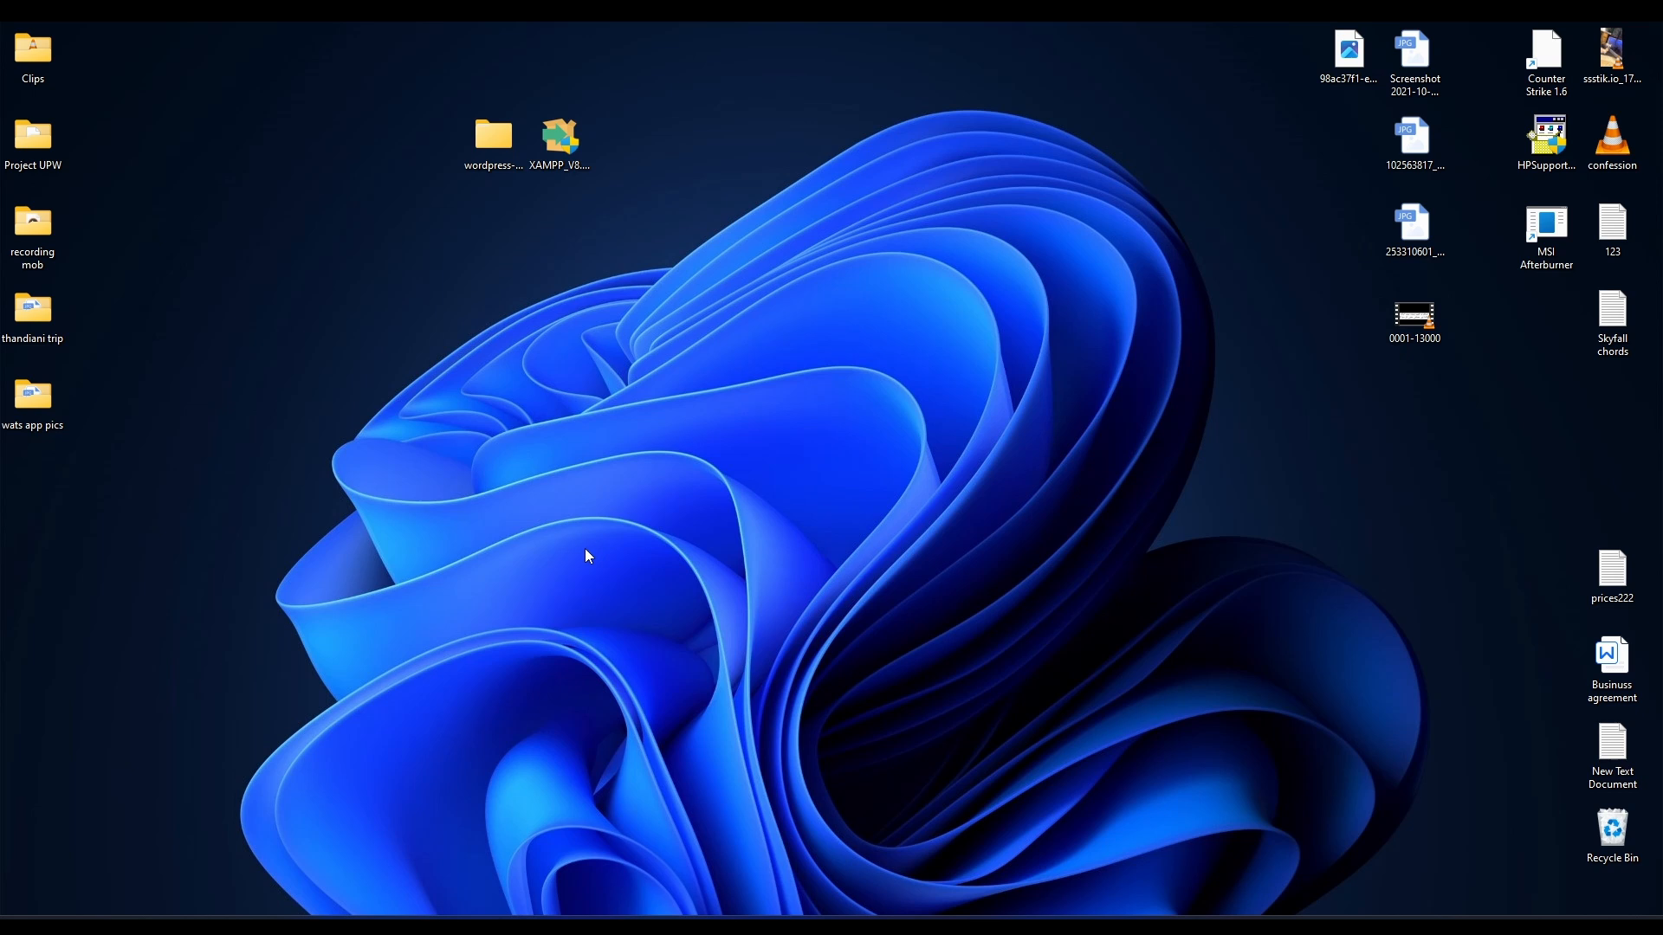
Download WordPress 6.7 from the WordPress download page and dismiss the thank-you popup.
left_click(512, 176)
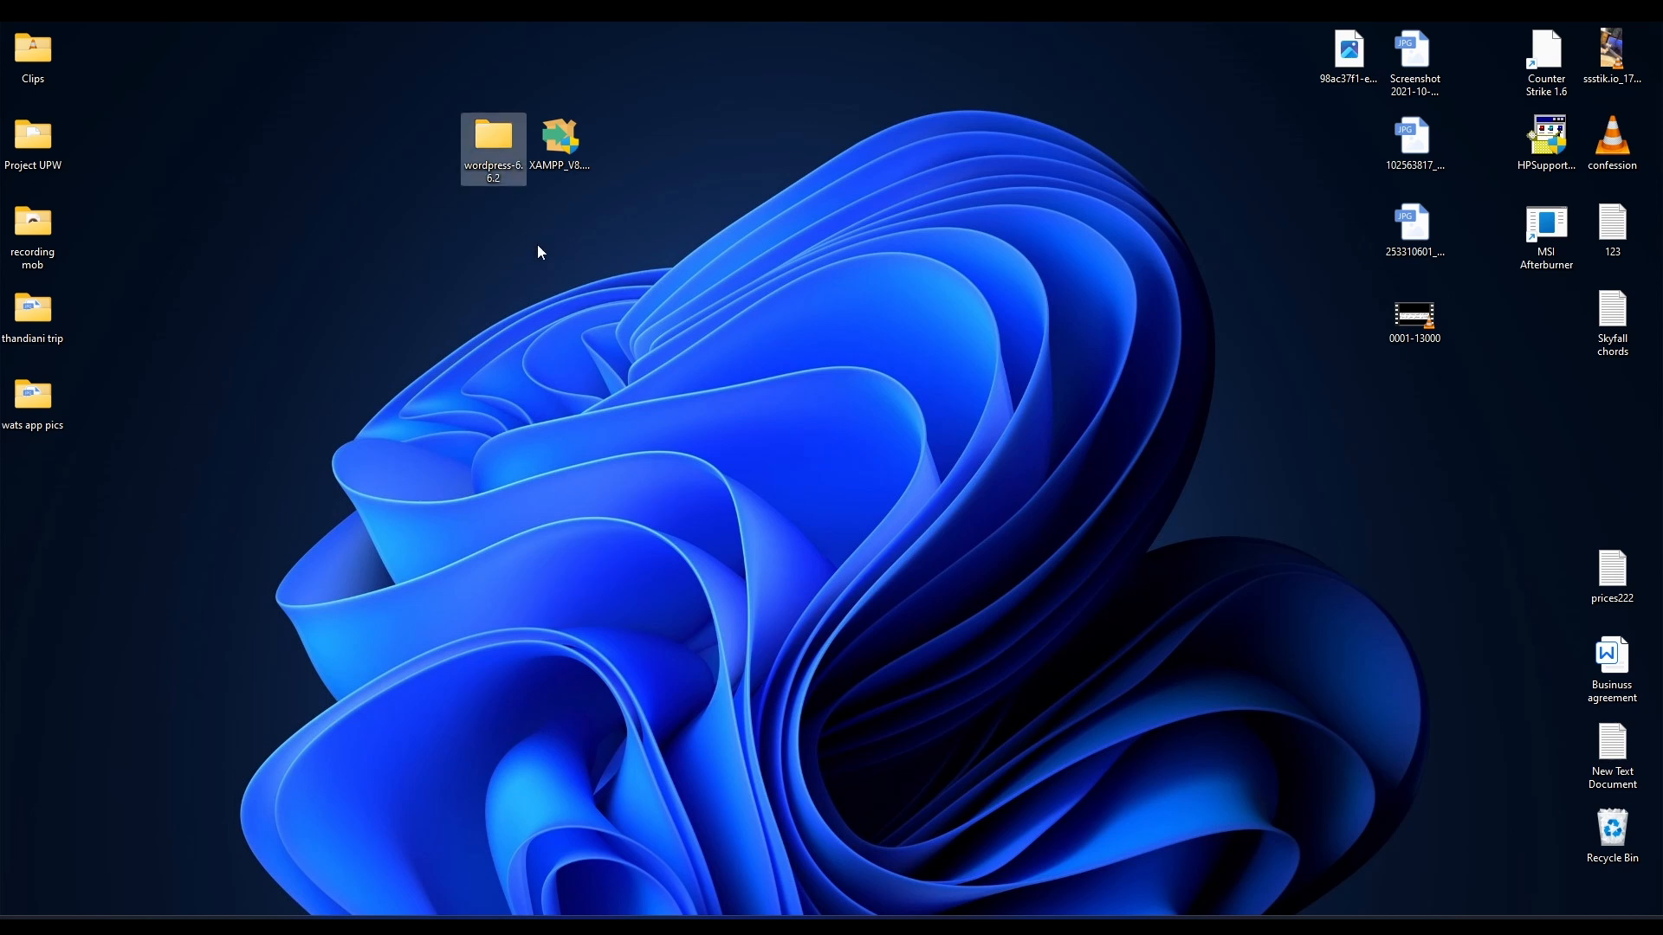
left_click(625, 363)
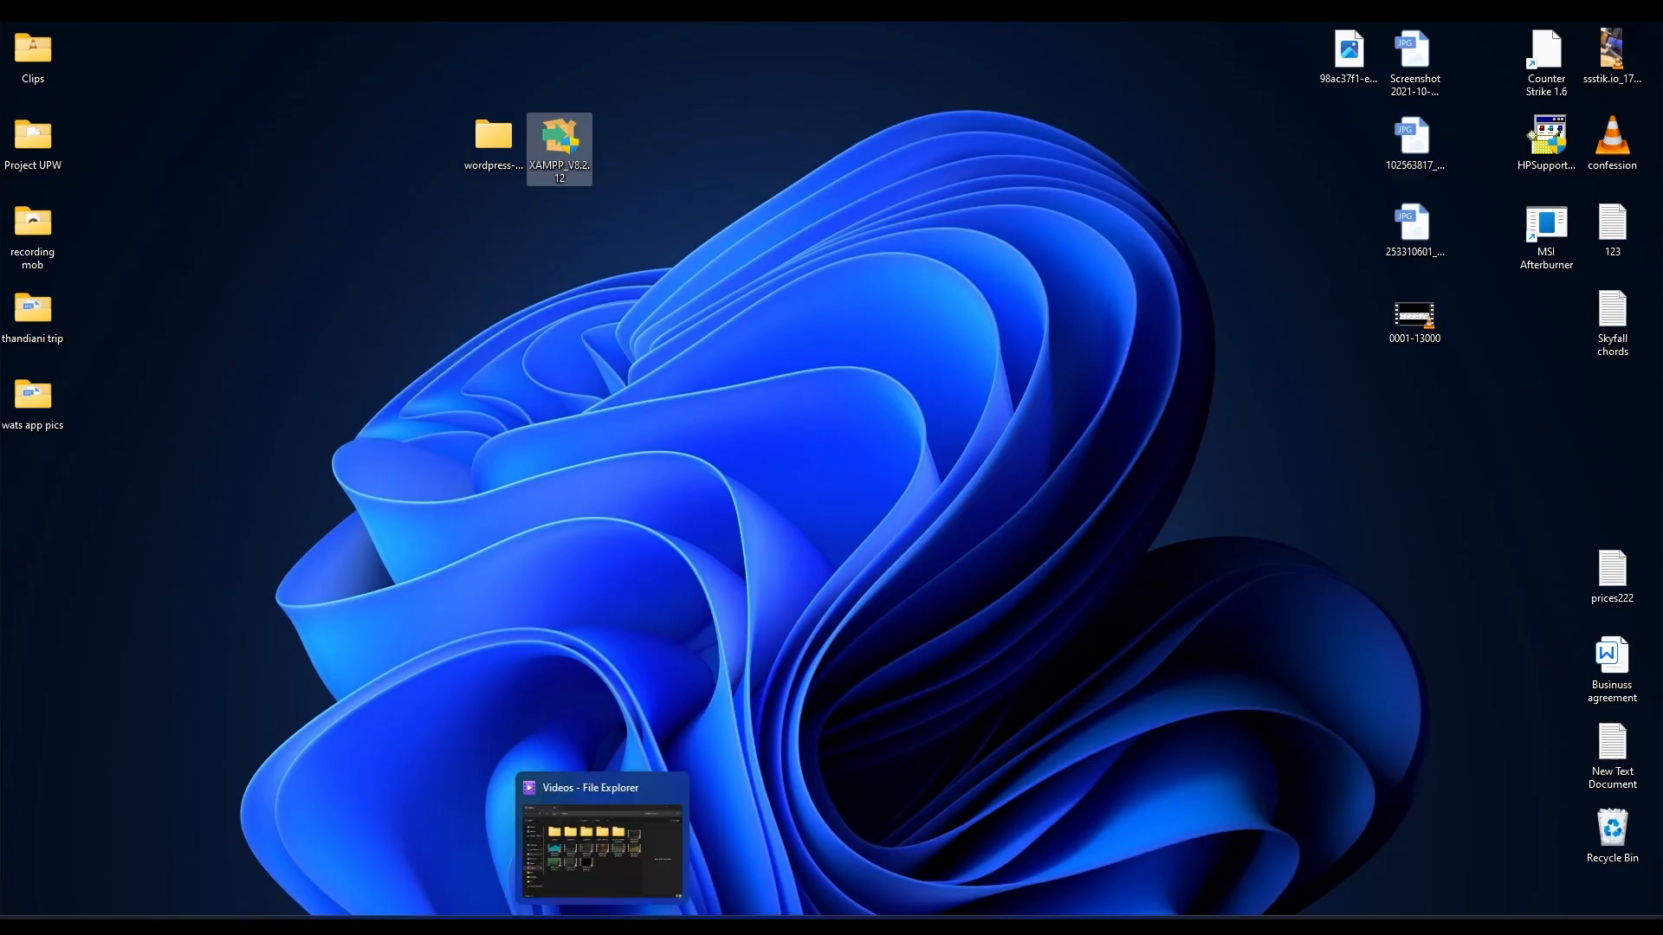
left_click(679, 925)
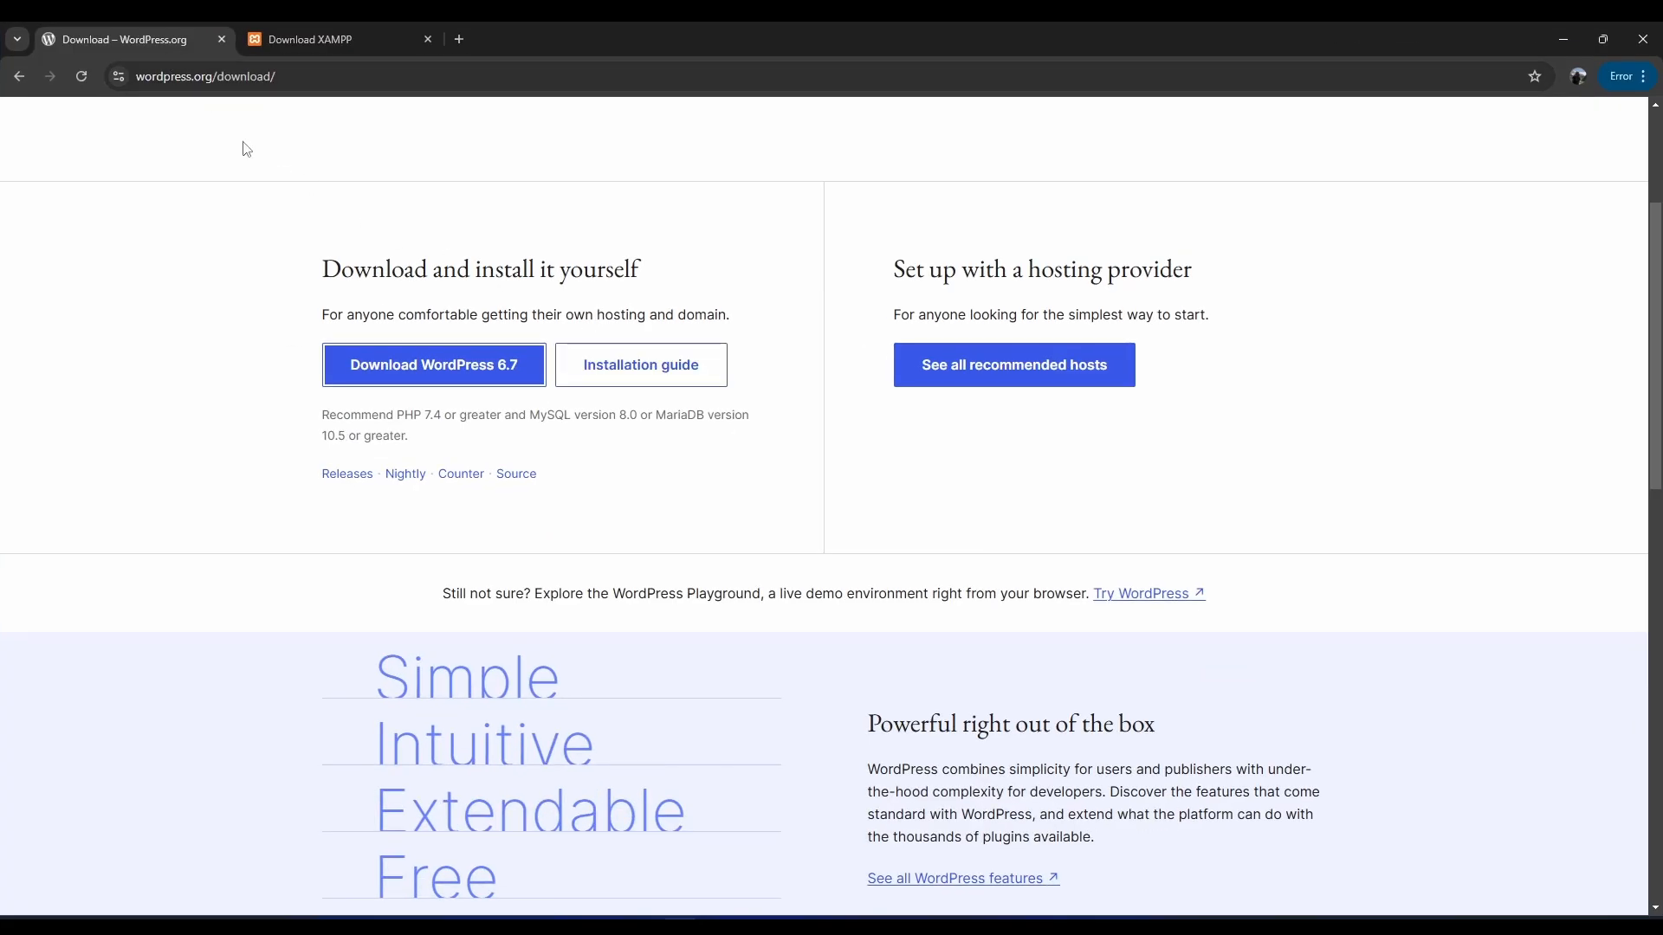
left_click(401, 367)
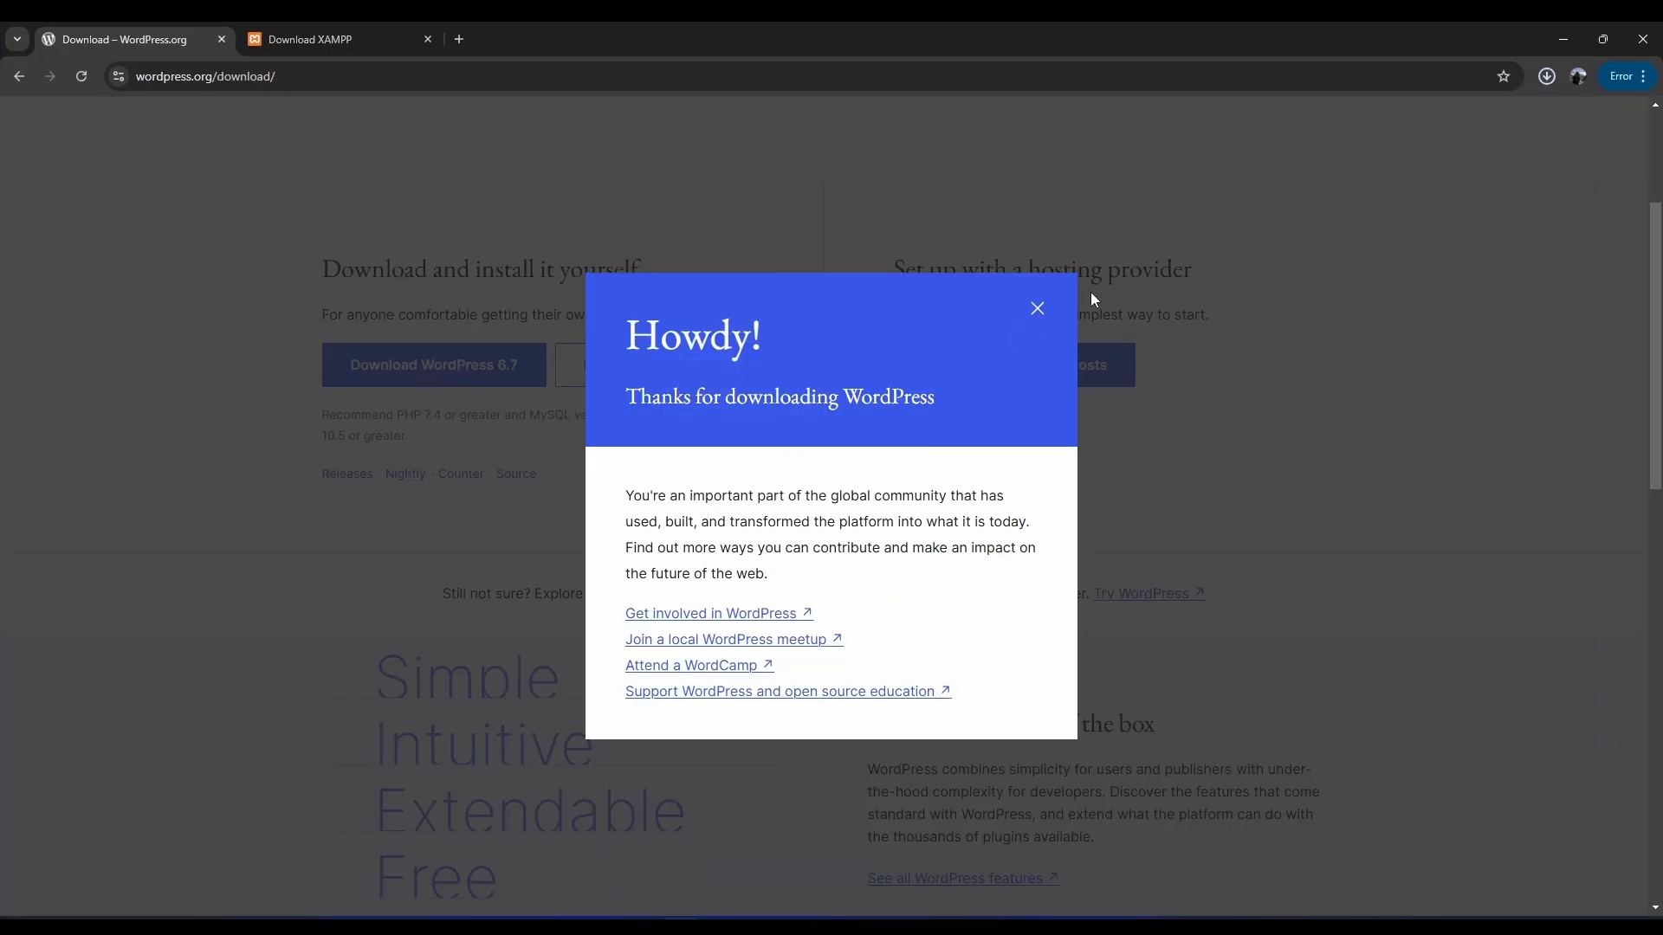
left_click(1037, 309)
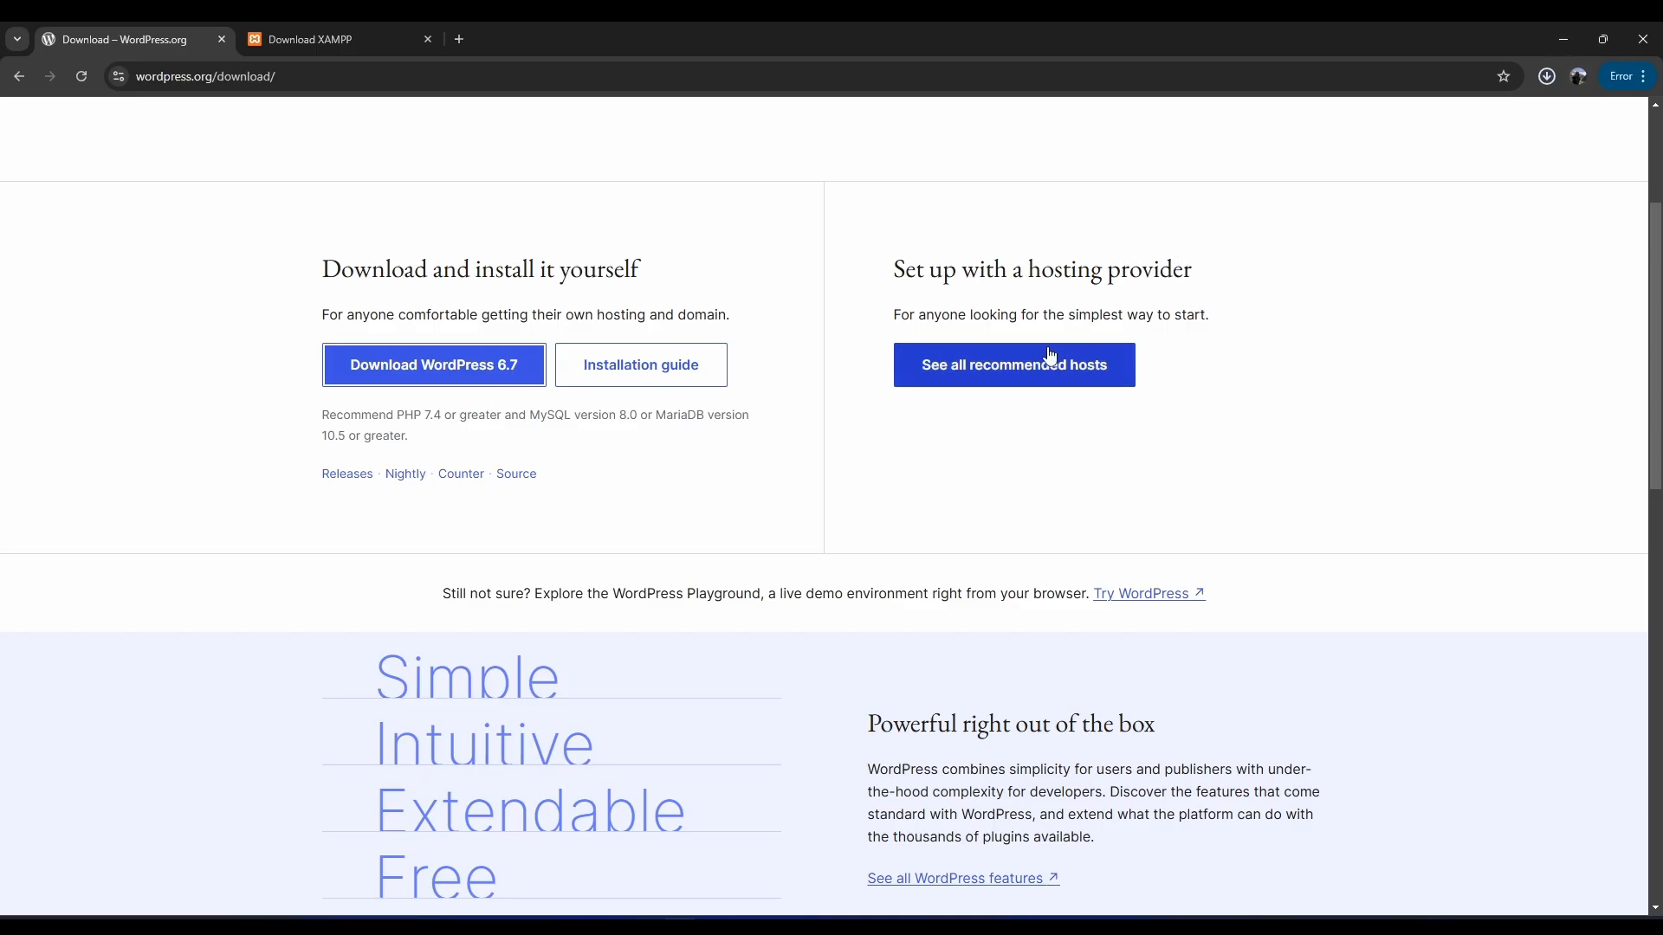
Confirm wordpress-6.7.zip (27.3 MB) finished, switch to the XAMPP download page, and minimize Chrome.
left_click(1549, 77)
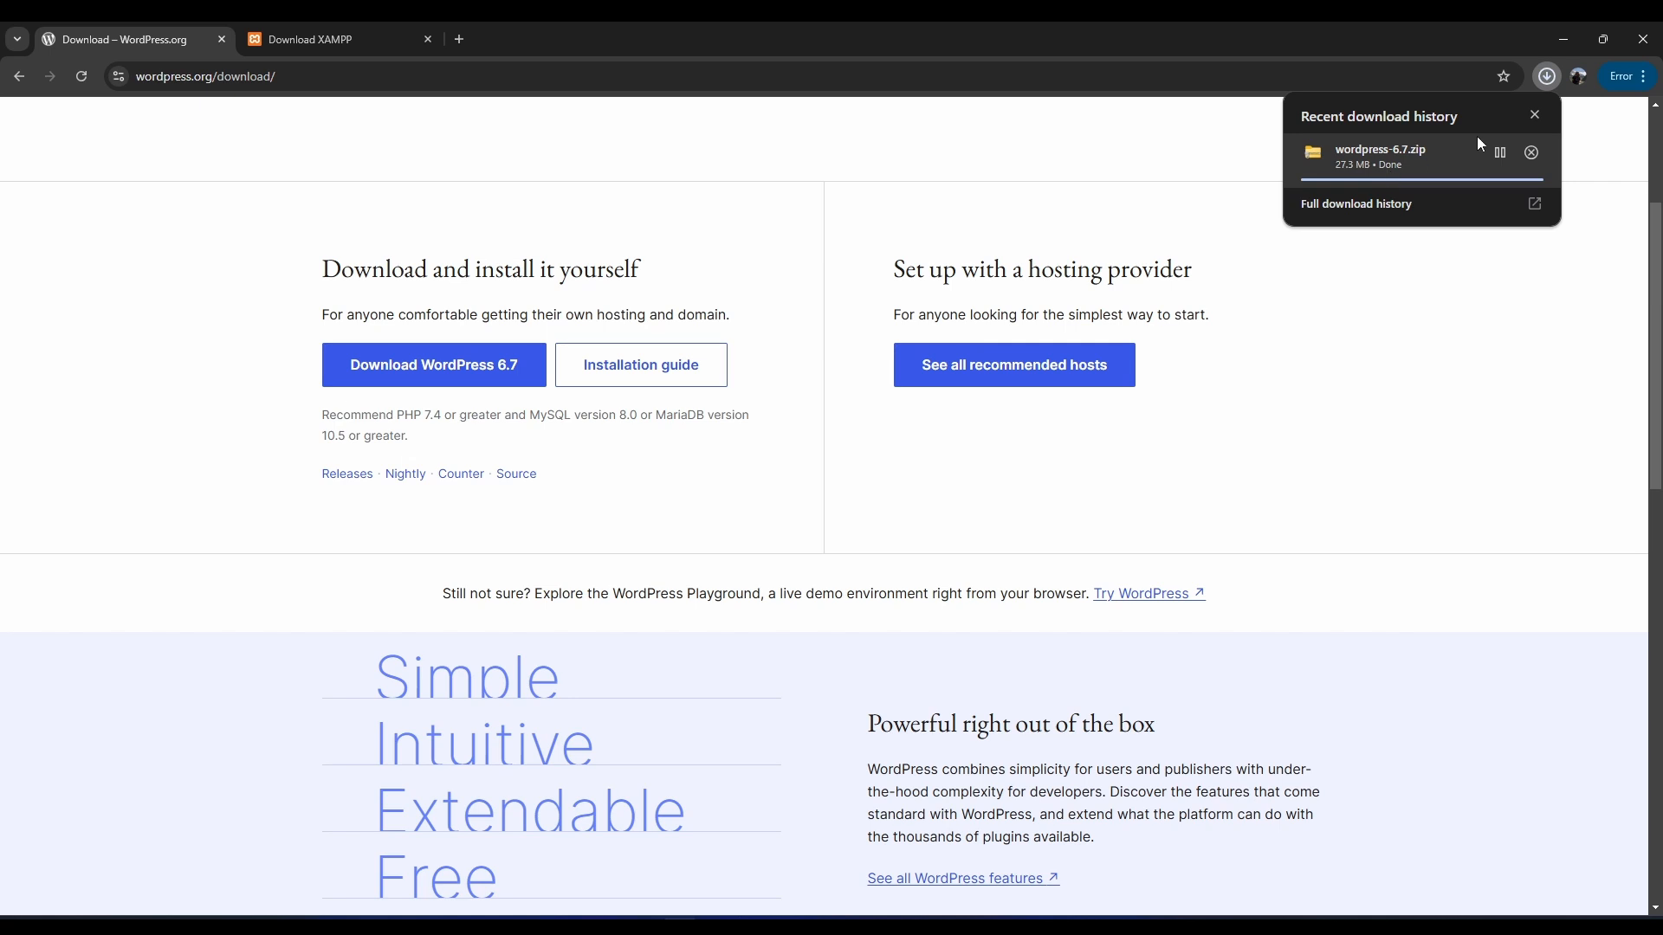
left_click(338, 39)
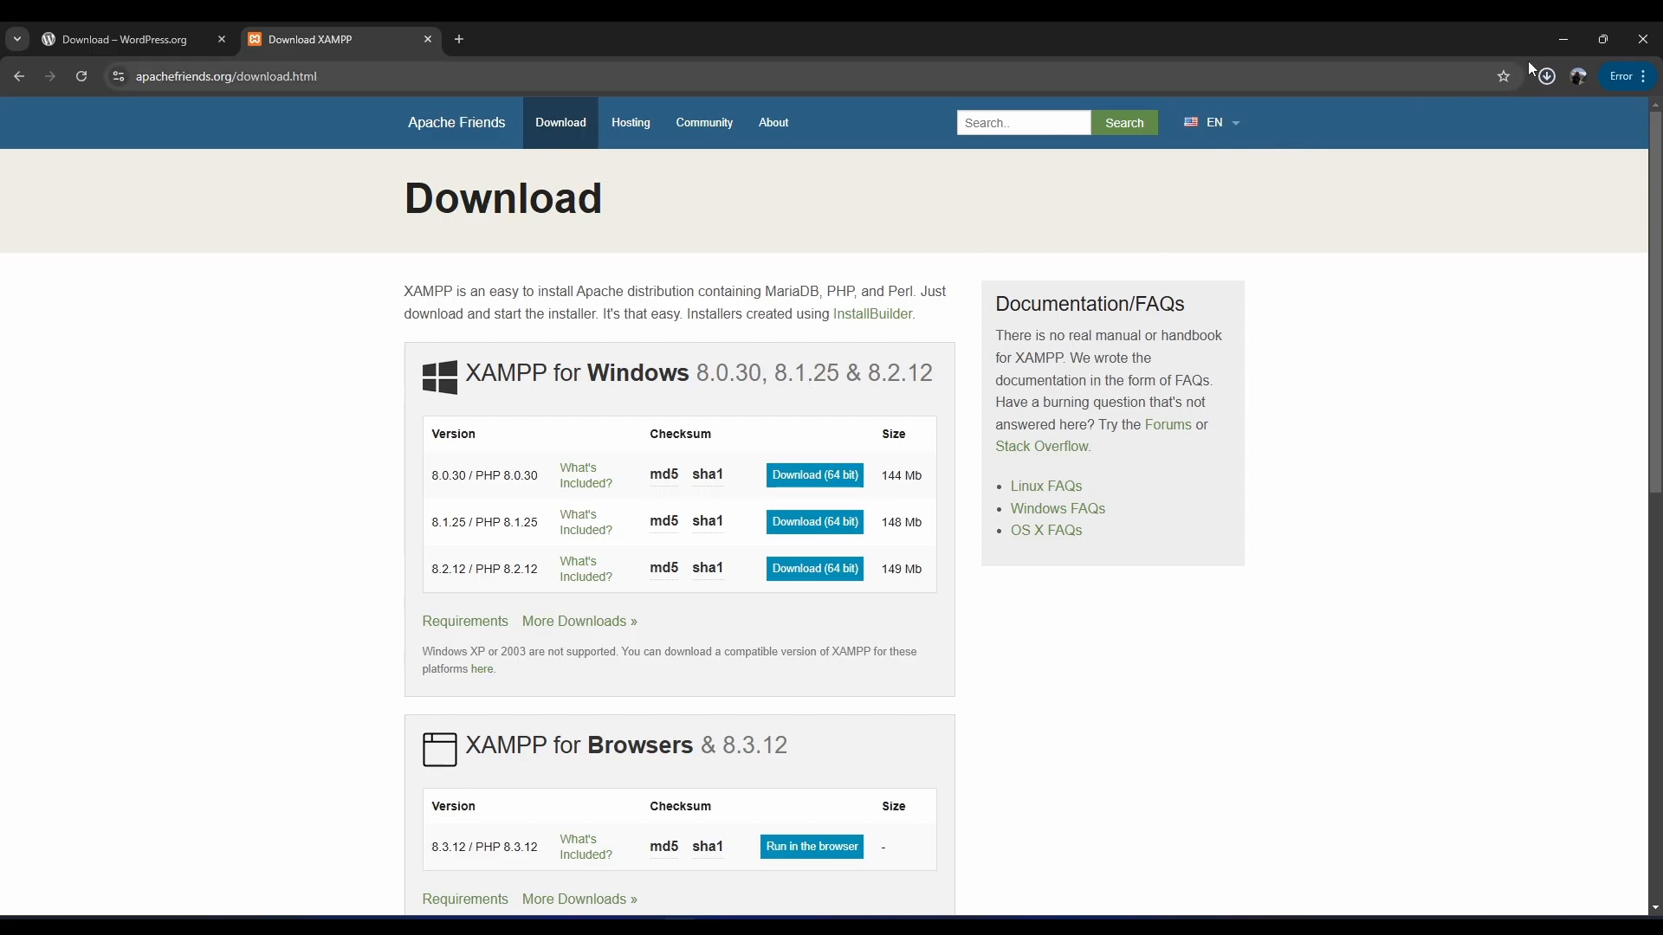
left_click(1563, 39)
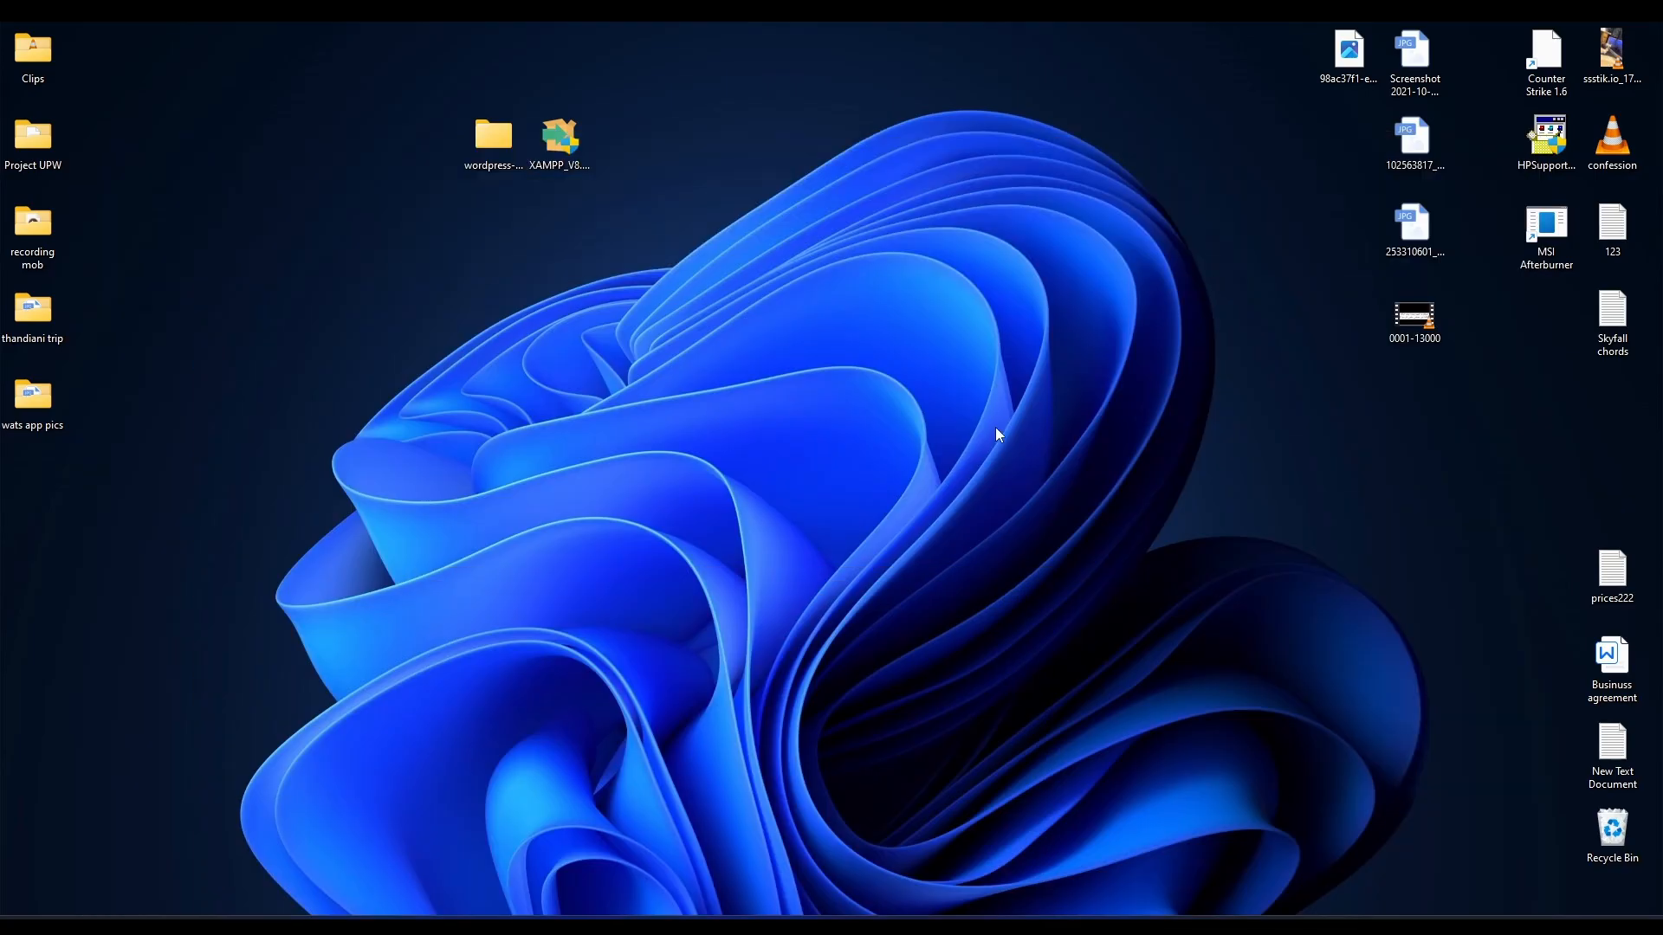
Extract wordpress-6.7.zip in Downloads into a wordpress-6.7 folder and launch the XAMPP installer.
left_click(603, 925)
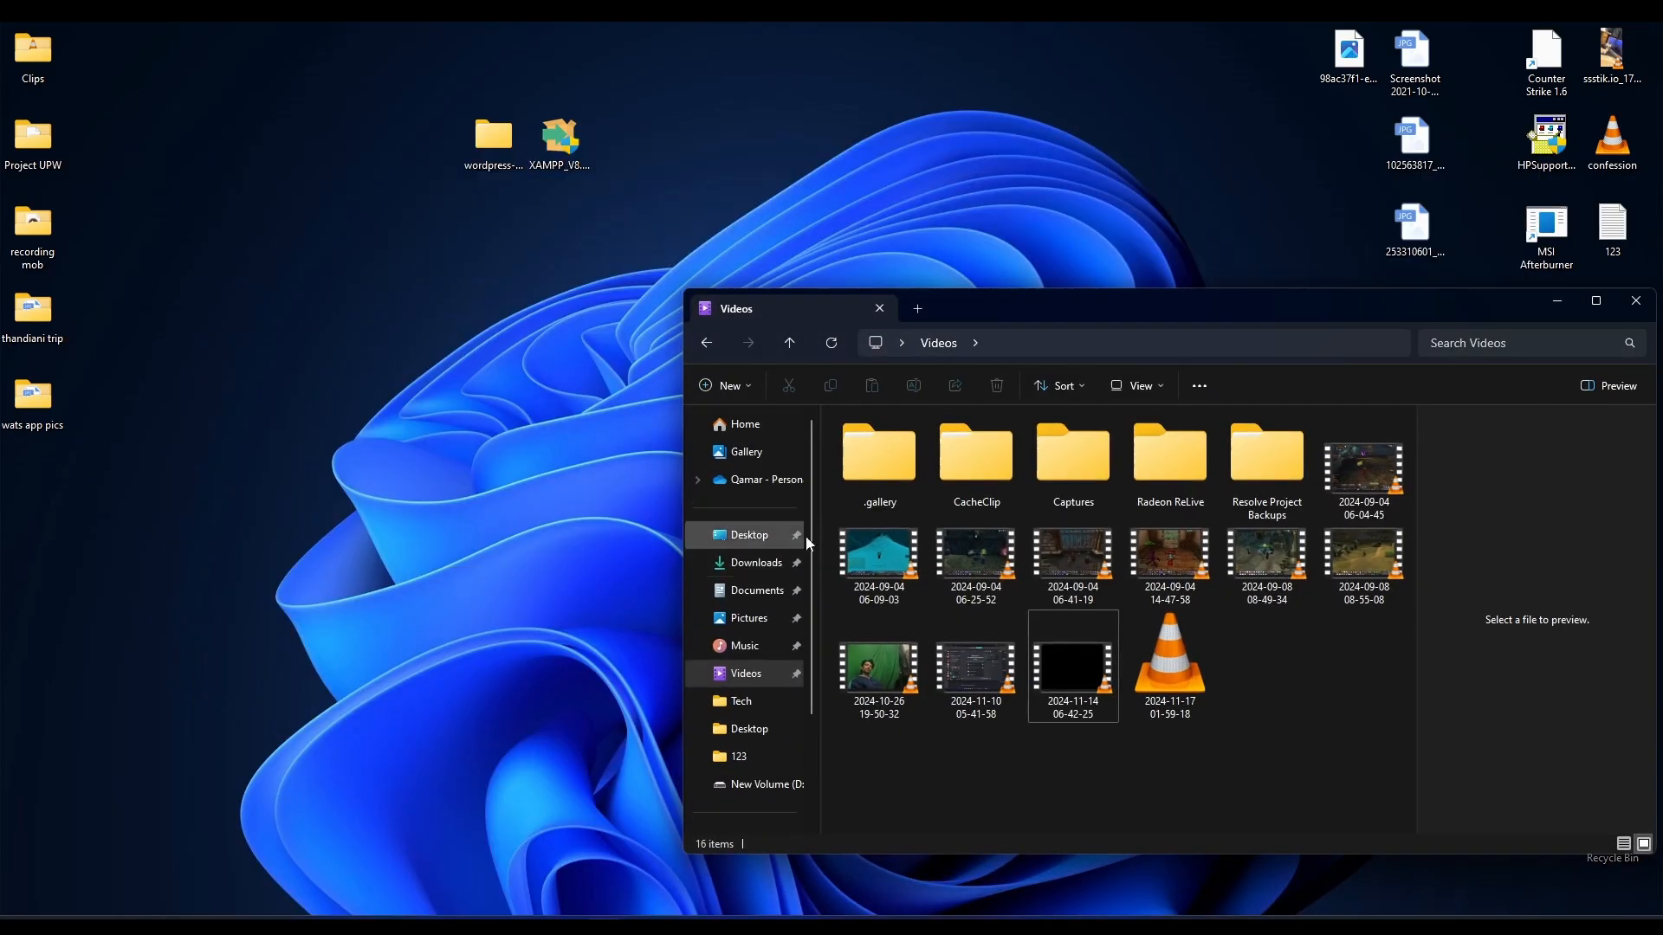
left_click(754, 623)
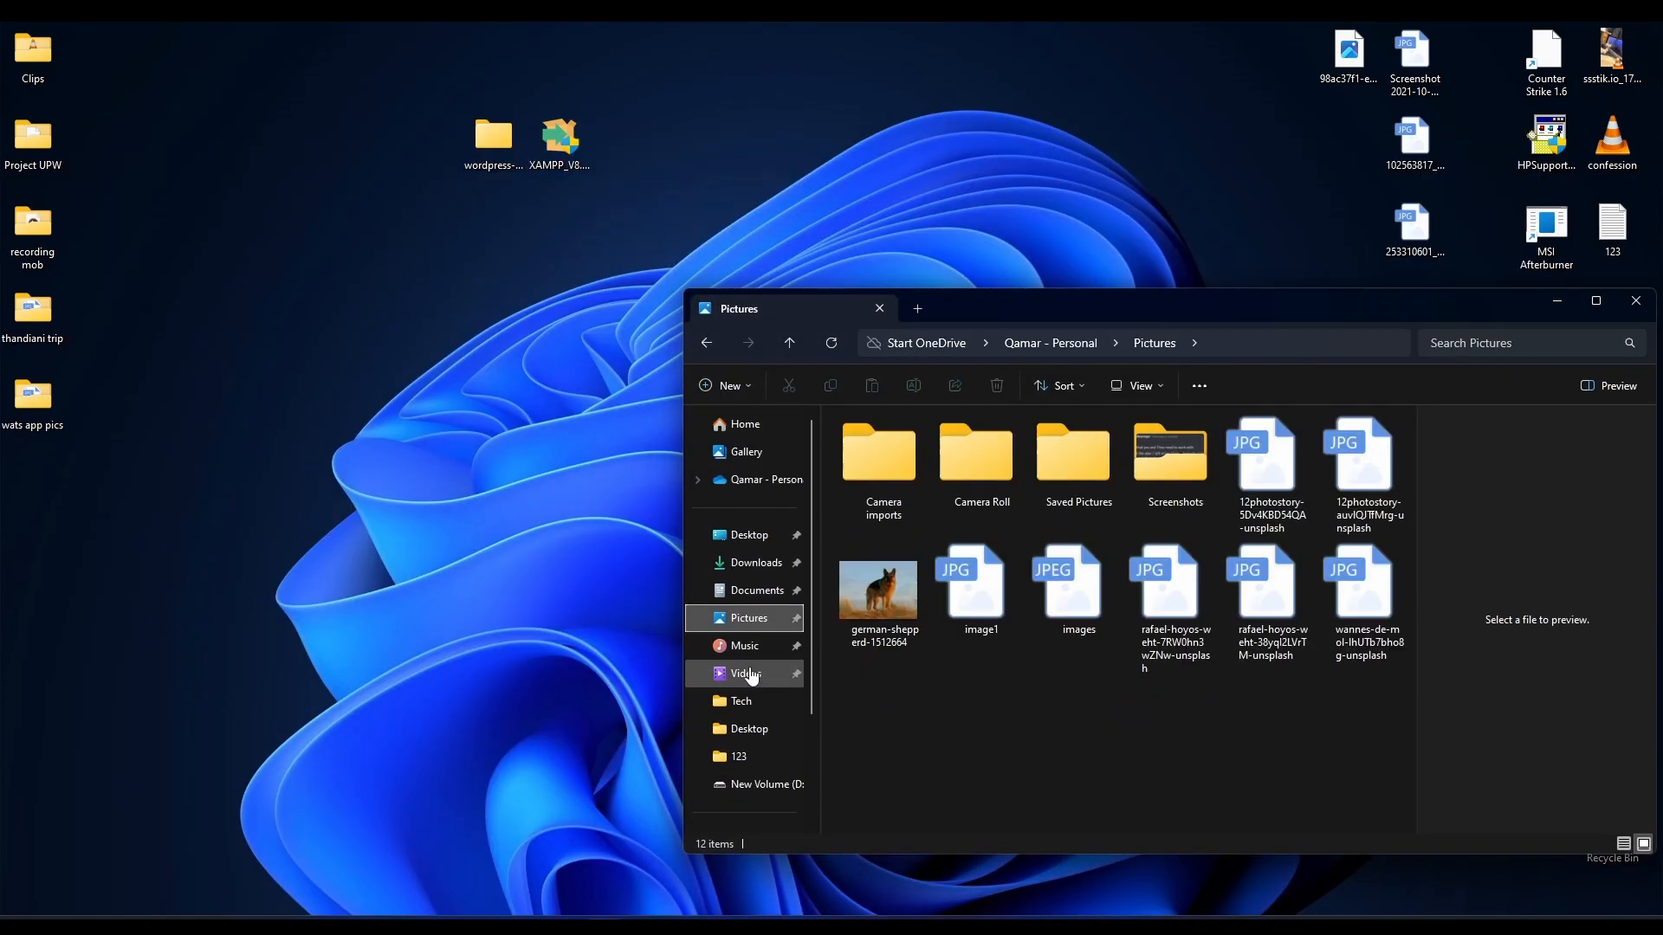
left_click(756, 563)
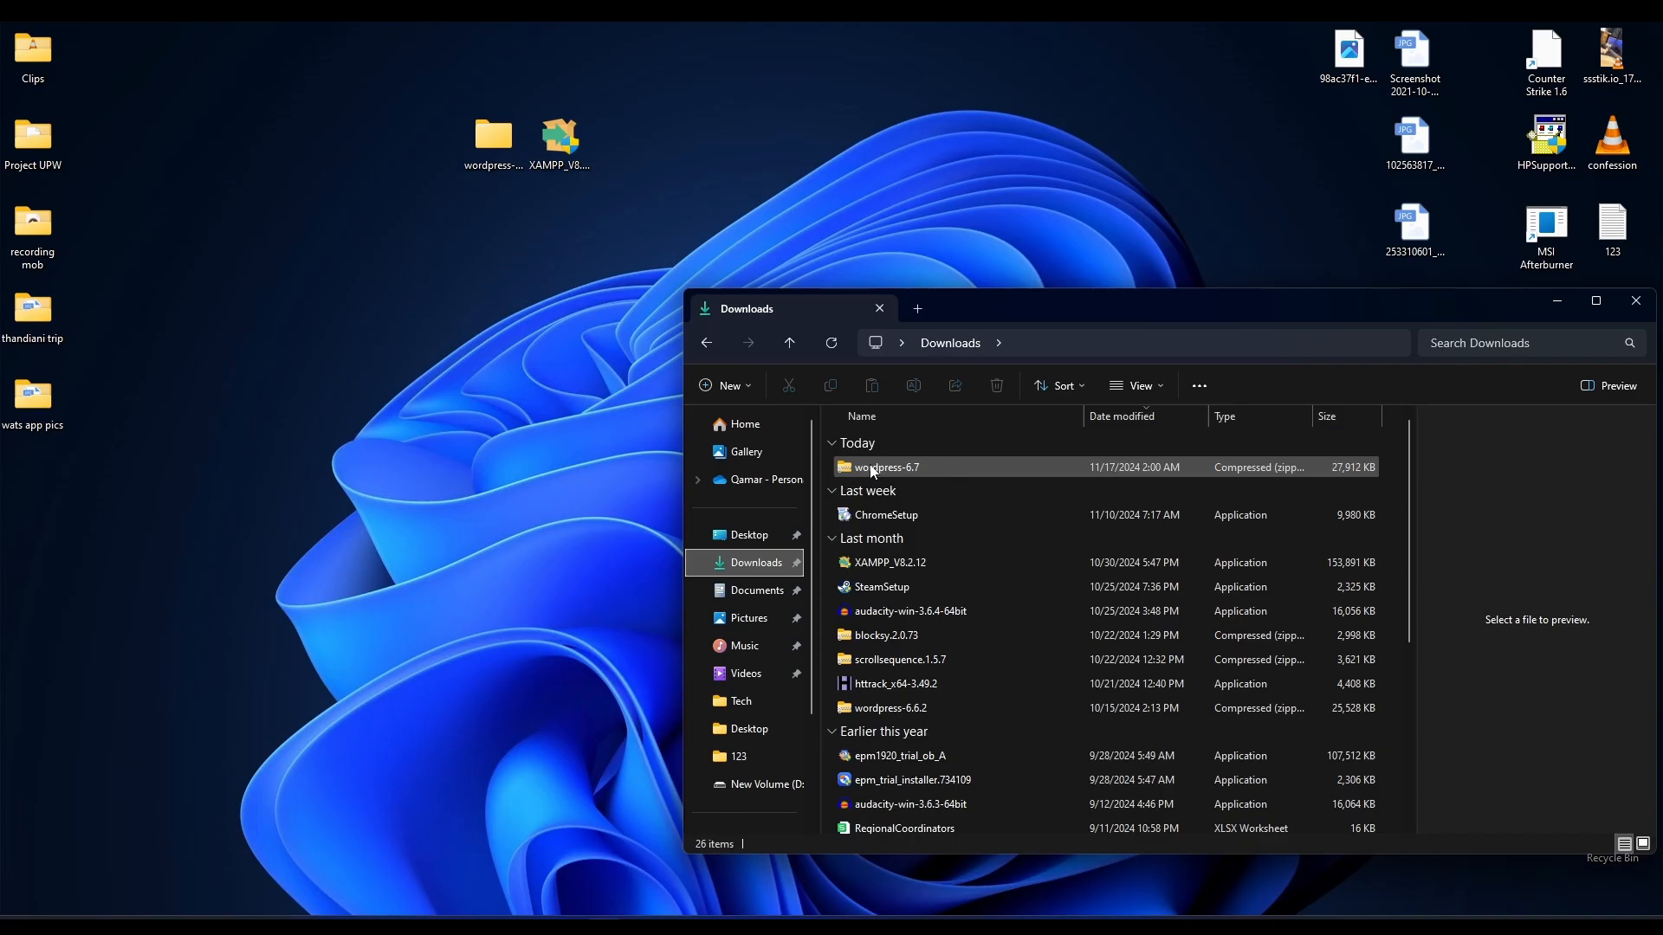
left_click(901, 468)
right_click(887, 472)
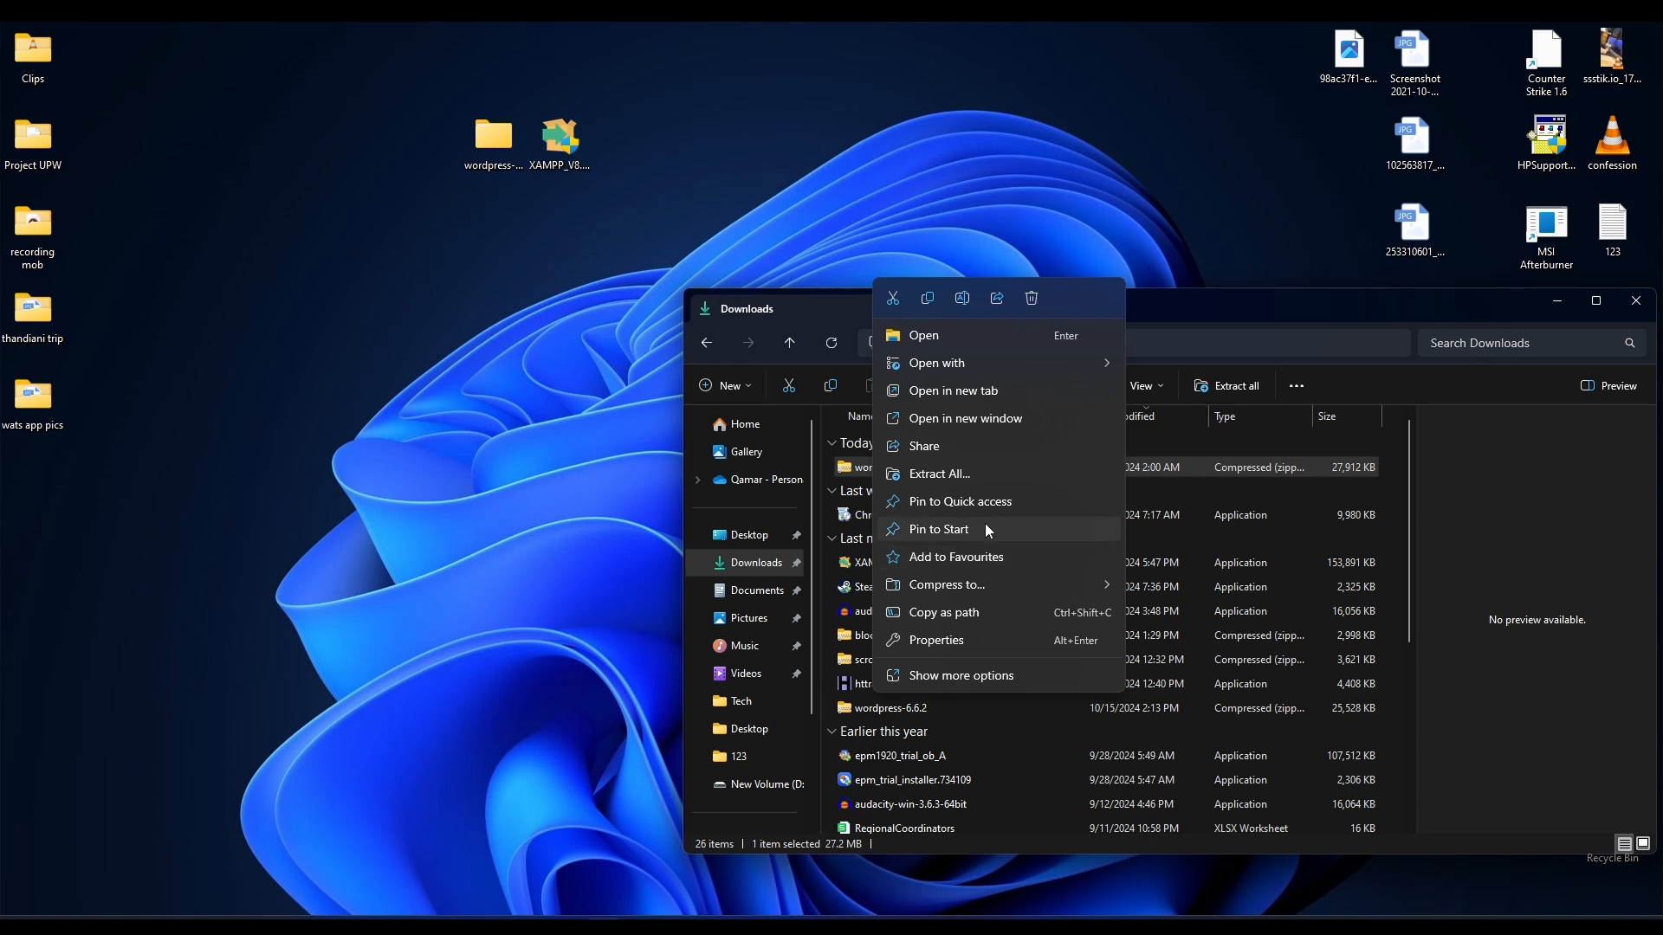
left_click(987, 472)
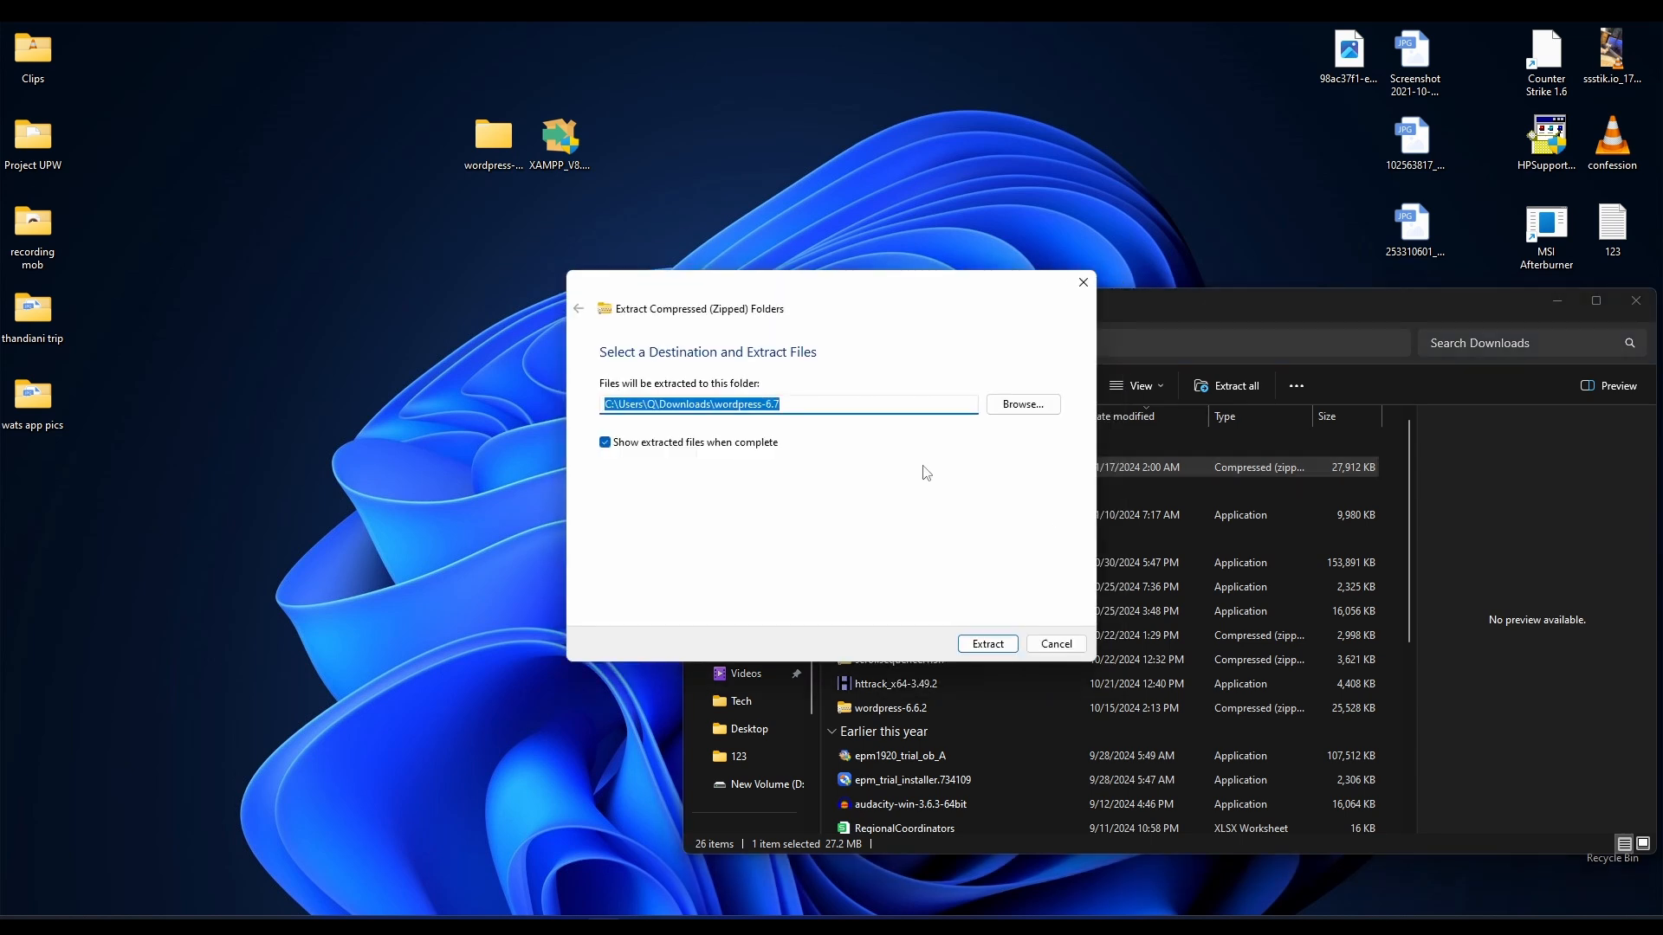
left_click(990, 648)
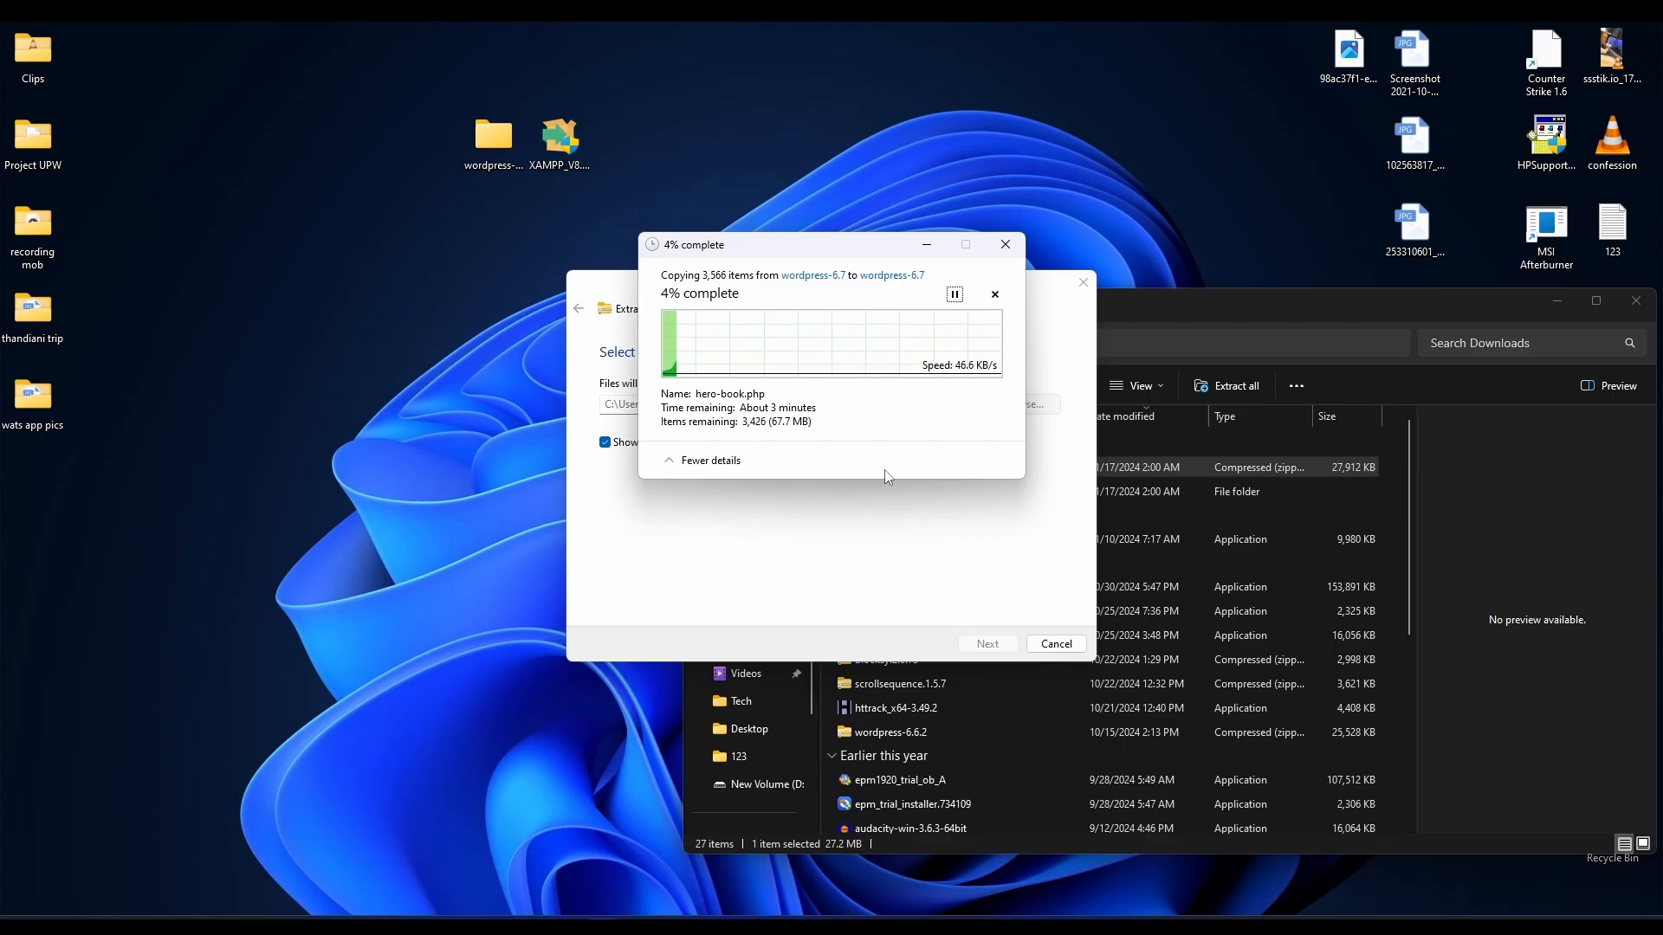
left_click_drag(808, 253, 805, 378)
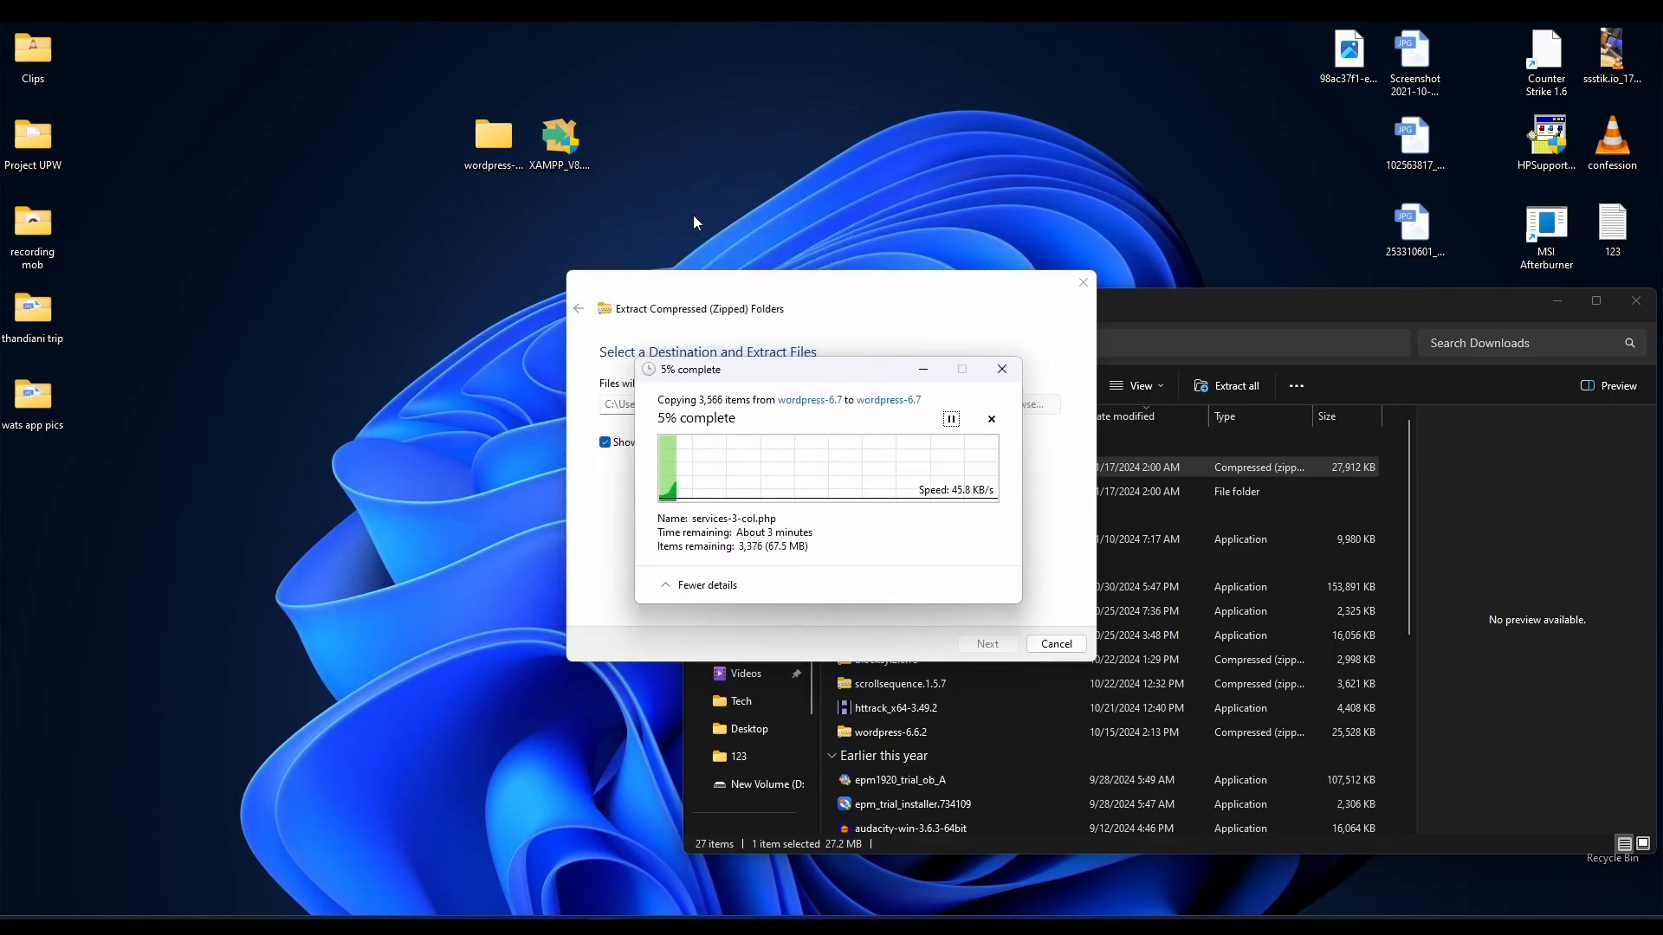
left_click(565, 154)
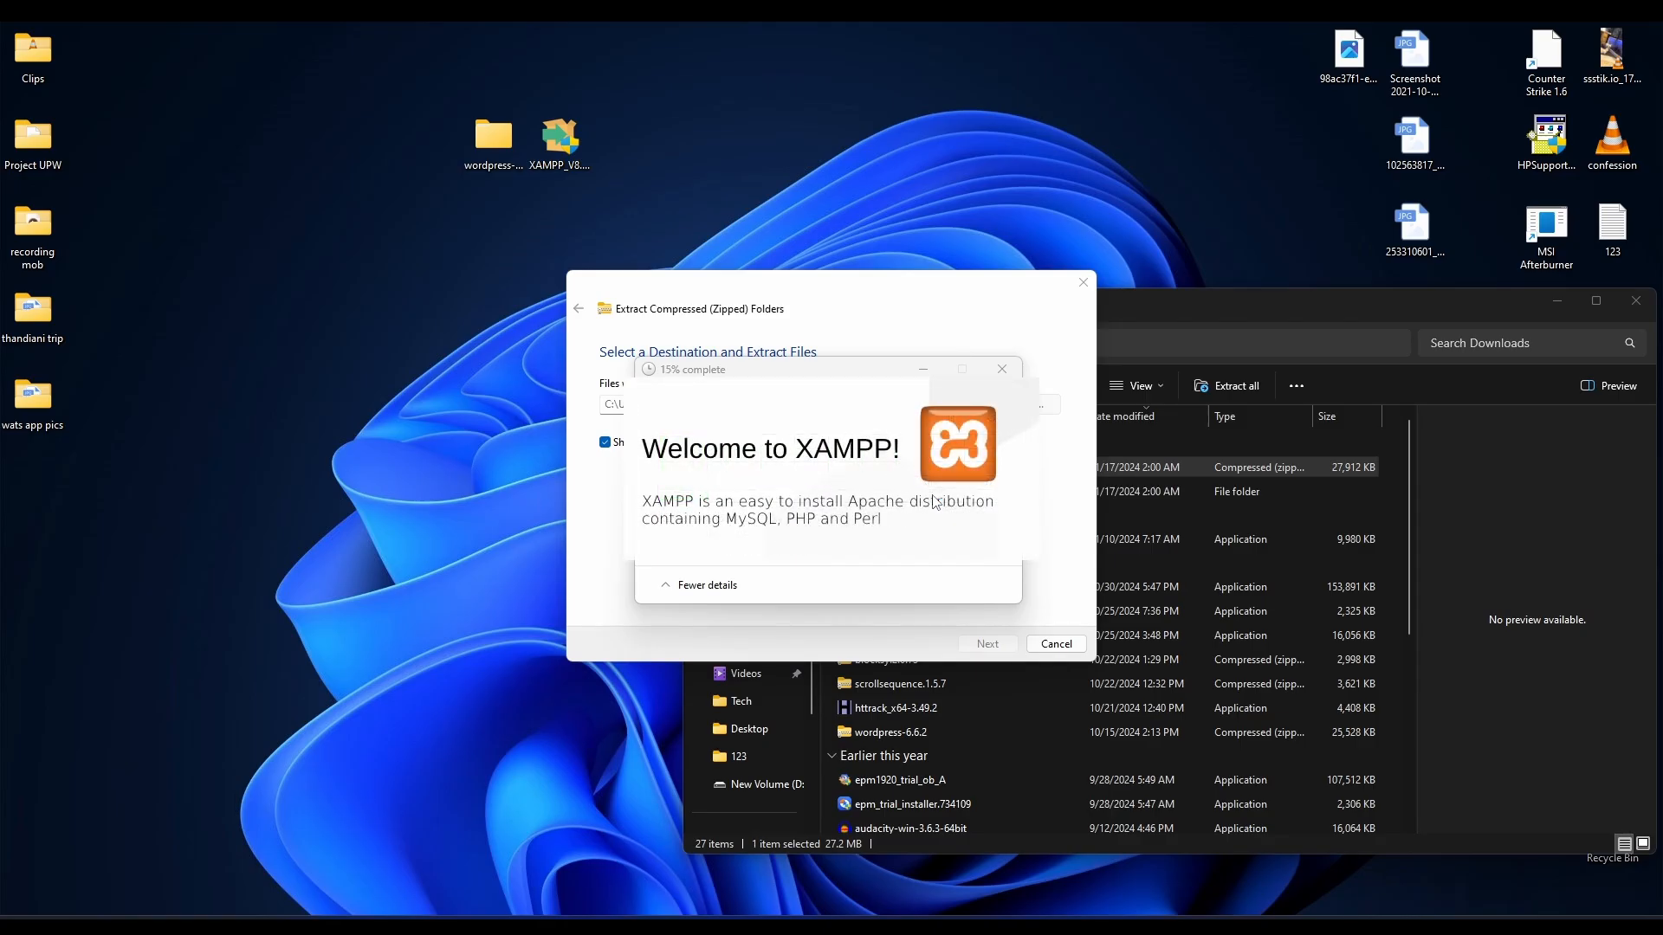
Acknowledge the XAMPP UAC warning, minimize the Downloads window, and reposition the setup wizard.
left_click(1501, 305)
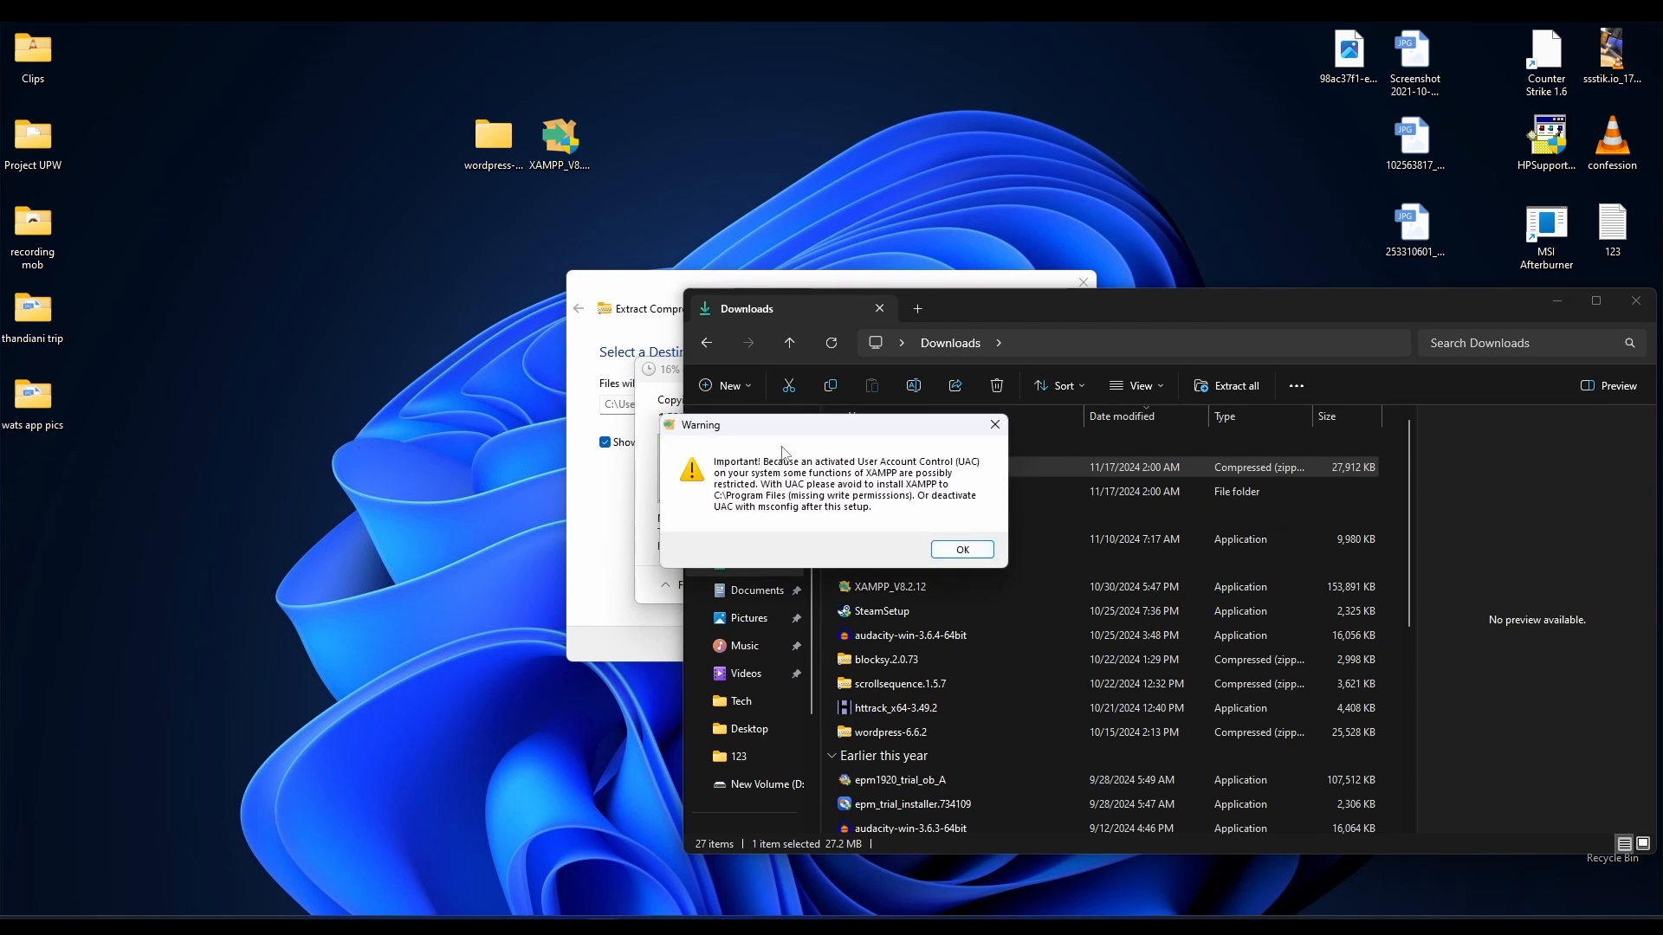
mouse_move(786, 425)
left_mouse_down()
mouse_move(793, 393)
mouse_move(794, 439)
left_mouse_up()
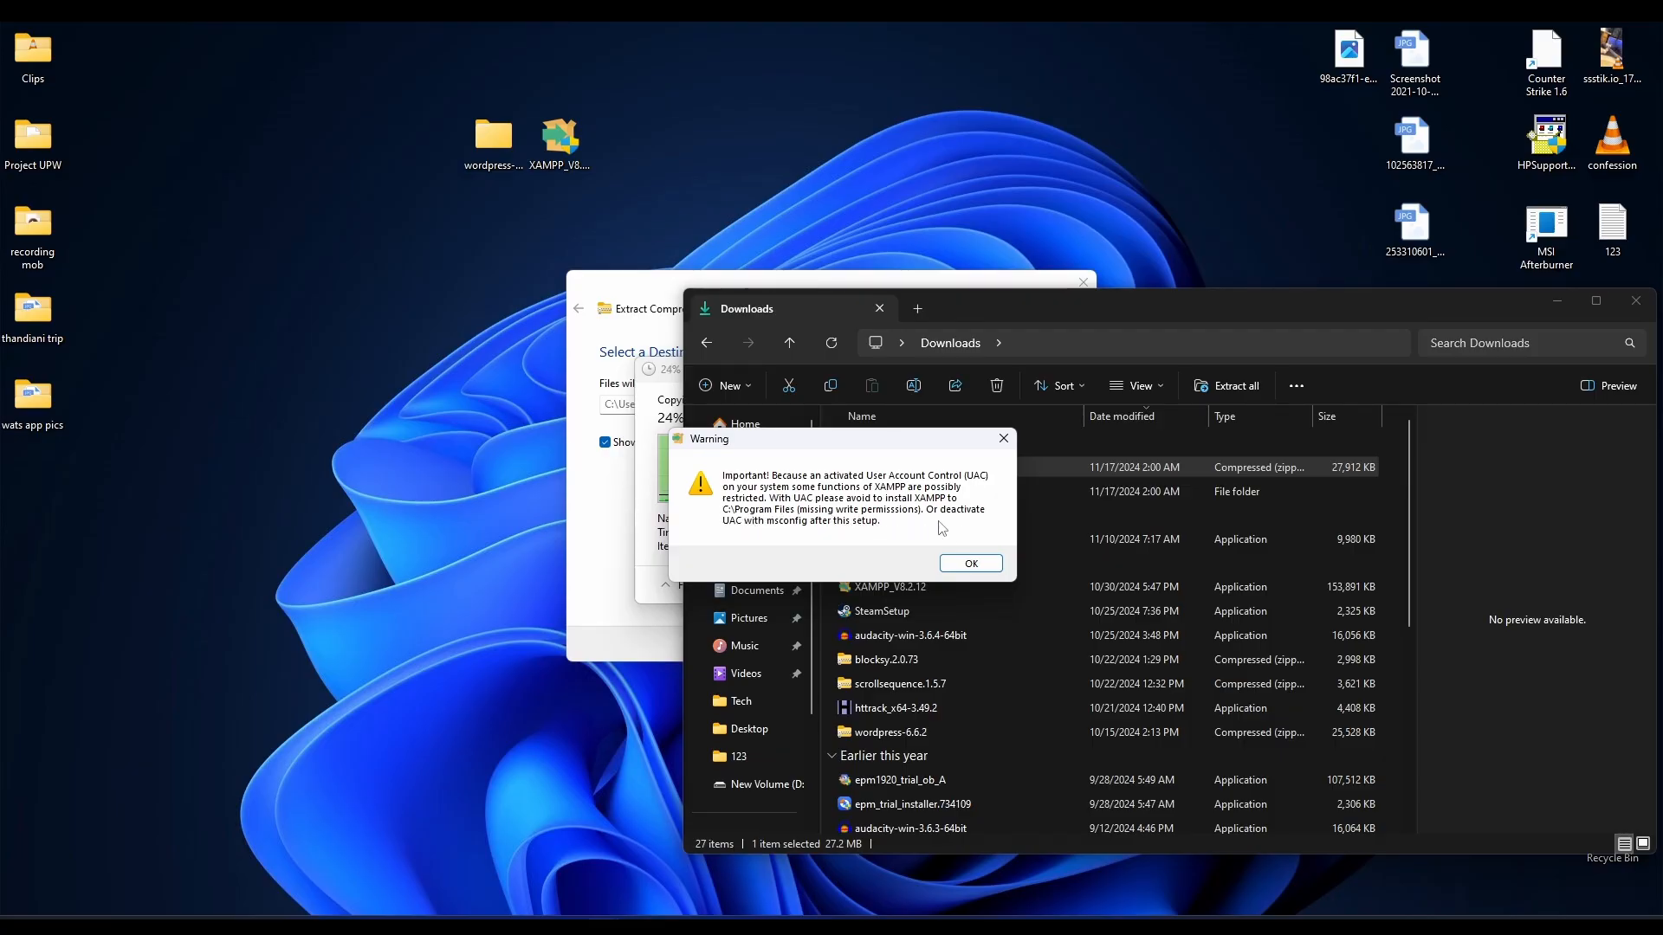
left_click(971, 563)
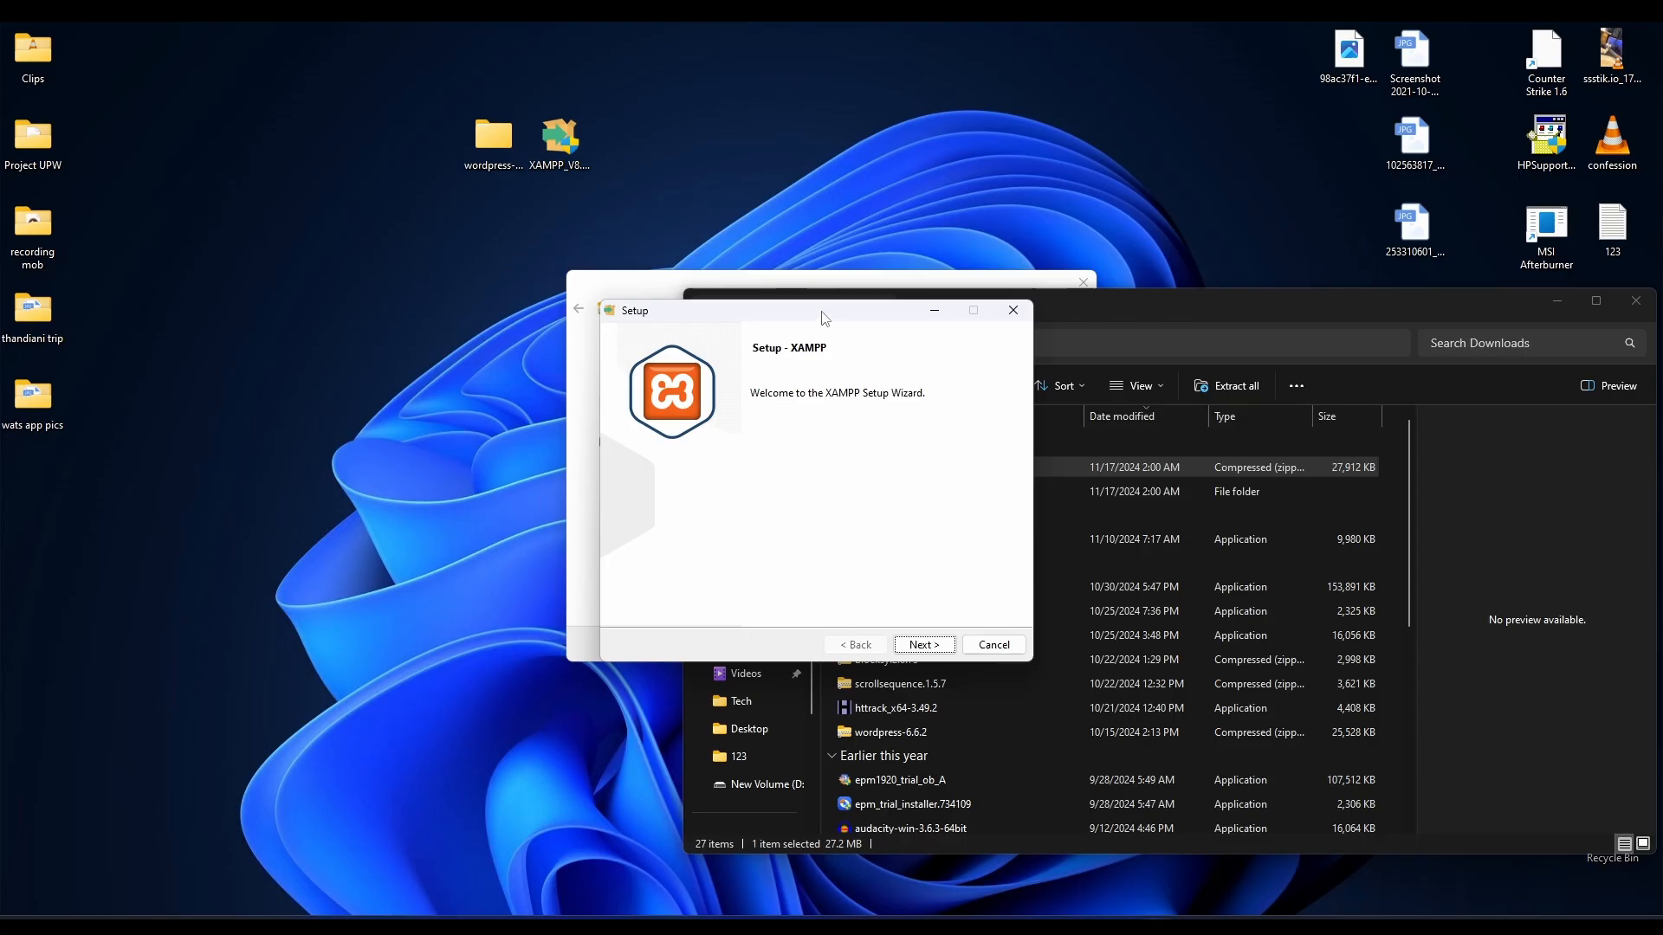
left_click_drag(826, 319, 778, 312)
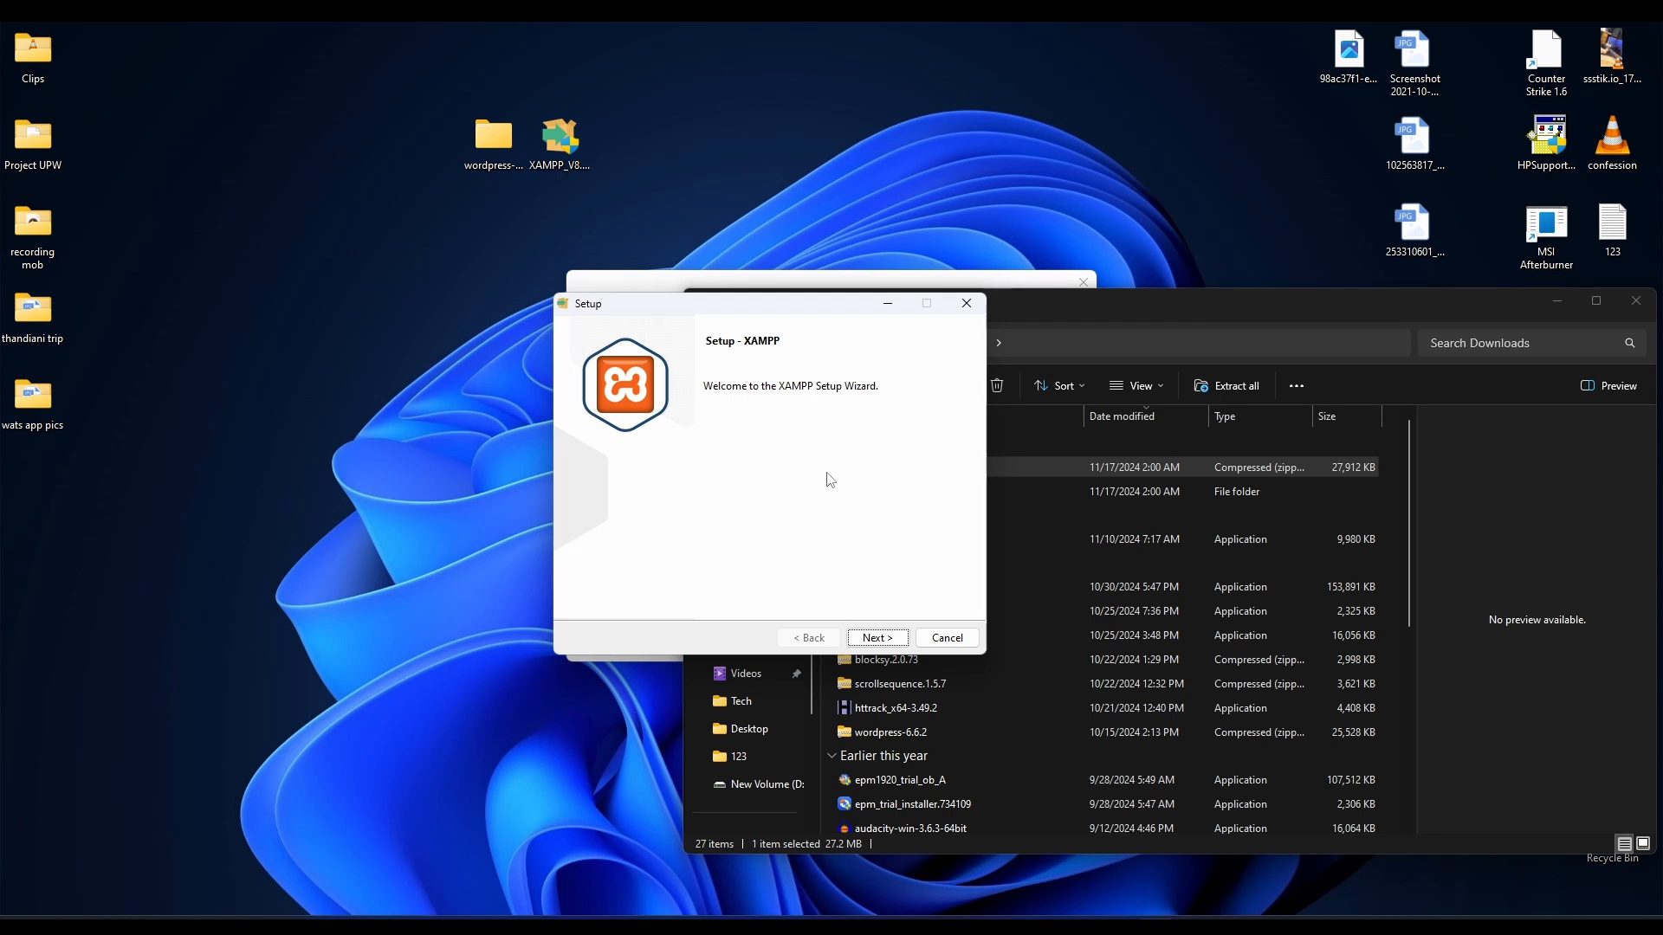
left_click(1523, 330)
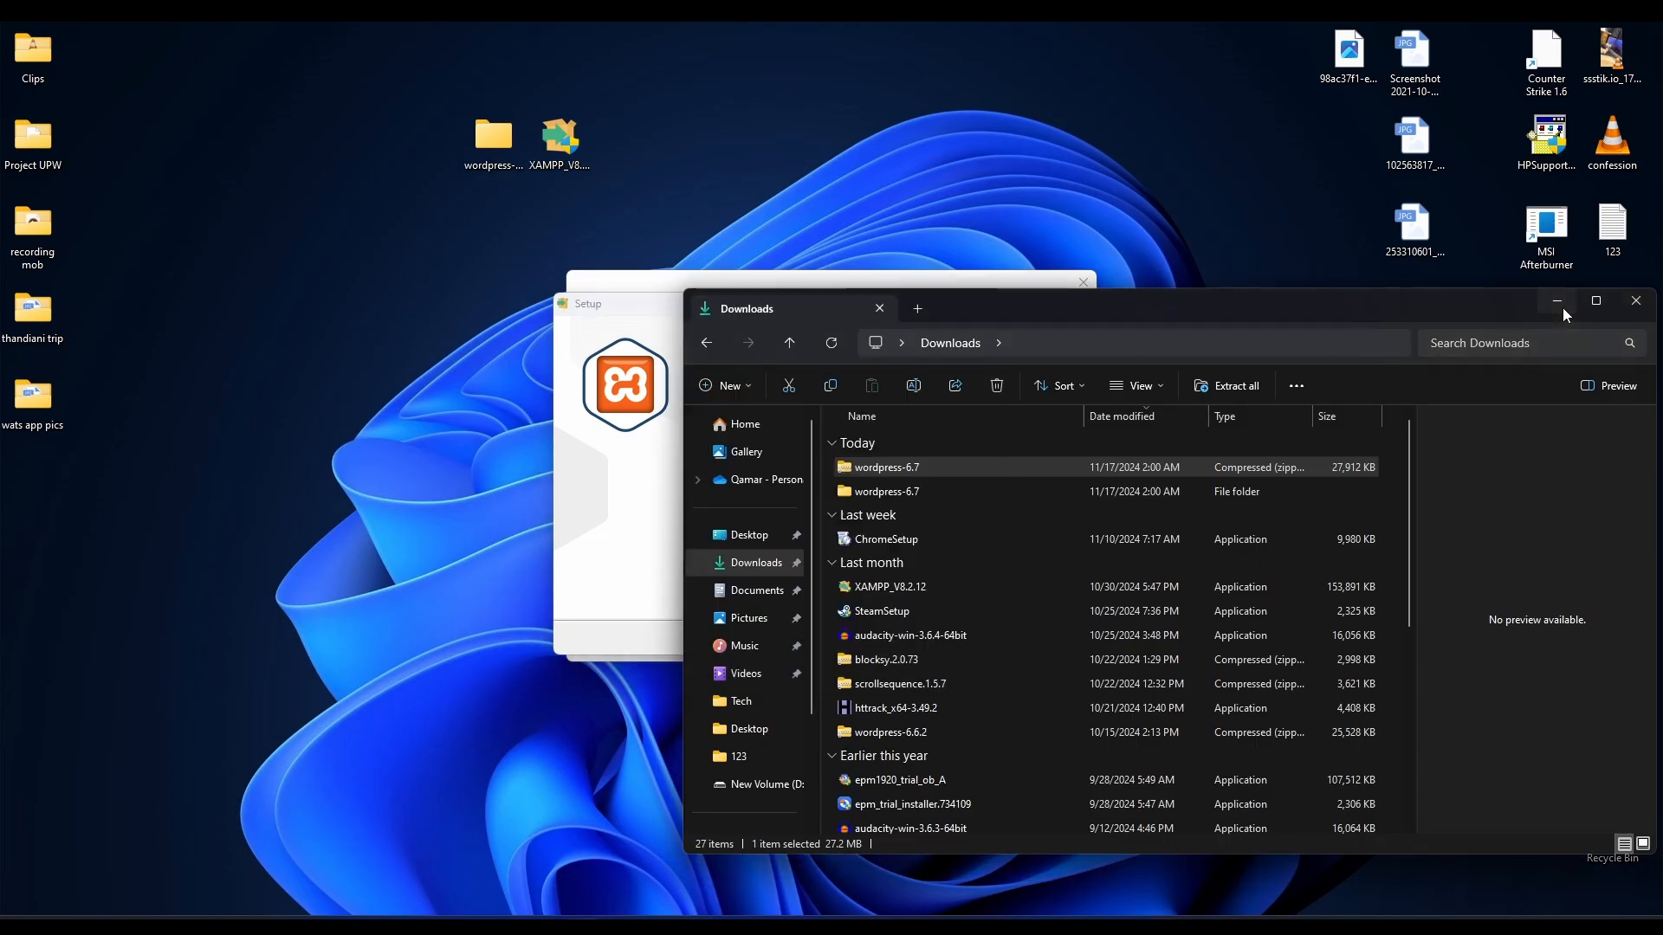
left_click(1557, 300)
left_click_drag(801, 303, 858, 446)
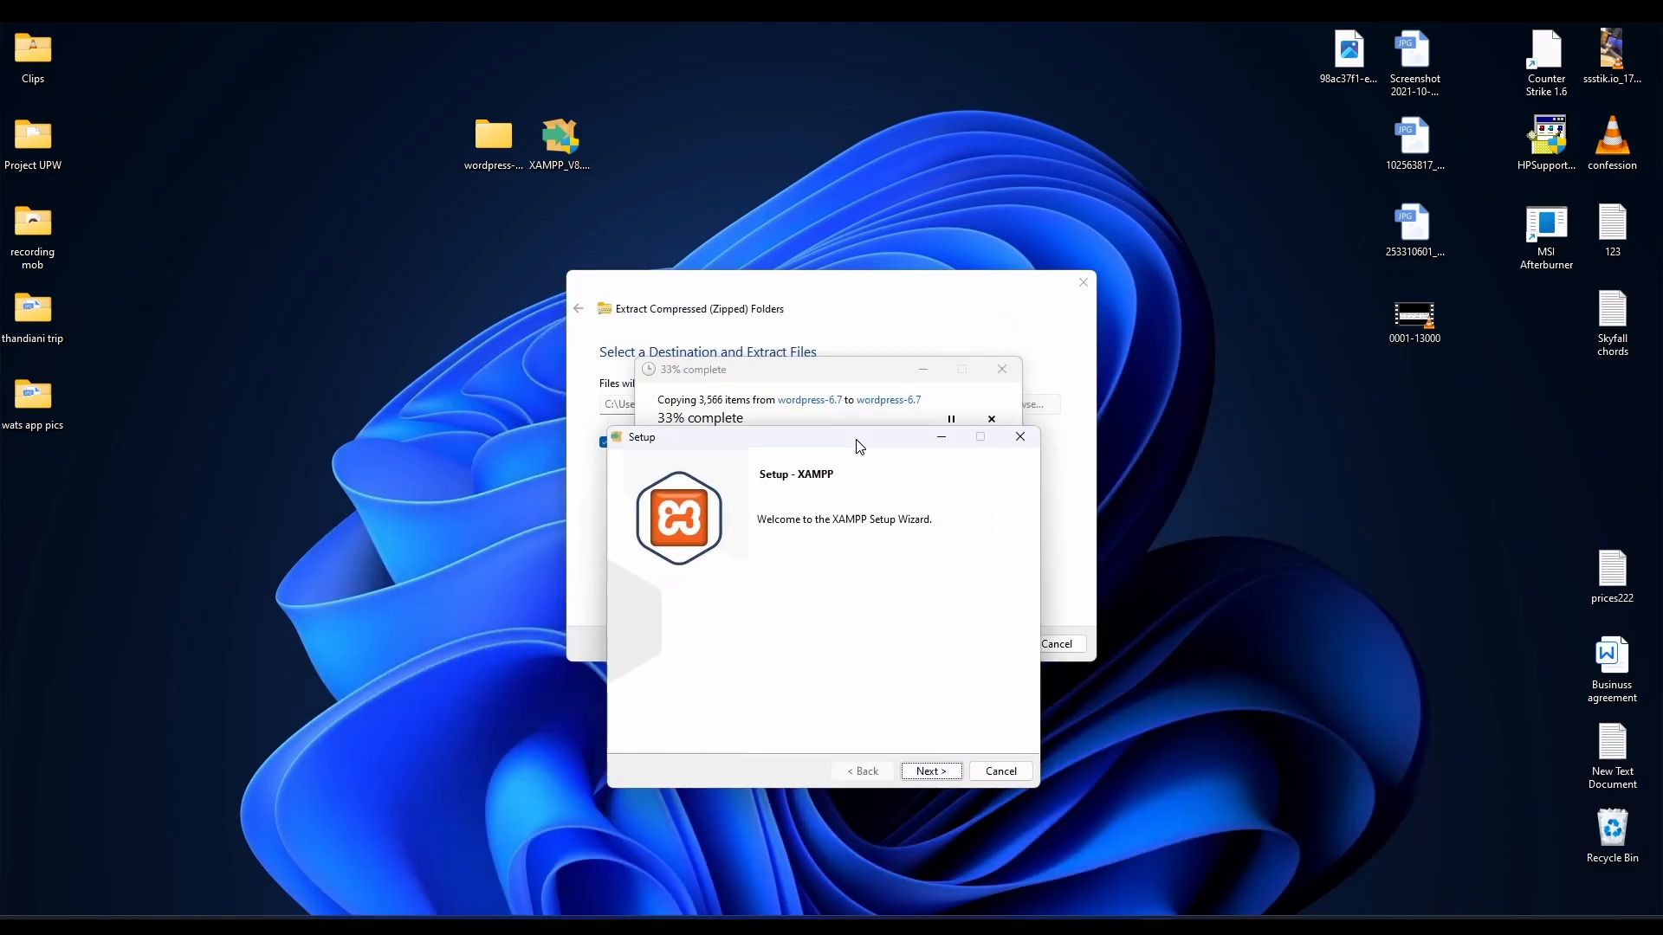
Keep the default XAMPP components, set D:\xampp as the install folder, and dismiss the folder-not-empty warning.
left_click(933, 776)
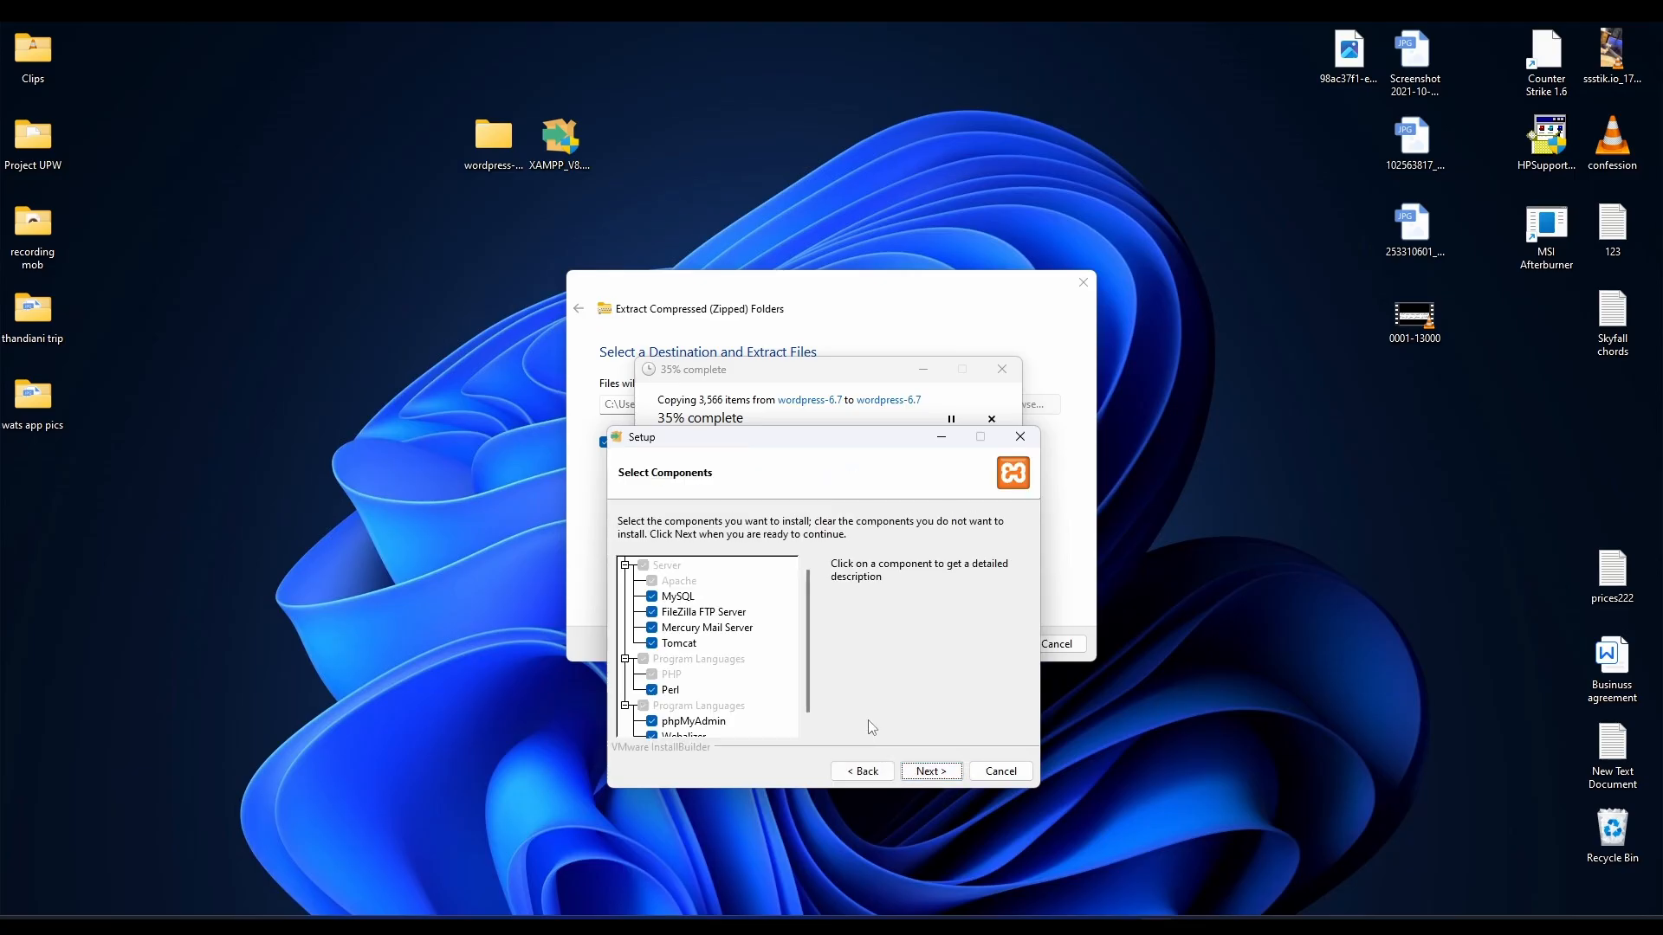
left_click(931, 771)
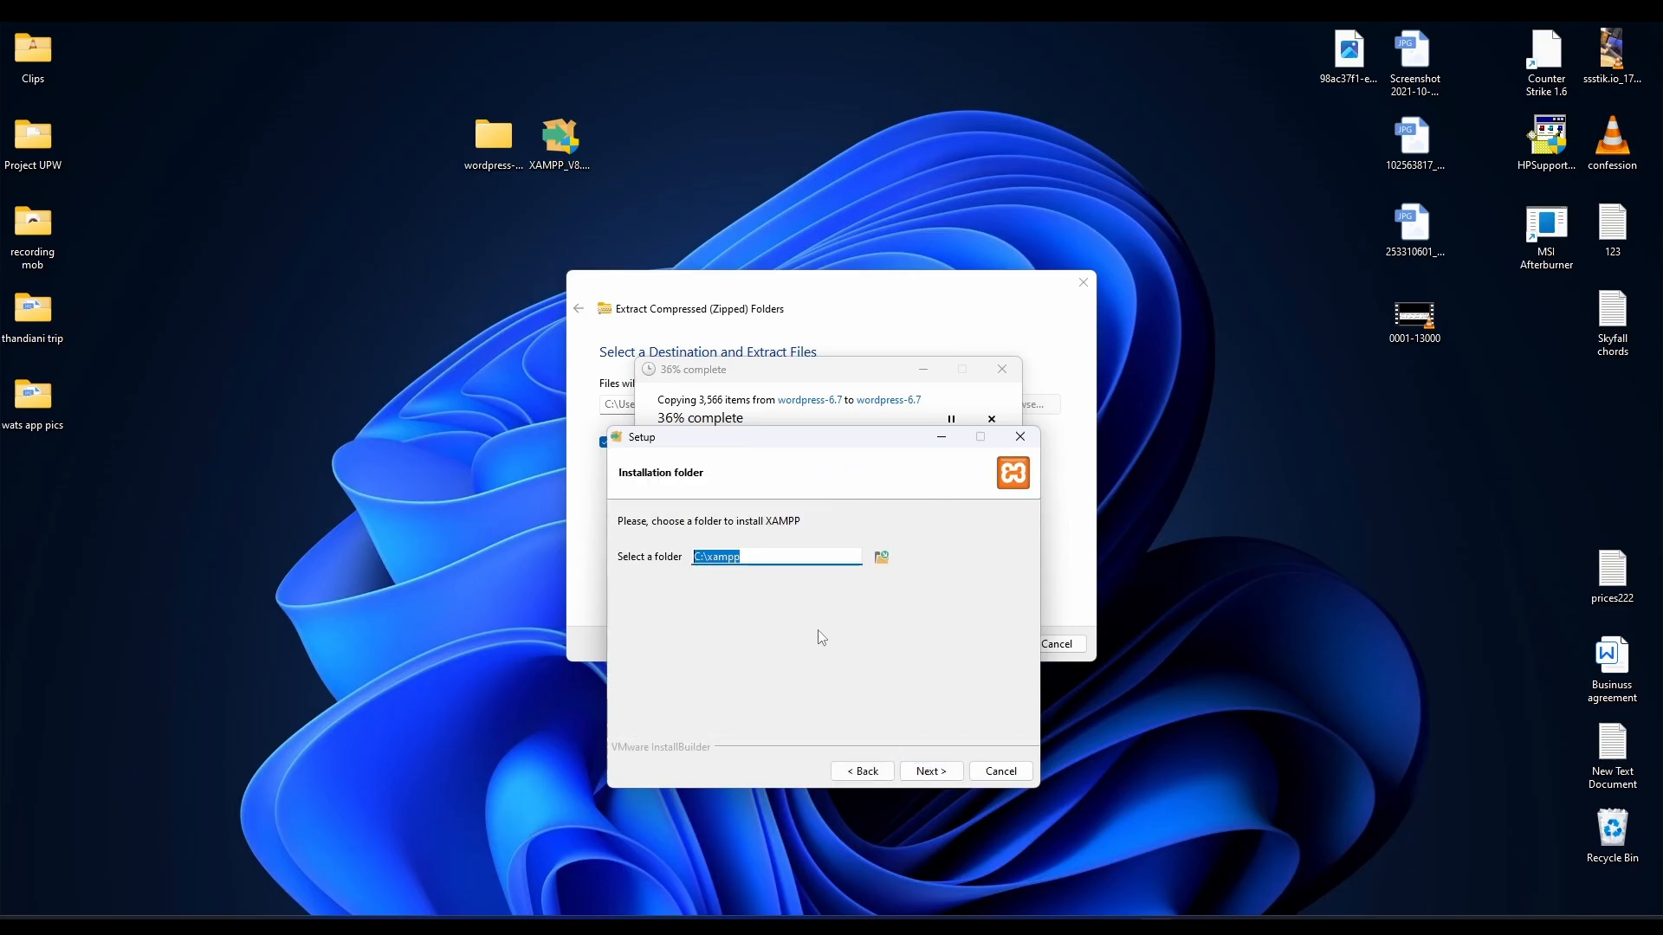
left_click(697, 557)
left_click(946, 766)
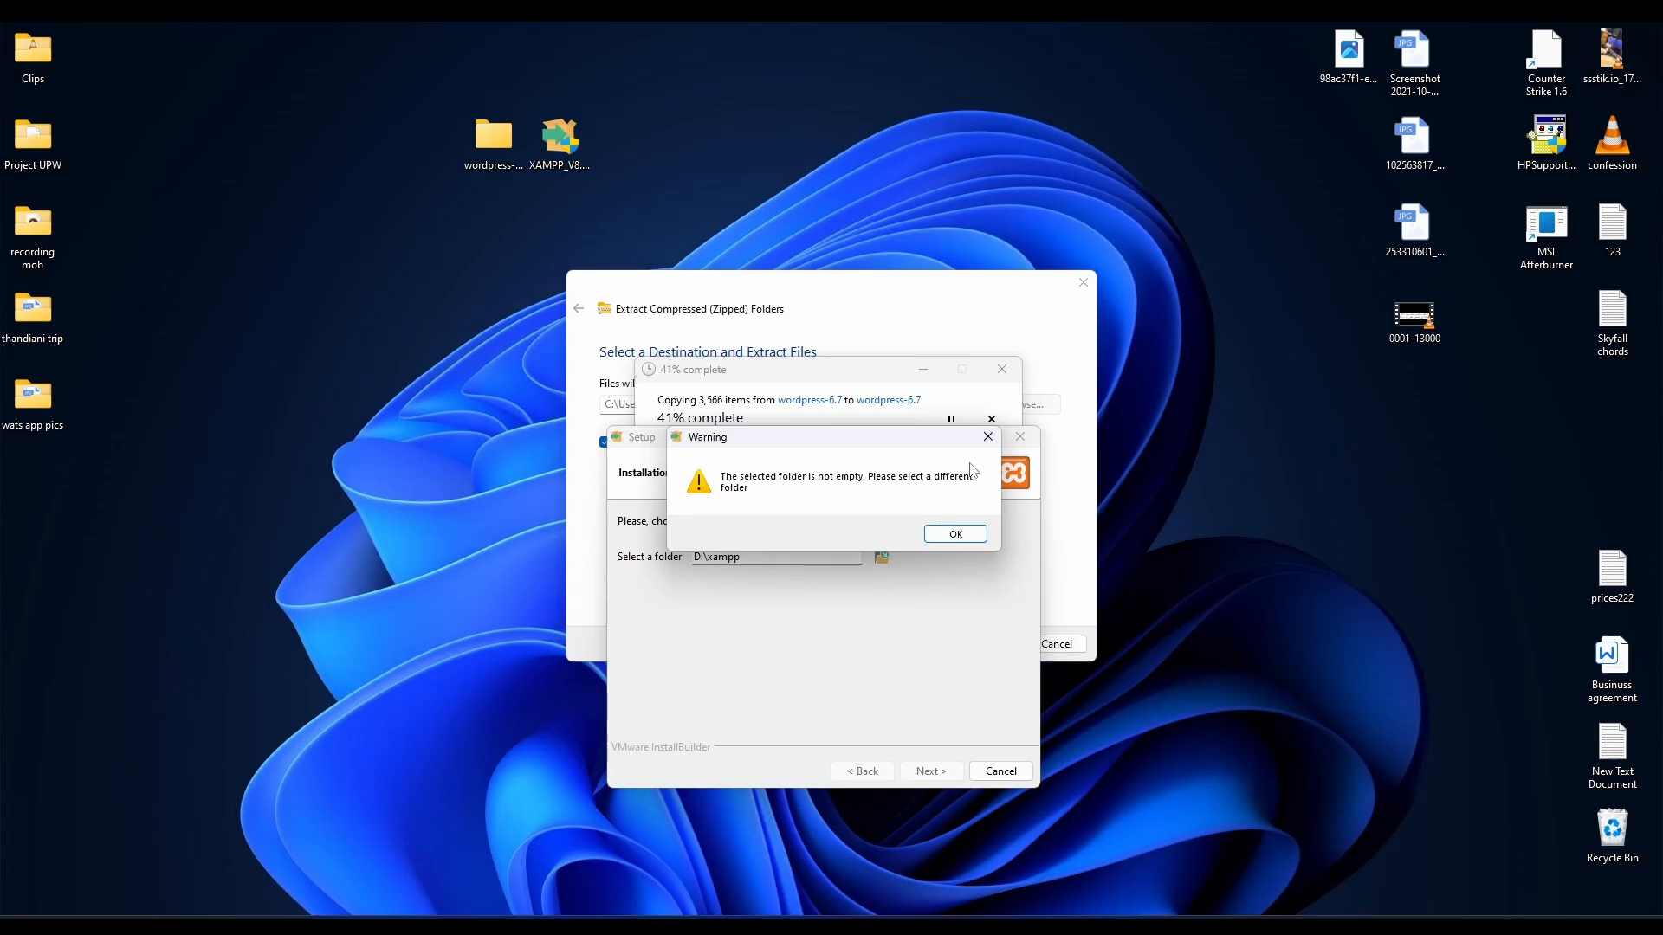
left_click(965, 532)
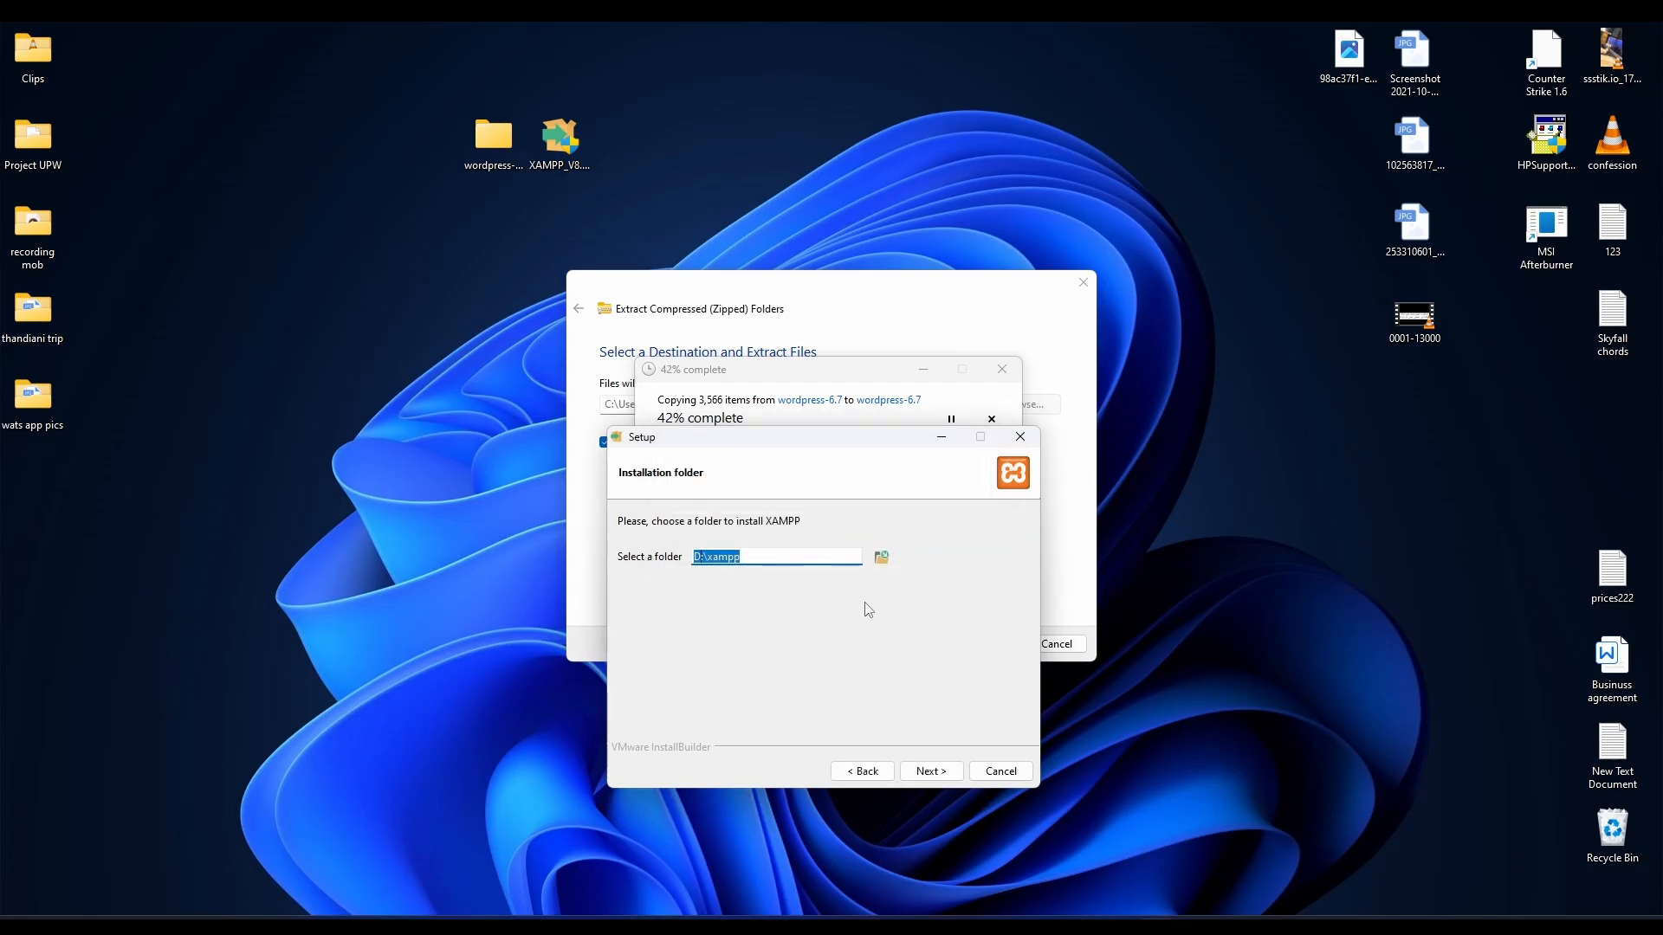
Permanently delete the old xampp folder on New Volume (D:), then continue Setup with D:\xampp.
left_click(598, 913)
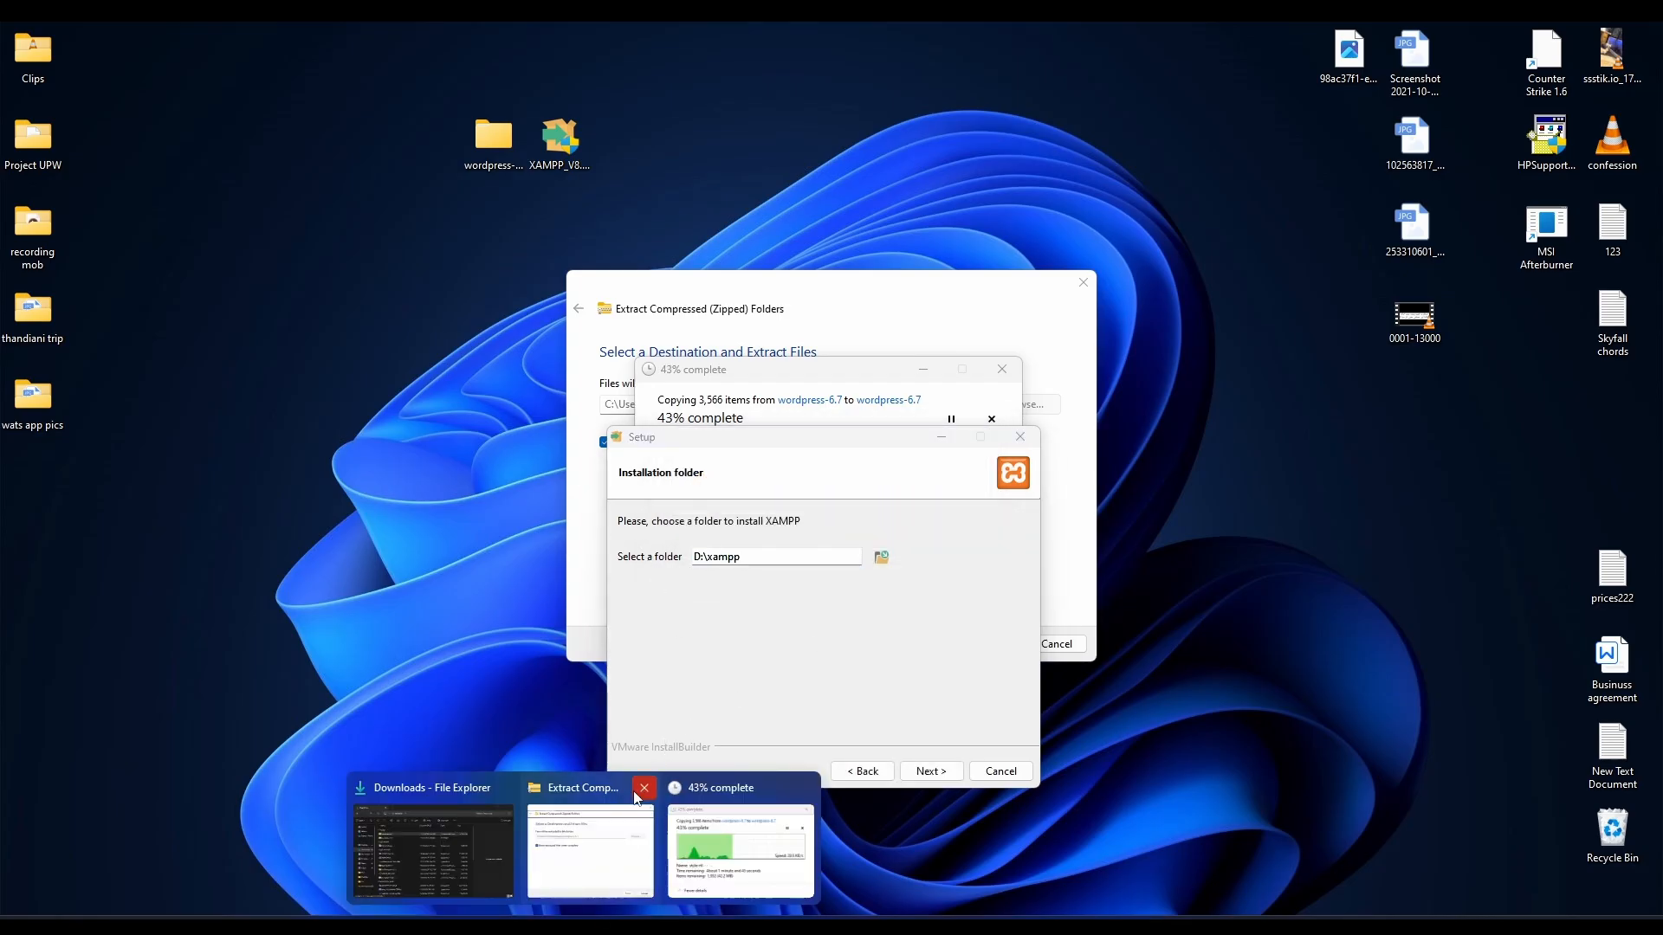
left_click(433, 845)
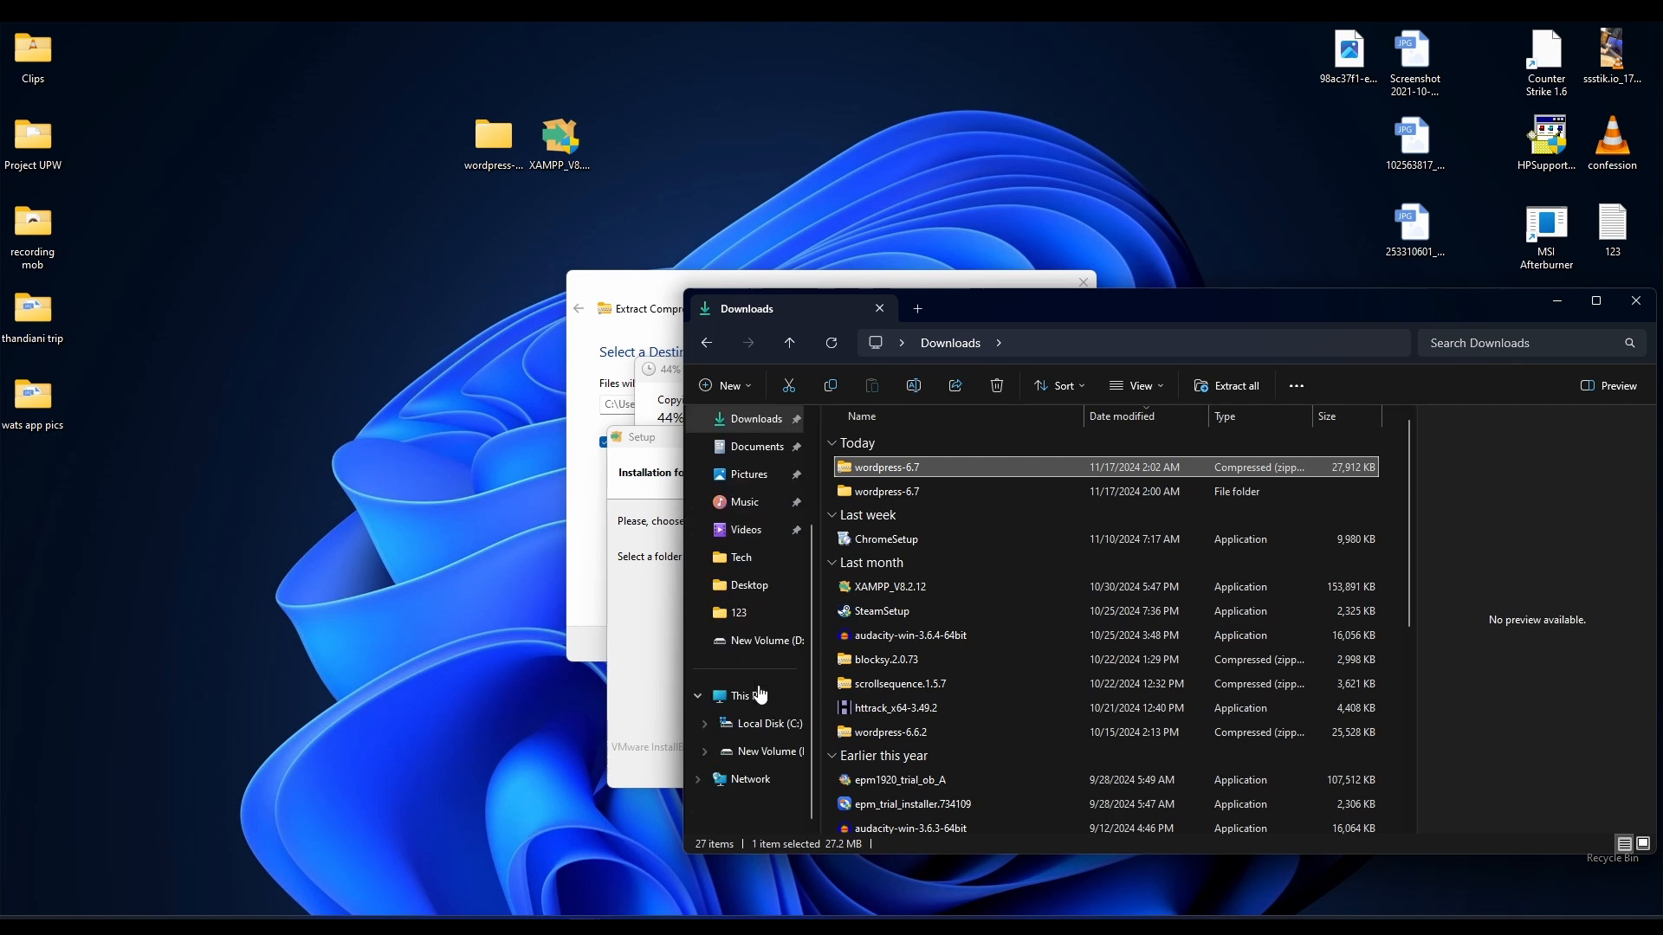
left_click(762, 751)
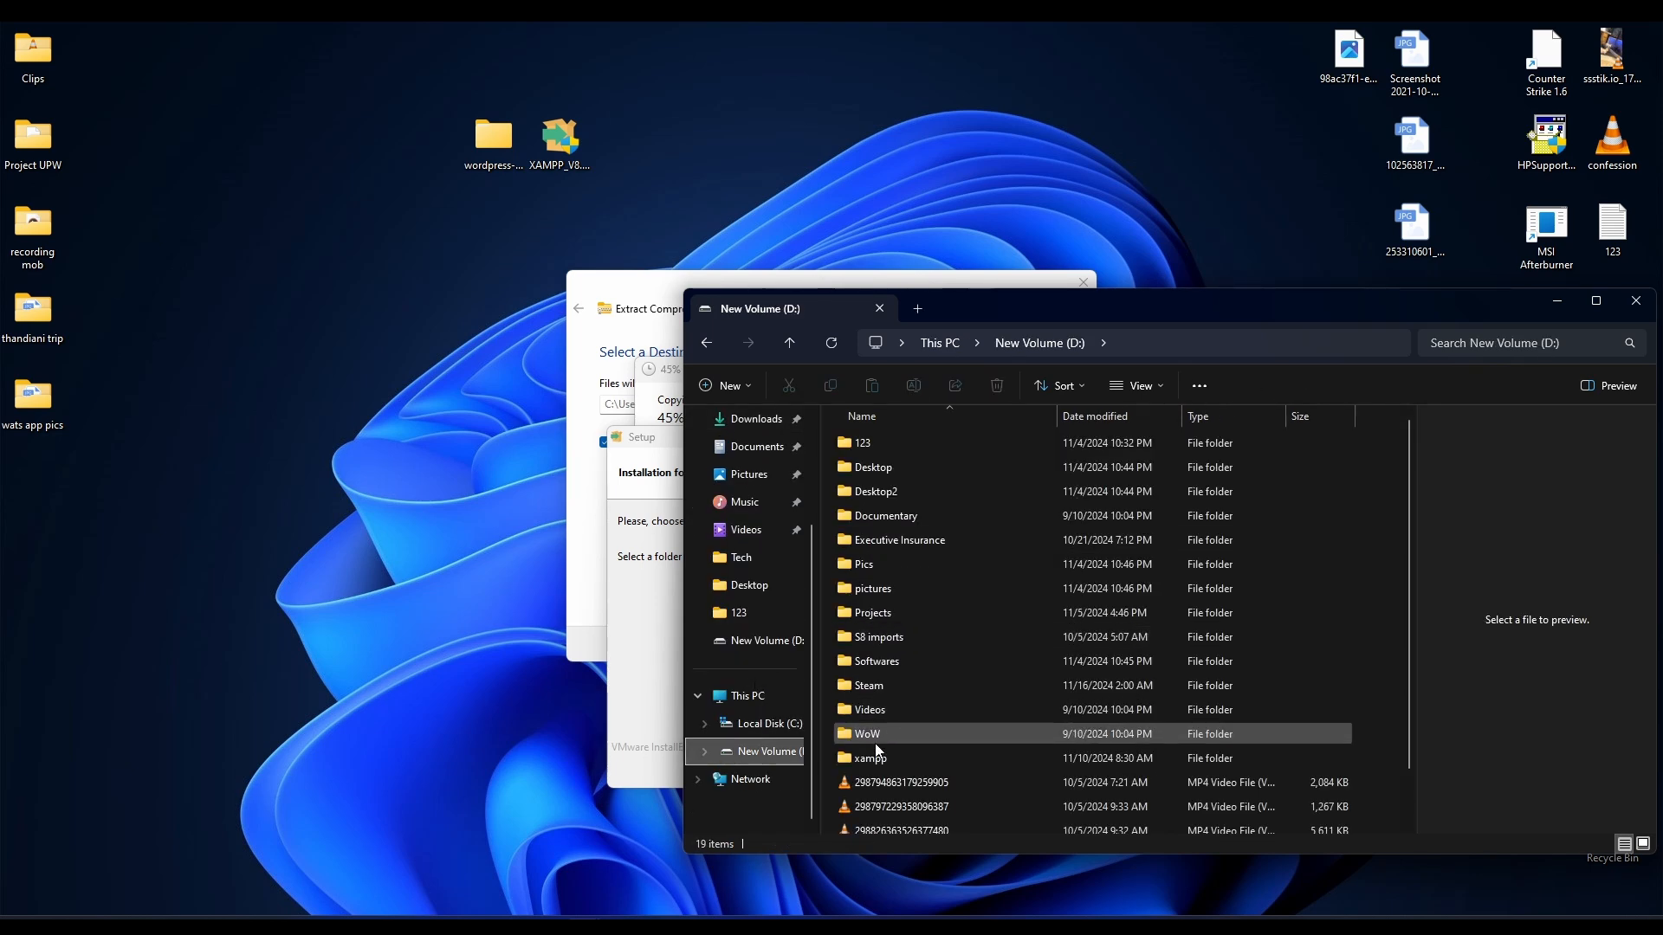
left_click(876, 750)
key("shift+Delete")
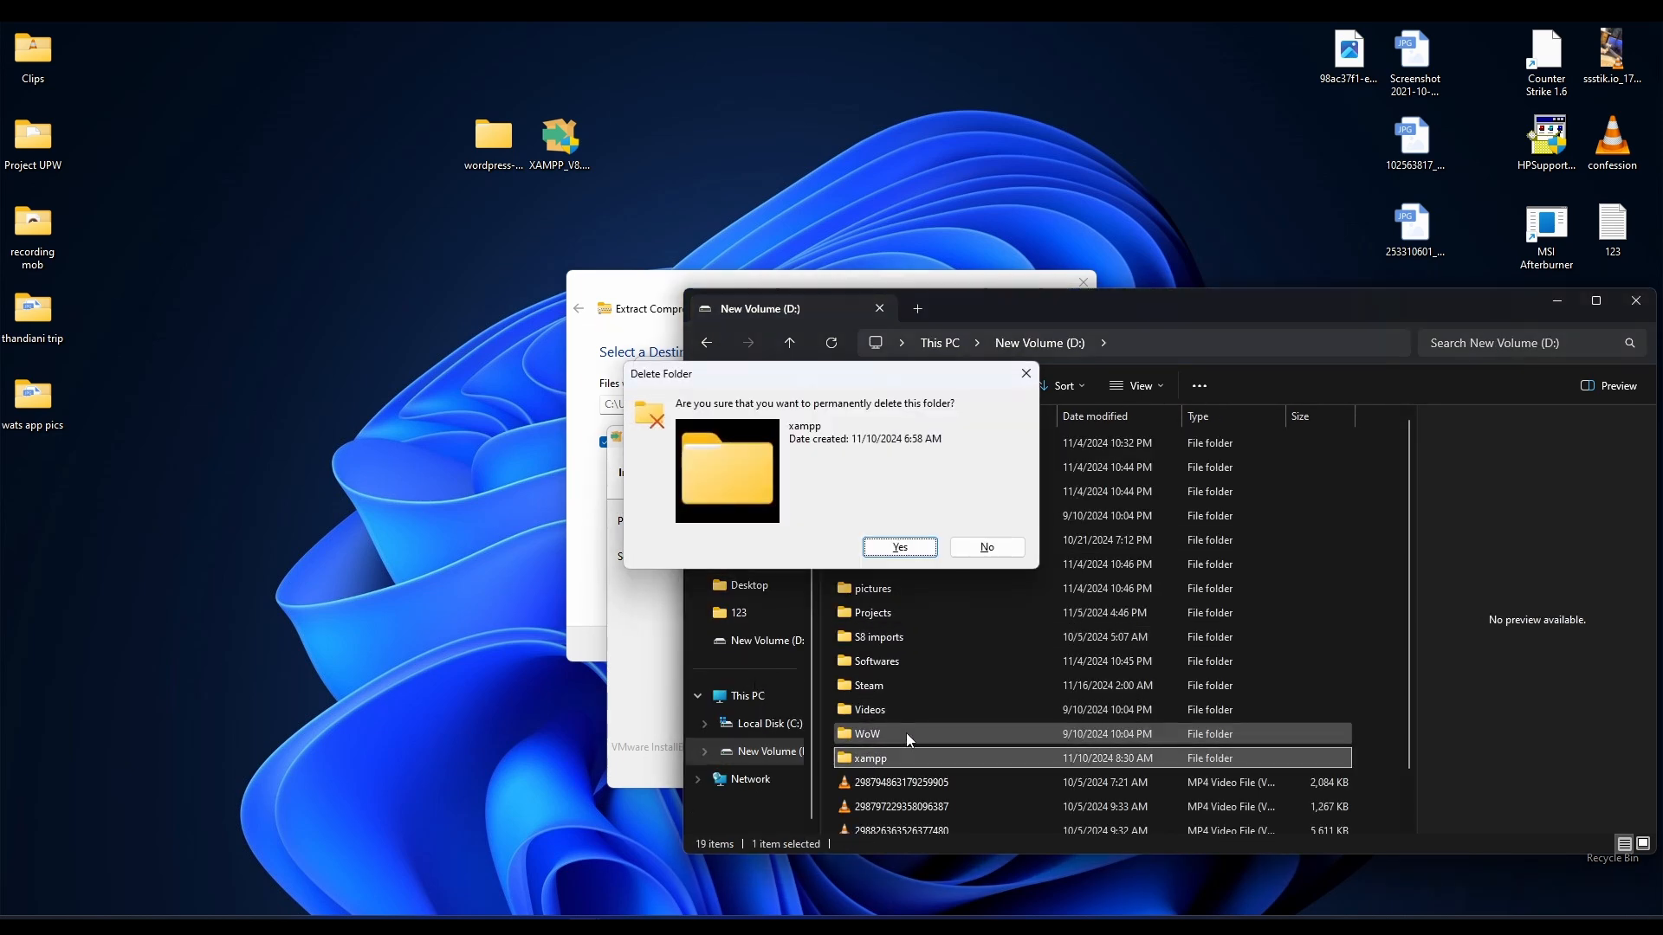
key("Return")
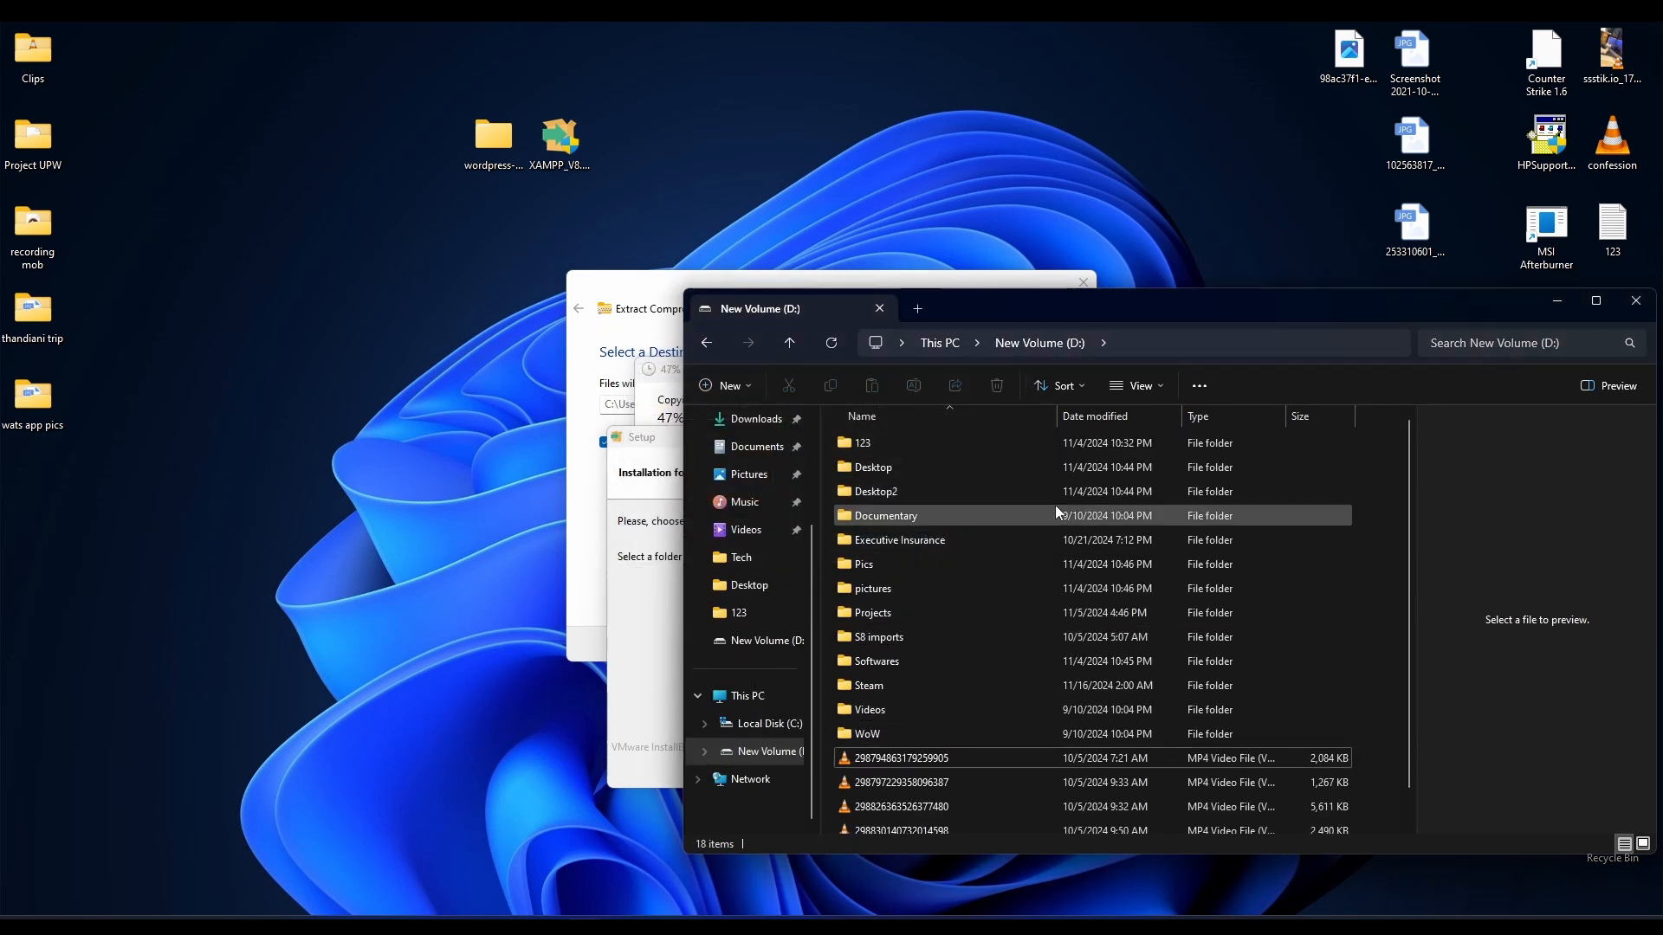
left_click(1635, 301)
left_click_drag(816, 442, 819, 270)
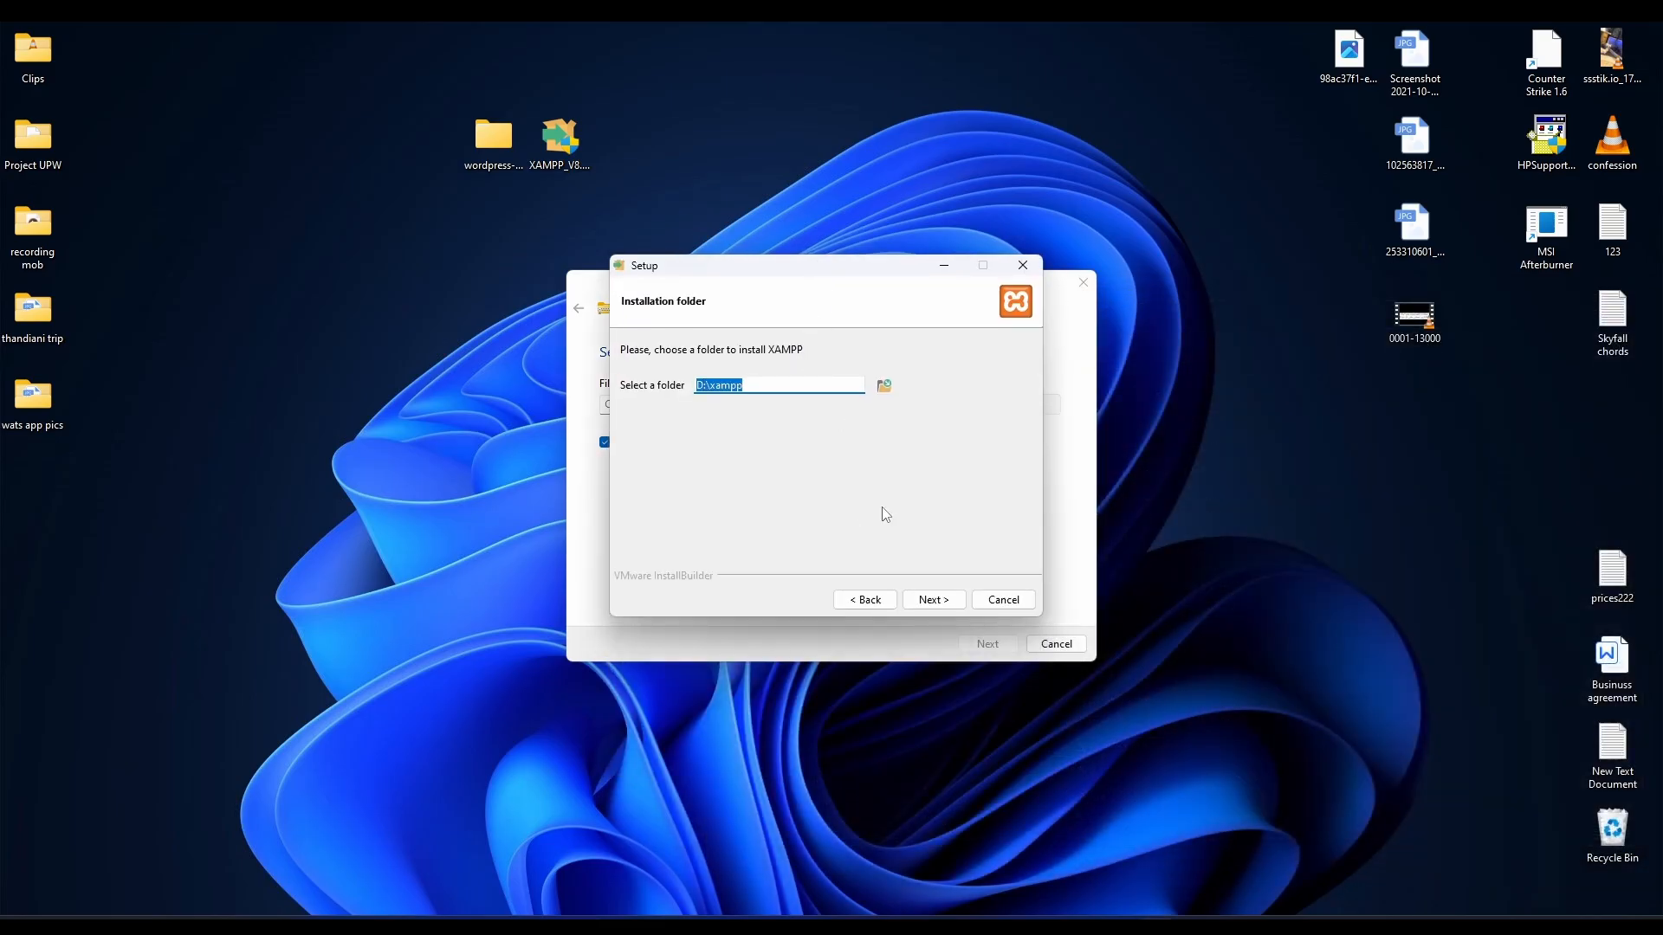
left_click(934, 599)
Run the XAMPP installation into D:\xampp and finish with the Control Panel launching.
left_click(933, 598)
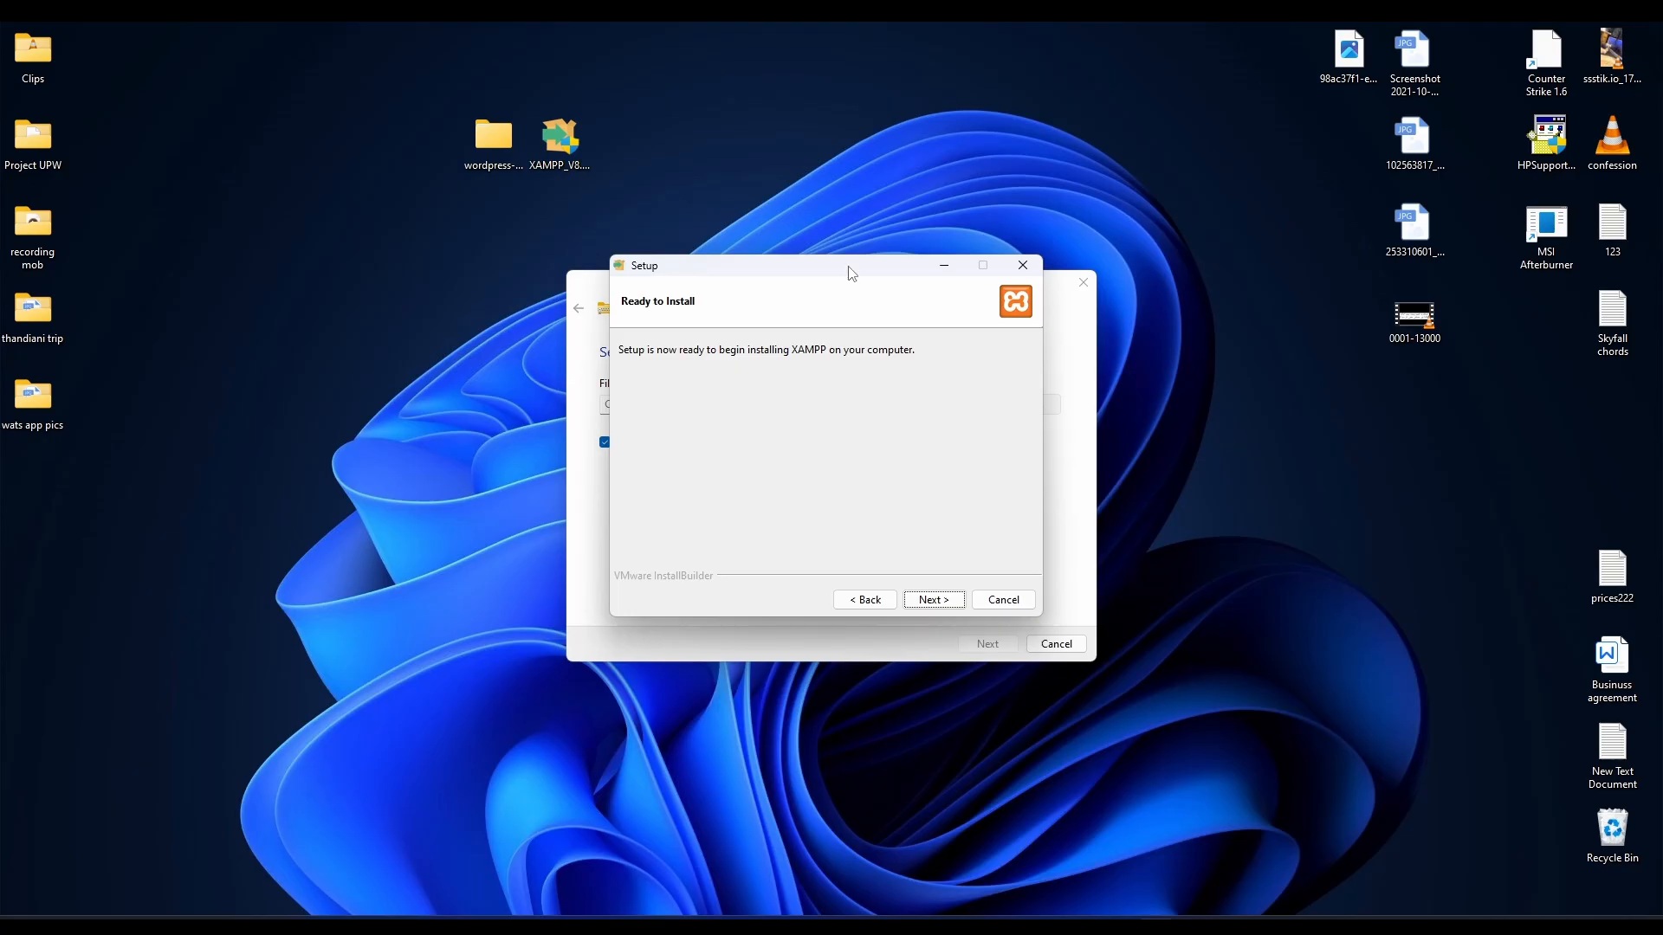
left_click_drag(849, 268, 829, 578)
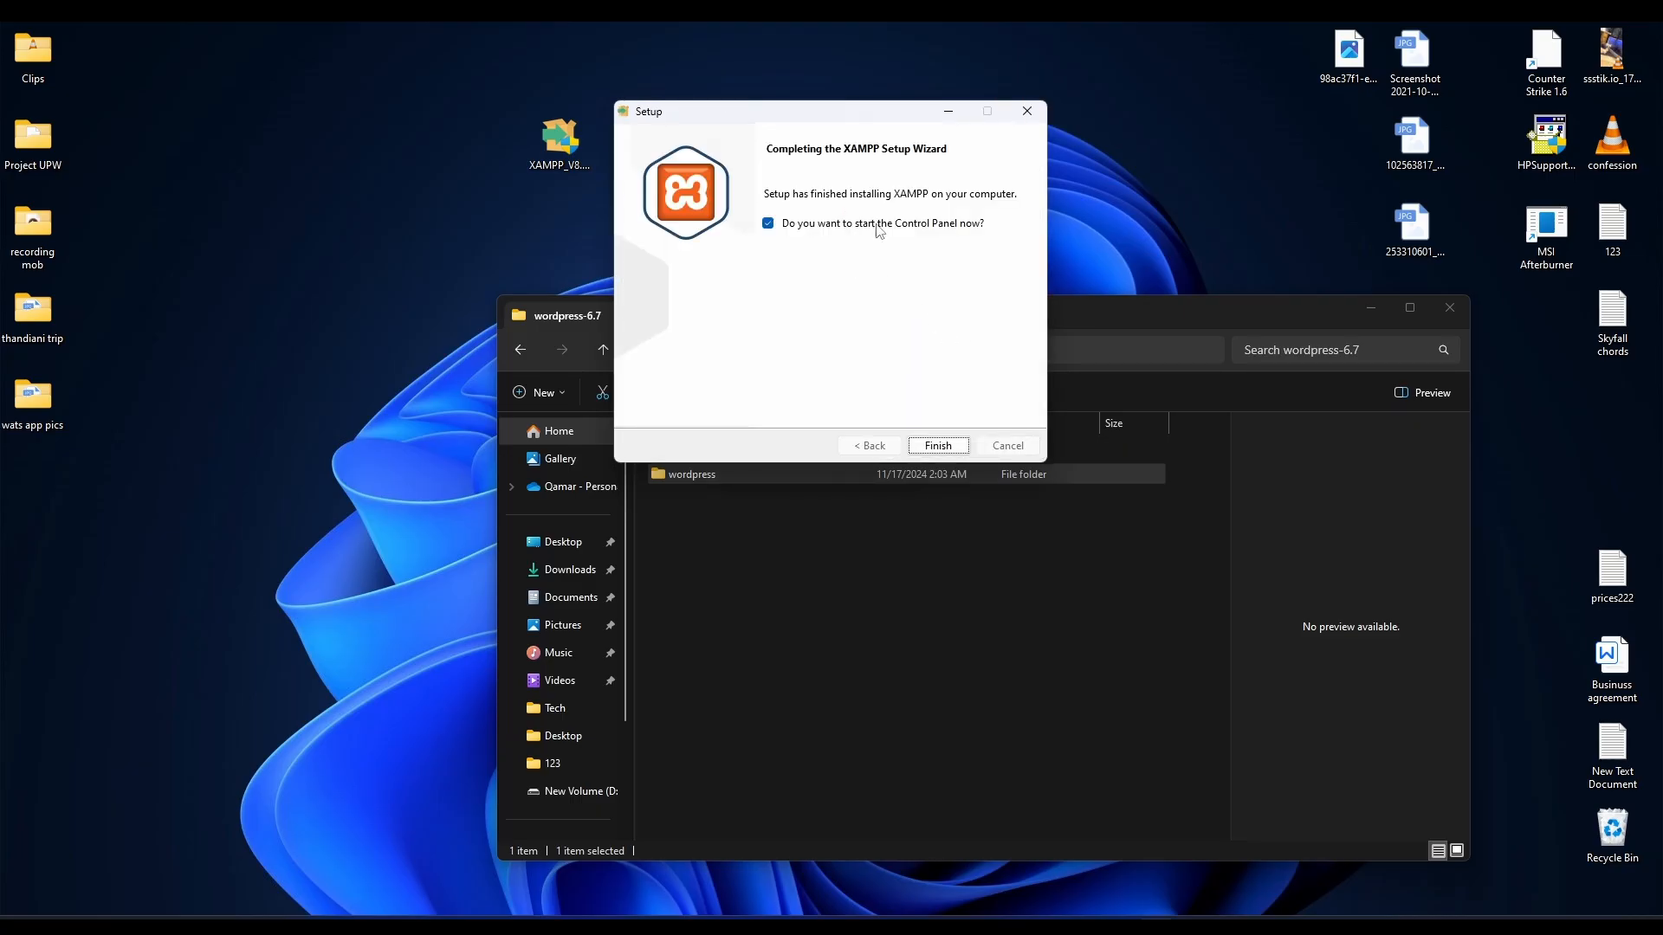
left_click(937, 445)
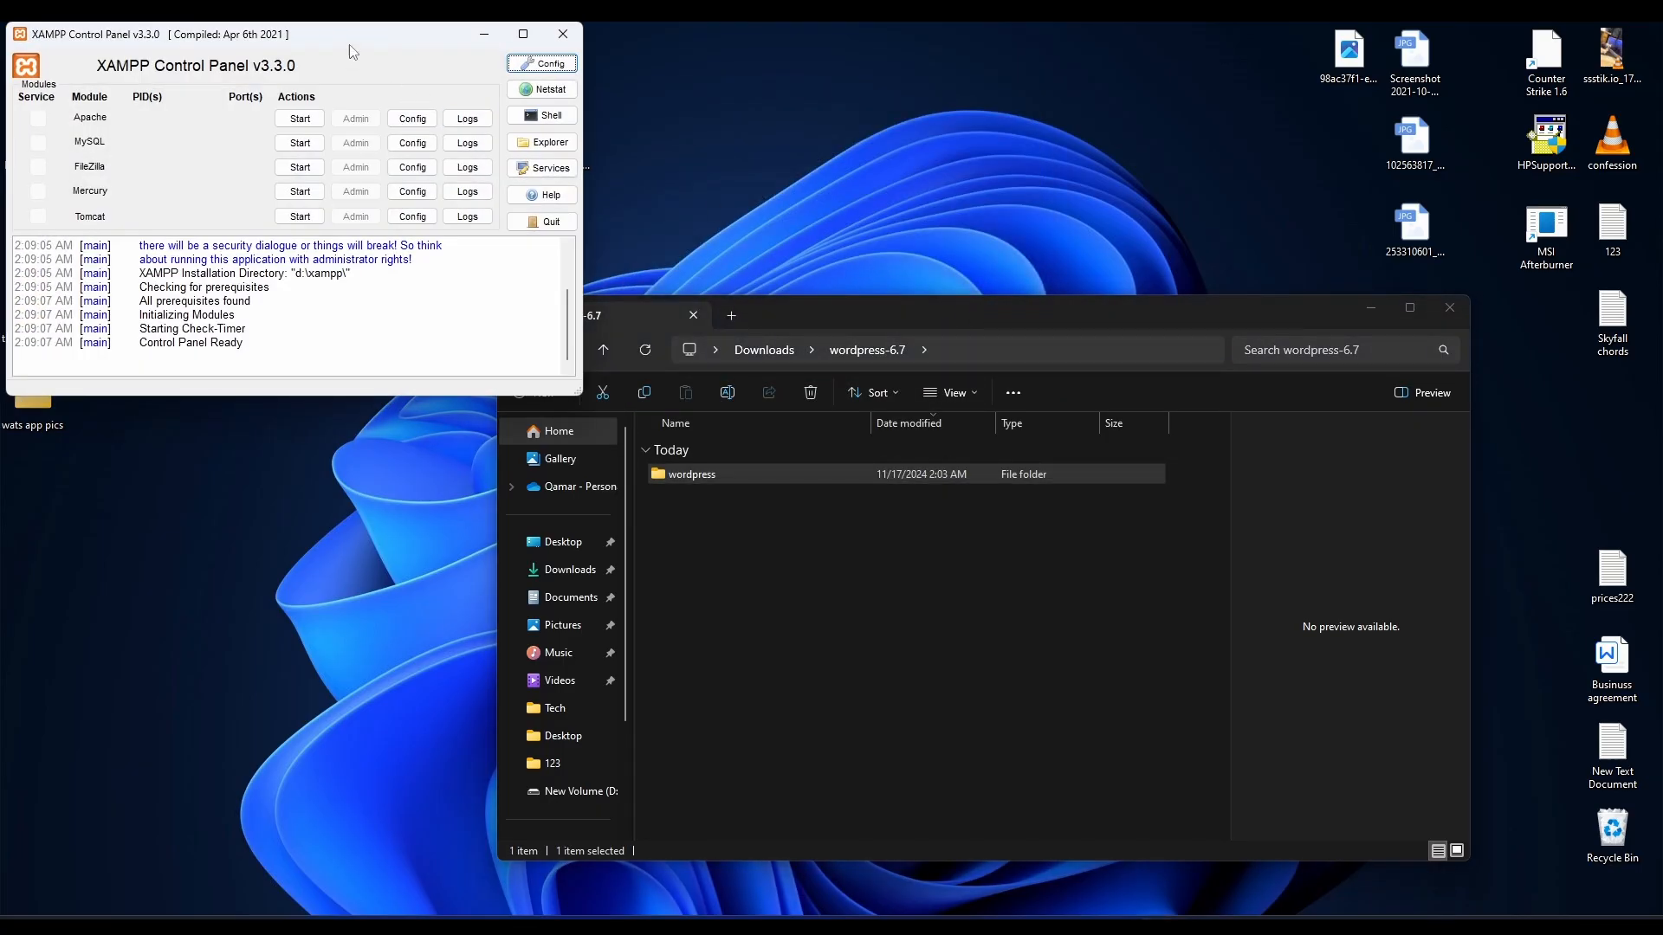
Start Apache (ports 80, 443) and MySQL (port 3306) in the Control Panel, then return to Chrome.
left_click_drag(348, 43, 772, 178)
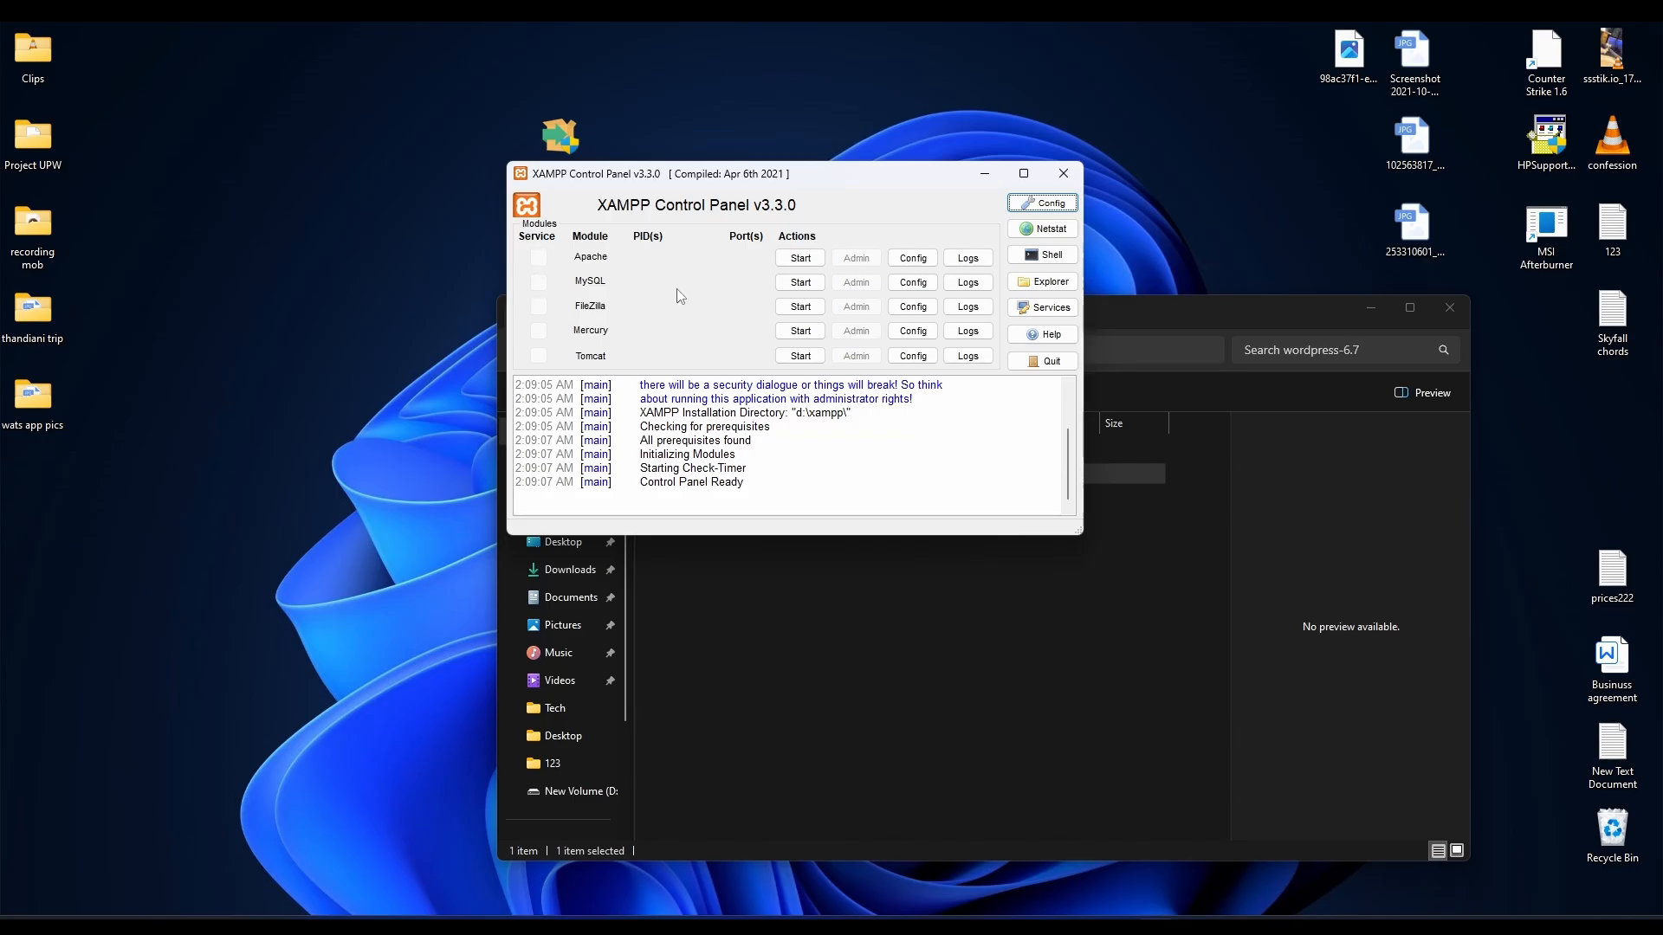
left_click(801, 259)
left_click(798, 282)
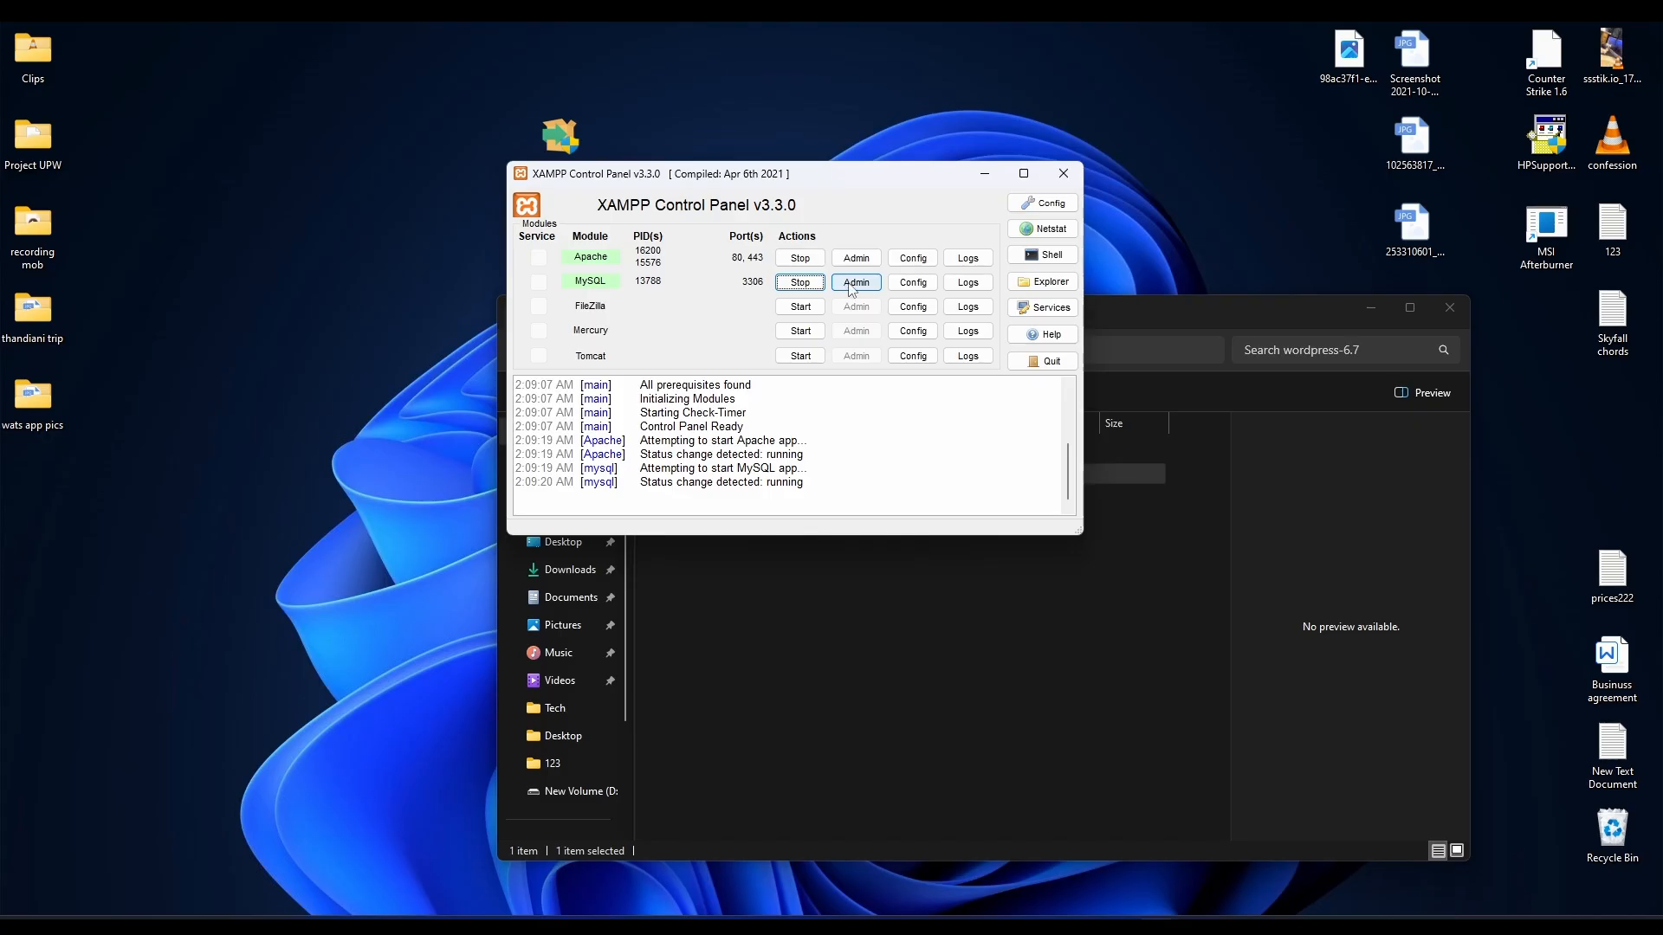
left_click(672, 853)
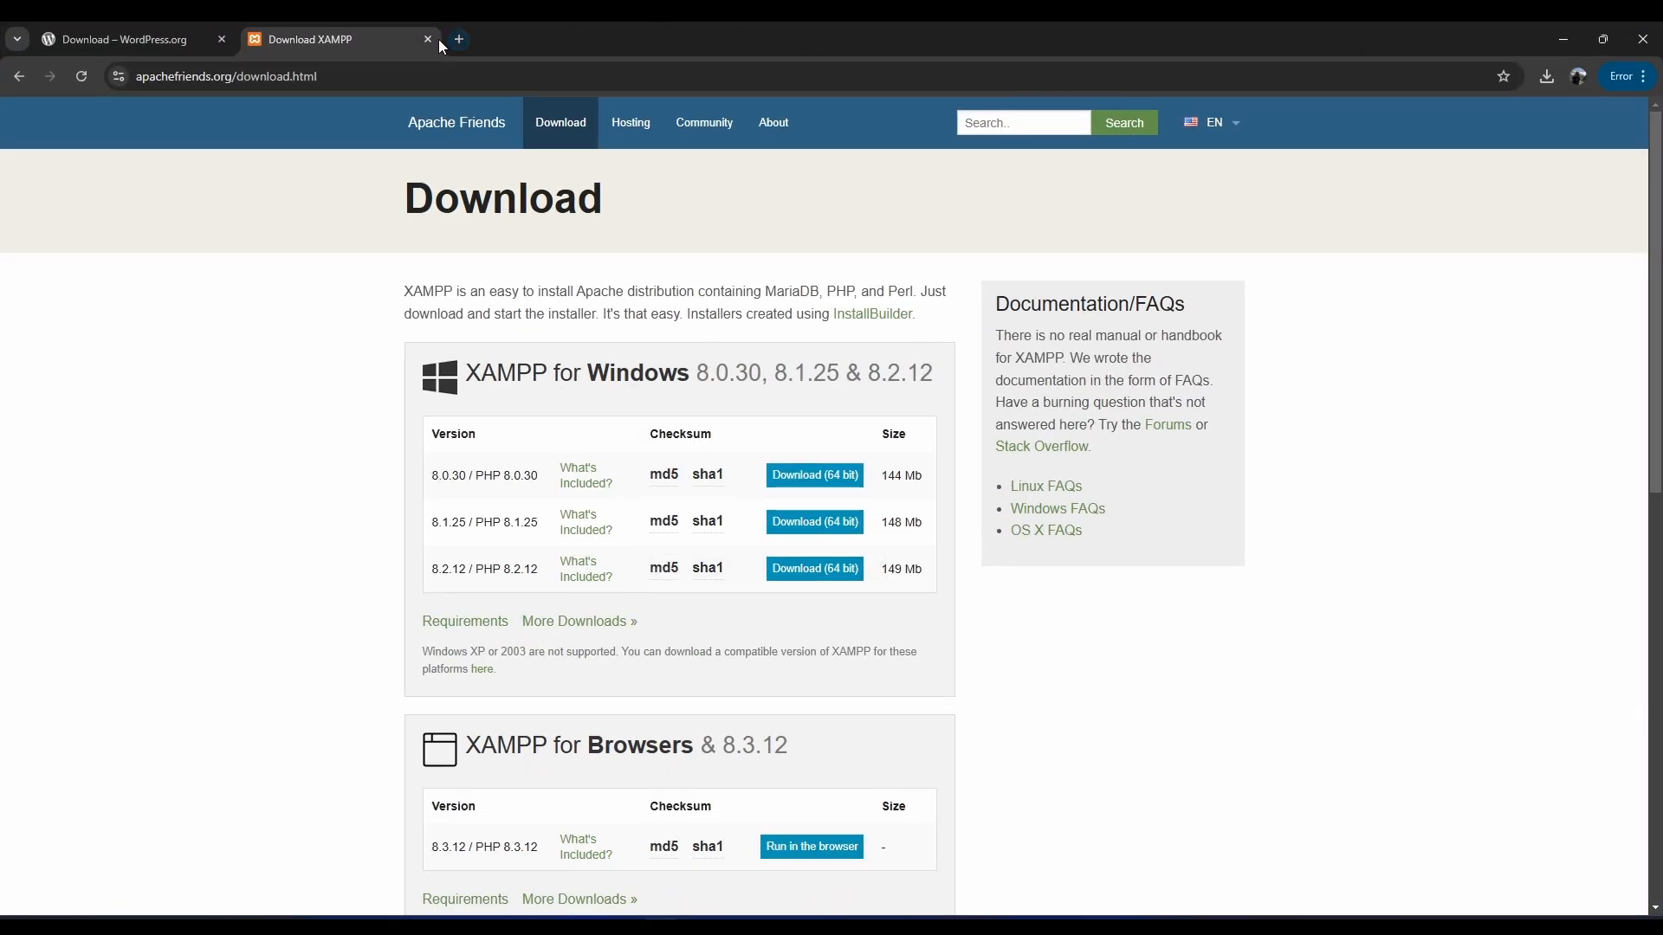
Load localhost/phpmyadmin in a new Chrome tab.
left_click(459, 39)
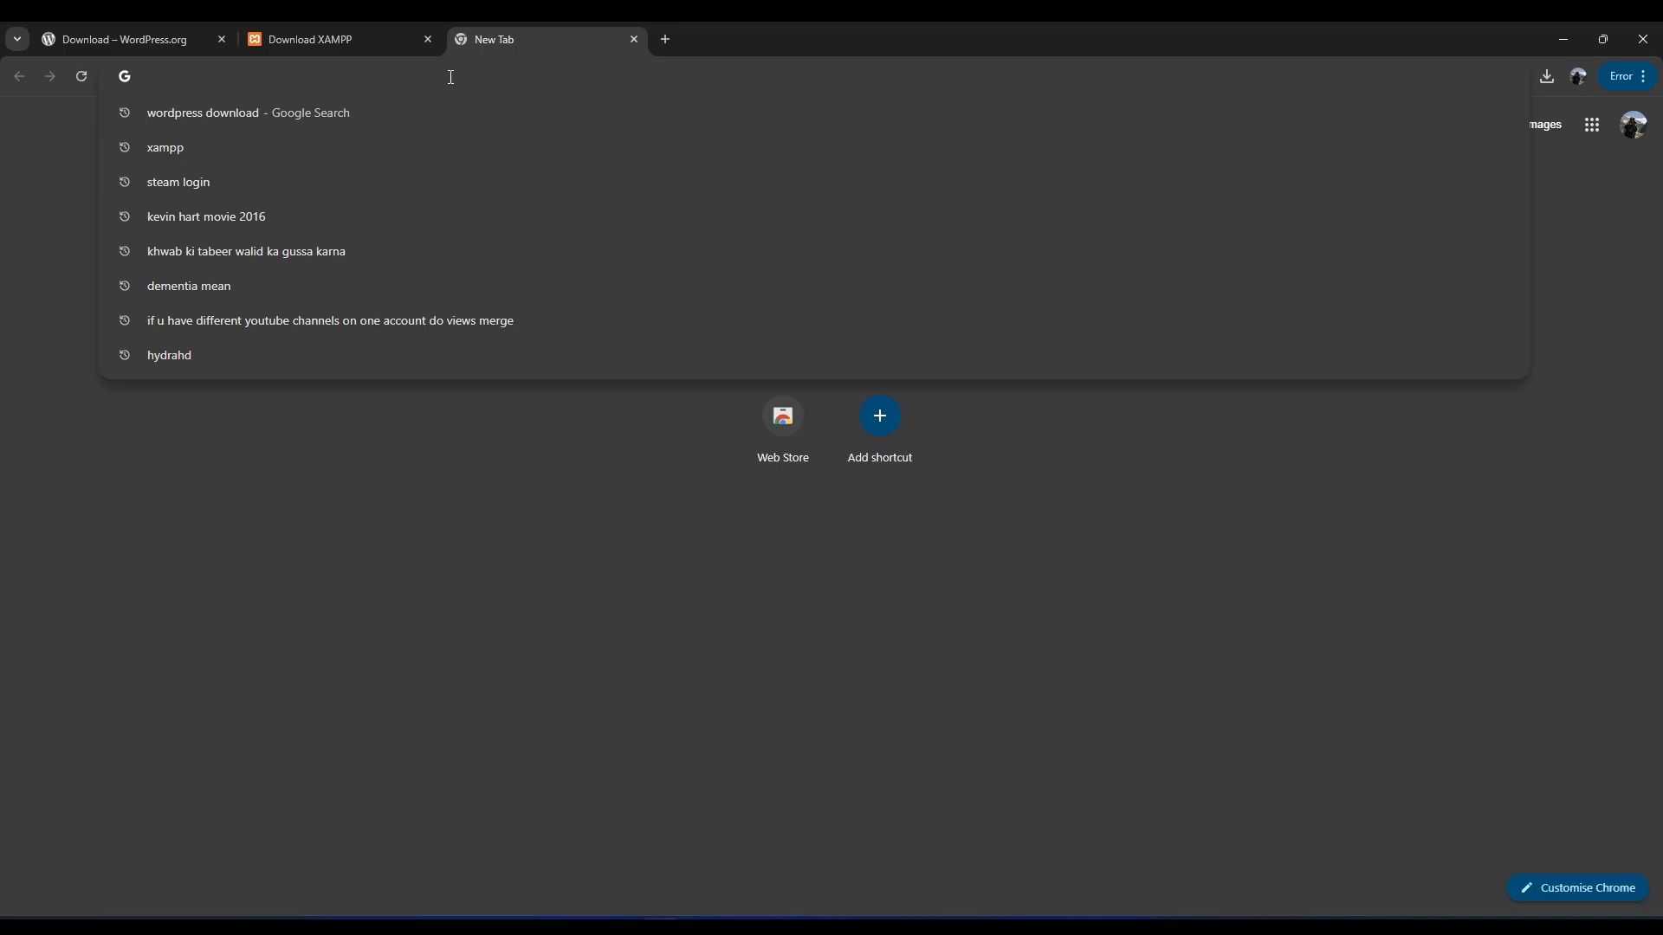
type("localhost")
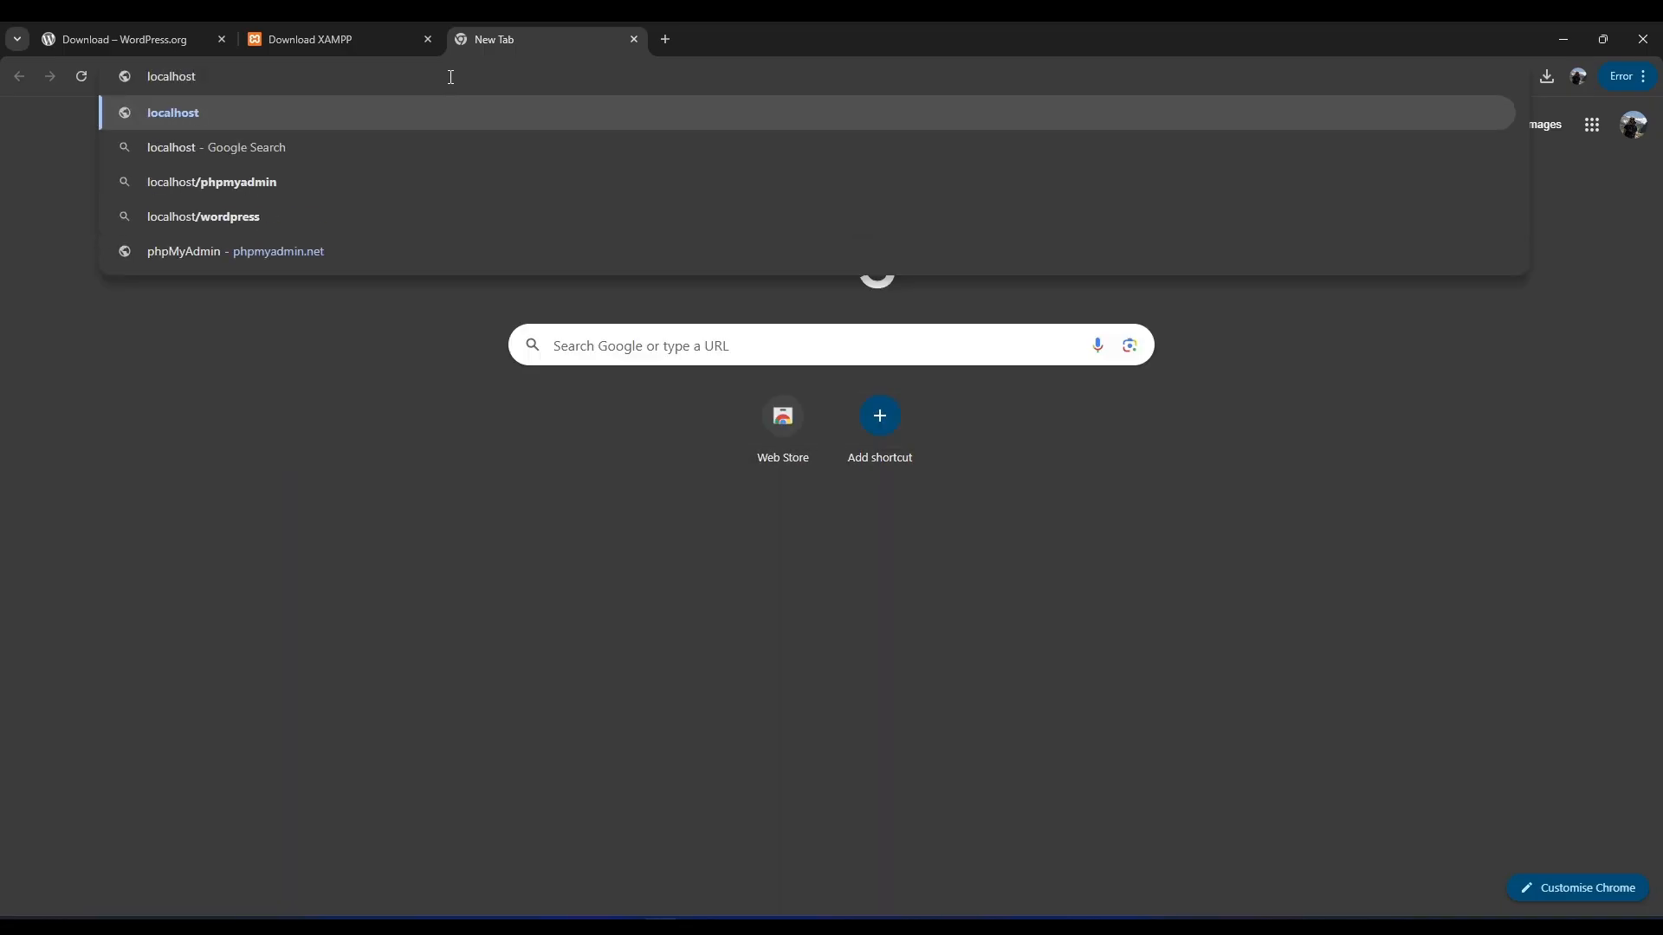
type("/phpmy")
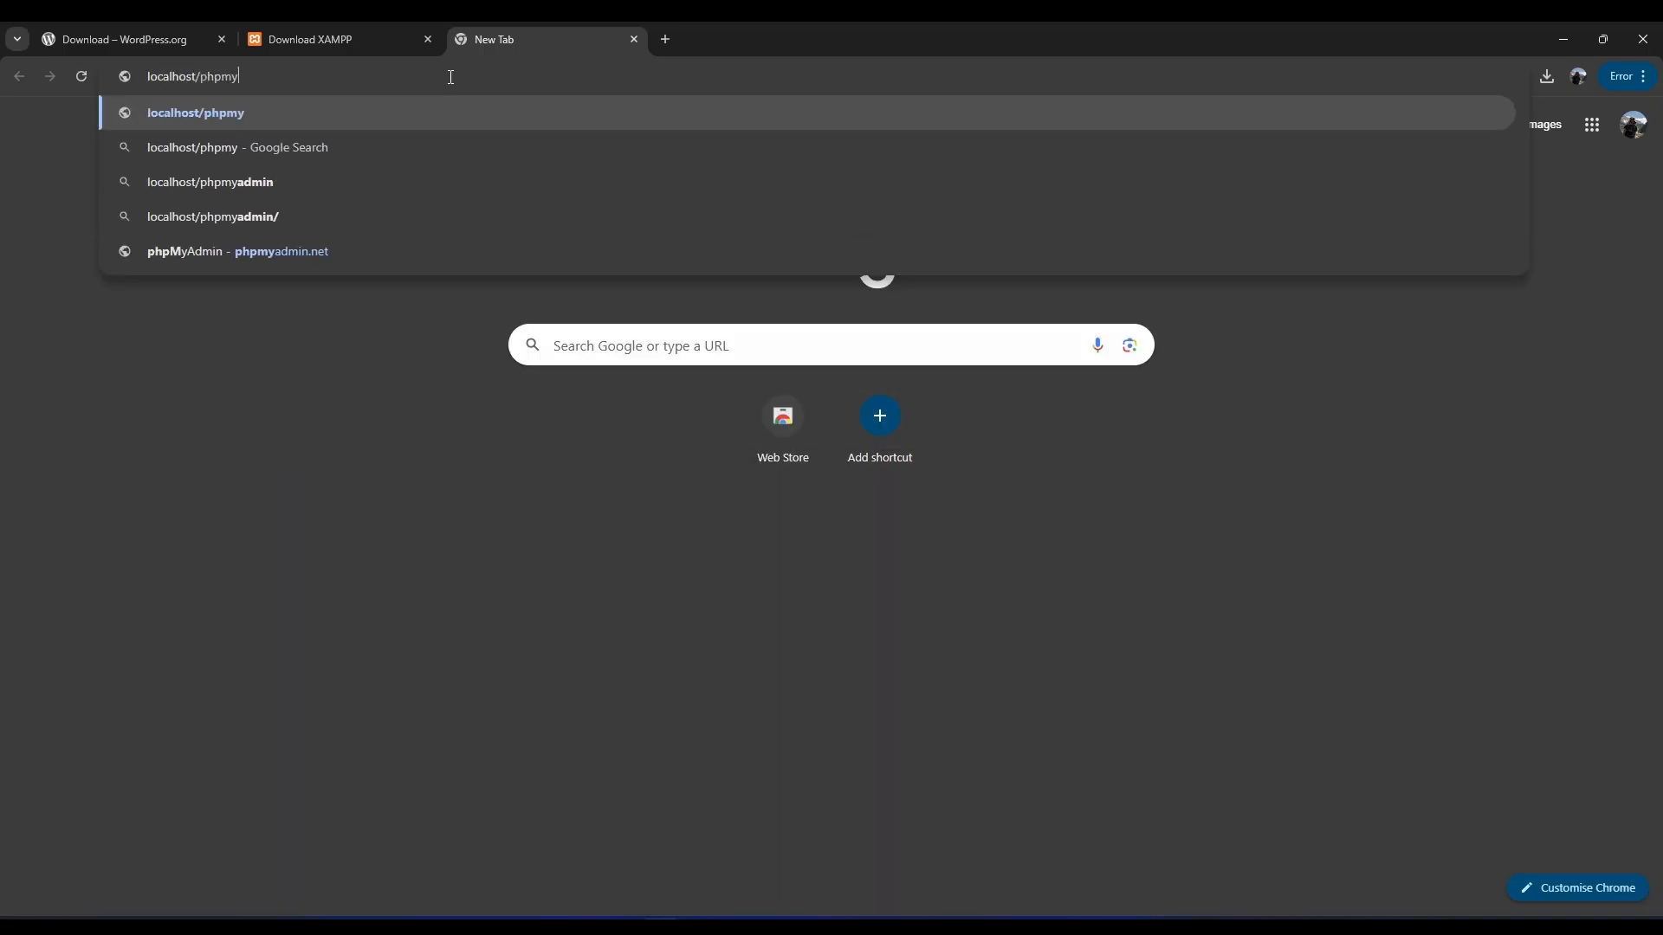
type("admin")
key("Return")
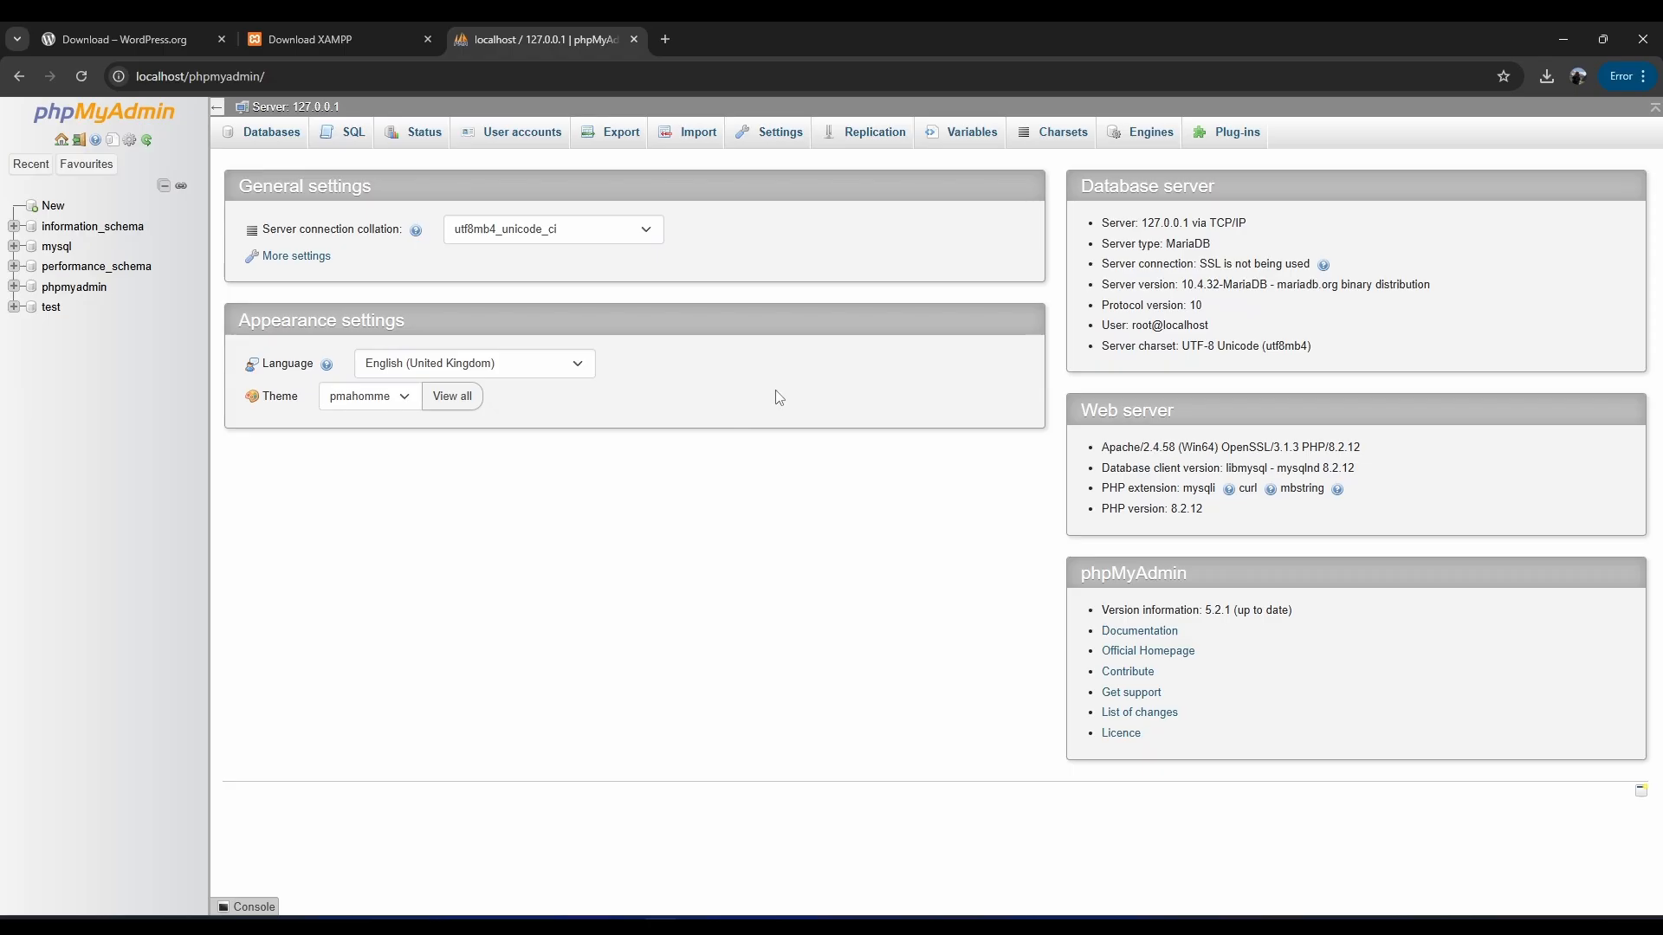
left_click_drag(1141, 245, 1163, 244)
Copy the wordpress folder from Downloads\wordpress-6.7, then minimise File Explorer.
left_click(805, 925)
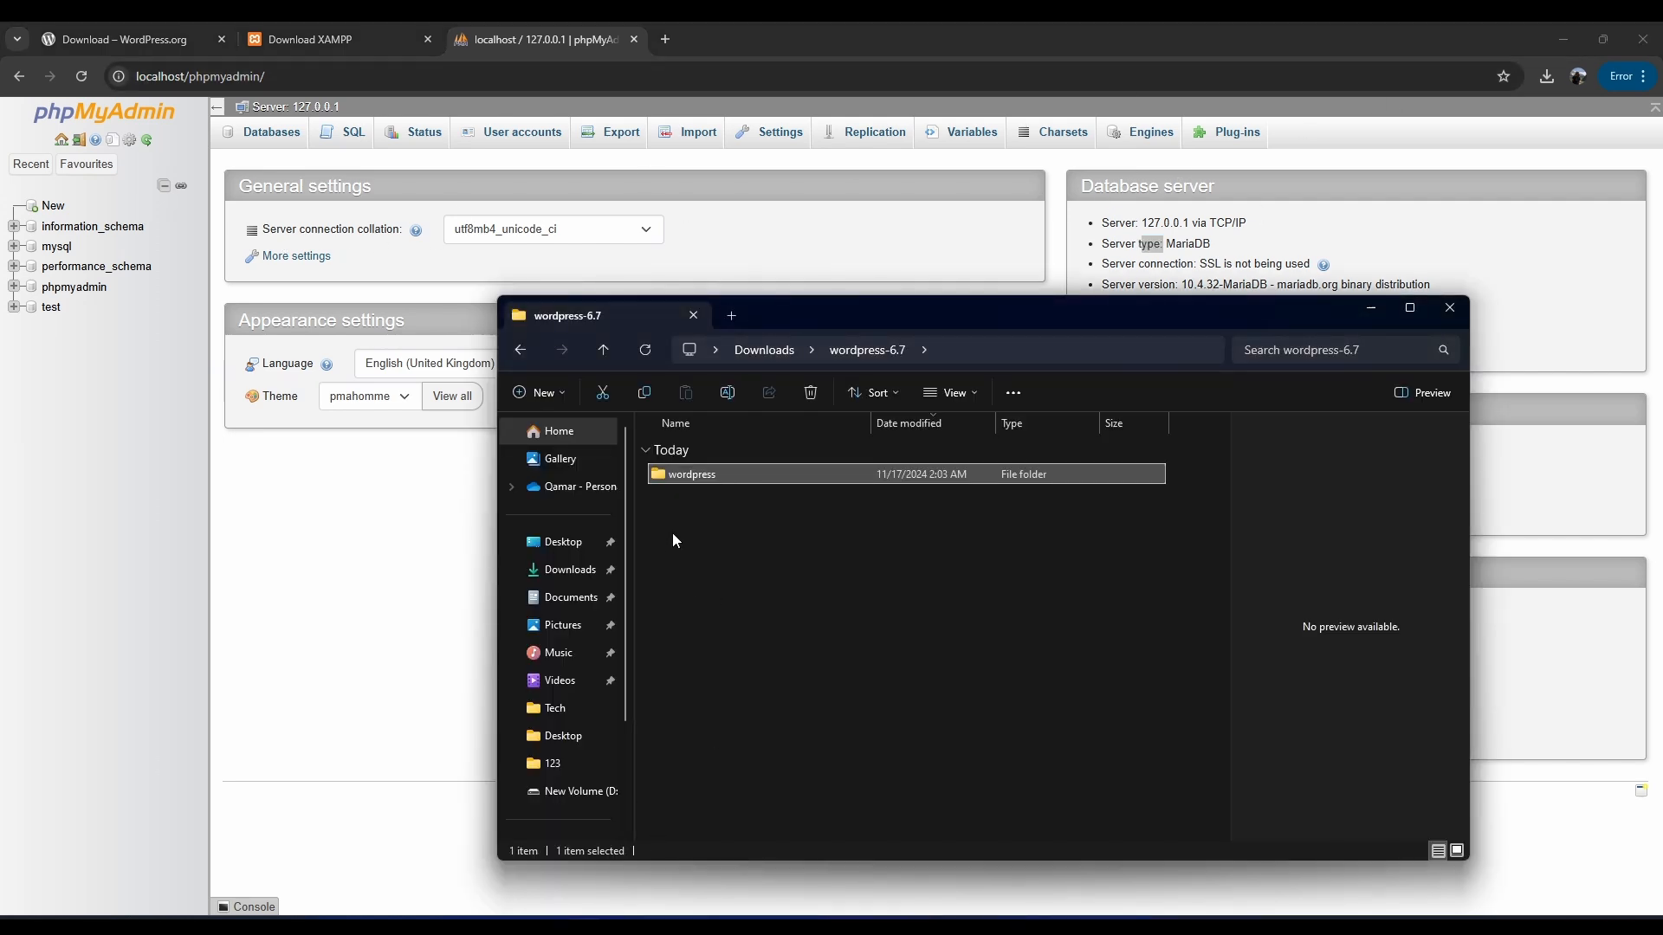
left_click(1371, 309)
left_click(806, 924)
right_click(667, 474)
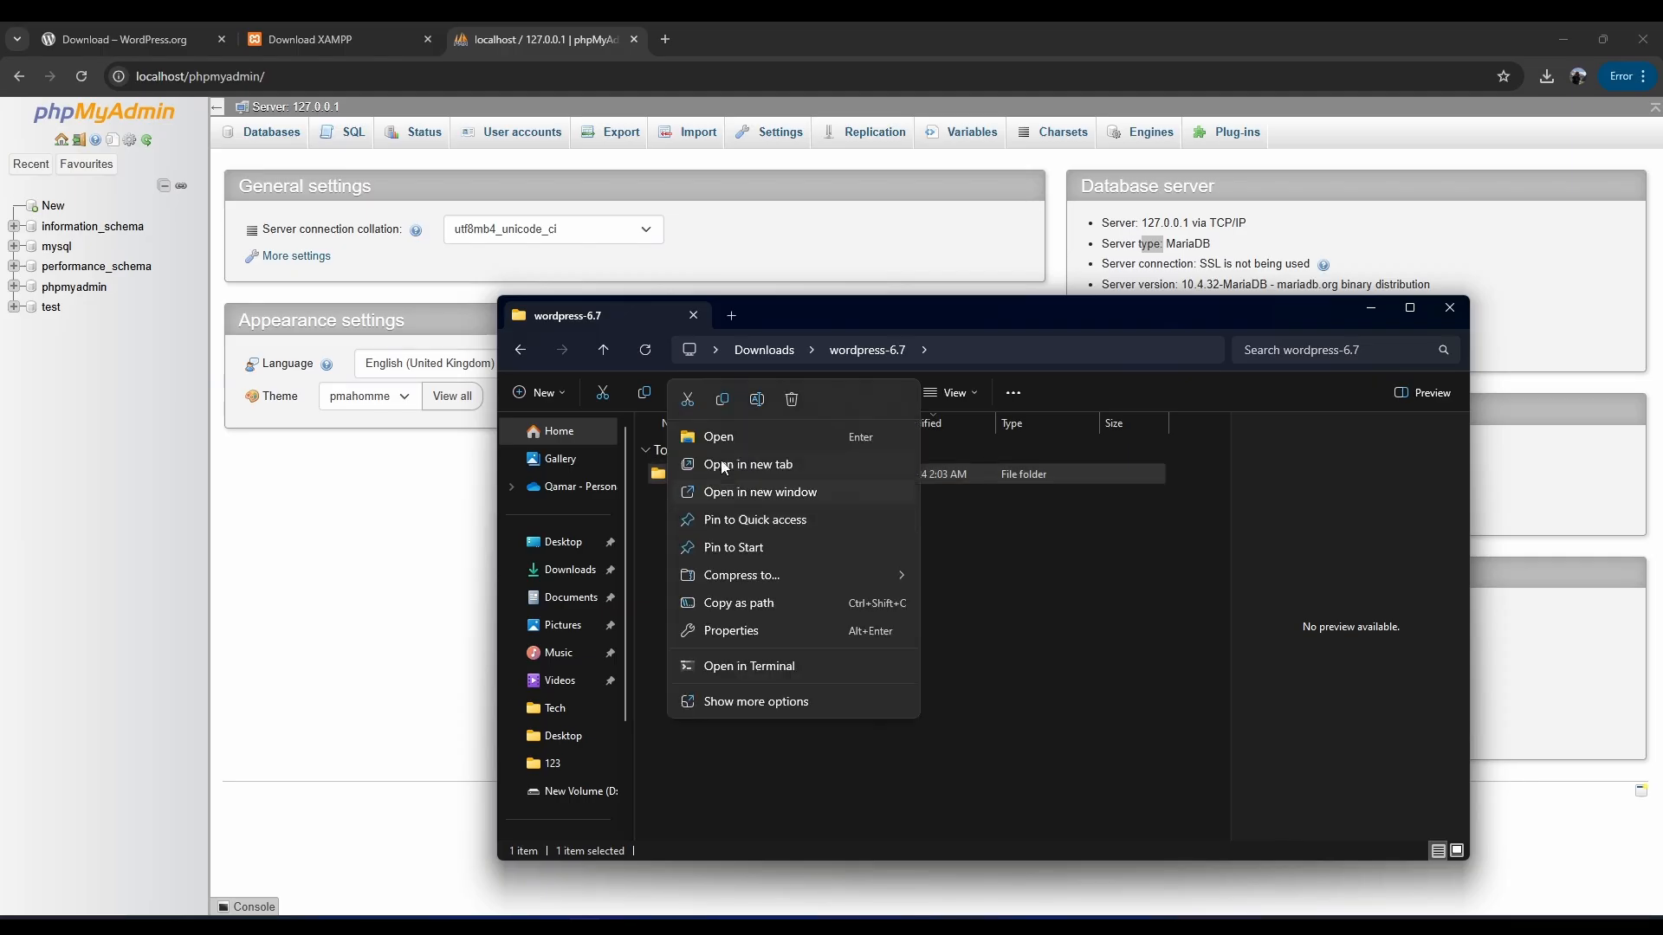
left_click(724, 400)
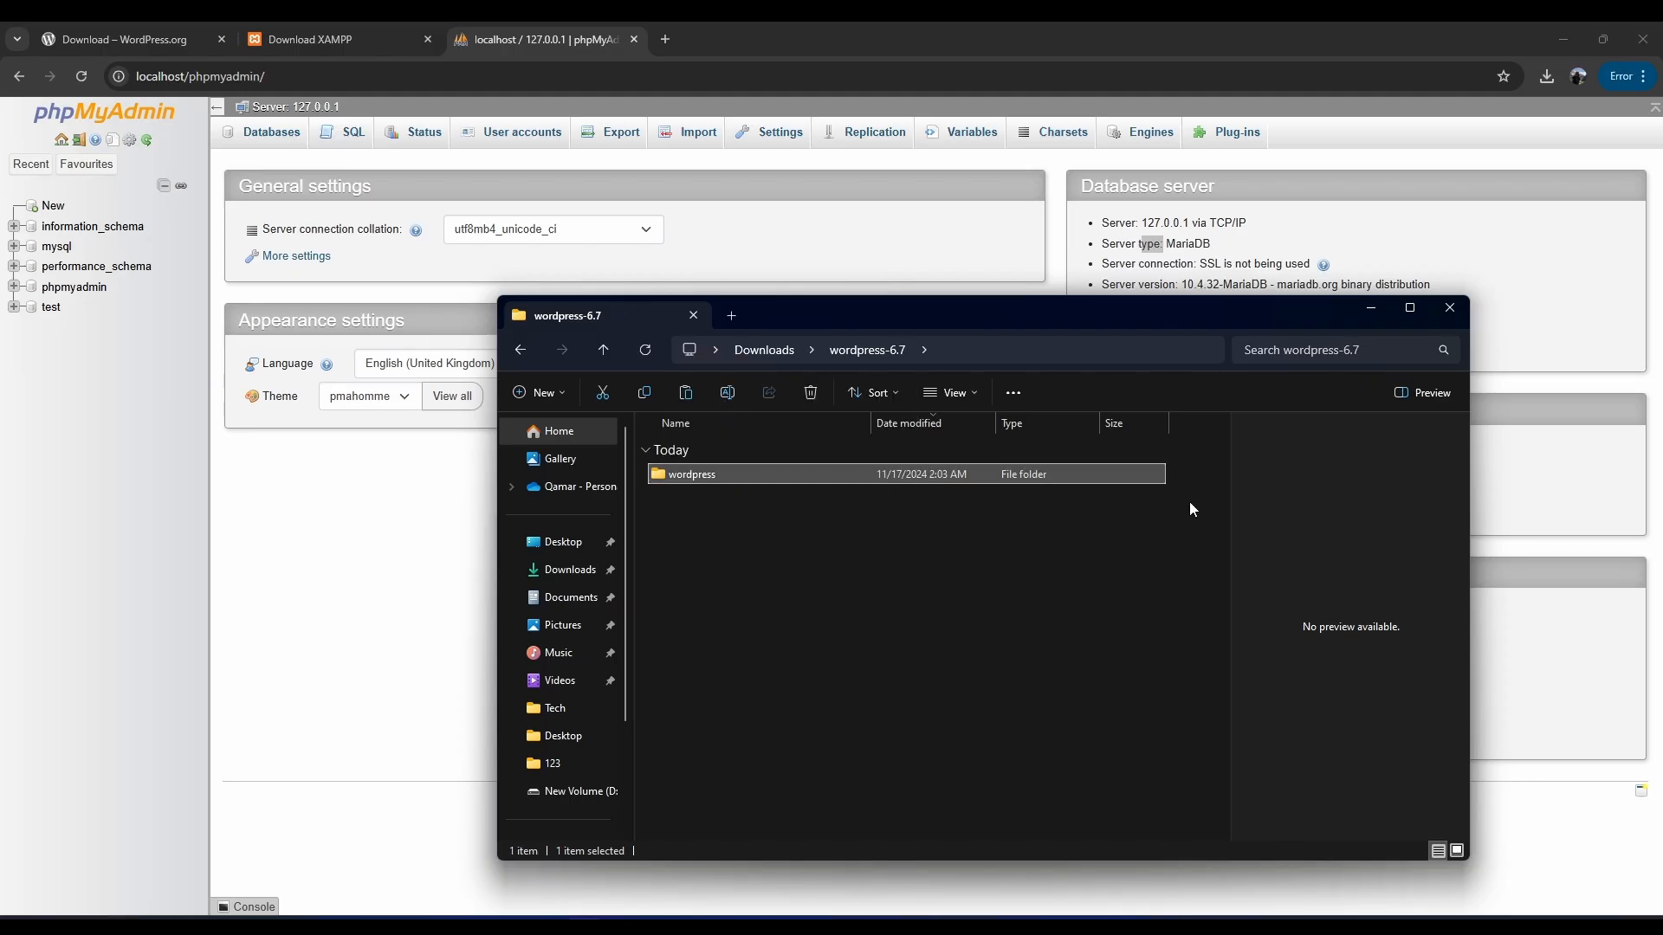
left_click(1369, 307)
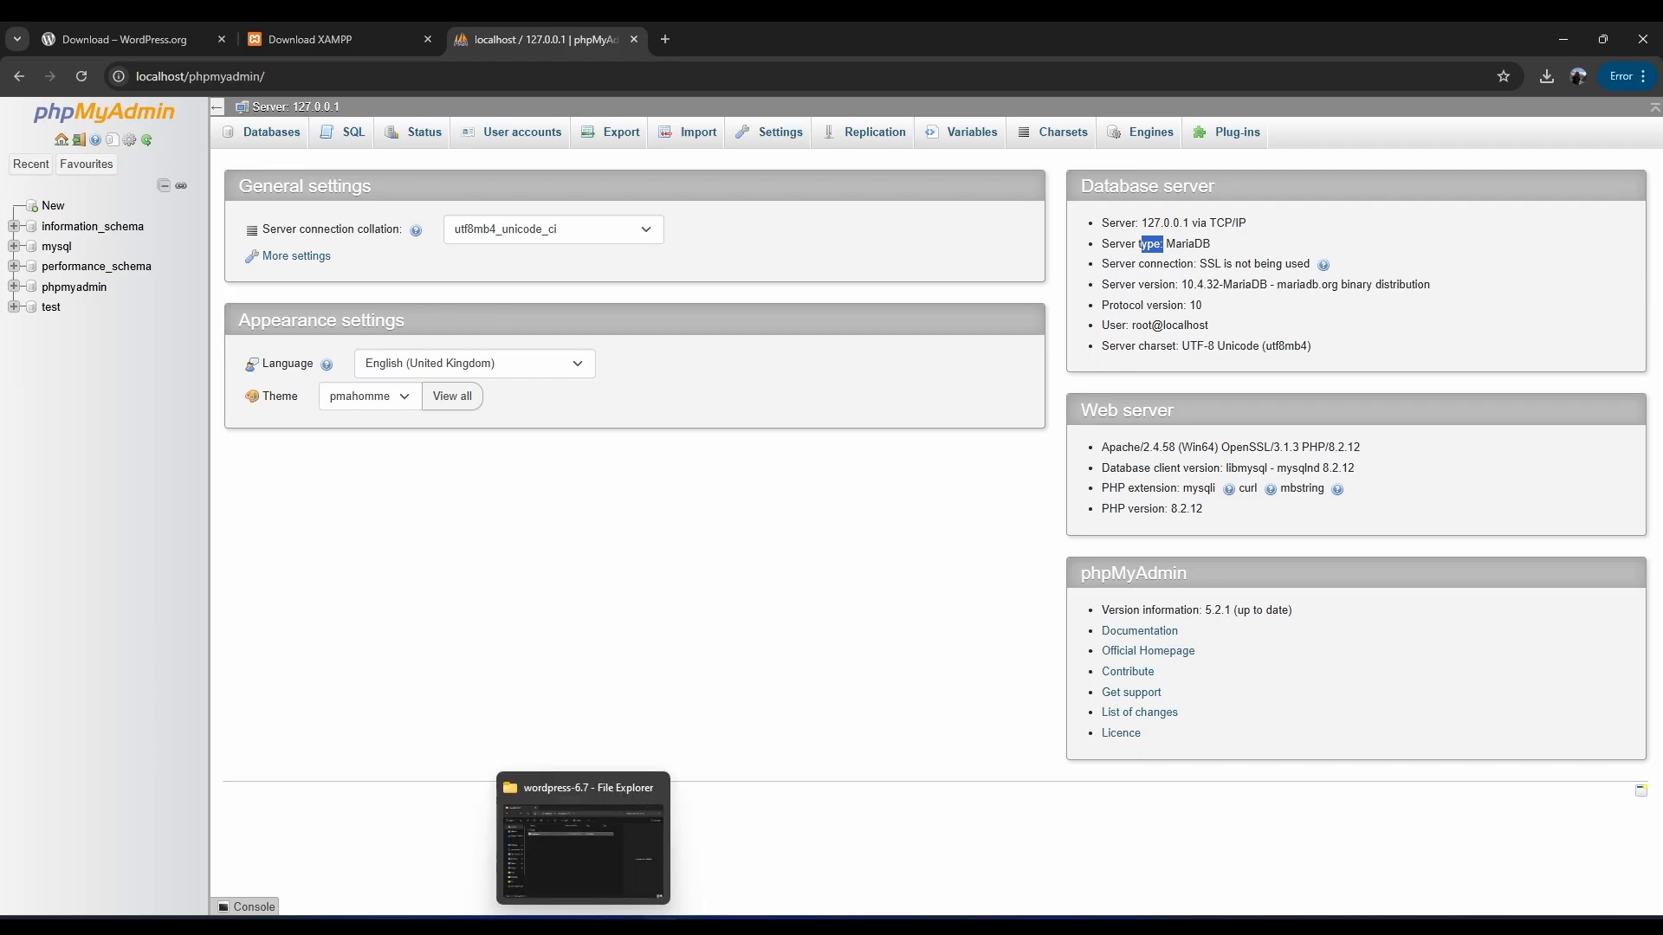
Browse to D:\xampp\htdocs in a new Explorer window and paste the wordpress folder there.
middle_click(583, 928)
scroll(620, 666, "down", 2)
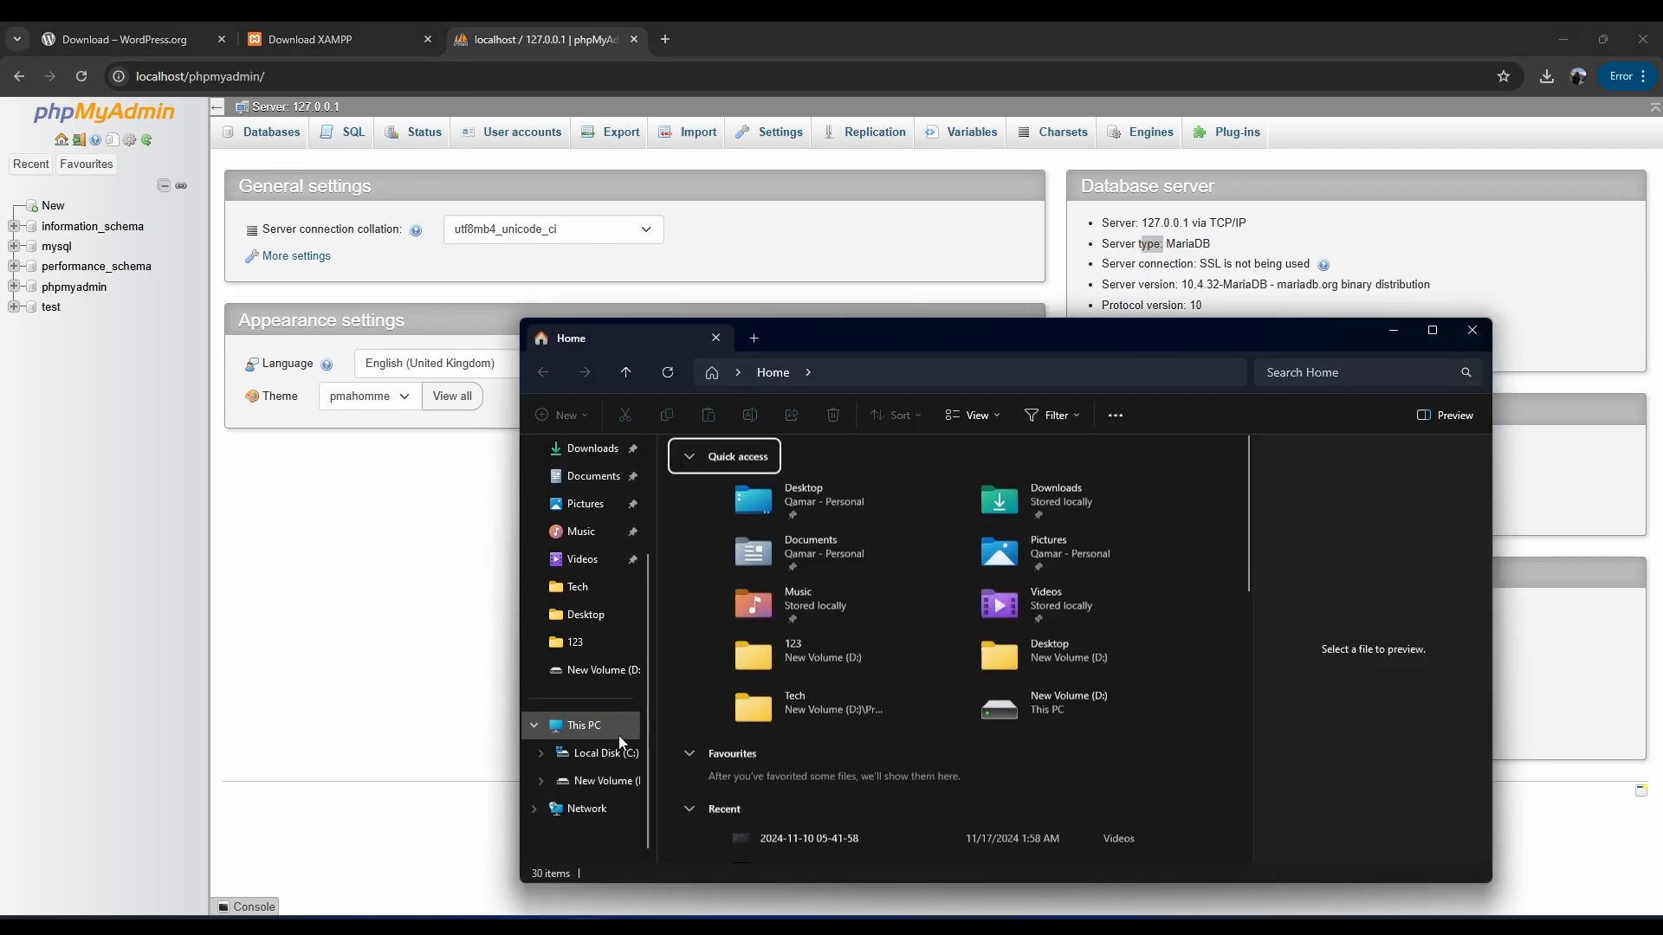
left_click(606, 781)
scroll(692, 658, "down", 1)
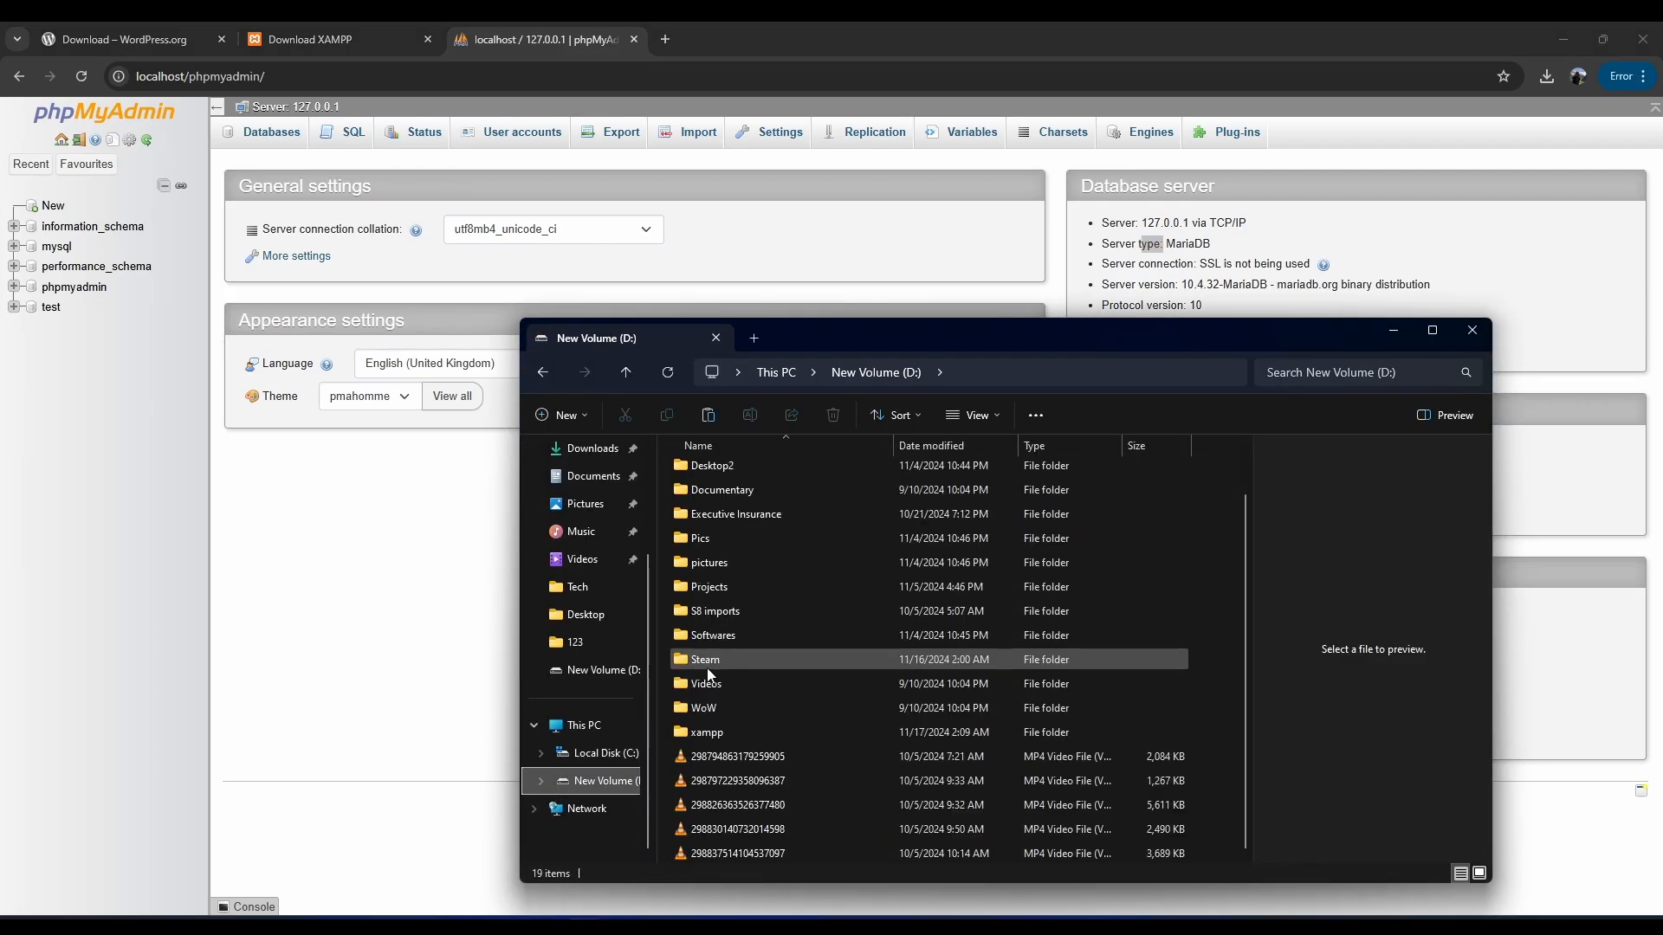
double_click(706, 734)
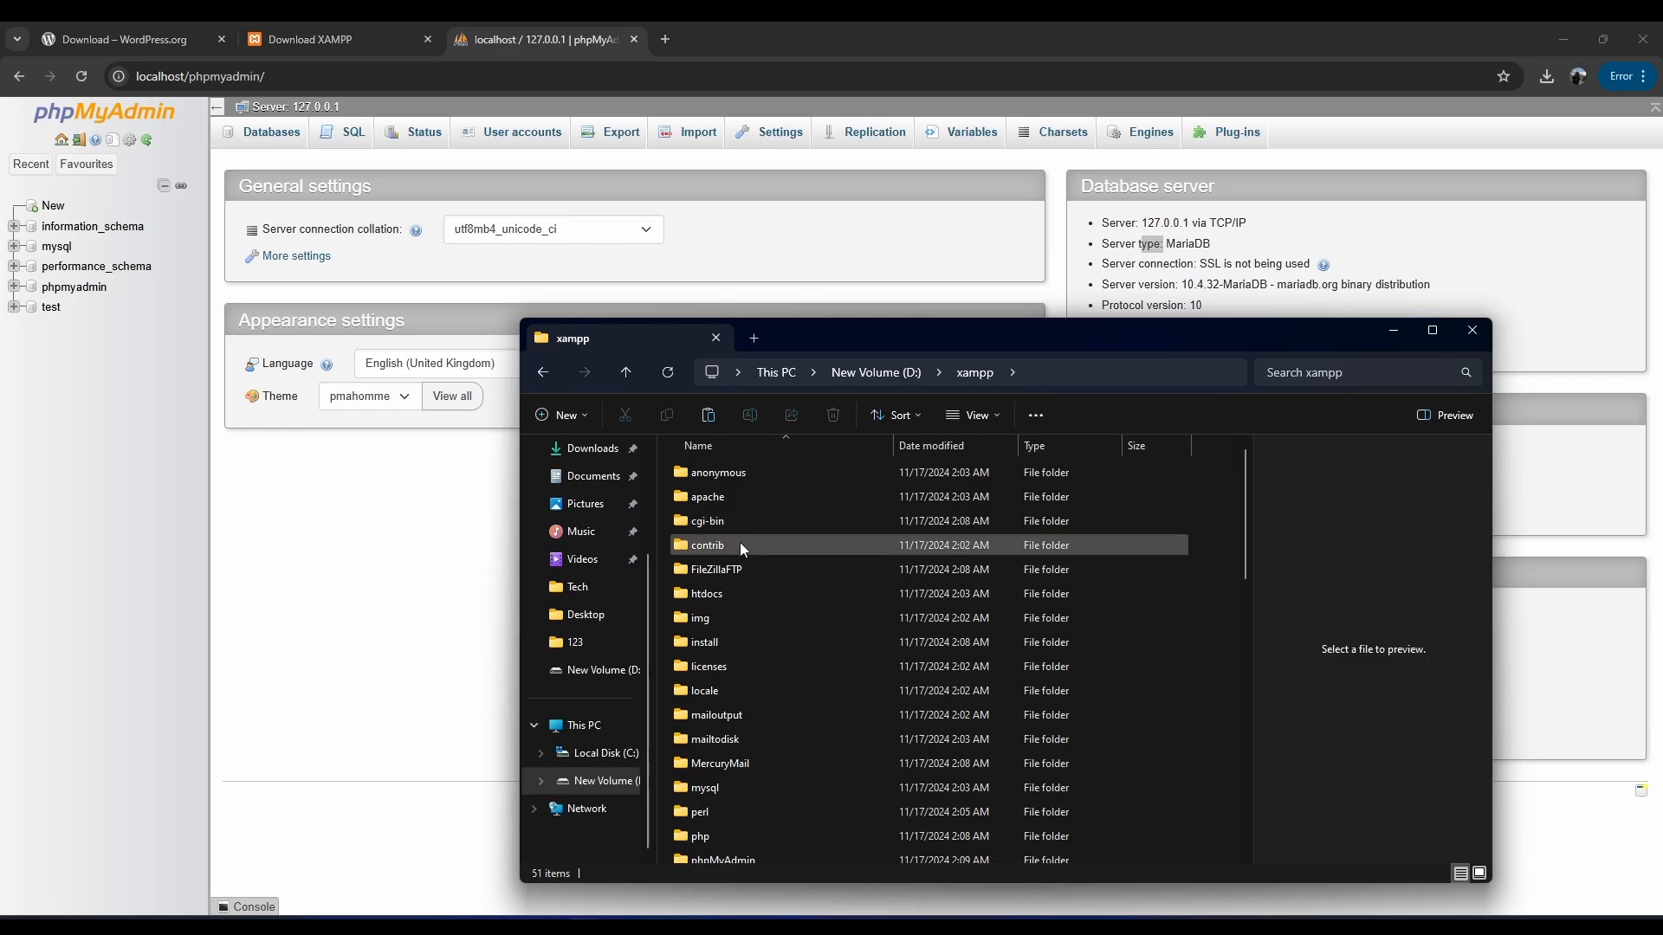
double_click(708, 596)
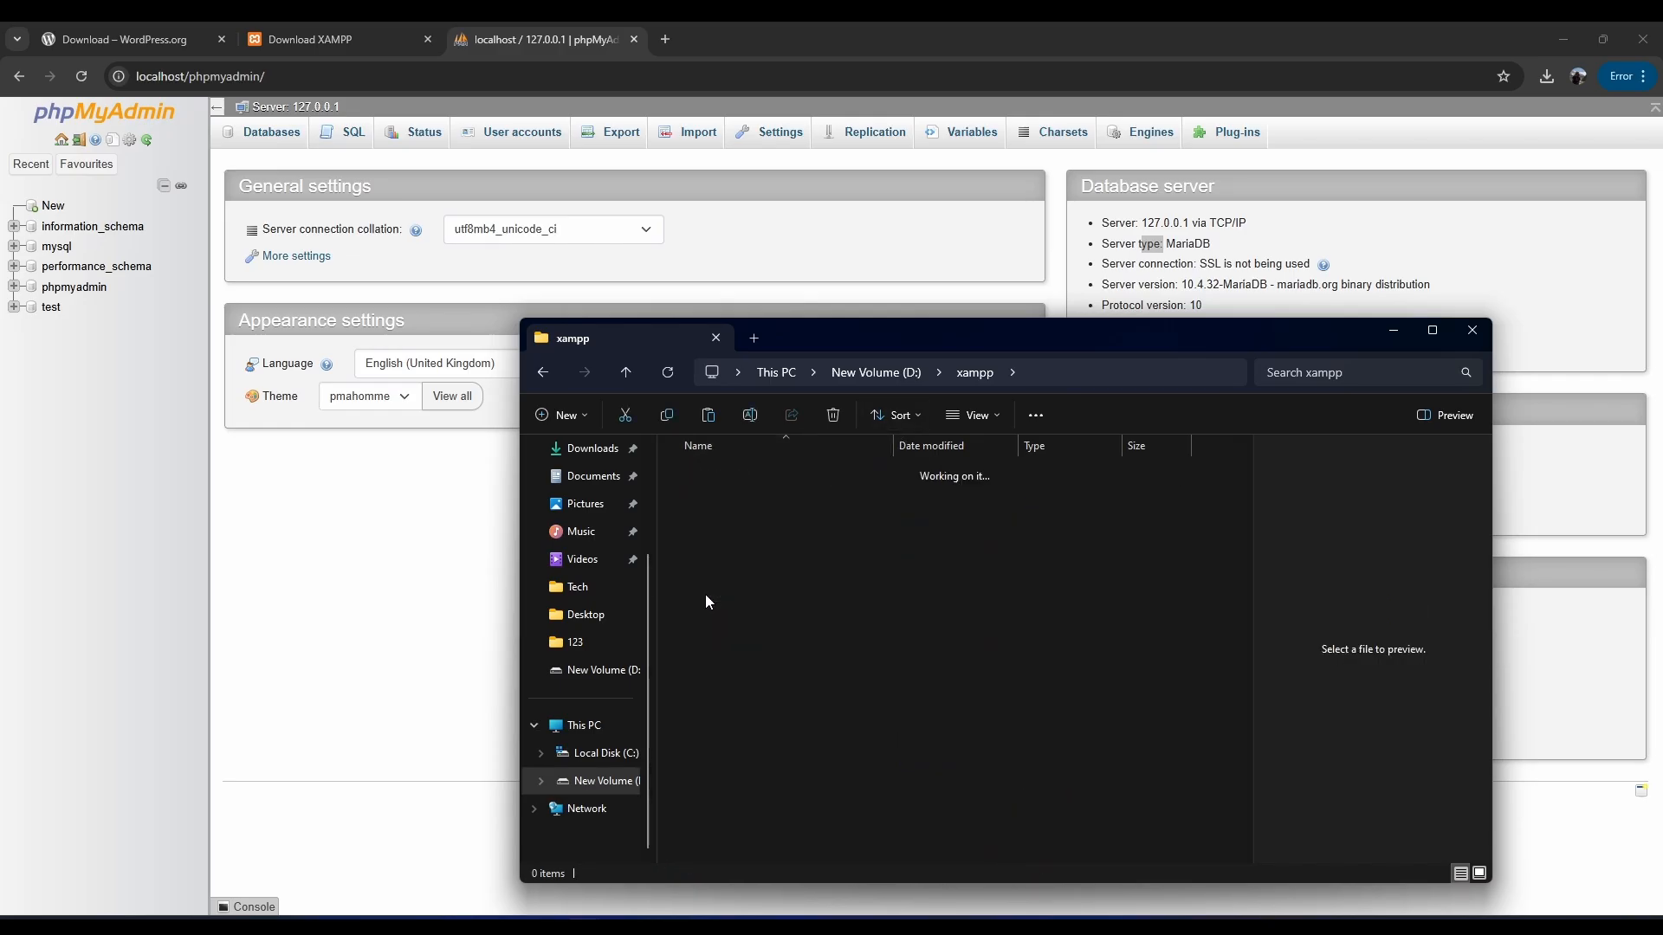
right_click(721, 712)
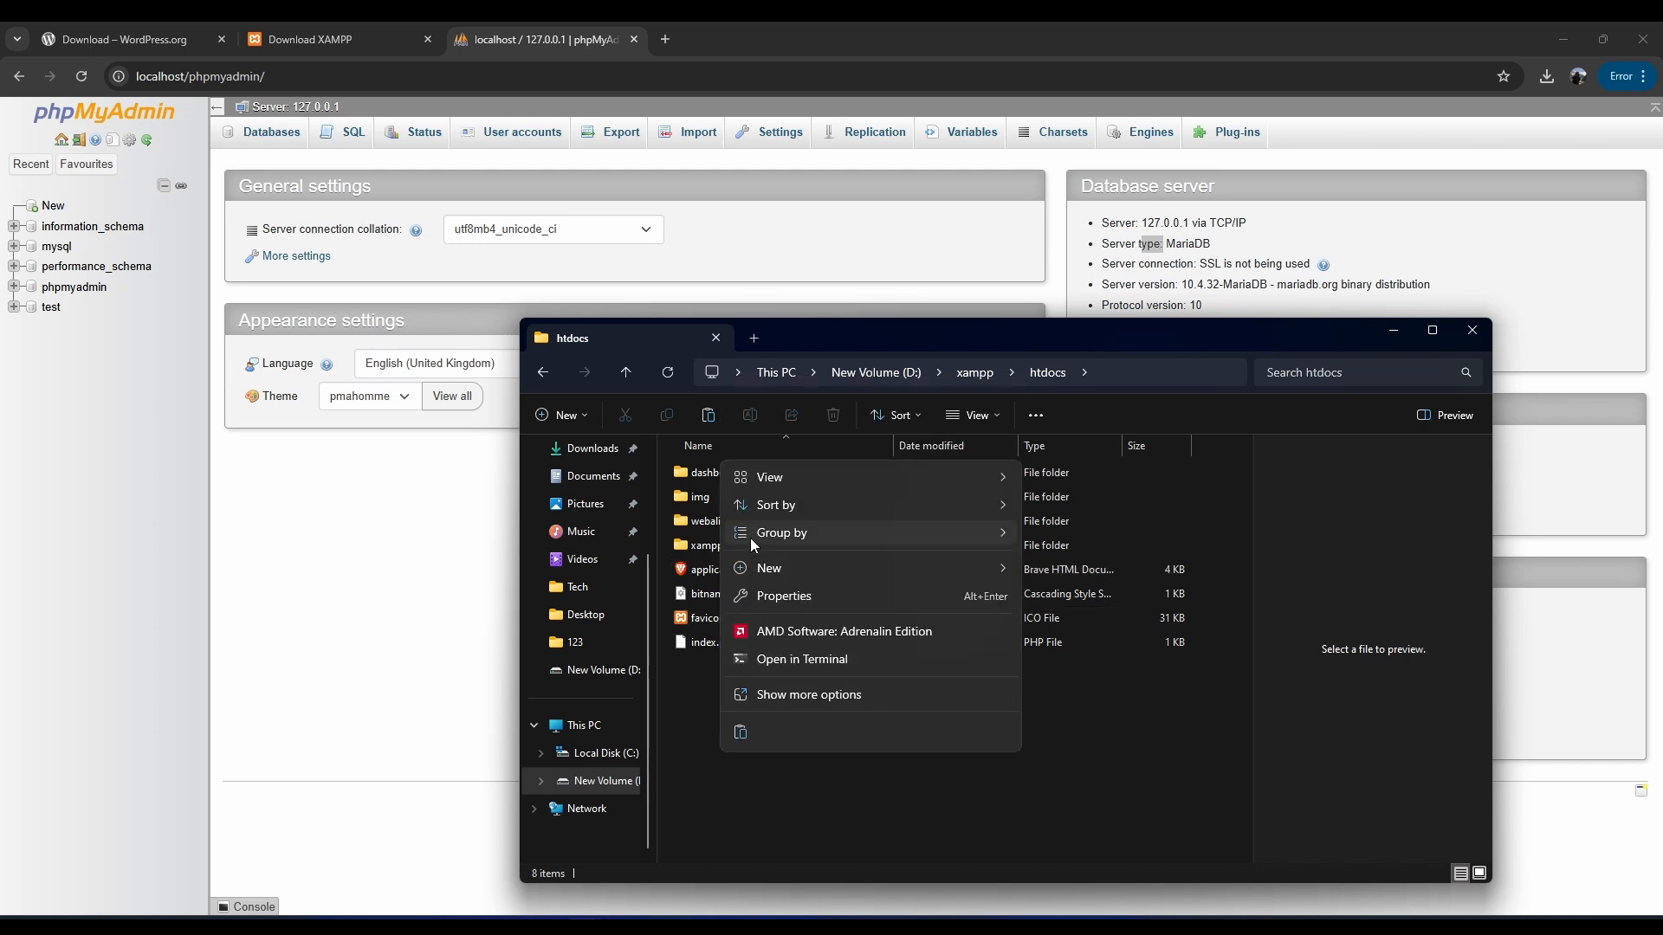
left_click(740, 733)
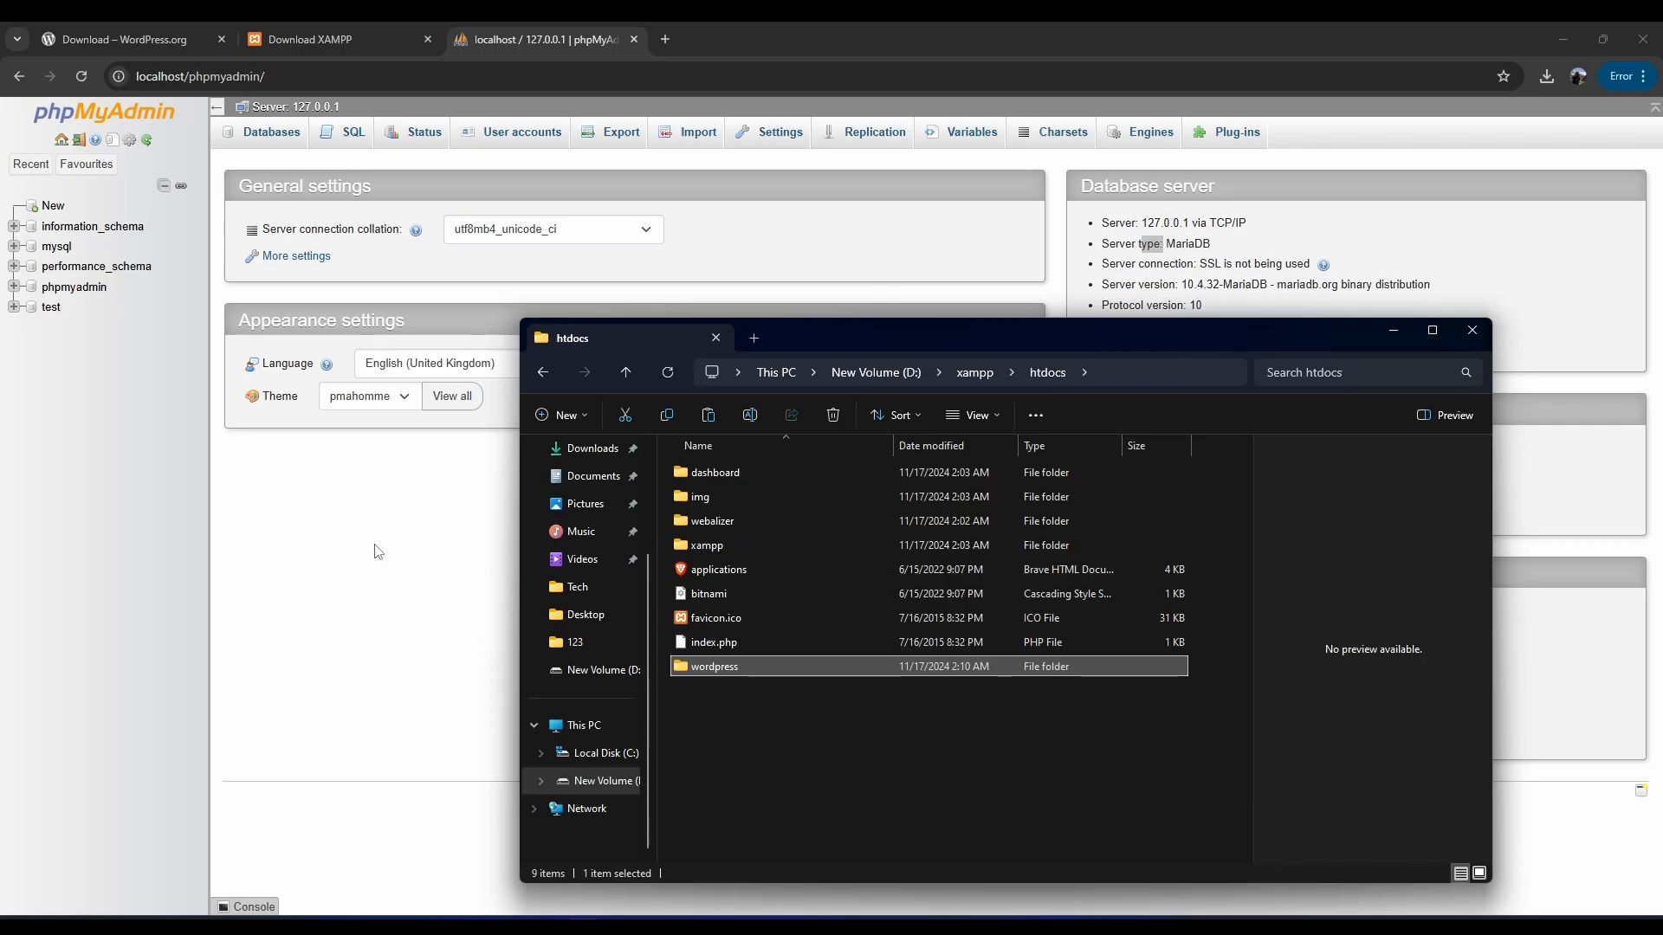
Rename the wordpress folder in htdocs to nobleshephards, replacing a mistyped 'site1'.
left_click(716, 676)
left_click(715, 680)
left_click(716, 674)
left_click(715, 680)
left_click(716, 674)
left_click(715, 693)
left_click(715, 674)
left_click(675, 710)
left_click(730, 671)
left_click(746, 669)
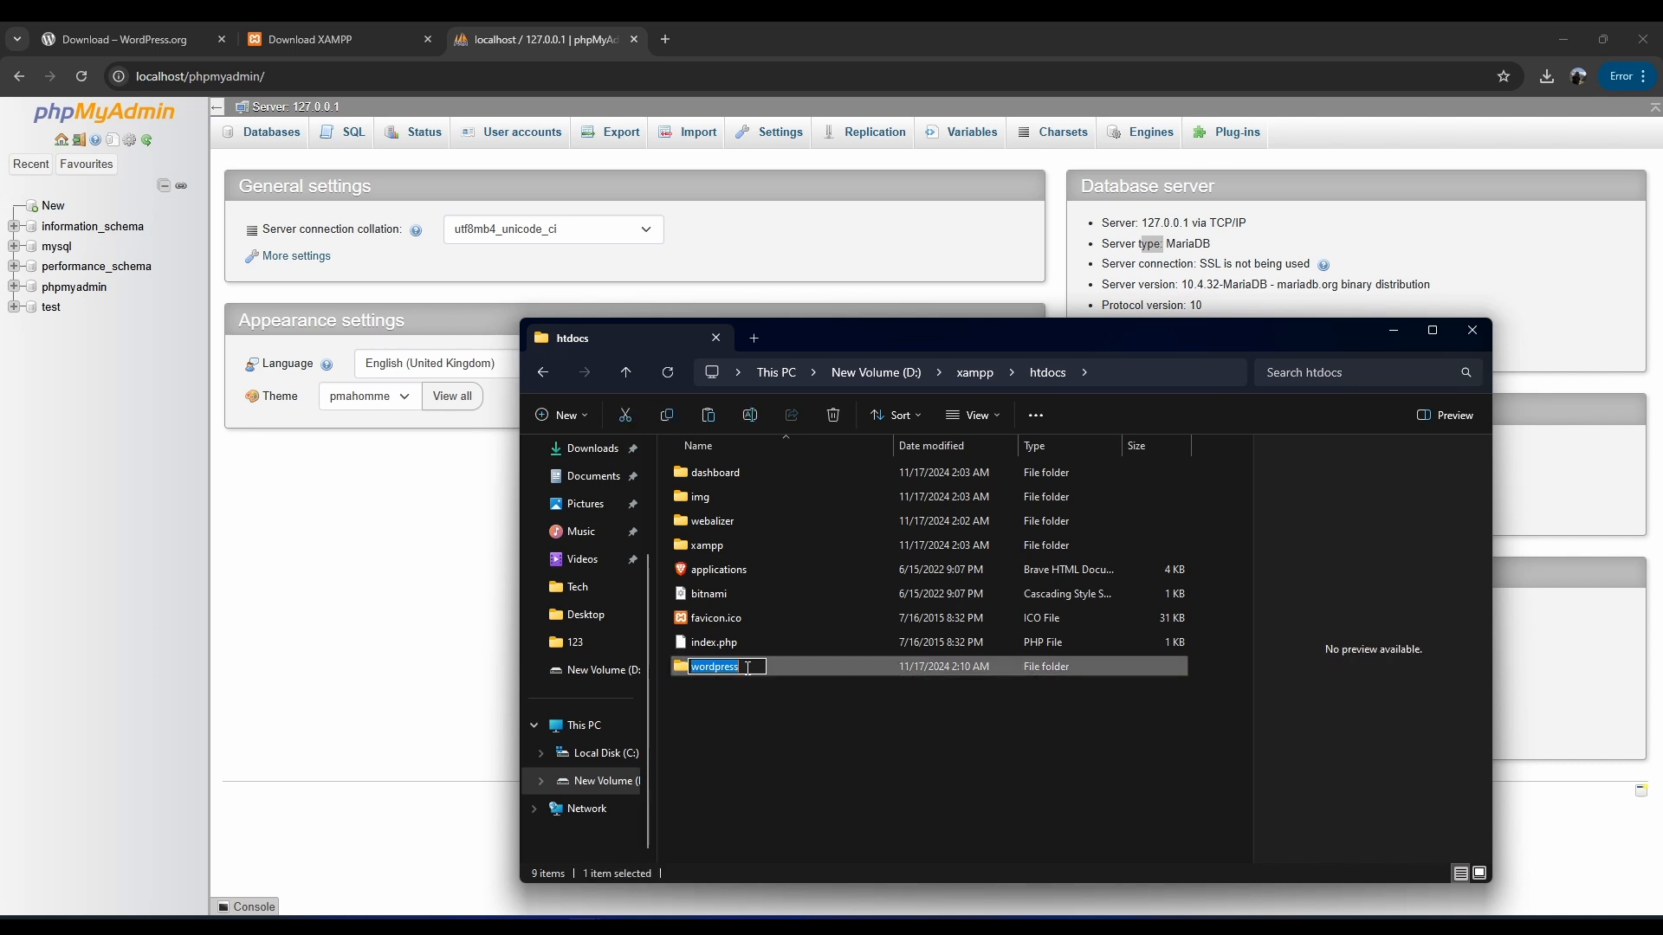
type("site1")
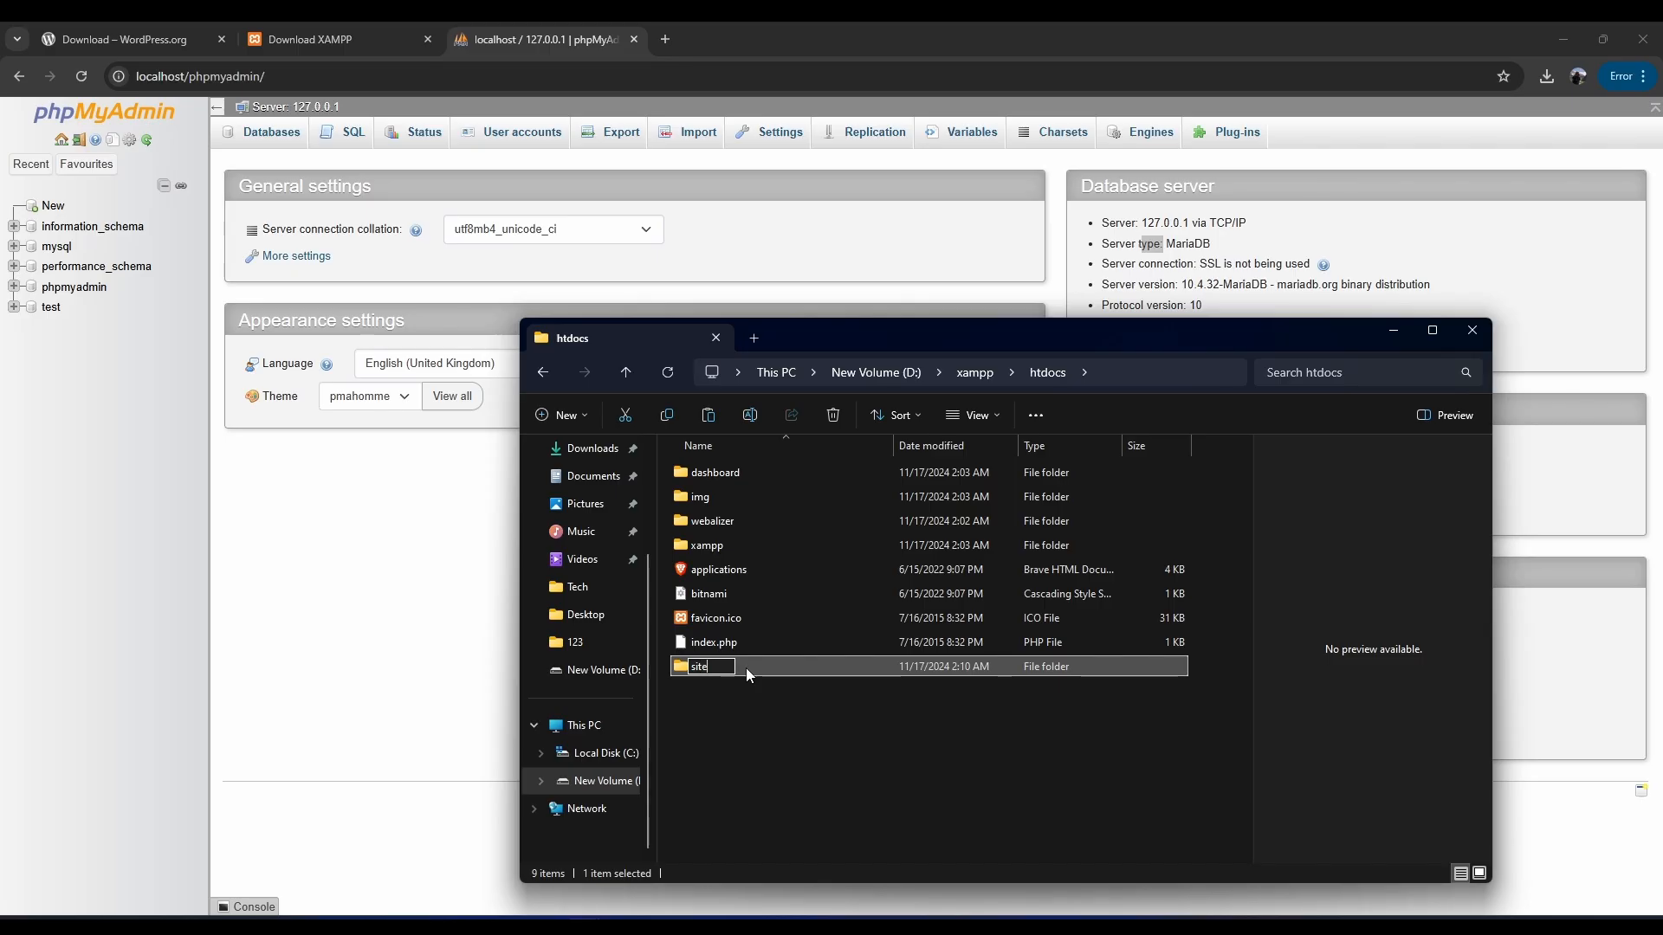
key("BackSpace")
key("BackSpace")
key("BackSpace")
key("BackSpace")
type("nobleshephards")
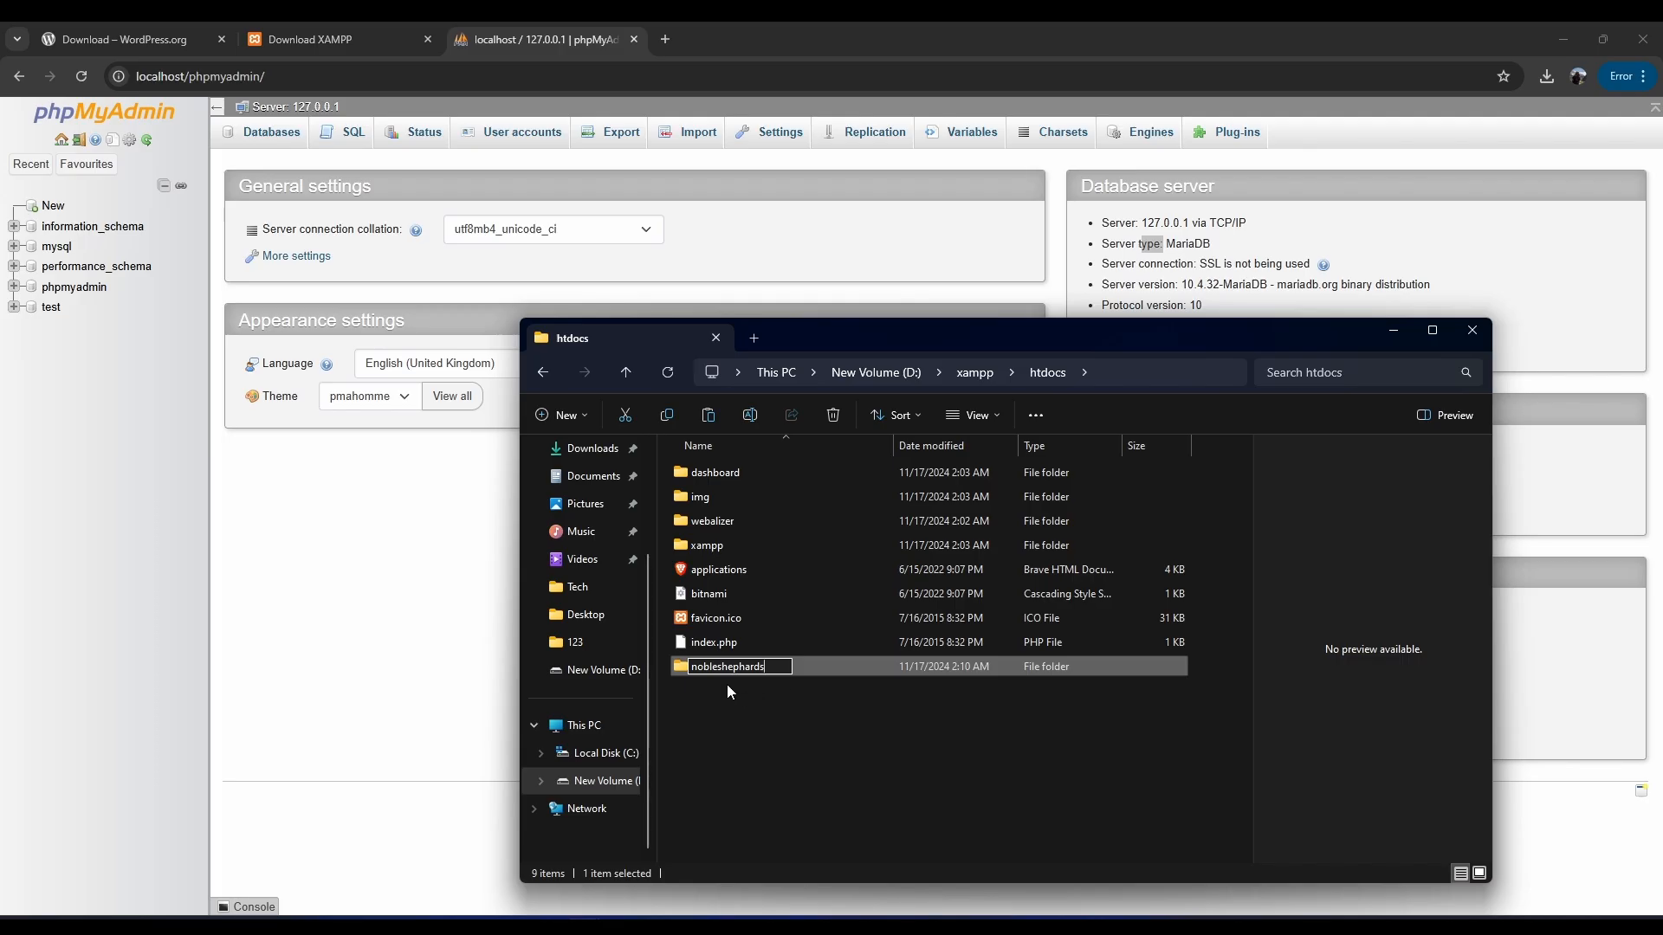
Confirm the nobleshephards name and paste a fresh wordpress copy into htdocs.
left_click(731, 703)
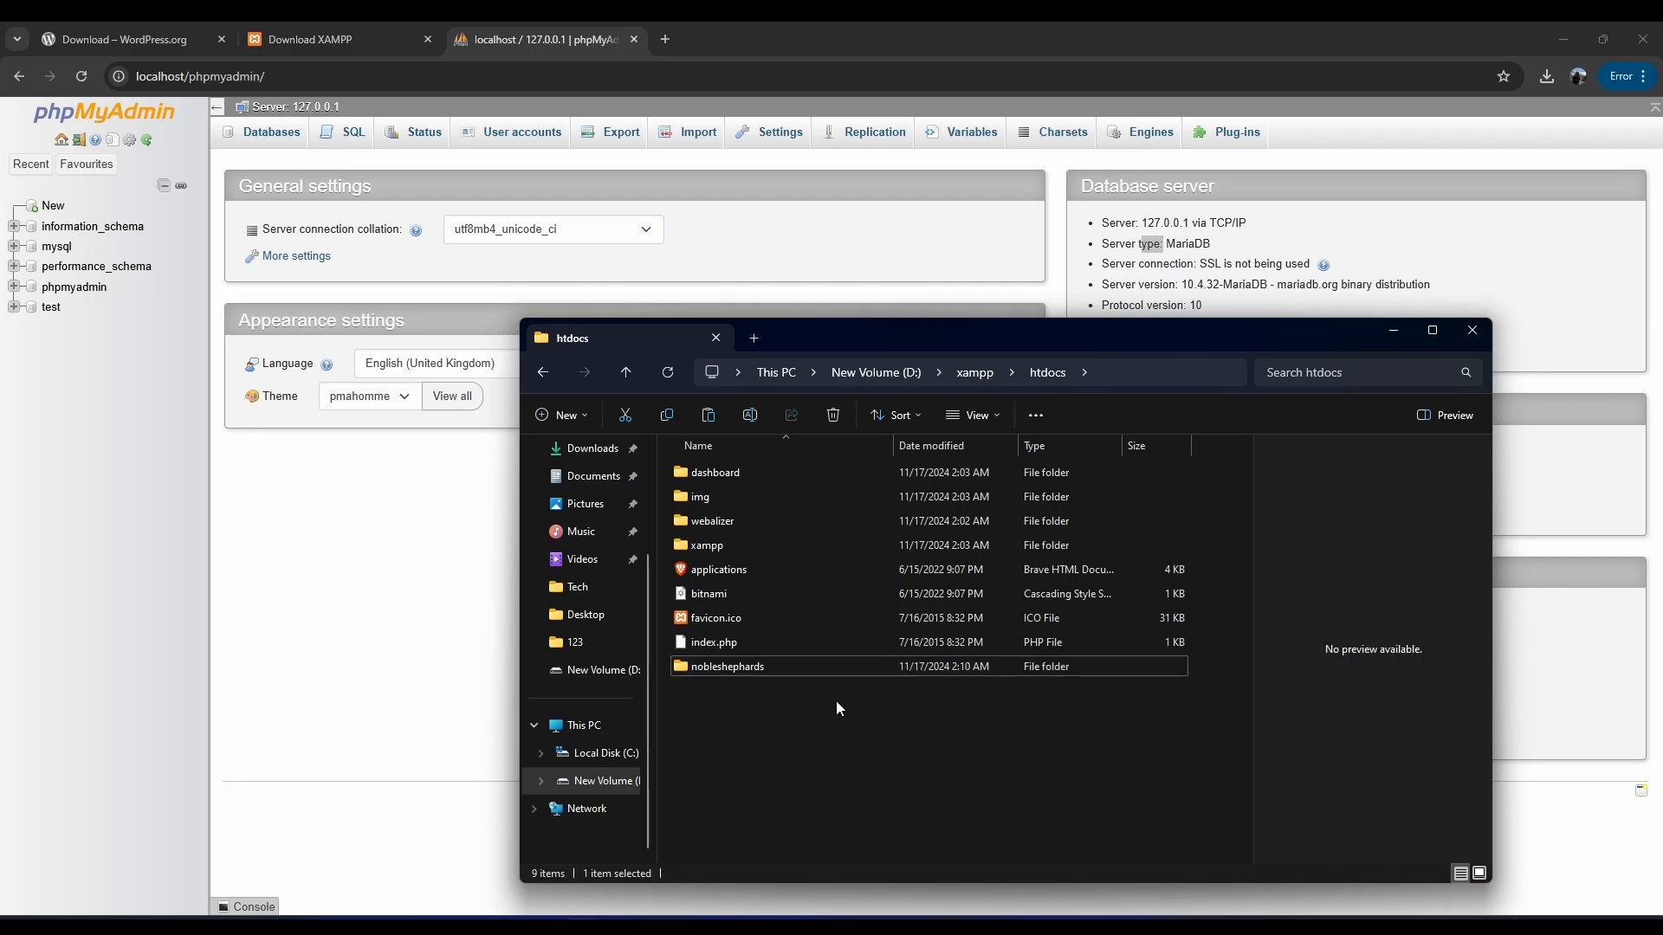
left_click(705, 672)
left_click(724, 697)
right_click(720, 699)
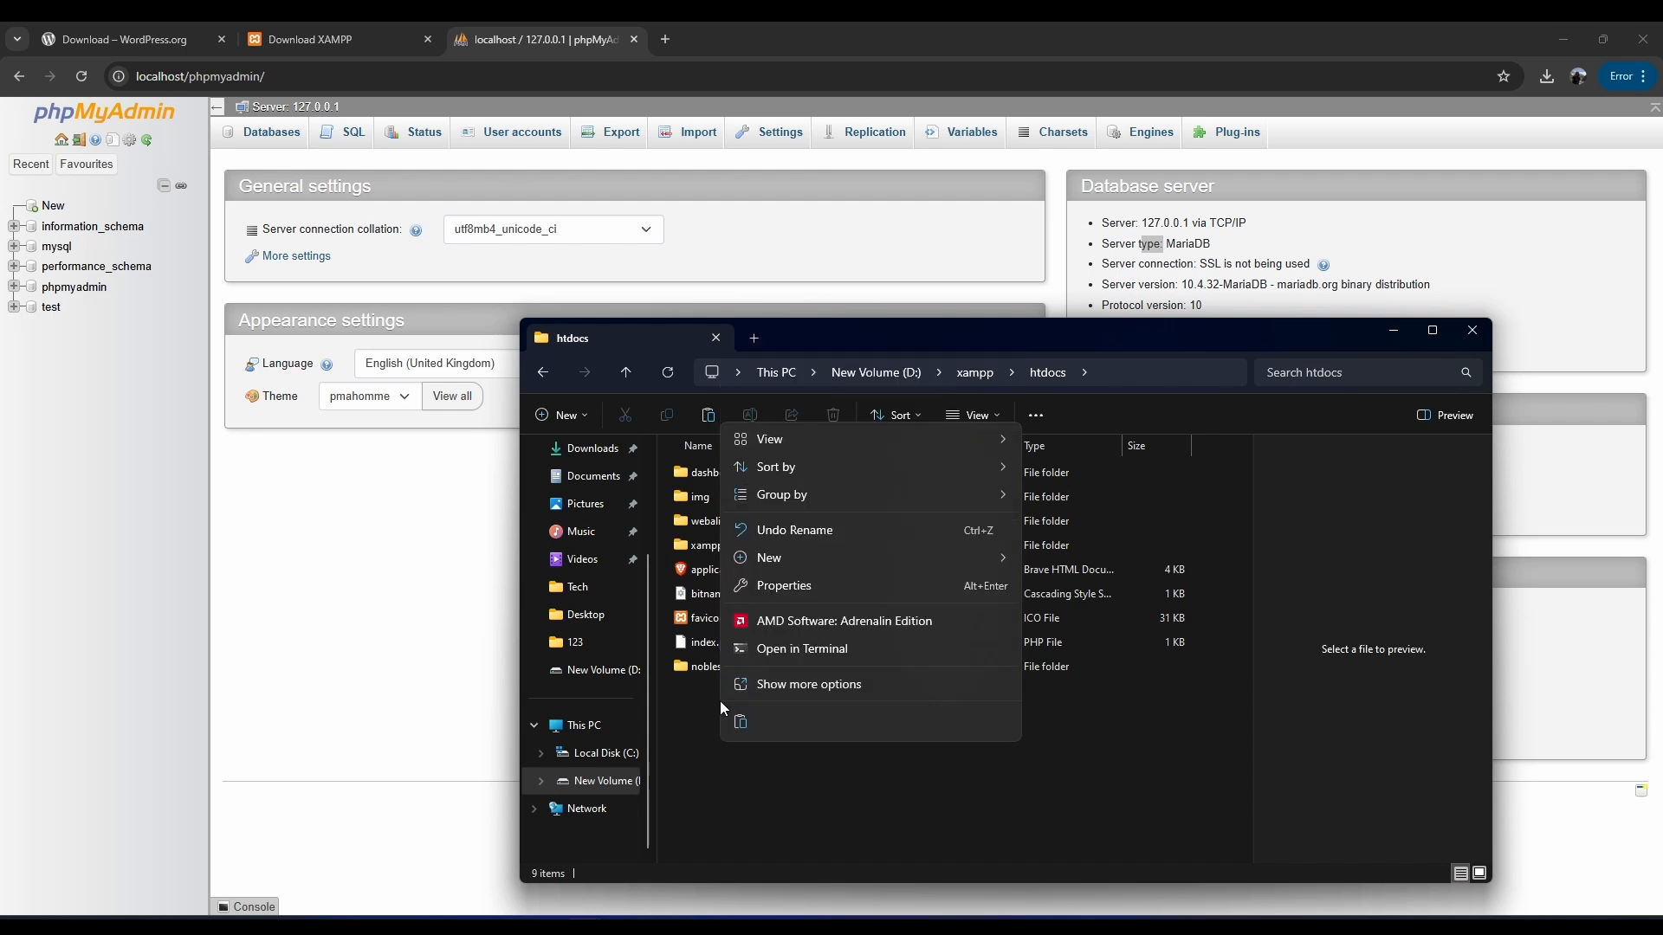
left_click(688, 720)
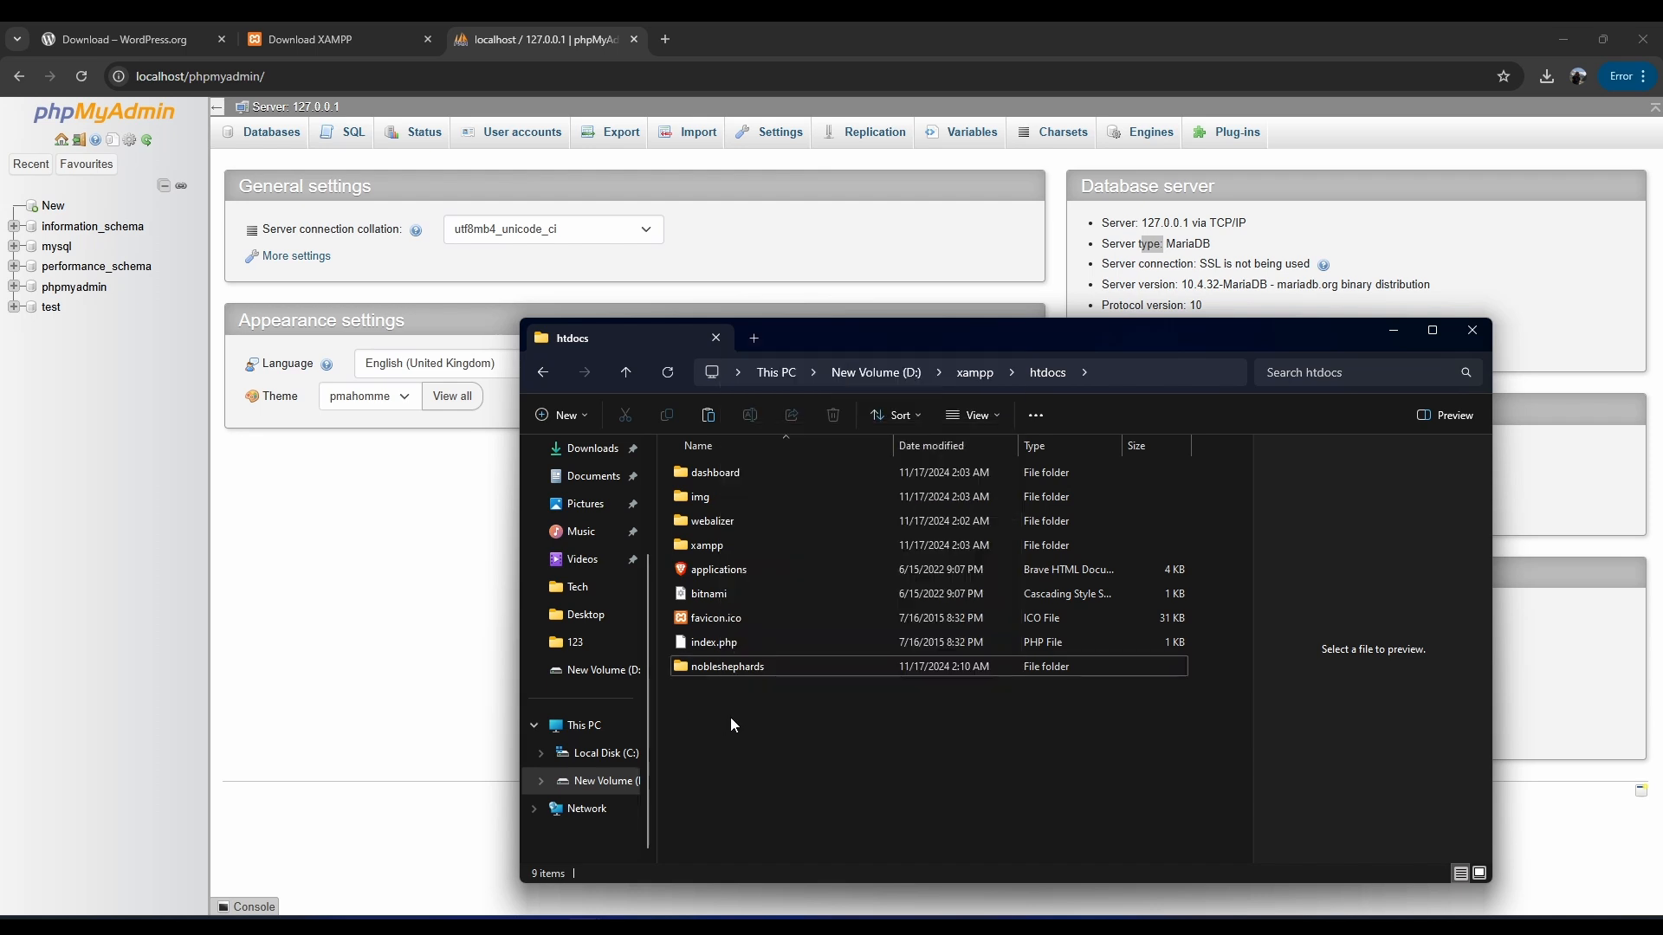
right_click(730, 717)
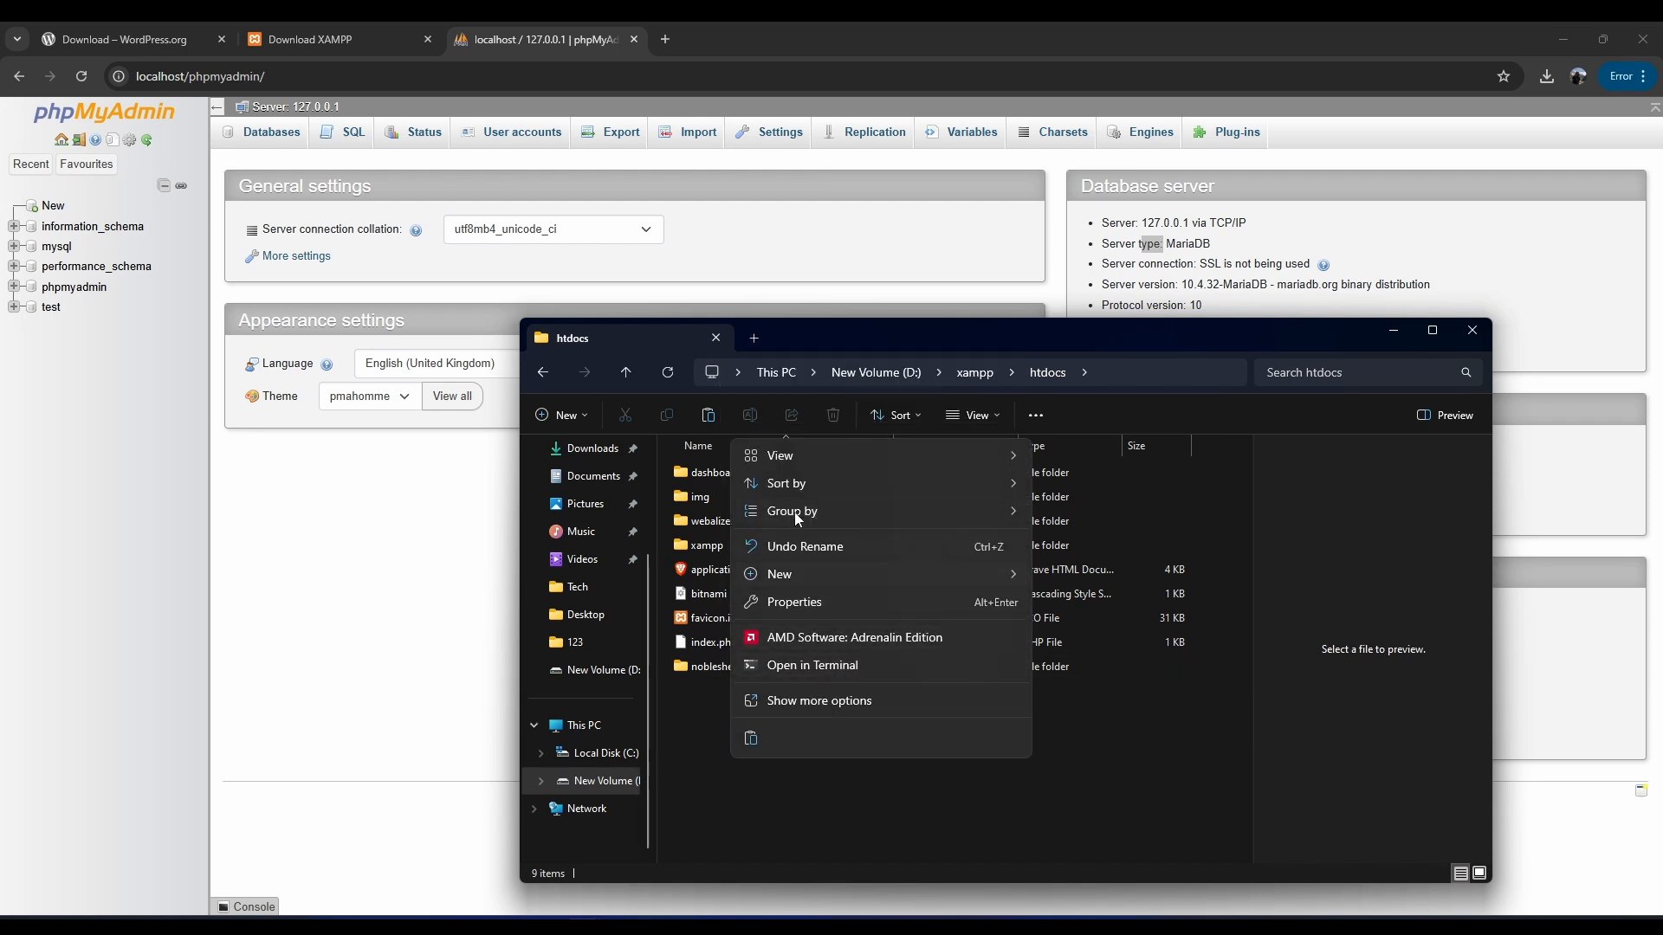
left_click(751, 740)
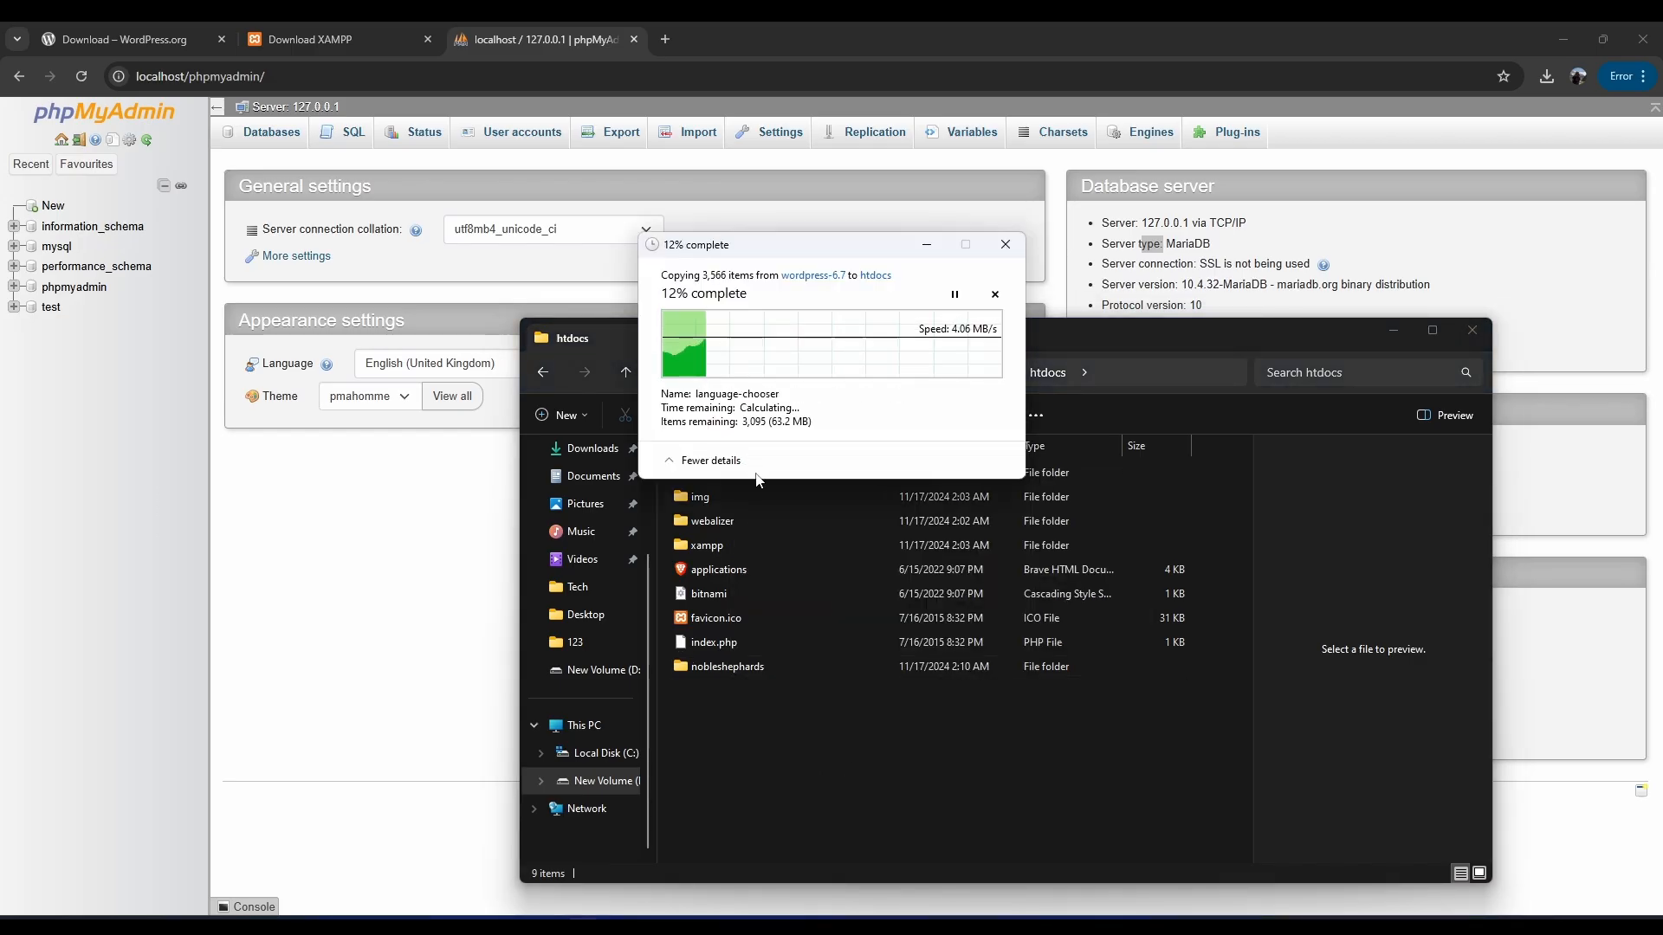
Check the nobleshephards folder's contents, then return to htdocs.
double_click(735, 666)
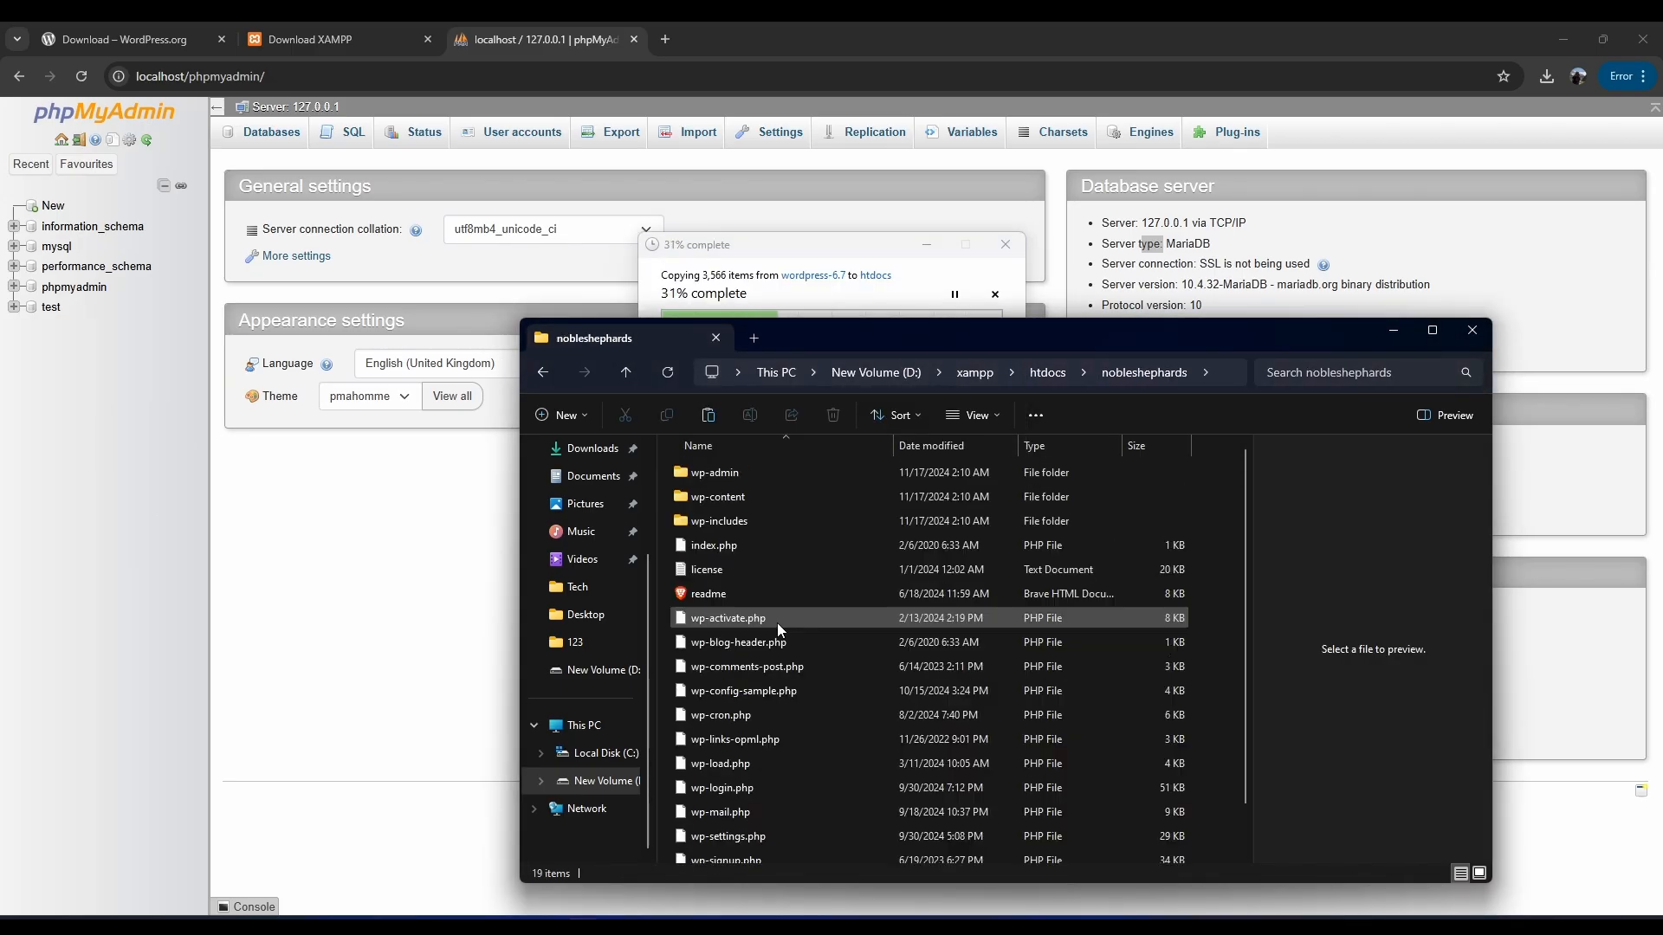
left_click(625, 372)
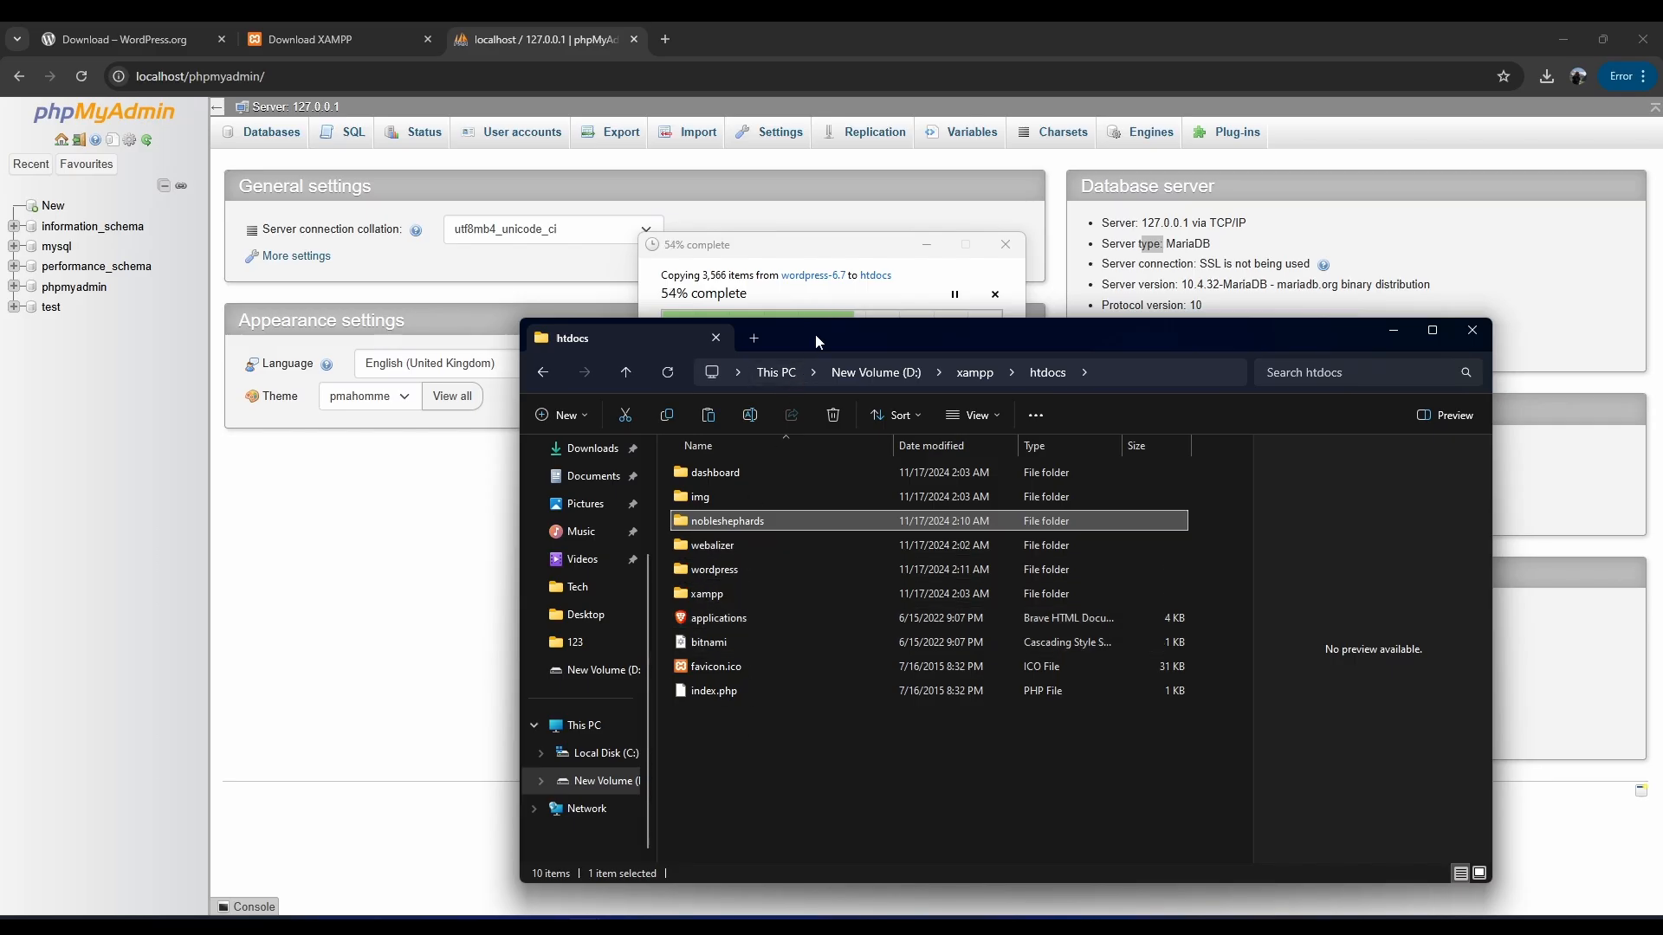
left_click_drag(827, 244, 866, 186)
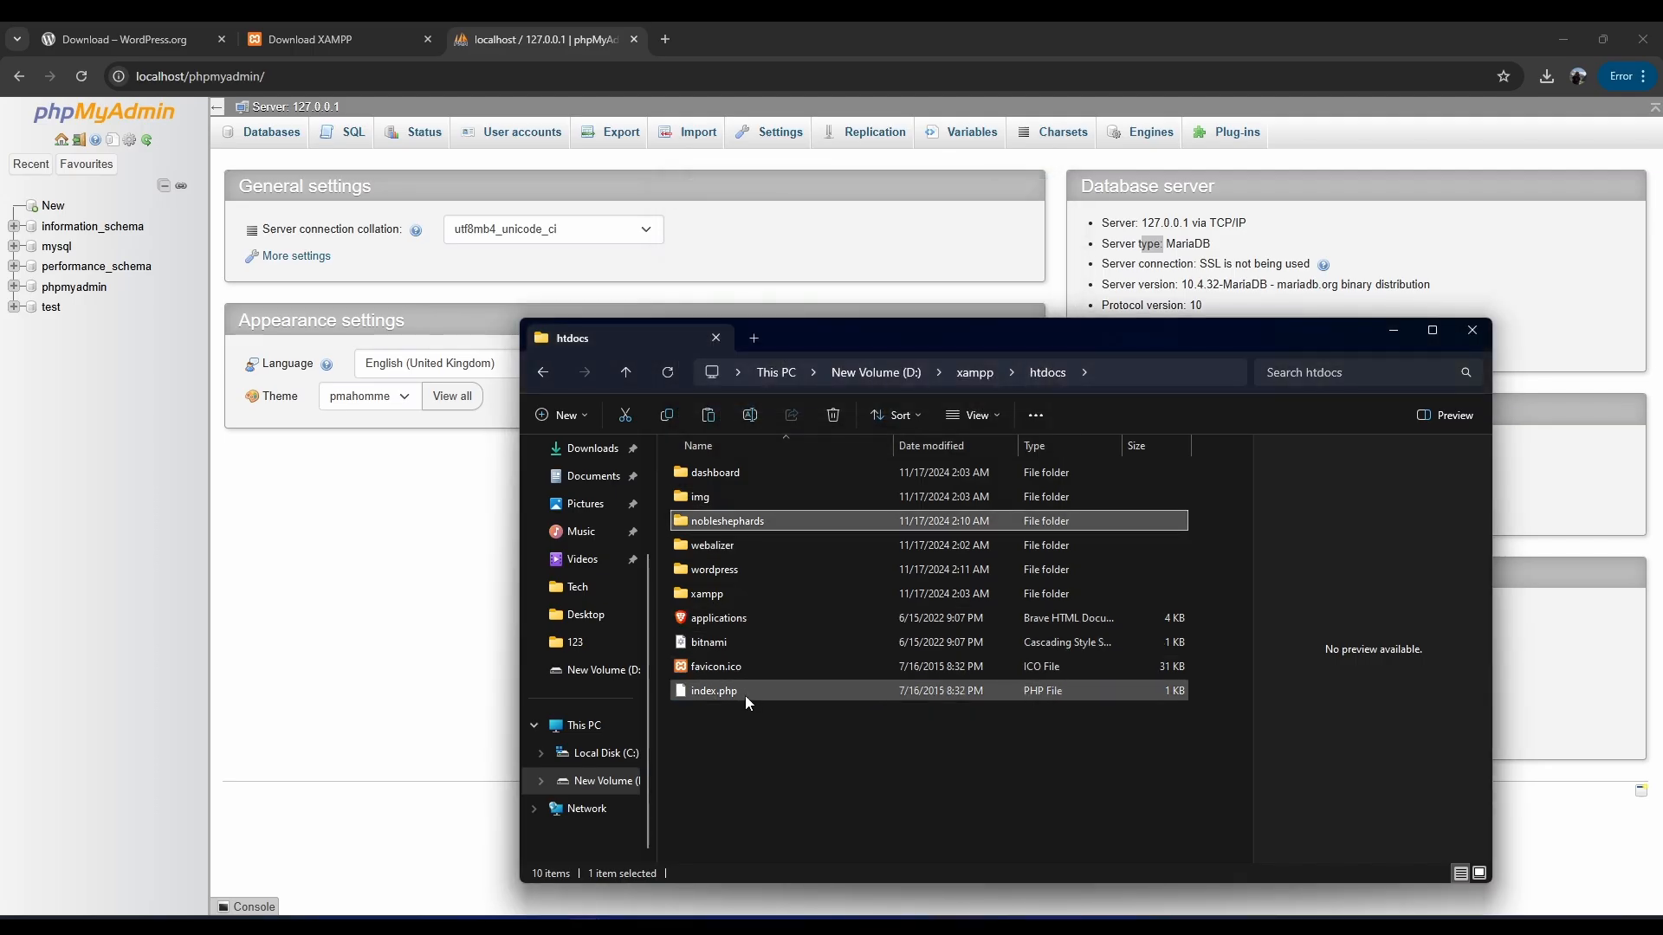
Rename the newly pasted wordpress folder in htdocs to realityit.
left_click(718, 571)
right_click(718, 572)
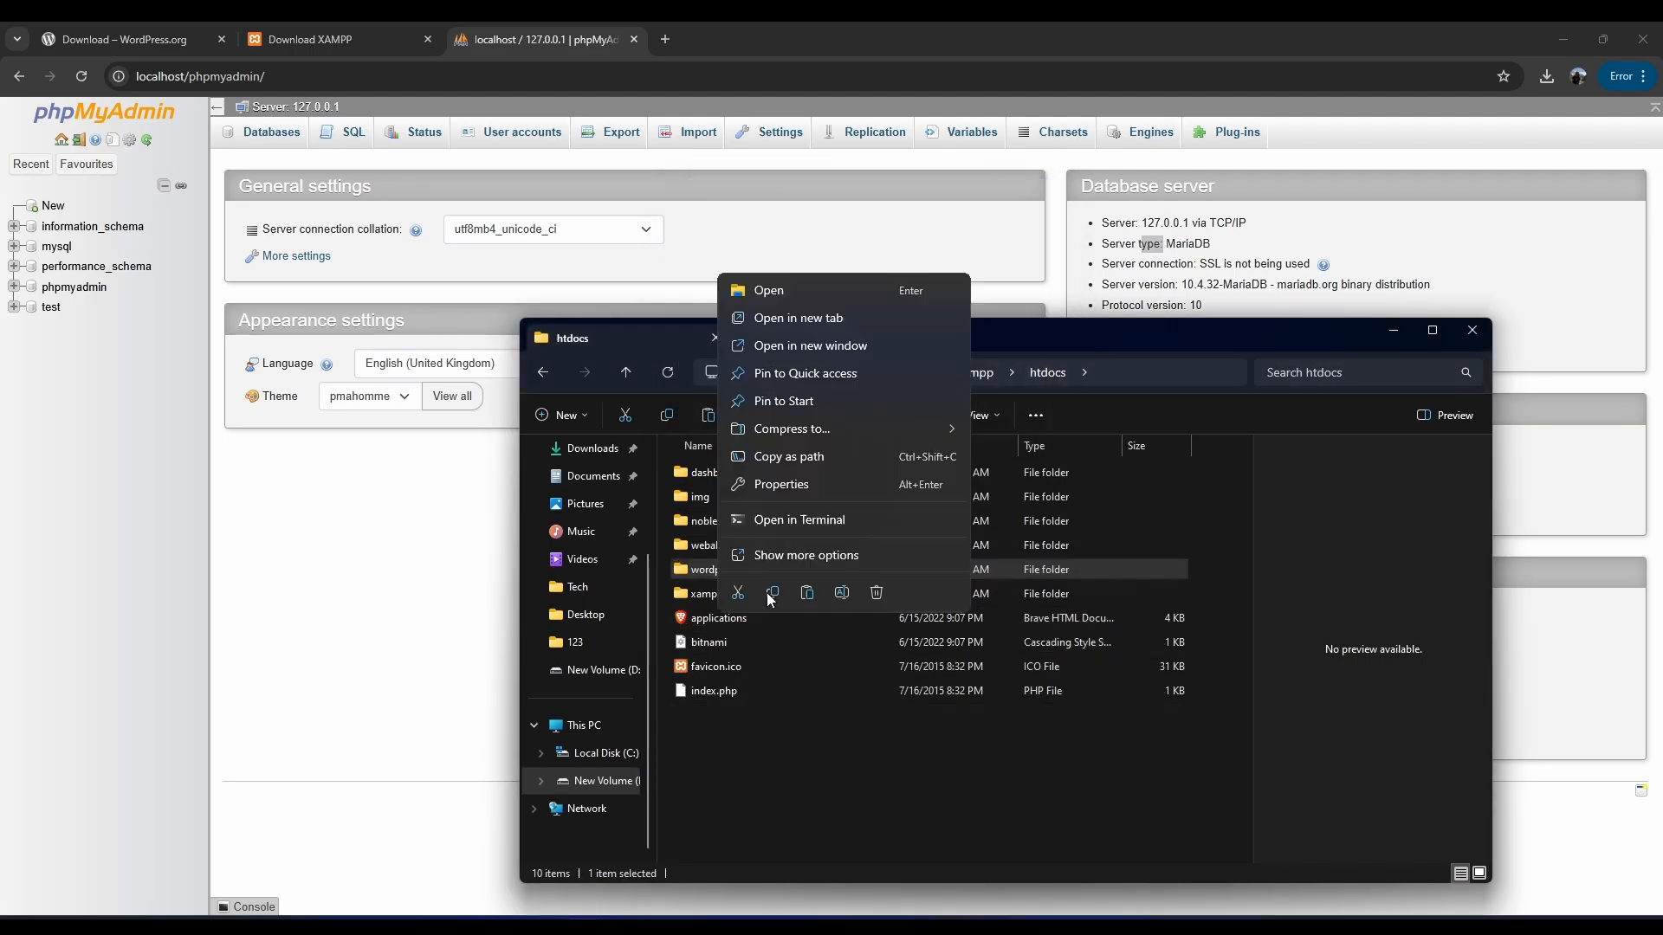
left_click(695, 571)
key("F2")
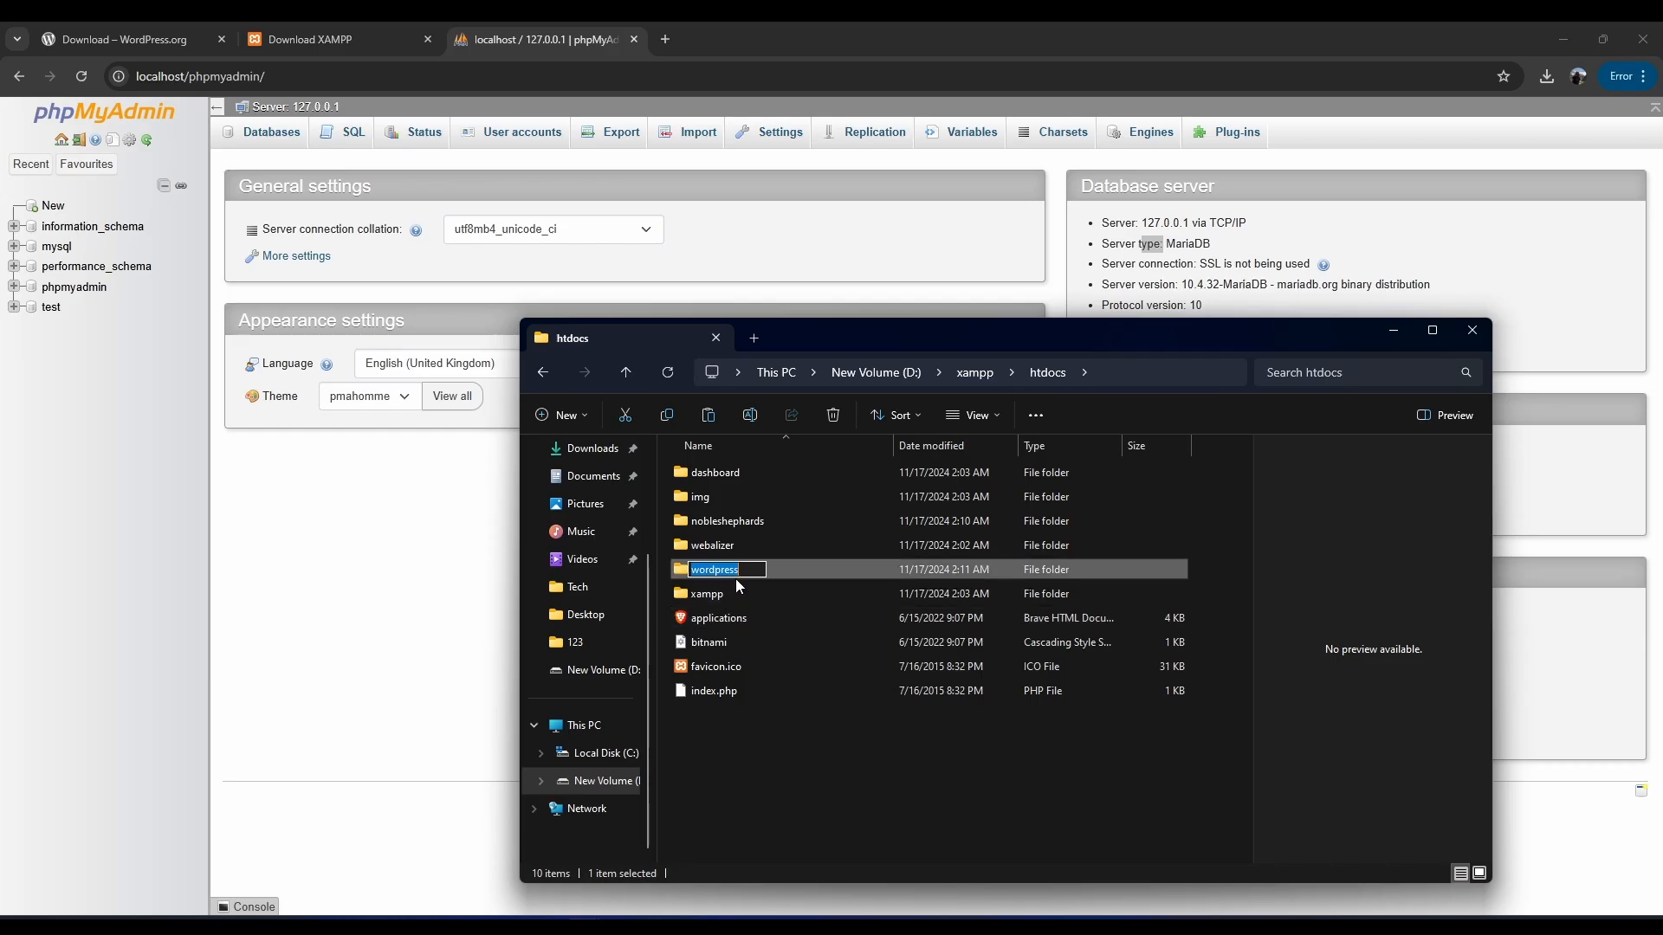
key("BackSpace")
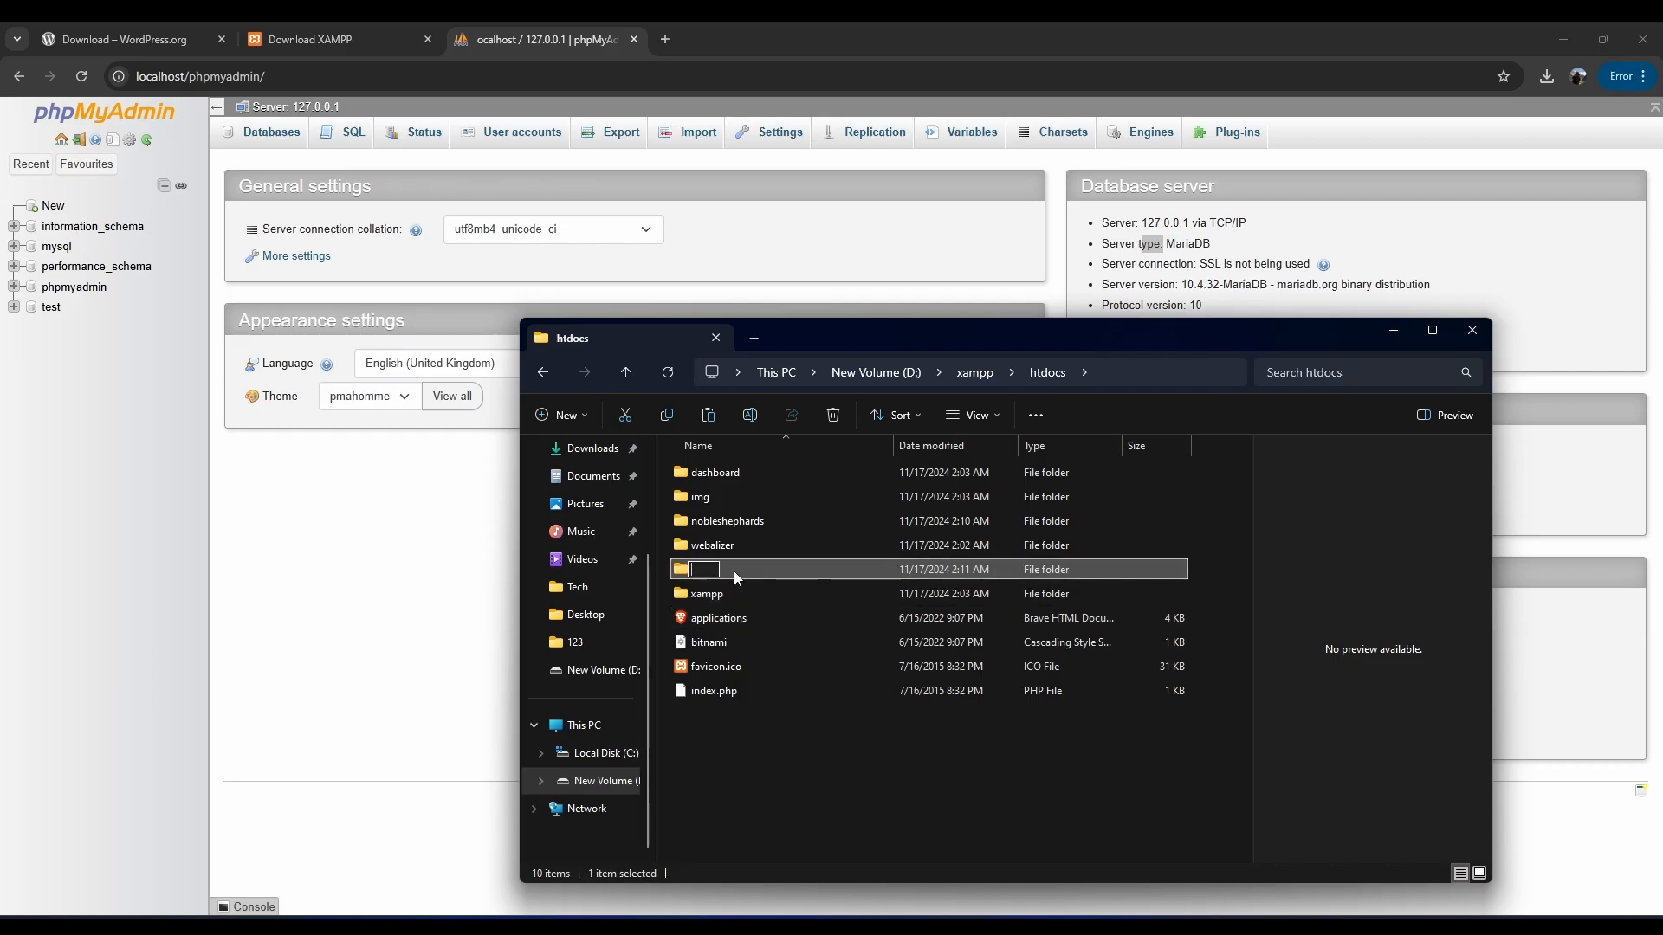
type("Tech")
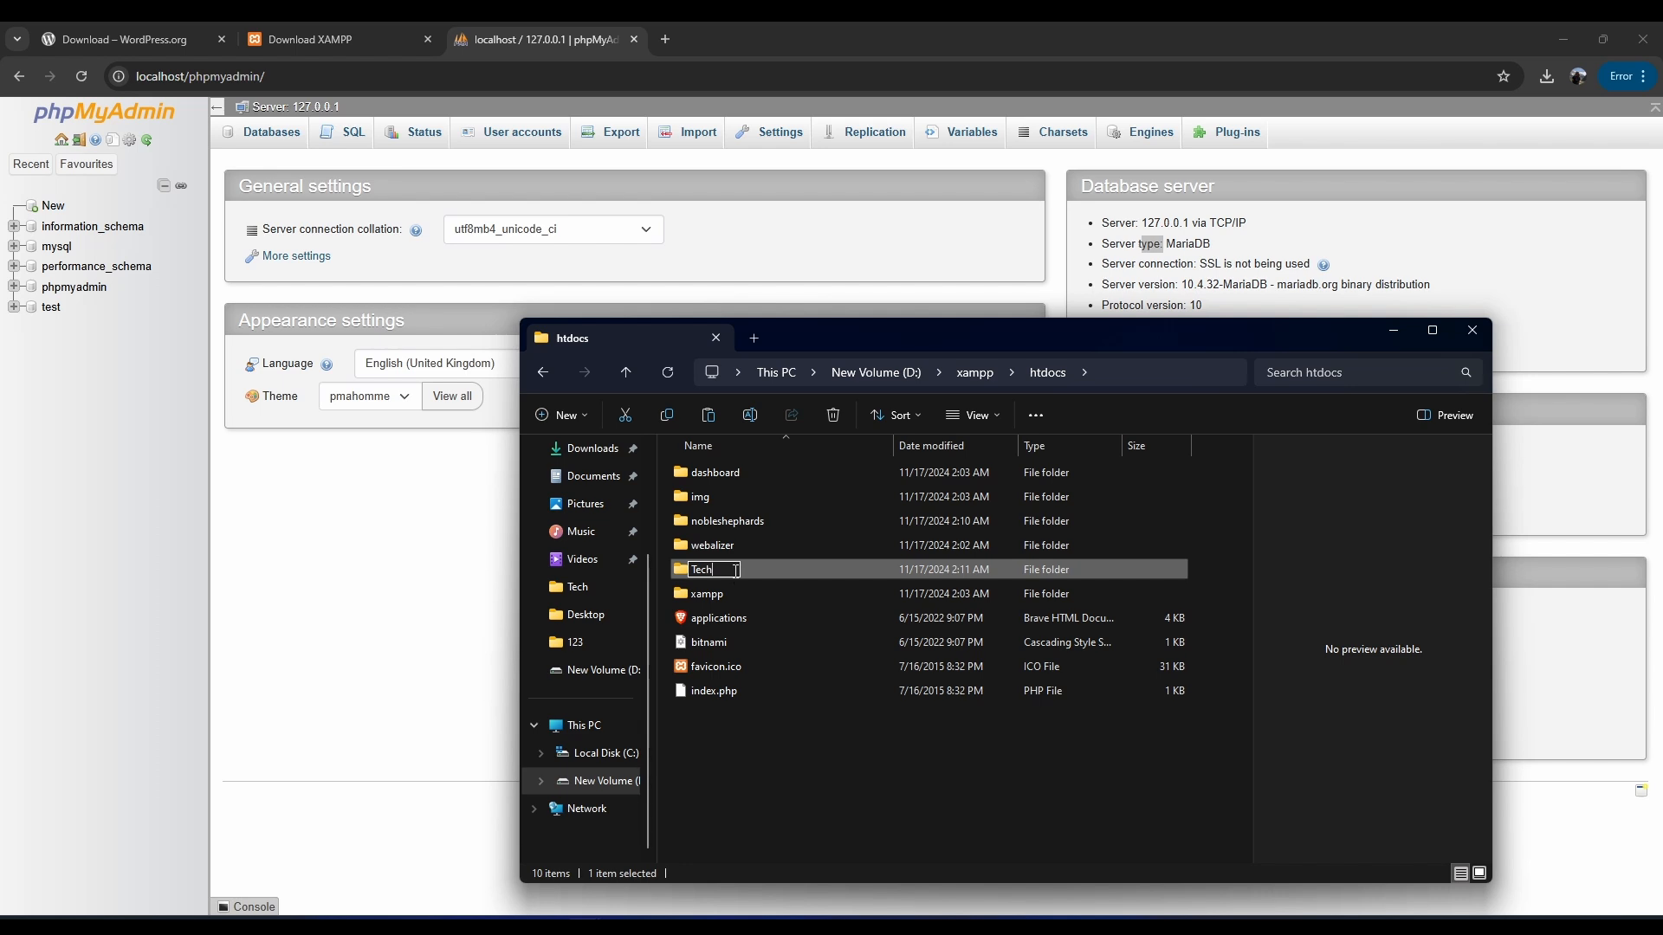
type("join")
key("BackSpace")
key("BackSpace")
key("BackSpace")
key("BackSpace")
key("BackSpace")
key("BackSpace")
key("BackSpace")
key("BackSpace")
type("realit")
left_click(774, 759)
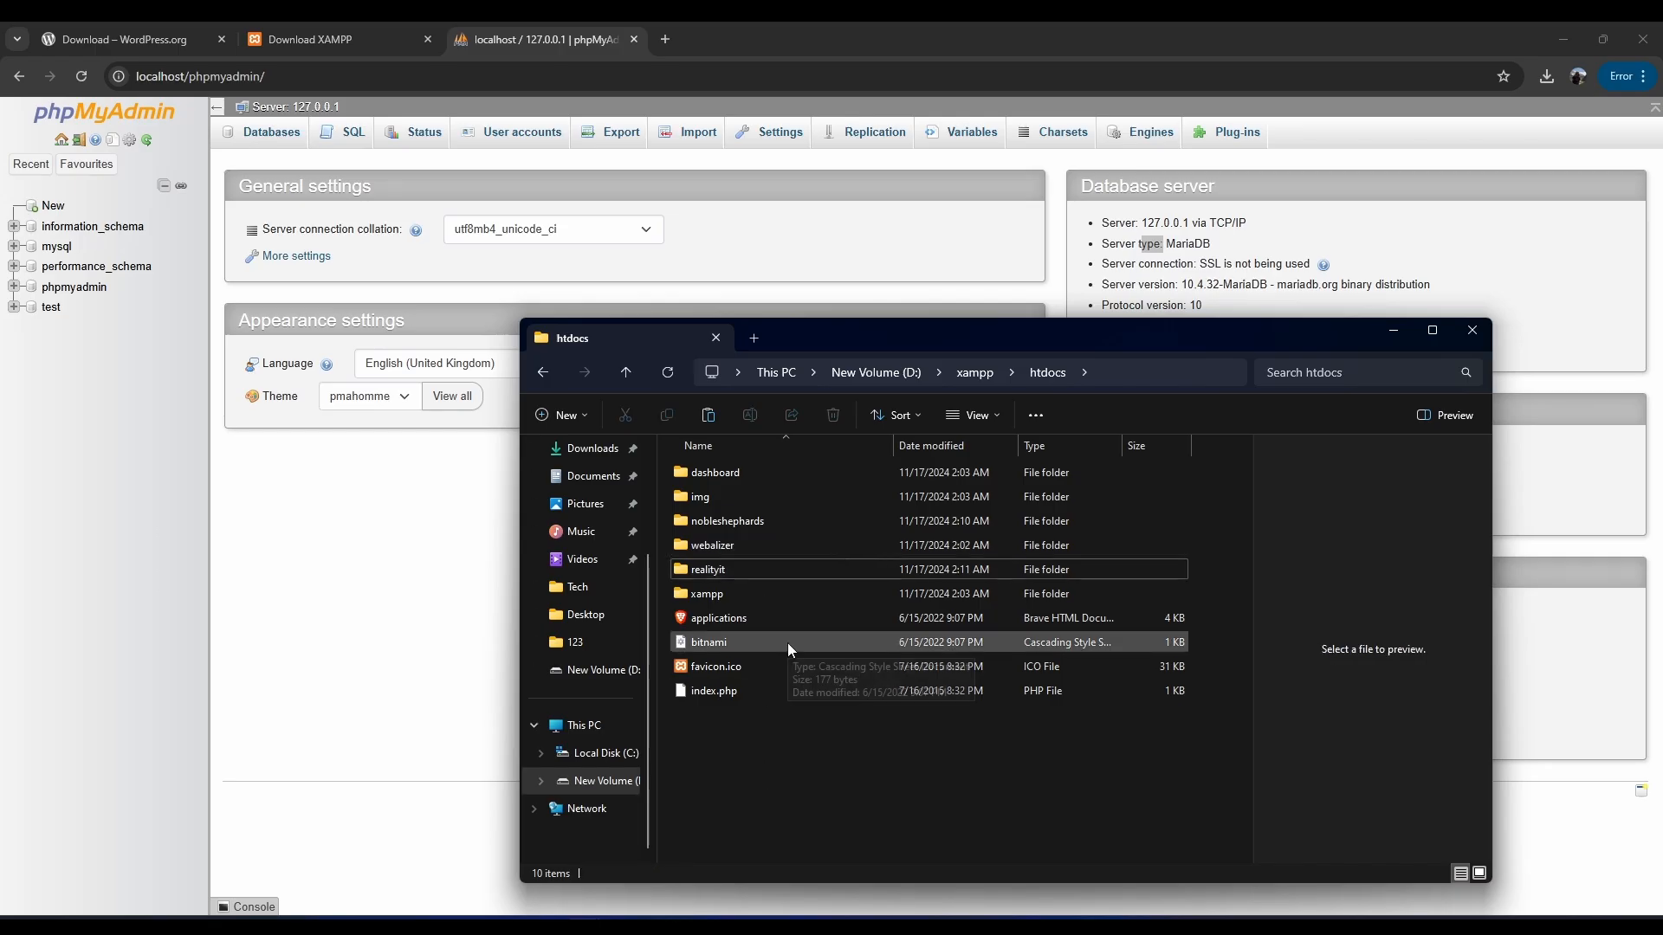
left_click(715, 521)
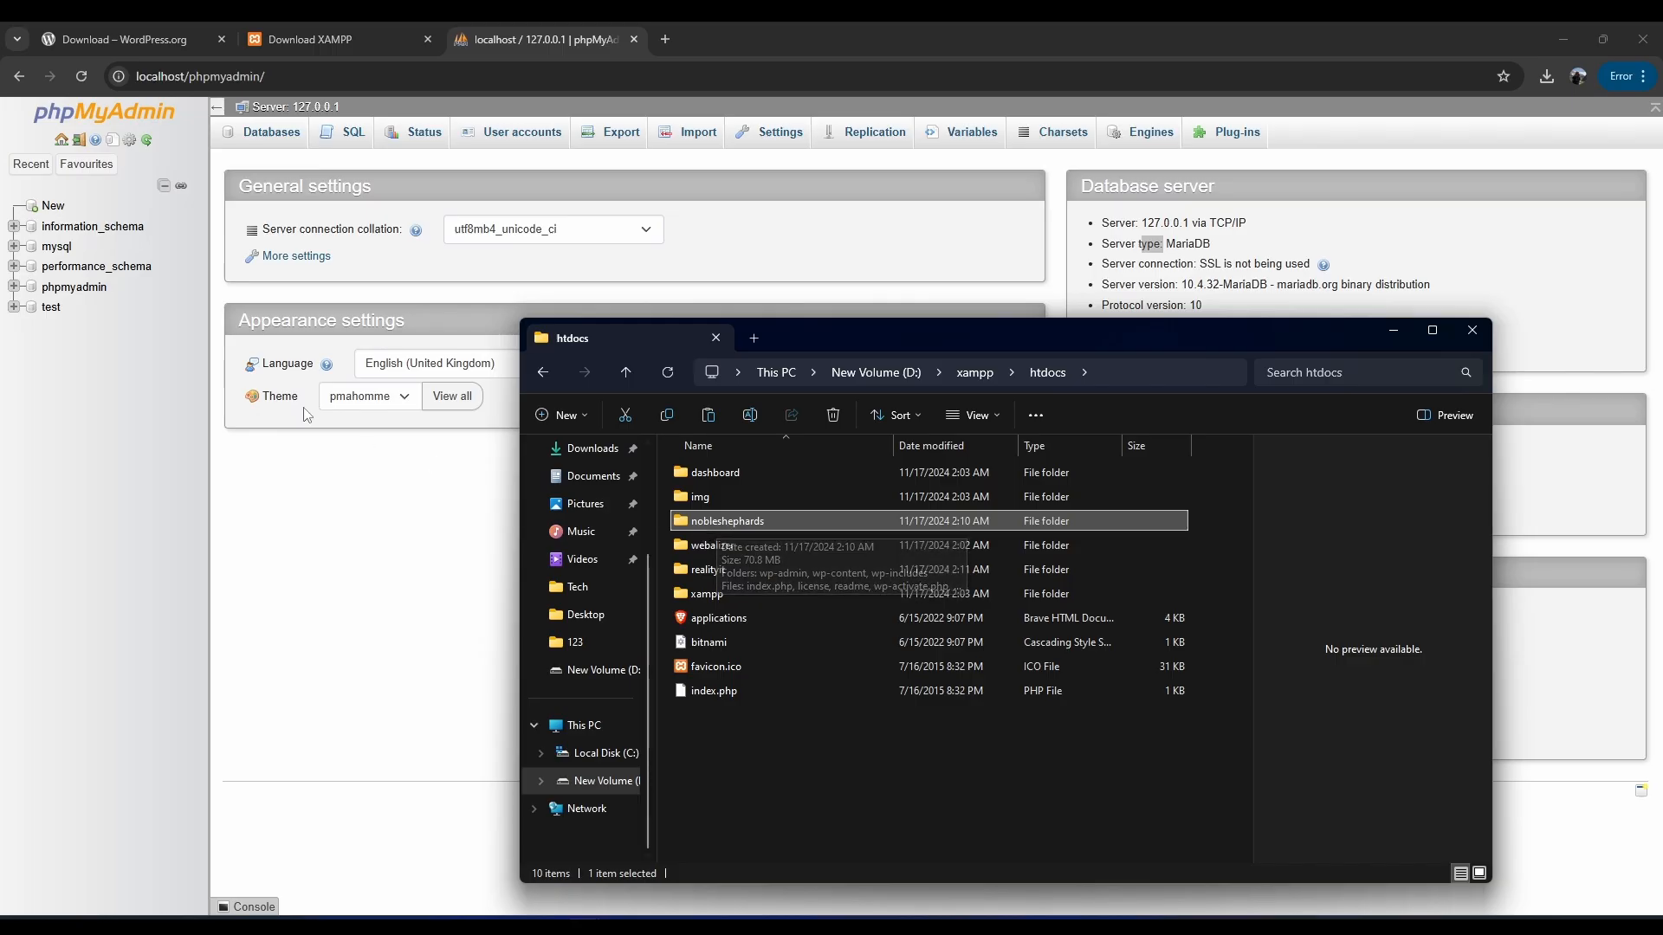
Open phpMyAdmin's new-database page and check the realityit and nobleshephards folder names.
left_click(60, 355)
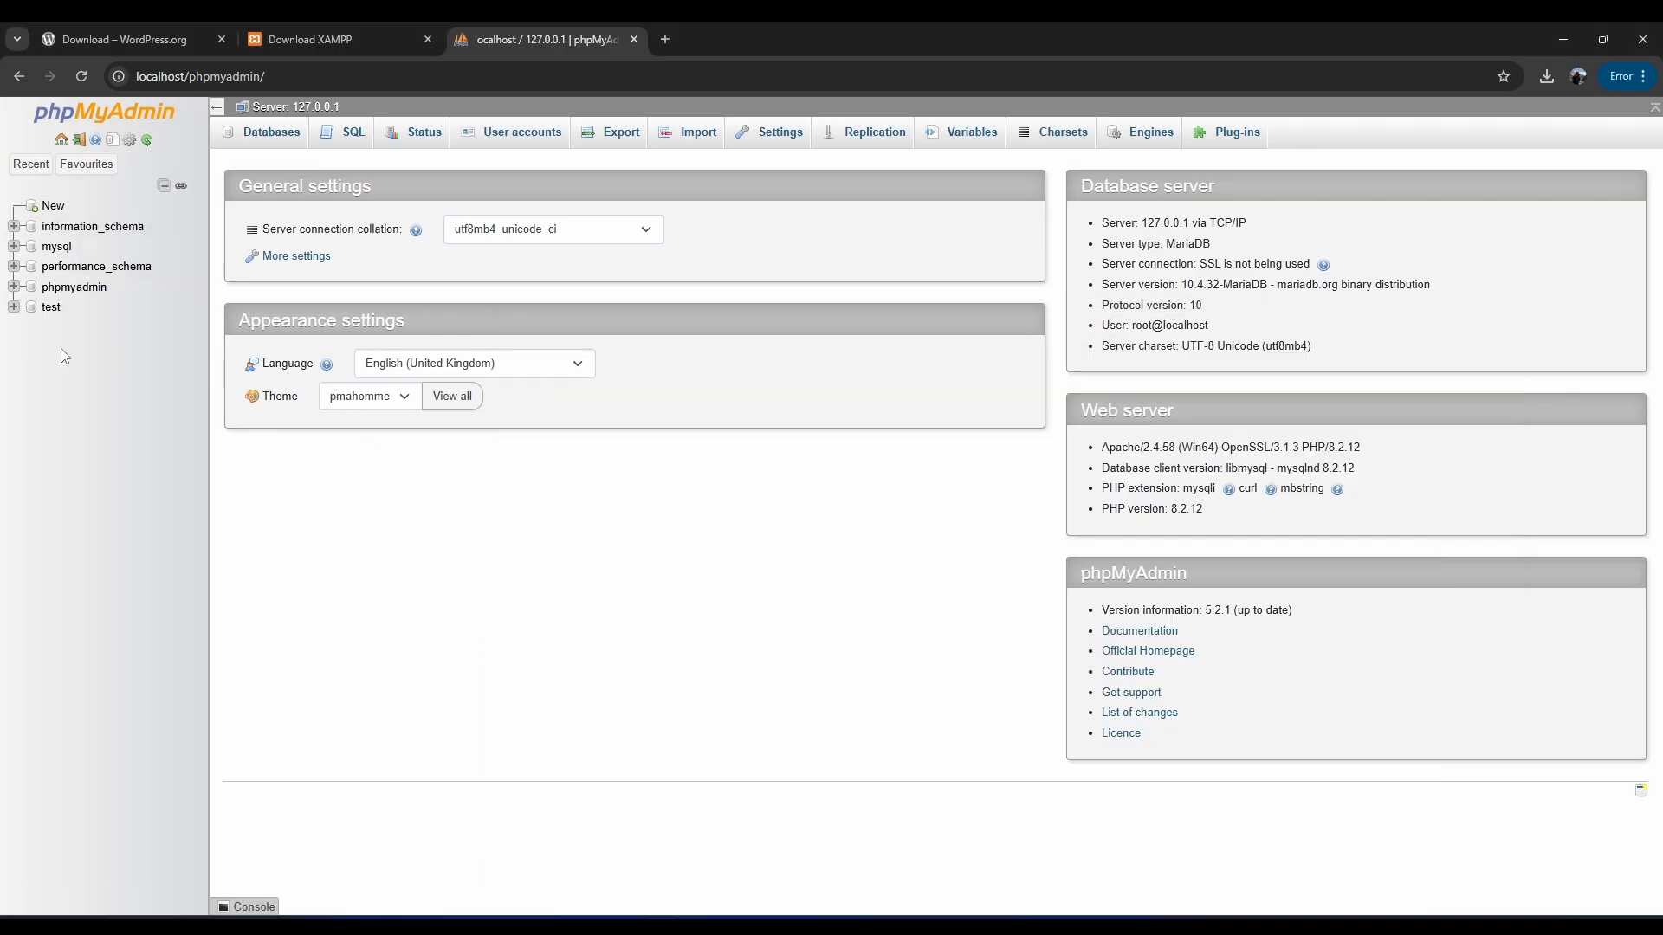
left_click(54, 207)
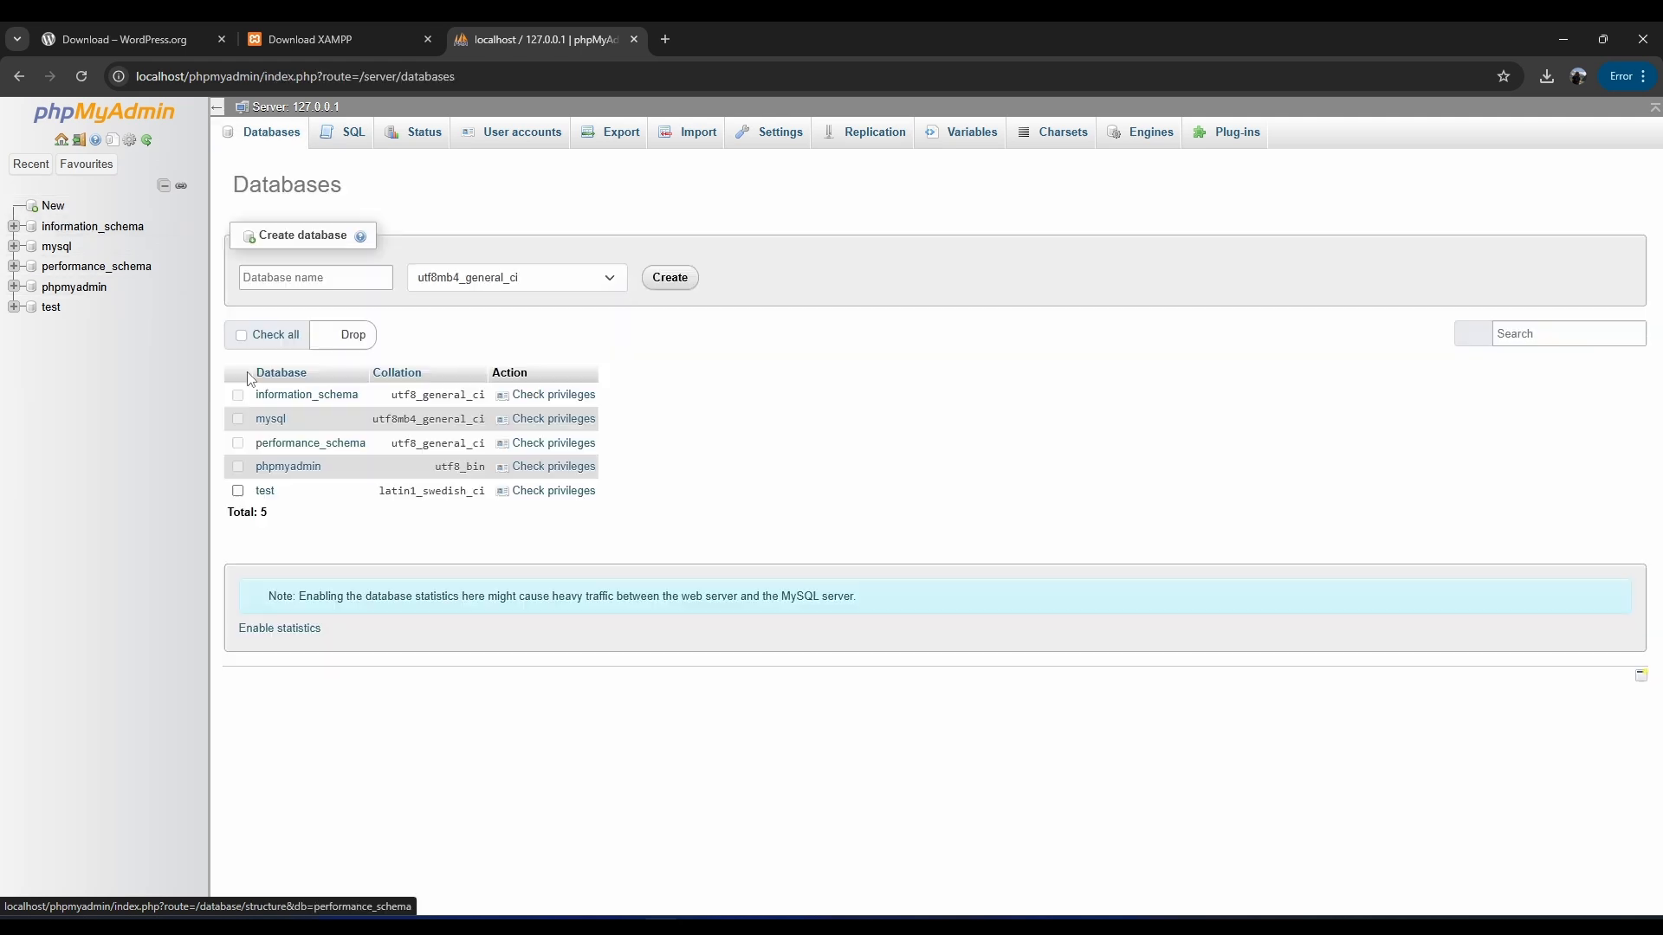
left_click(288, 279)
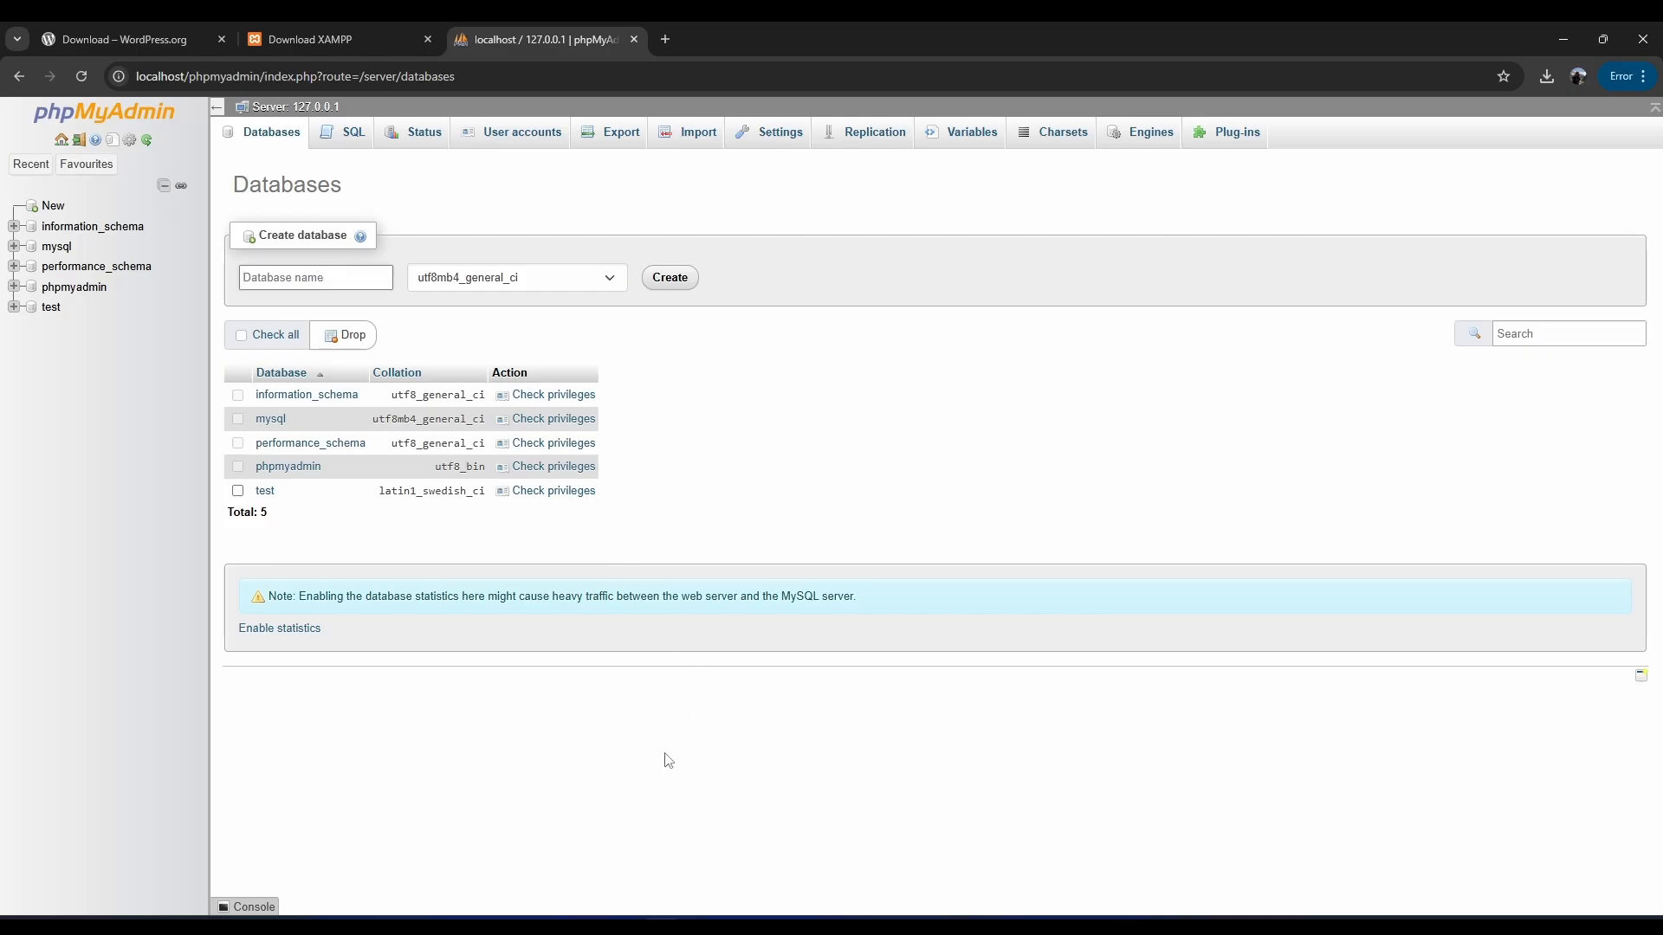
mouse_move(567, 913)
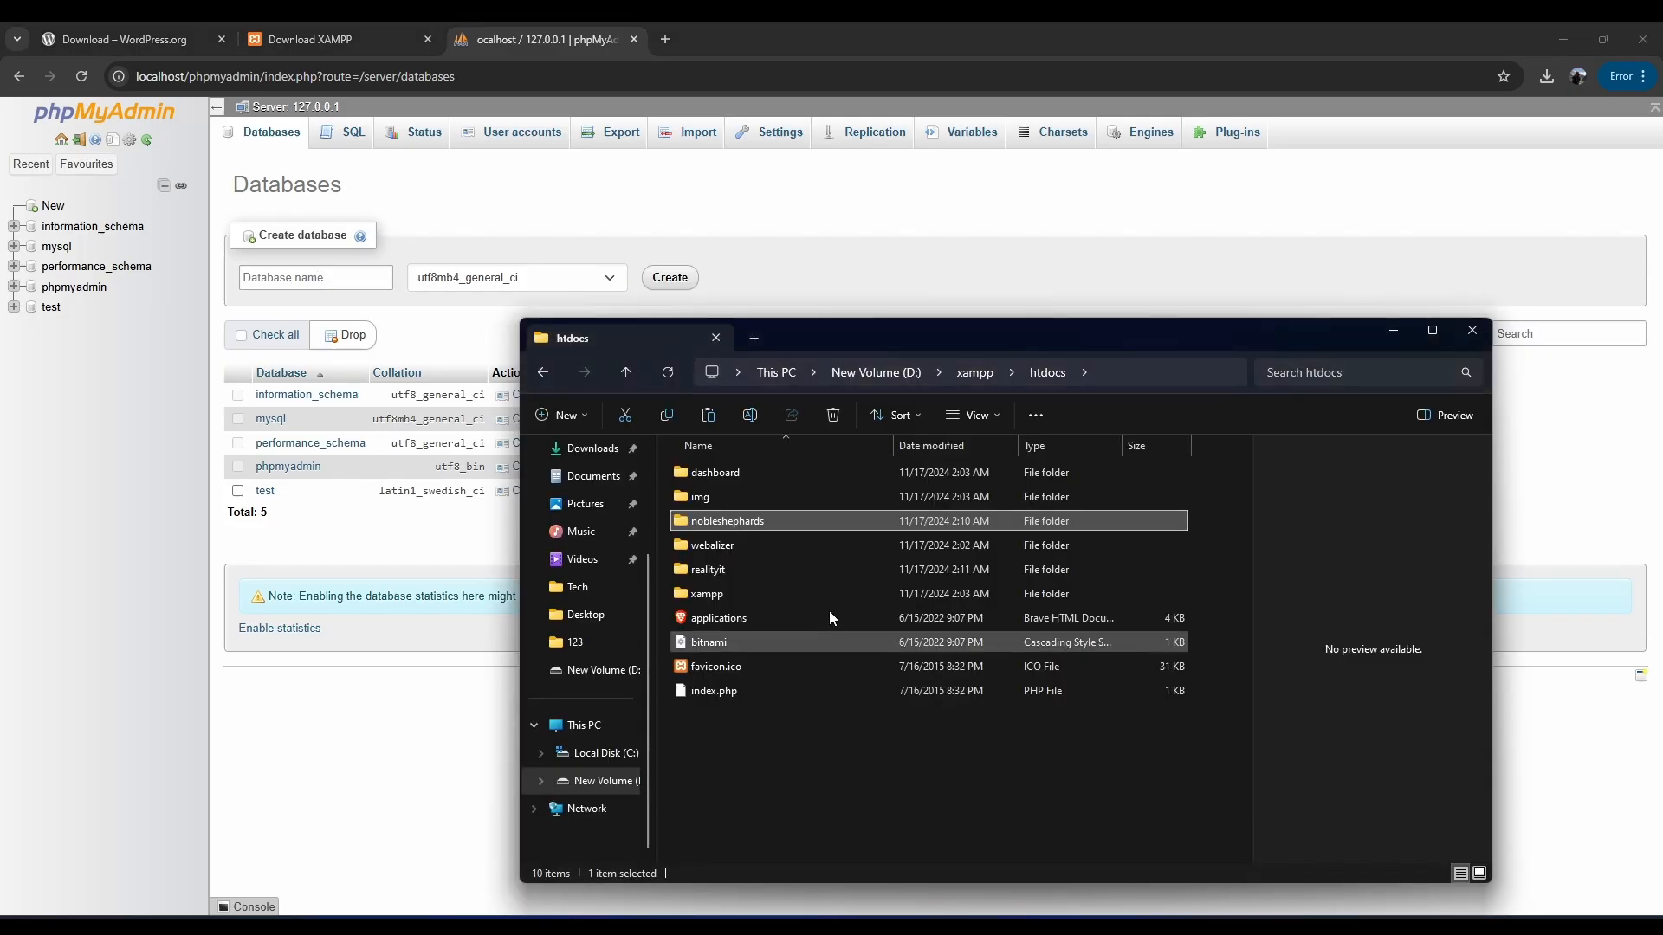
left_click(662, 836)
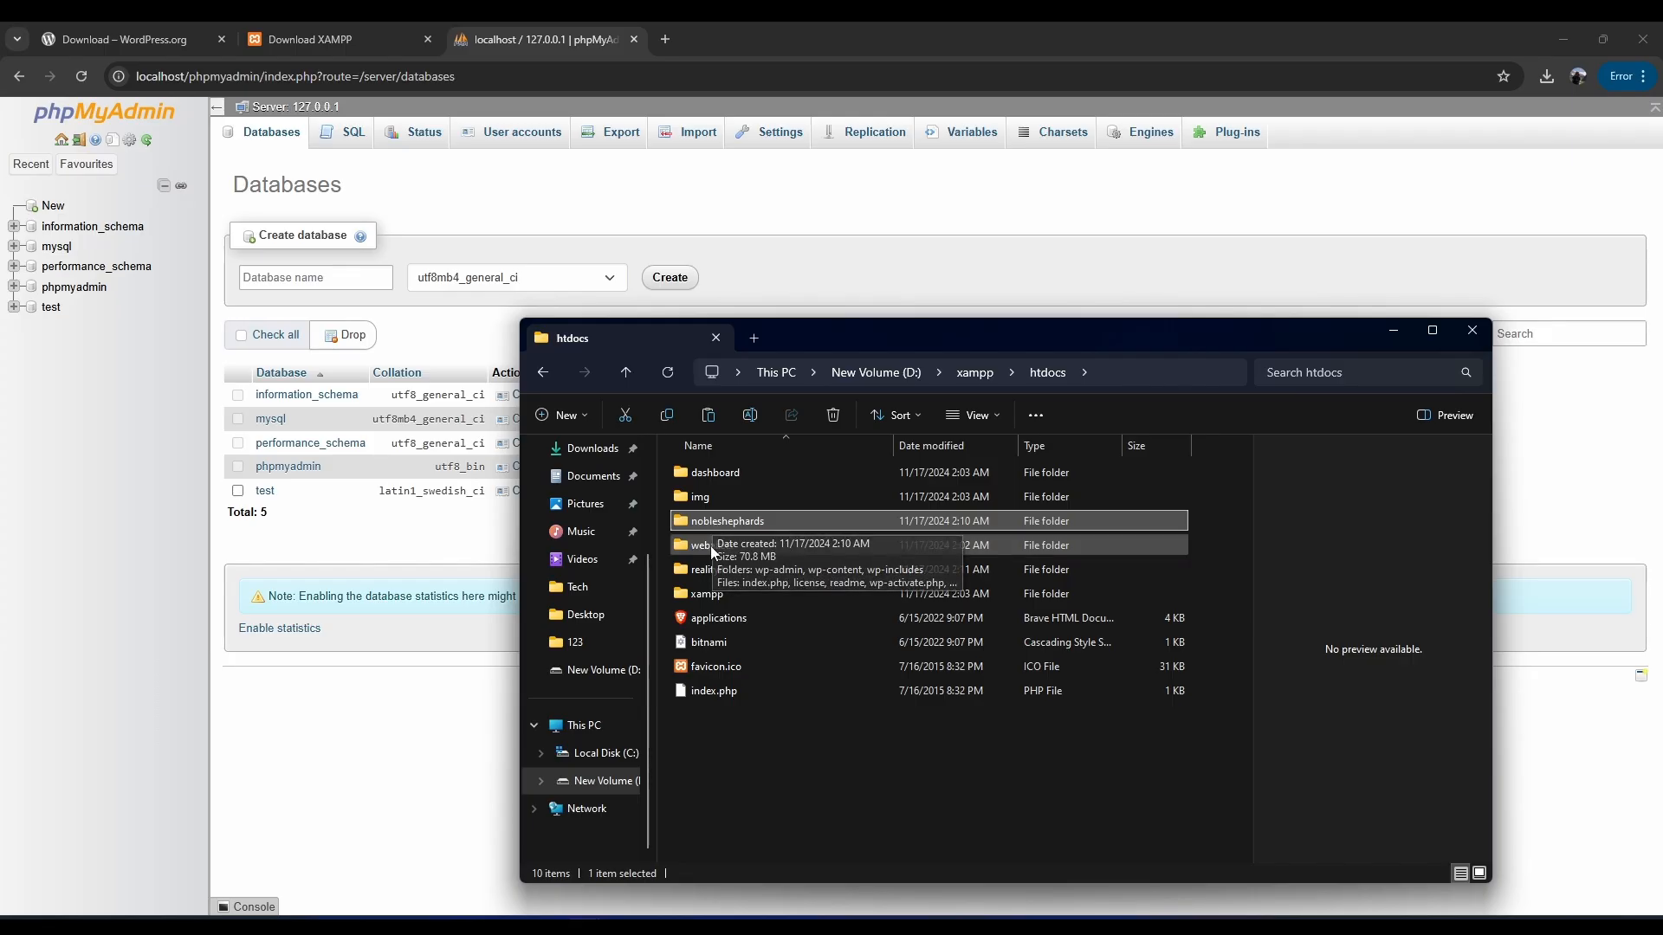
left_click(712, 569)
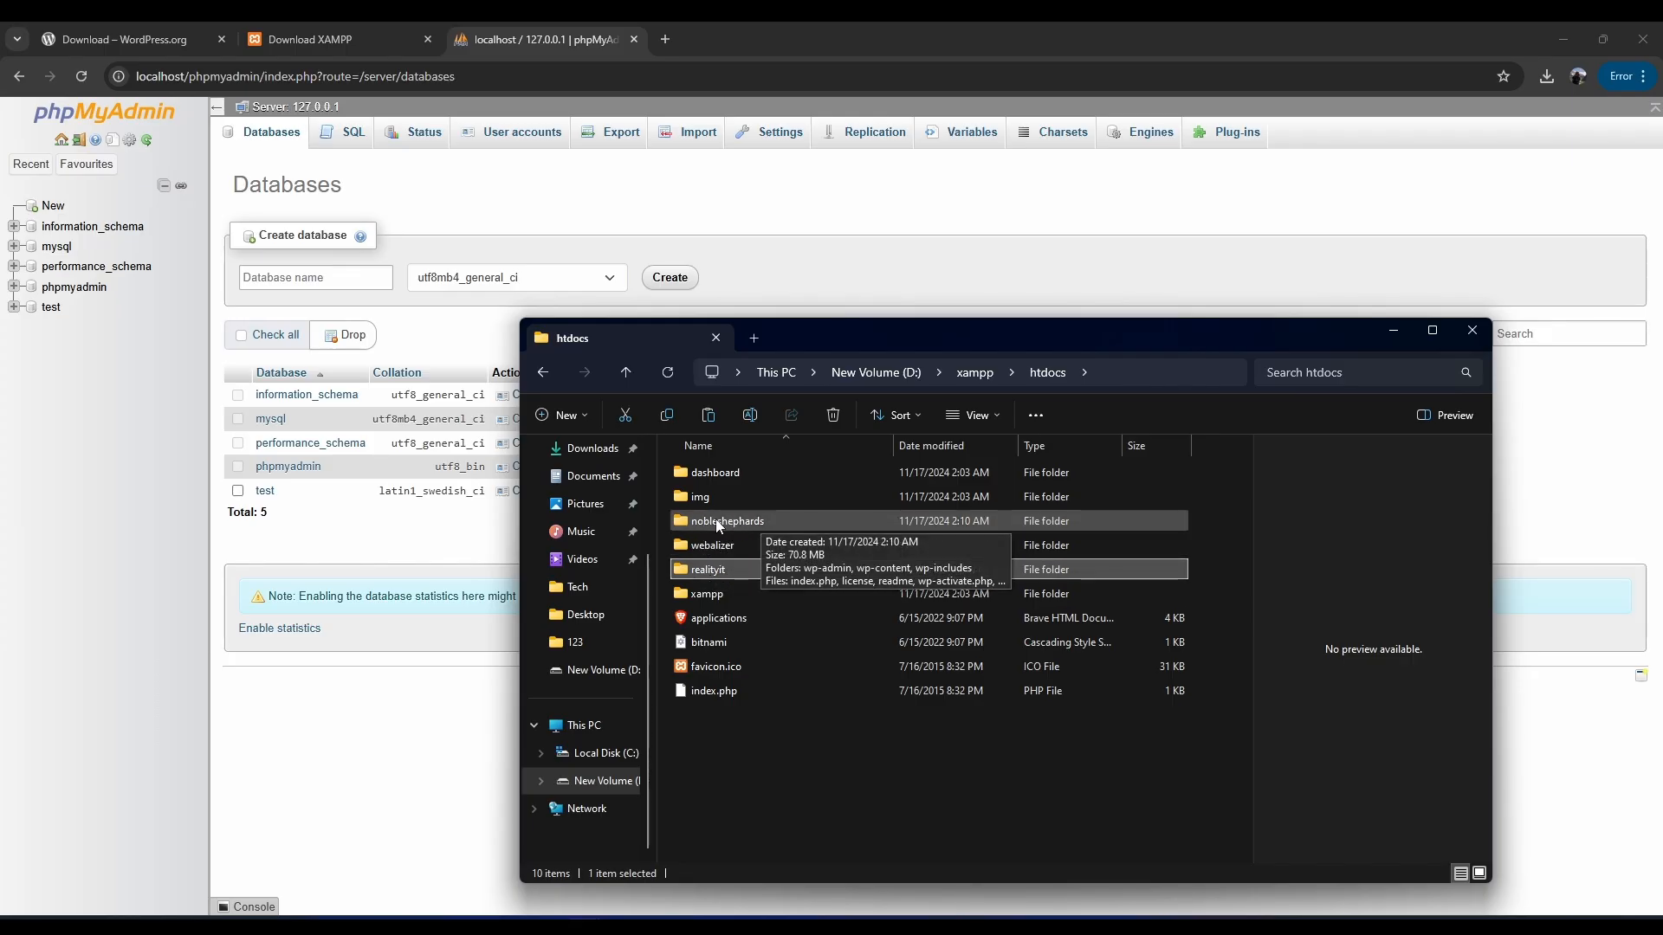
left_click(720, 519)
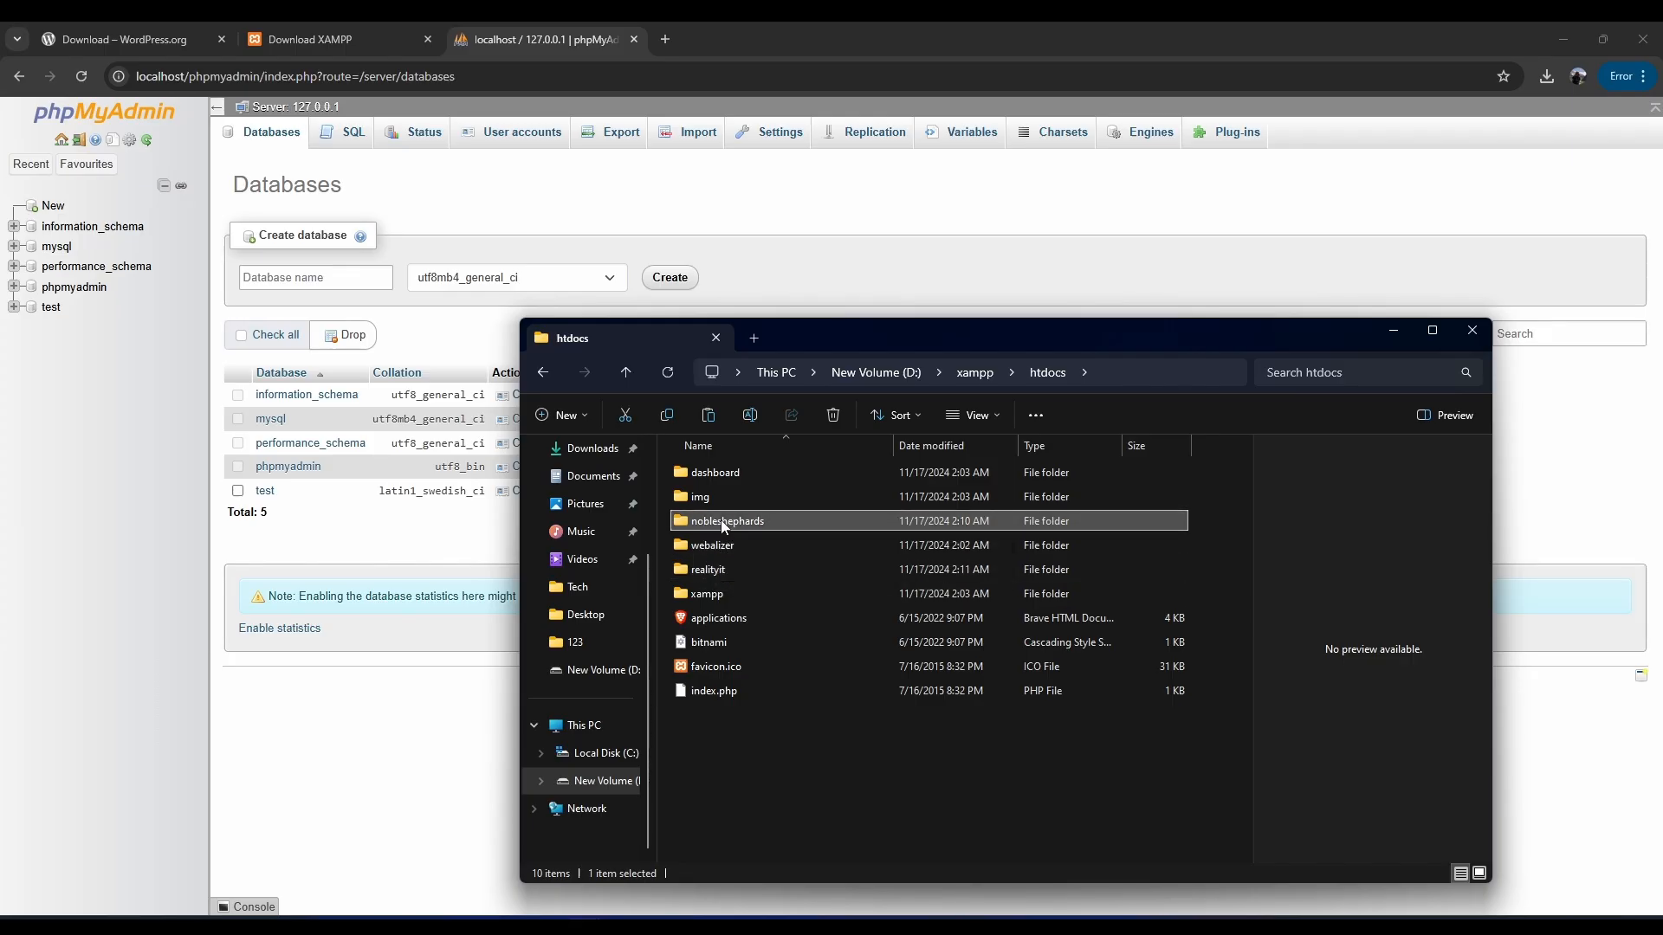
Create a database named nobleshephards in phpMyAdmin.
left_click(74, 471)
left_click(297, 285)
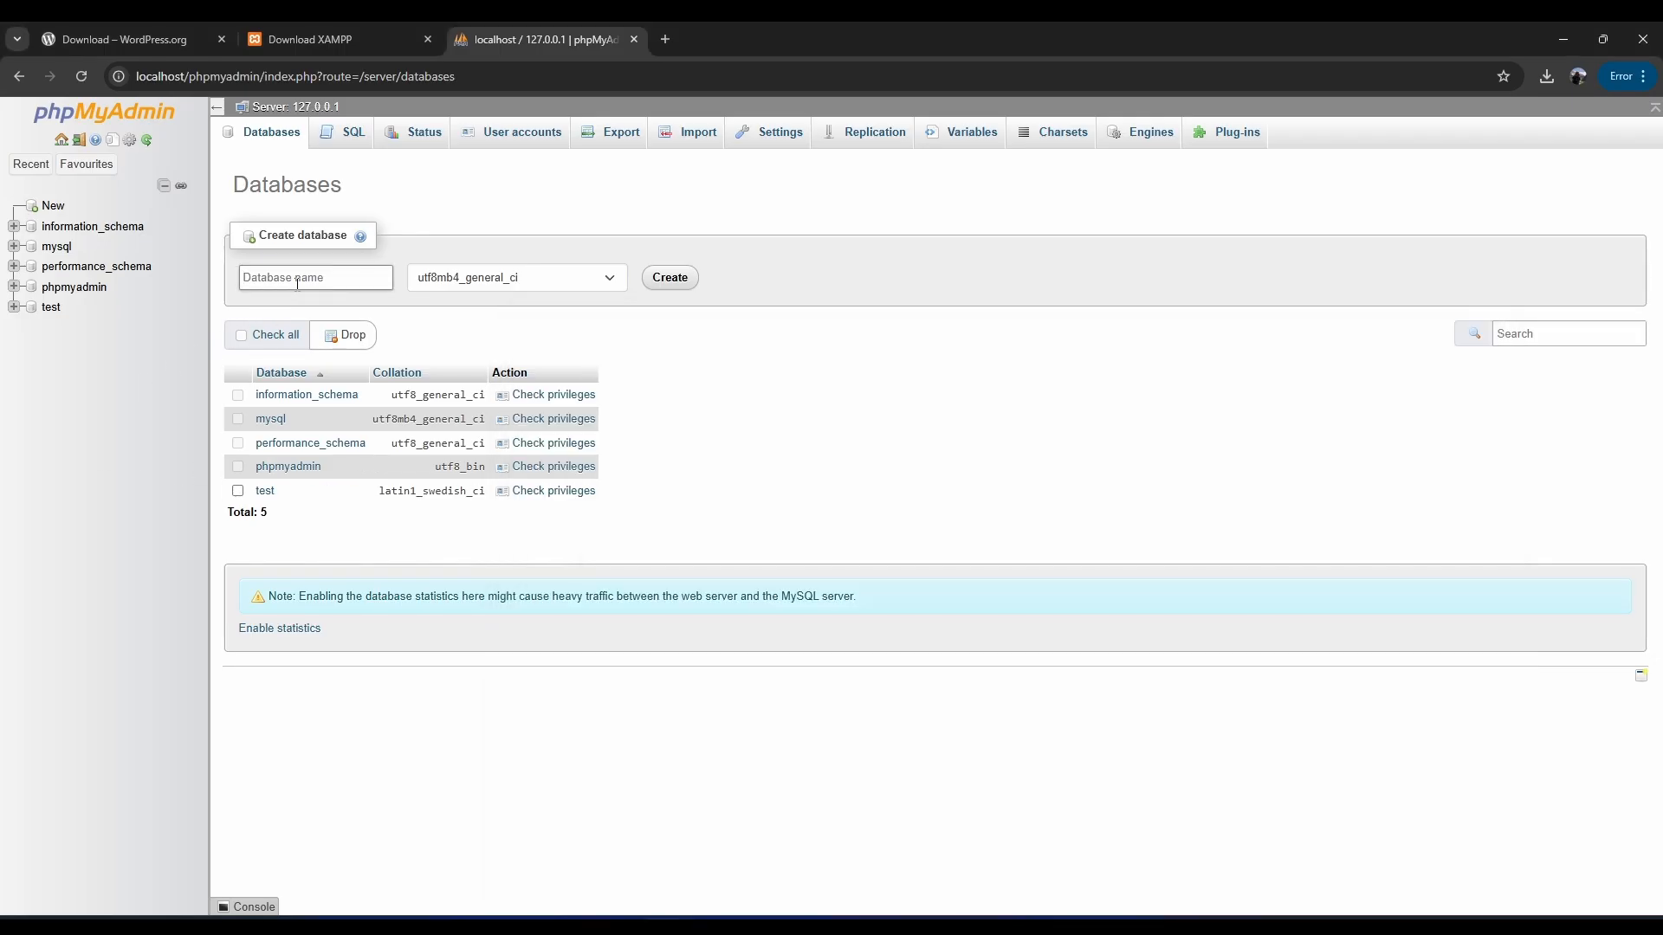
type("nobleshephards")
left_click(667, 278)
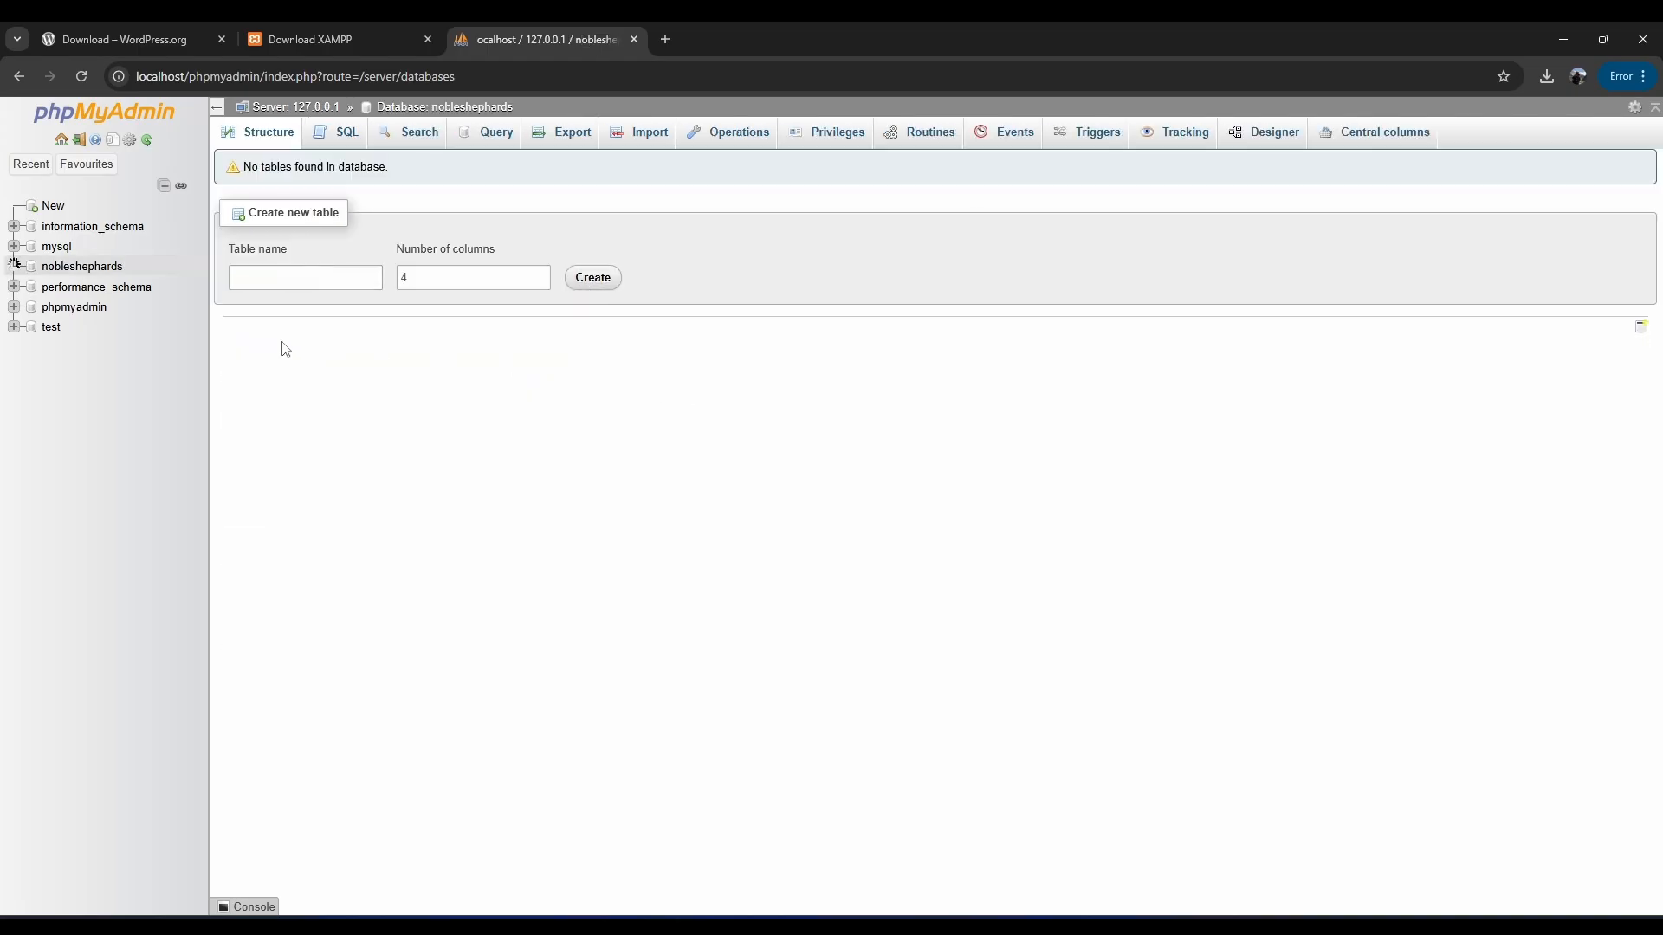
Create a second database named realityit in phpMyAdmin.
left_click(48, 207)
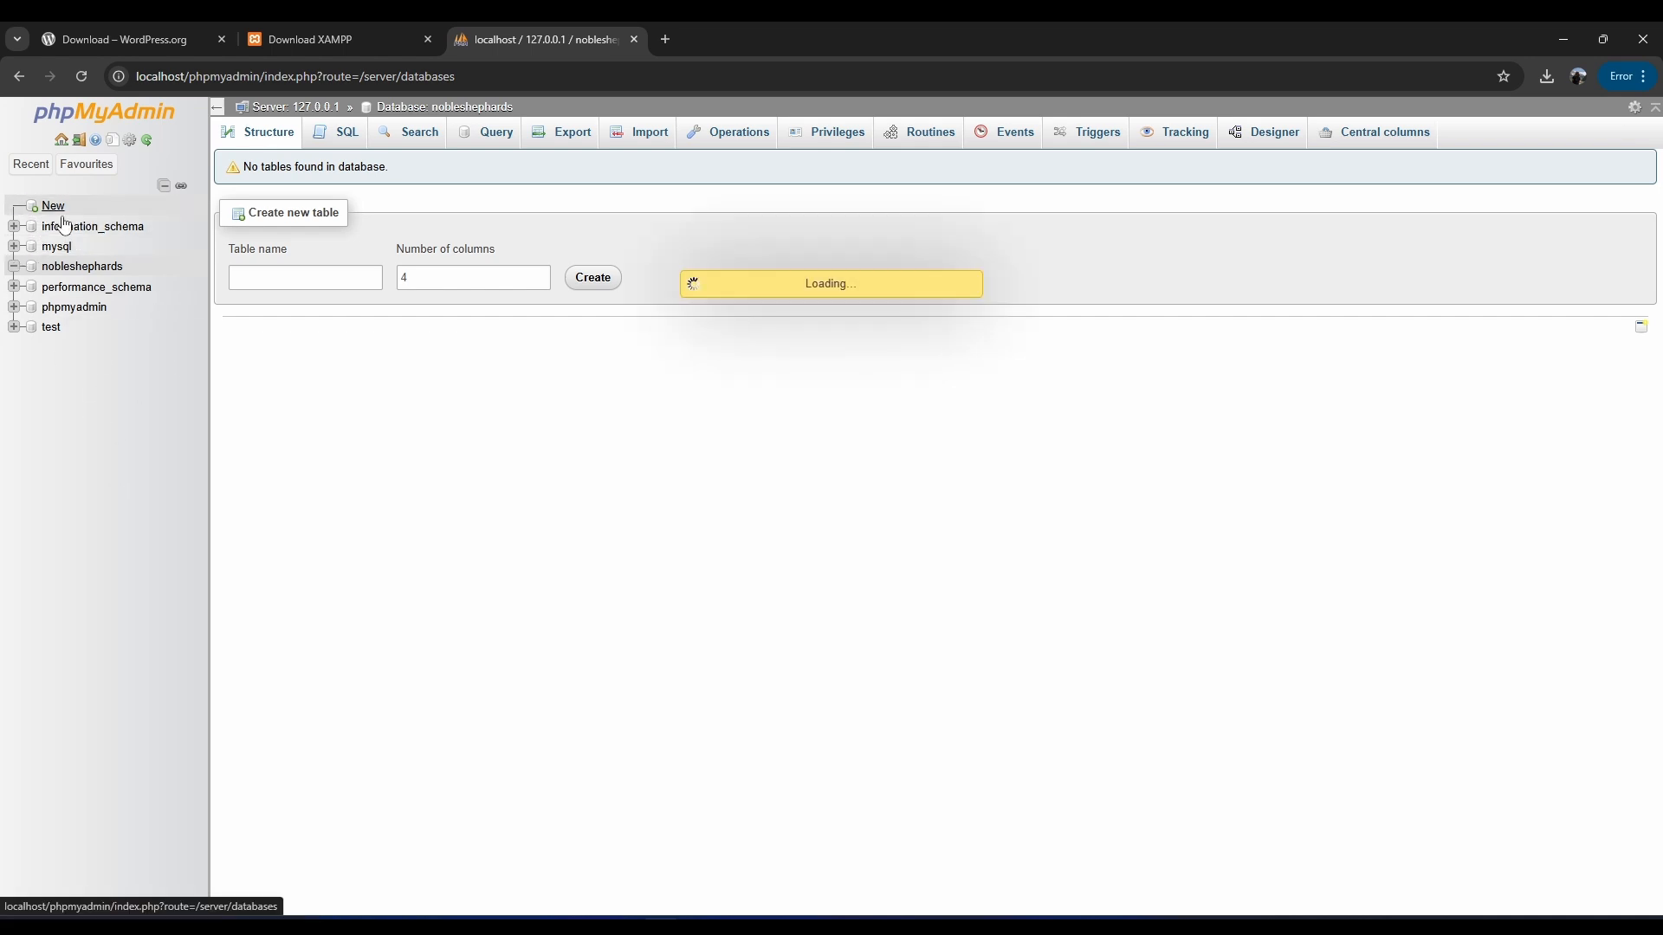
left_click(333, 279)
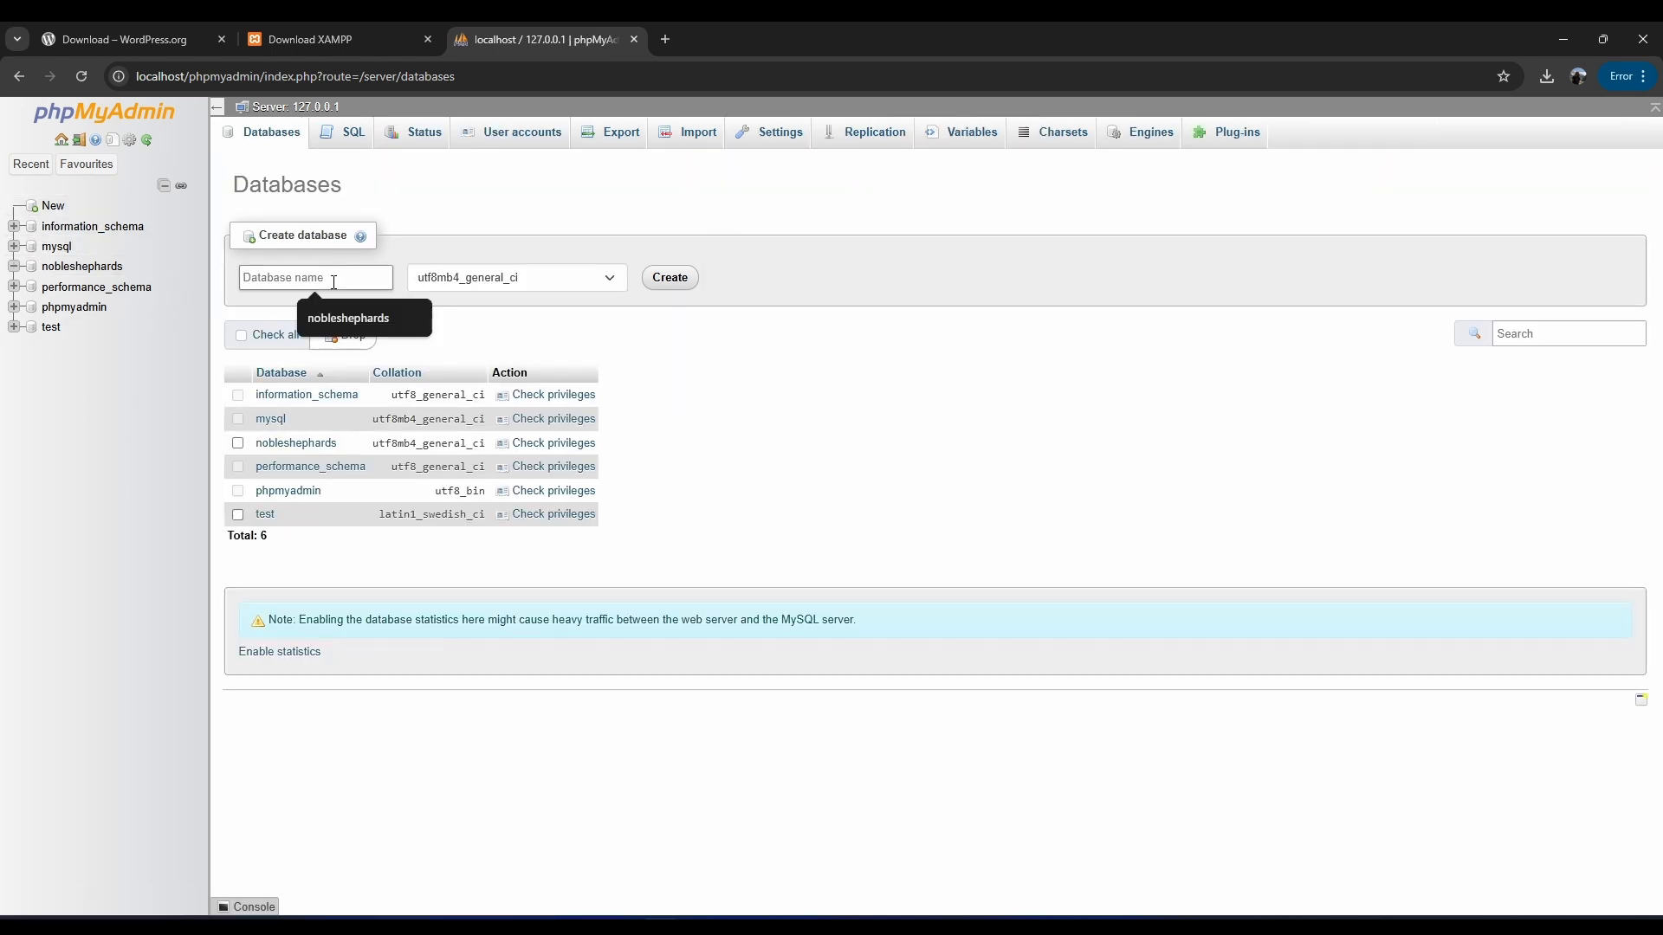
type("realityit")
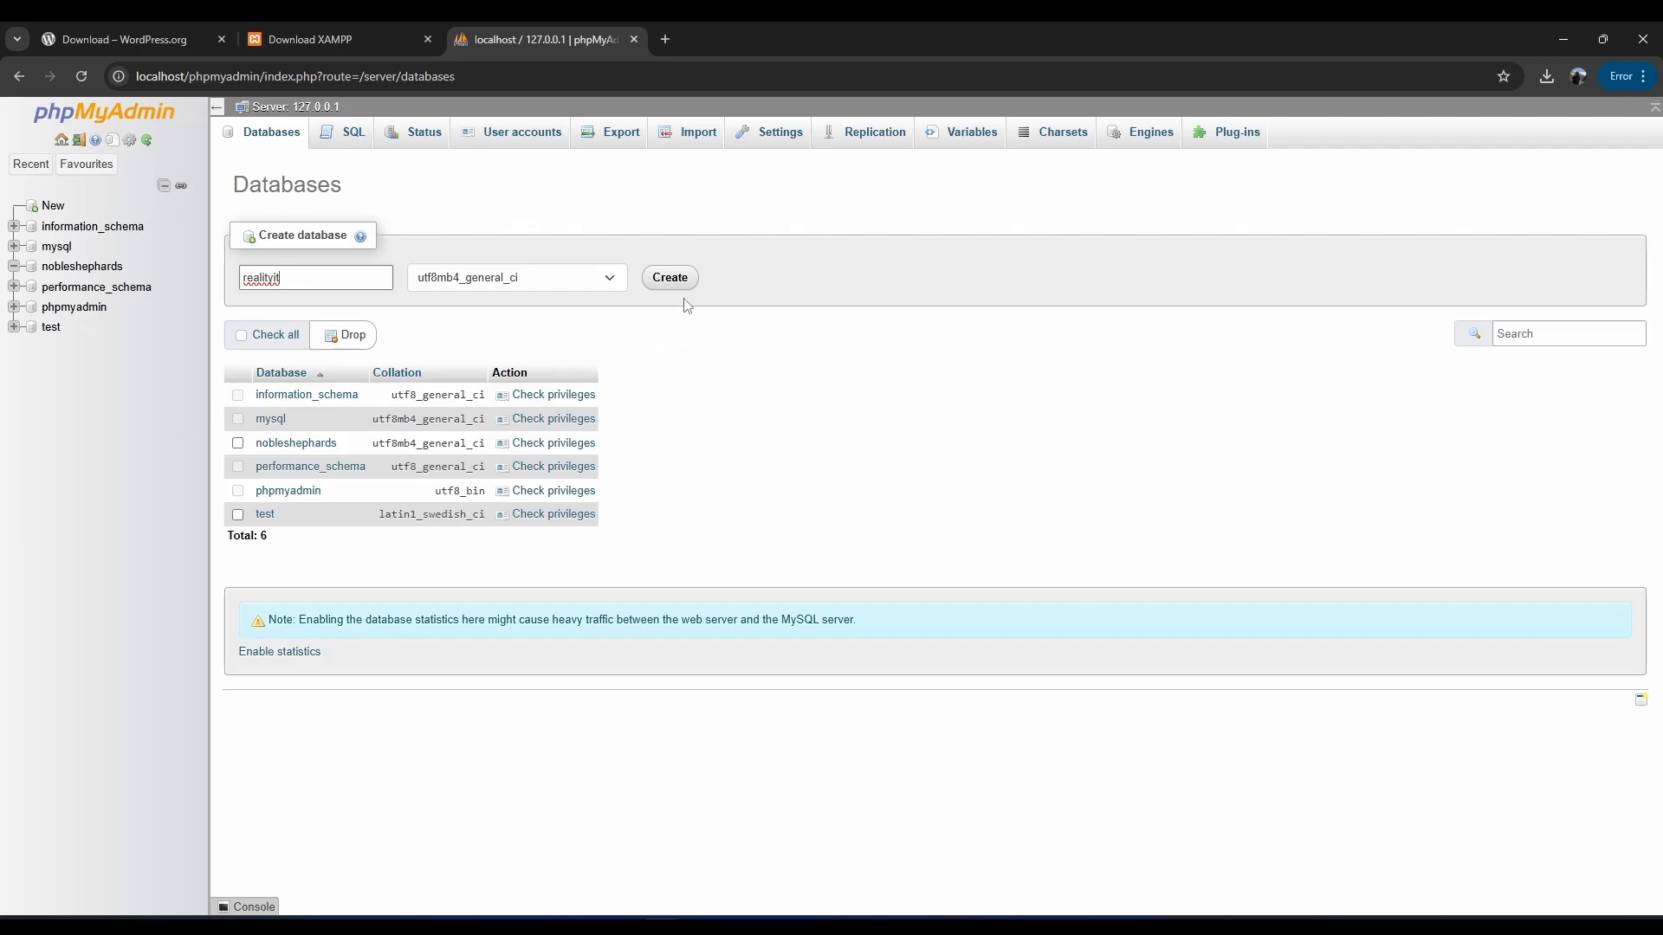
double_click(285, 277)
mouse_move(598, 924)
left_click(662, 866)
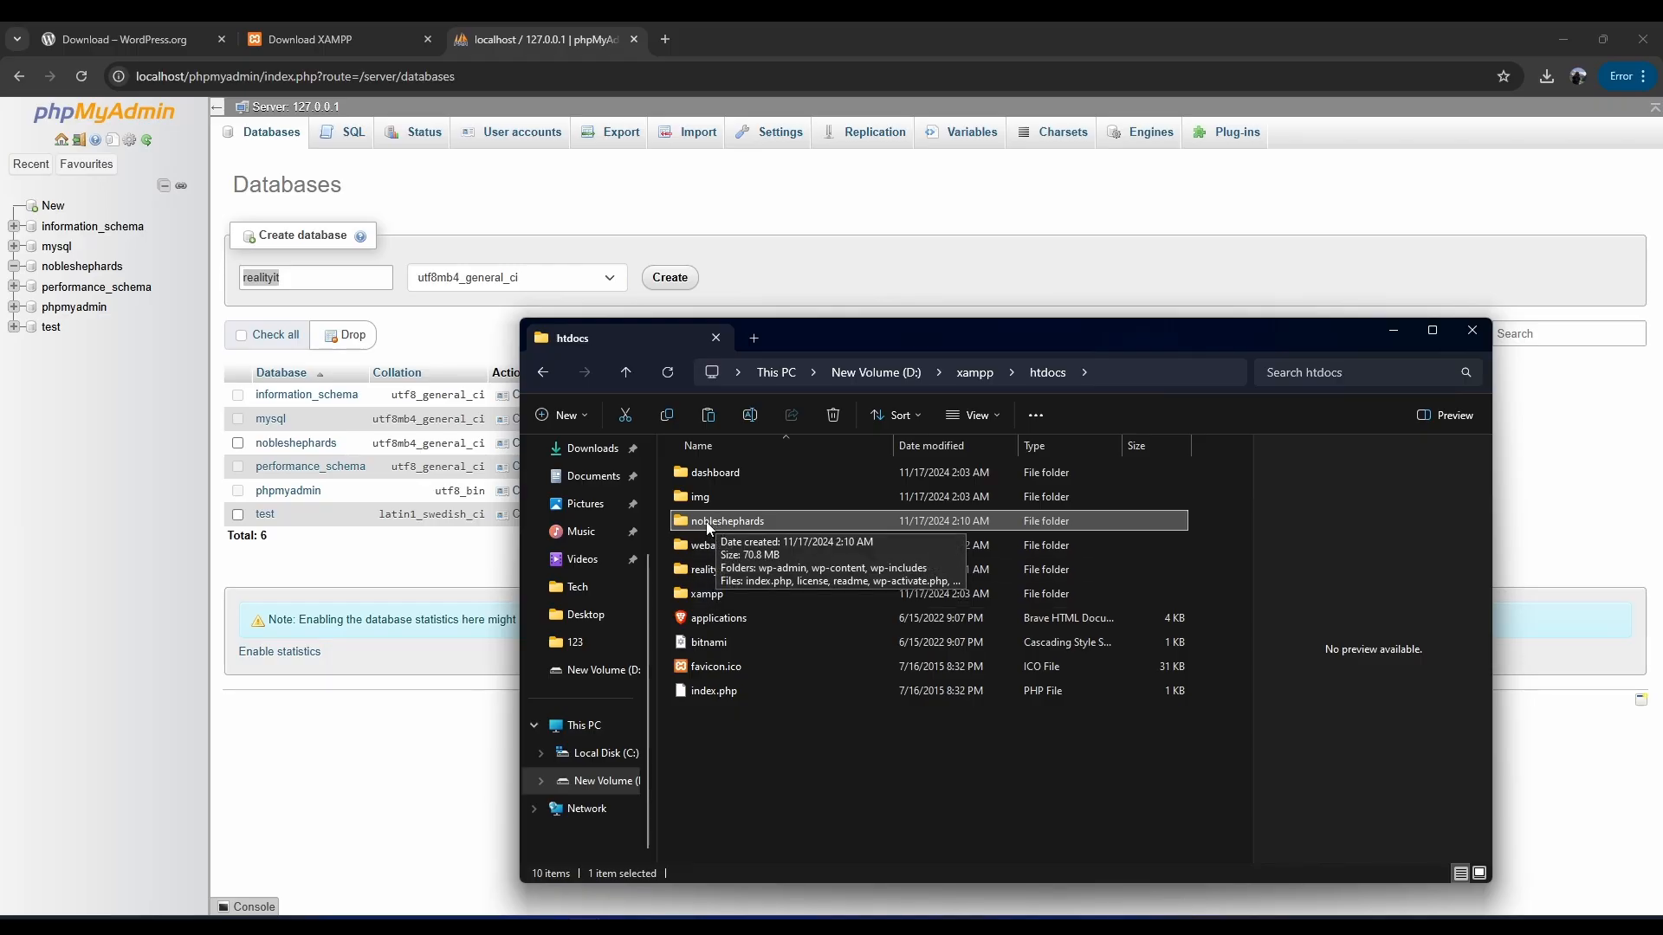
left_click(734, 268)
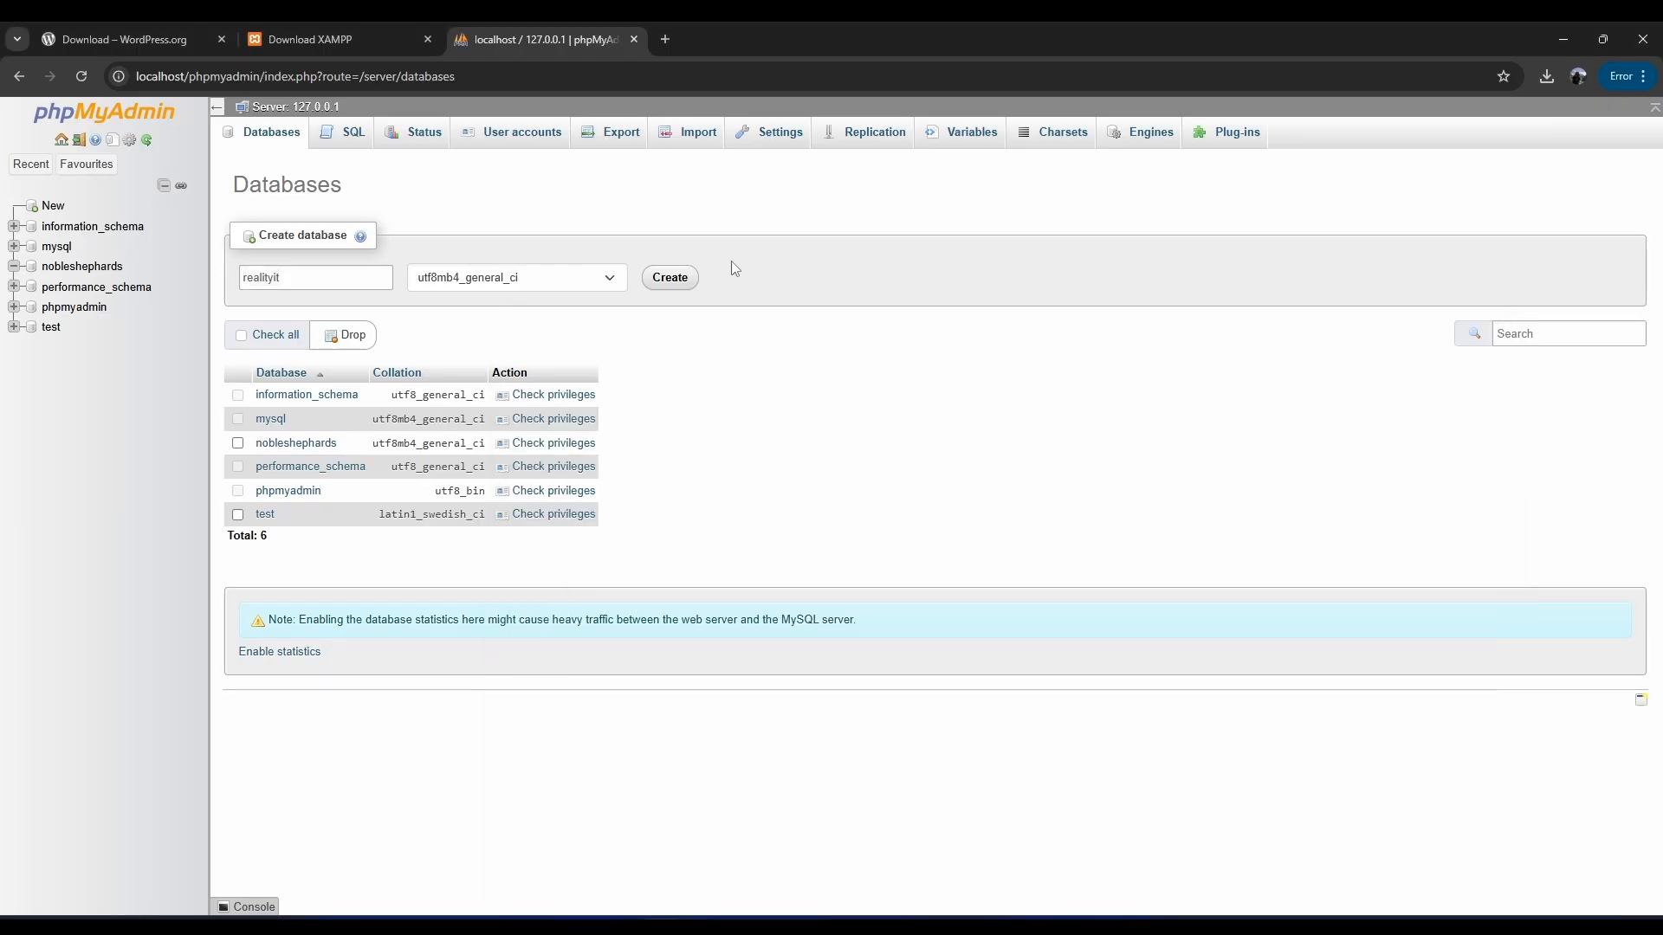
left_click(666, 278)
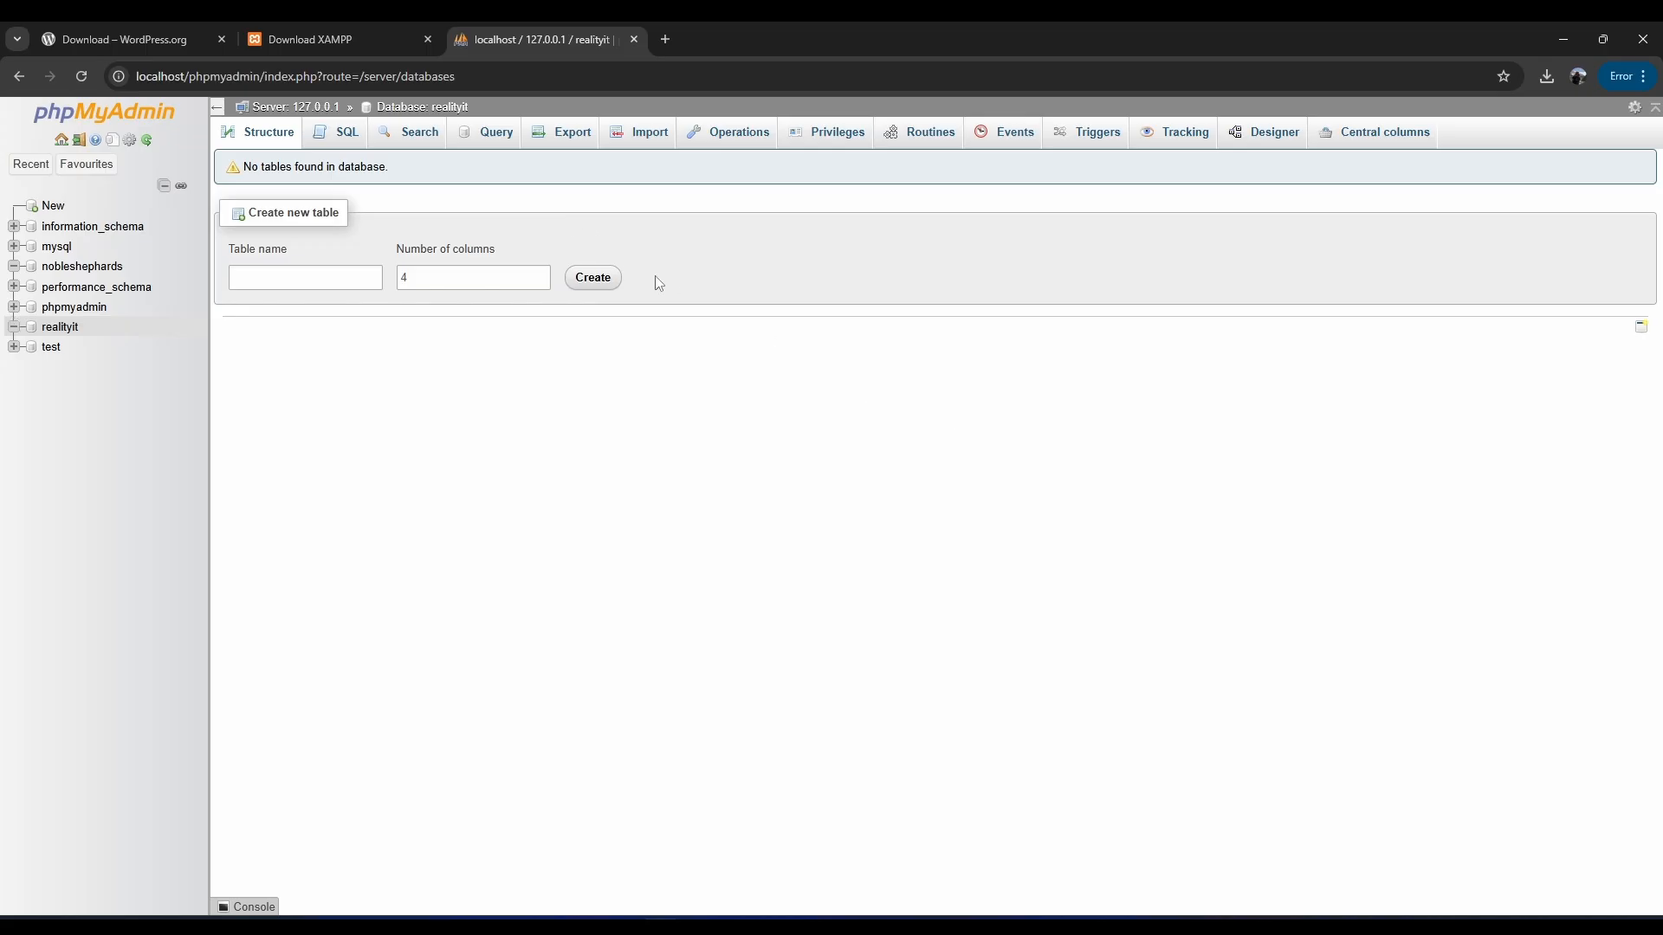
Look over the nobleshephards and realityit databases, then open a new Chrome tab.
left_click(80, 266)
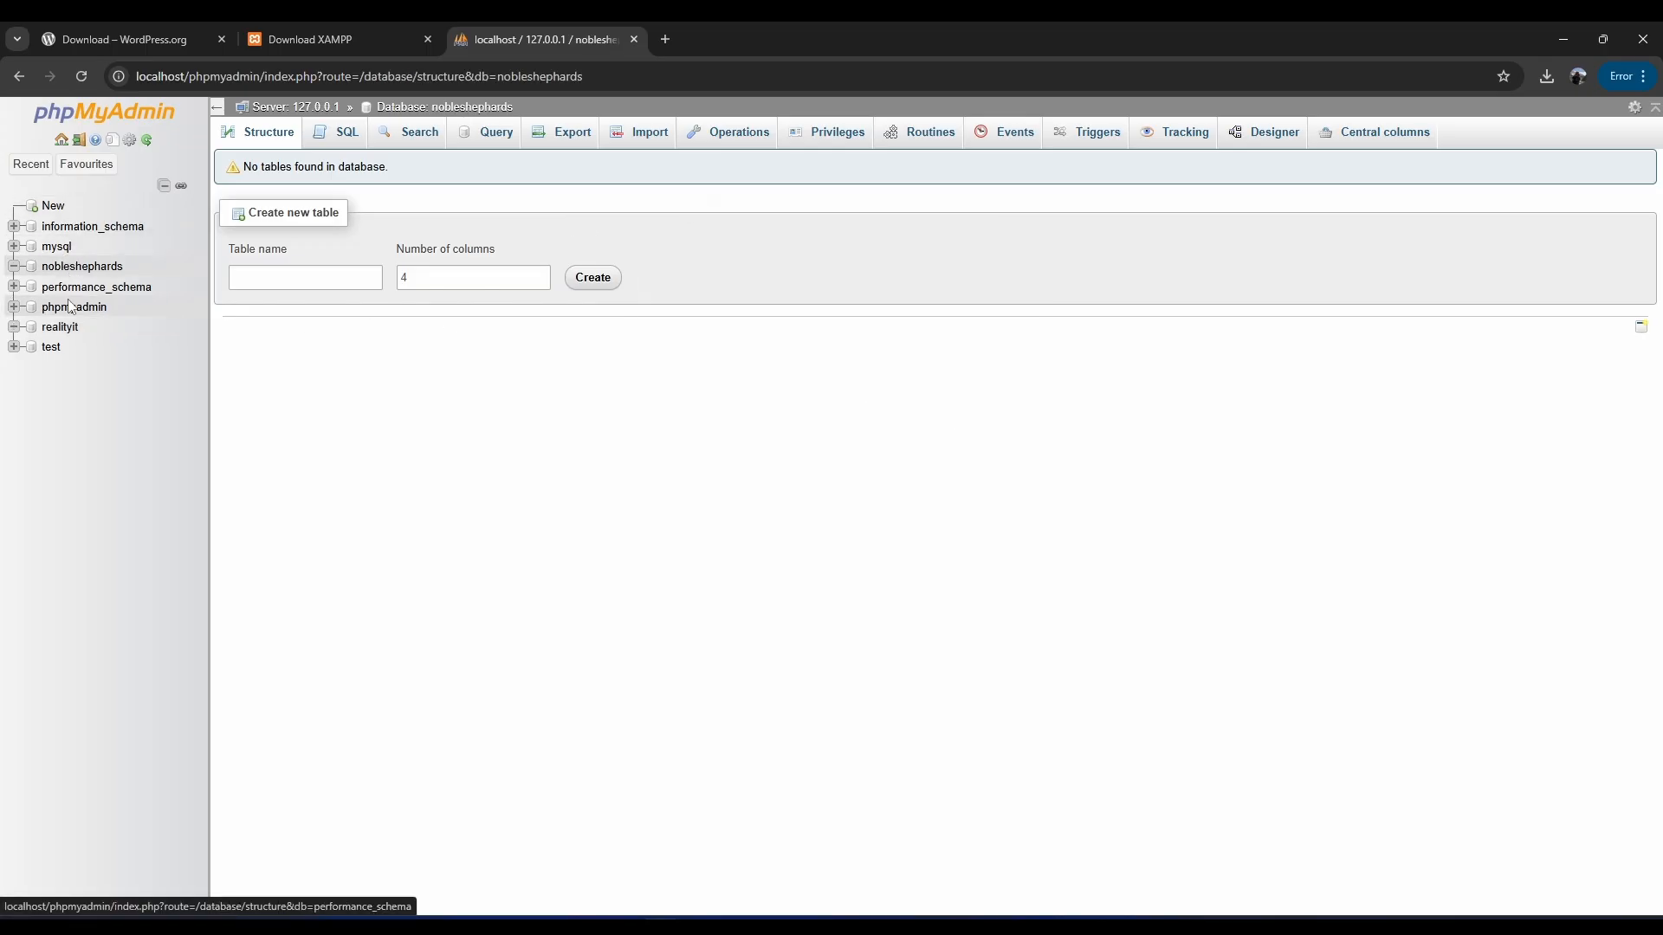
left_click(71, 269)
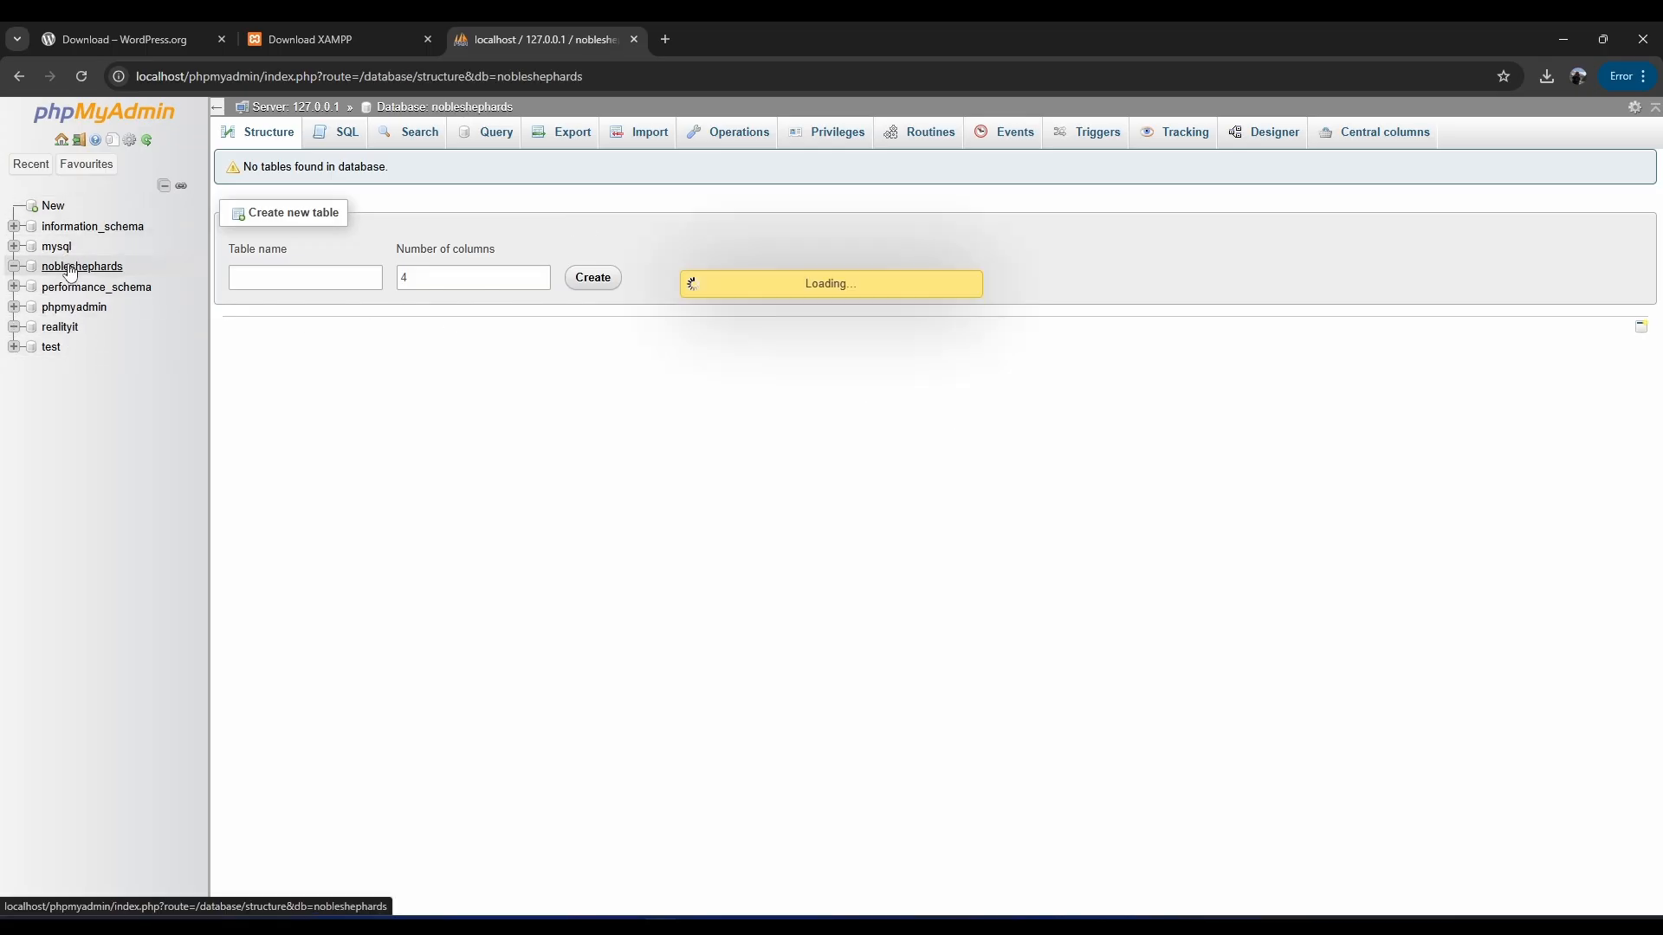
left_click(64, 329)
left_click(68, 270)
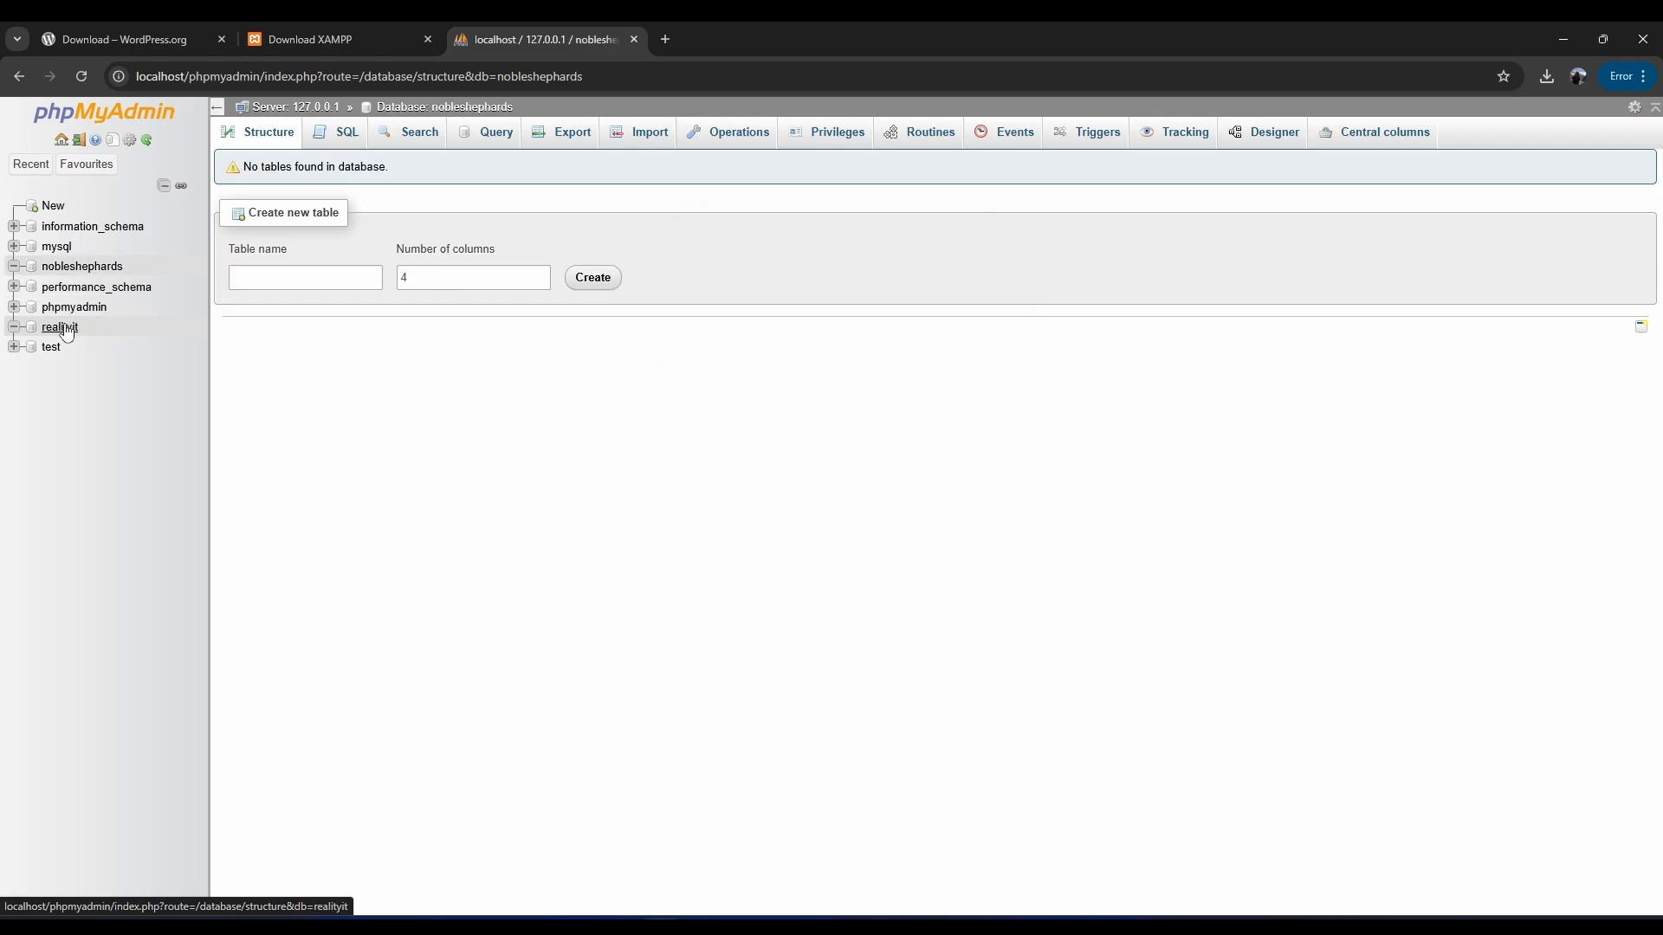
left_click(67, 329)
left_click(73, 267)
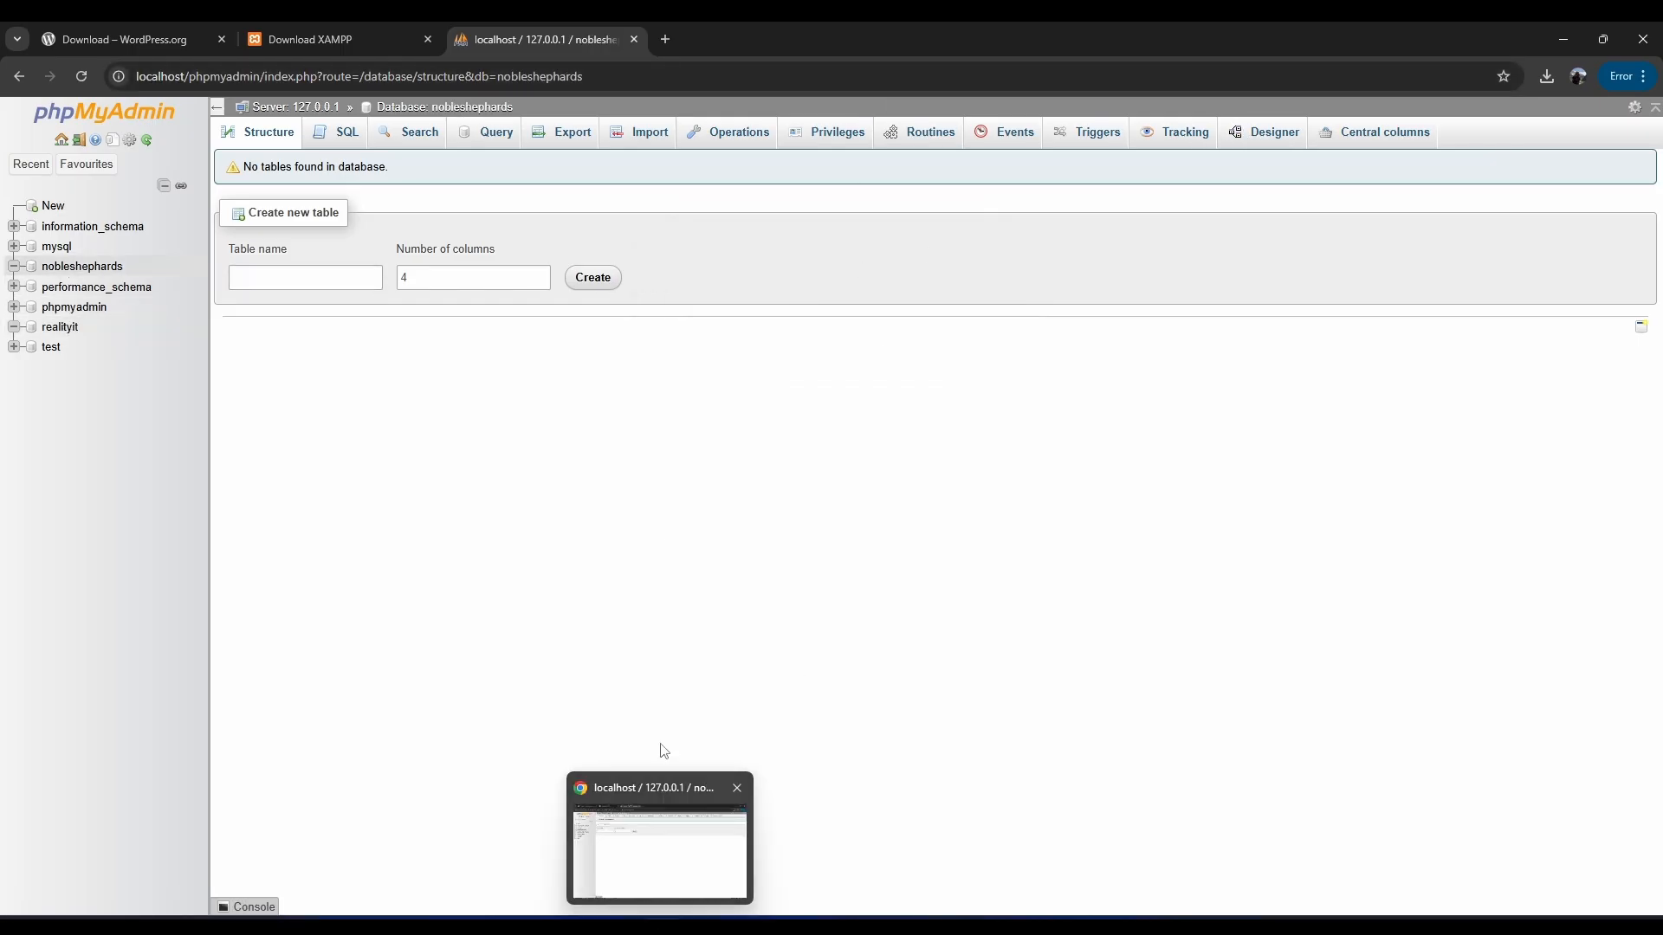
left_click(665, 39)
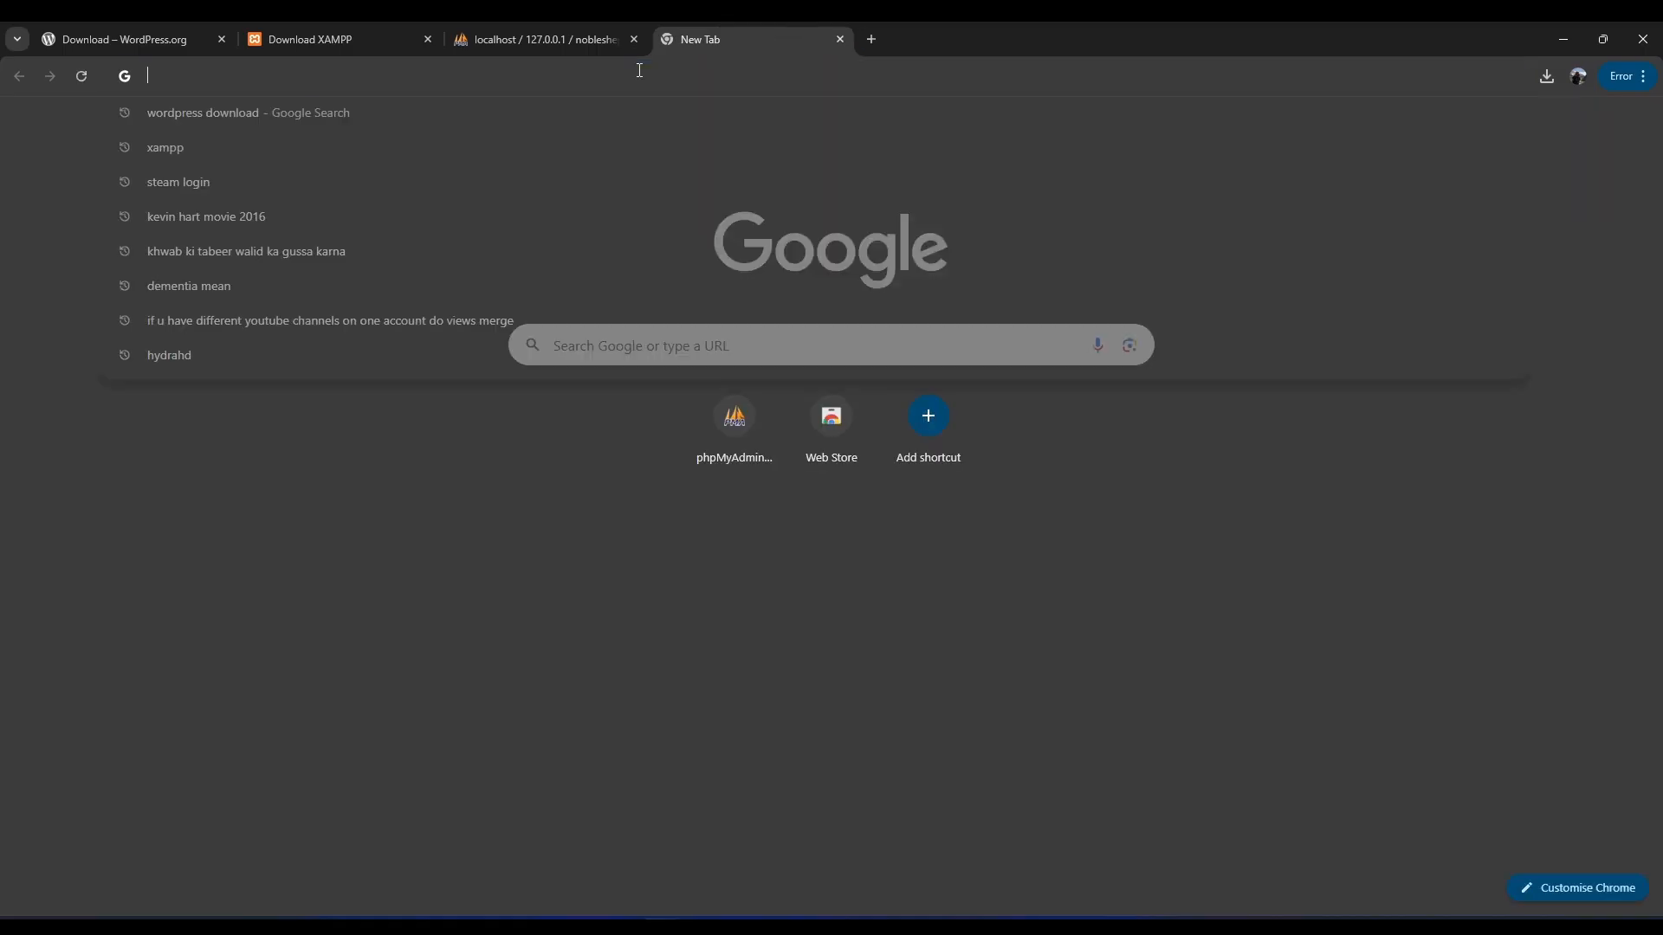
Load localhost/nobleshephards in the new tab.
type("loca")
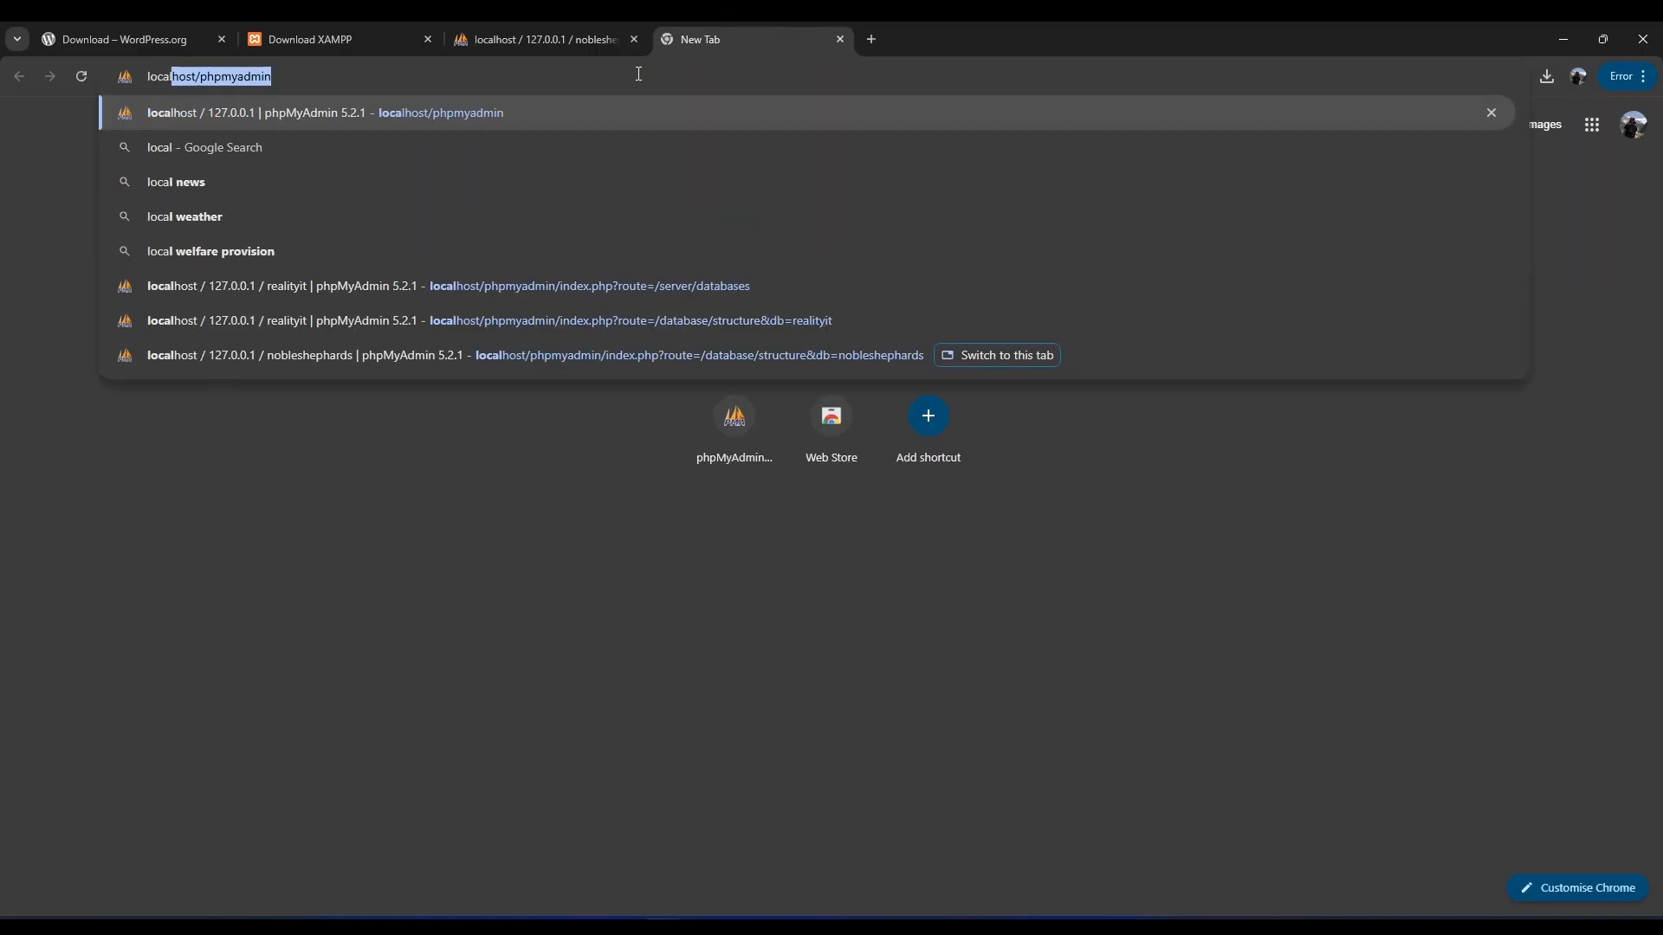
type("lhost/")
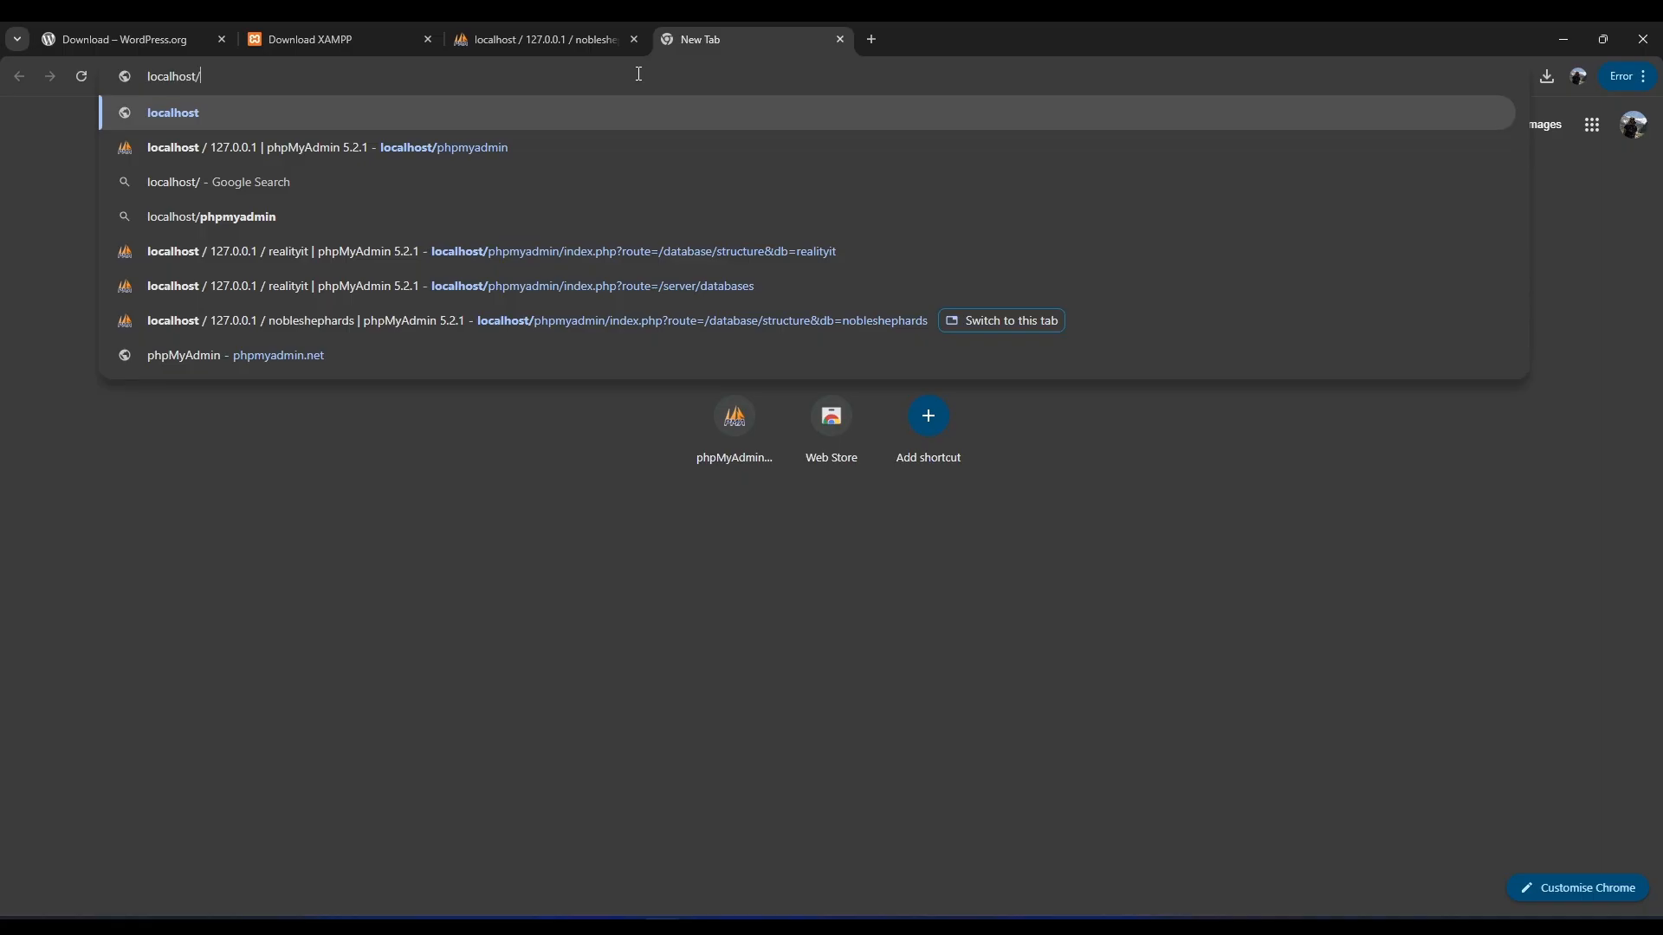
type("noble")
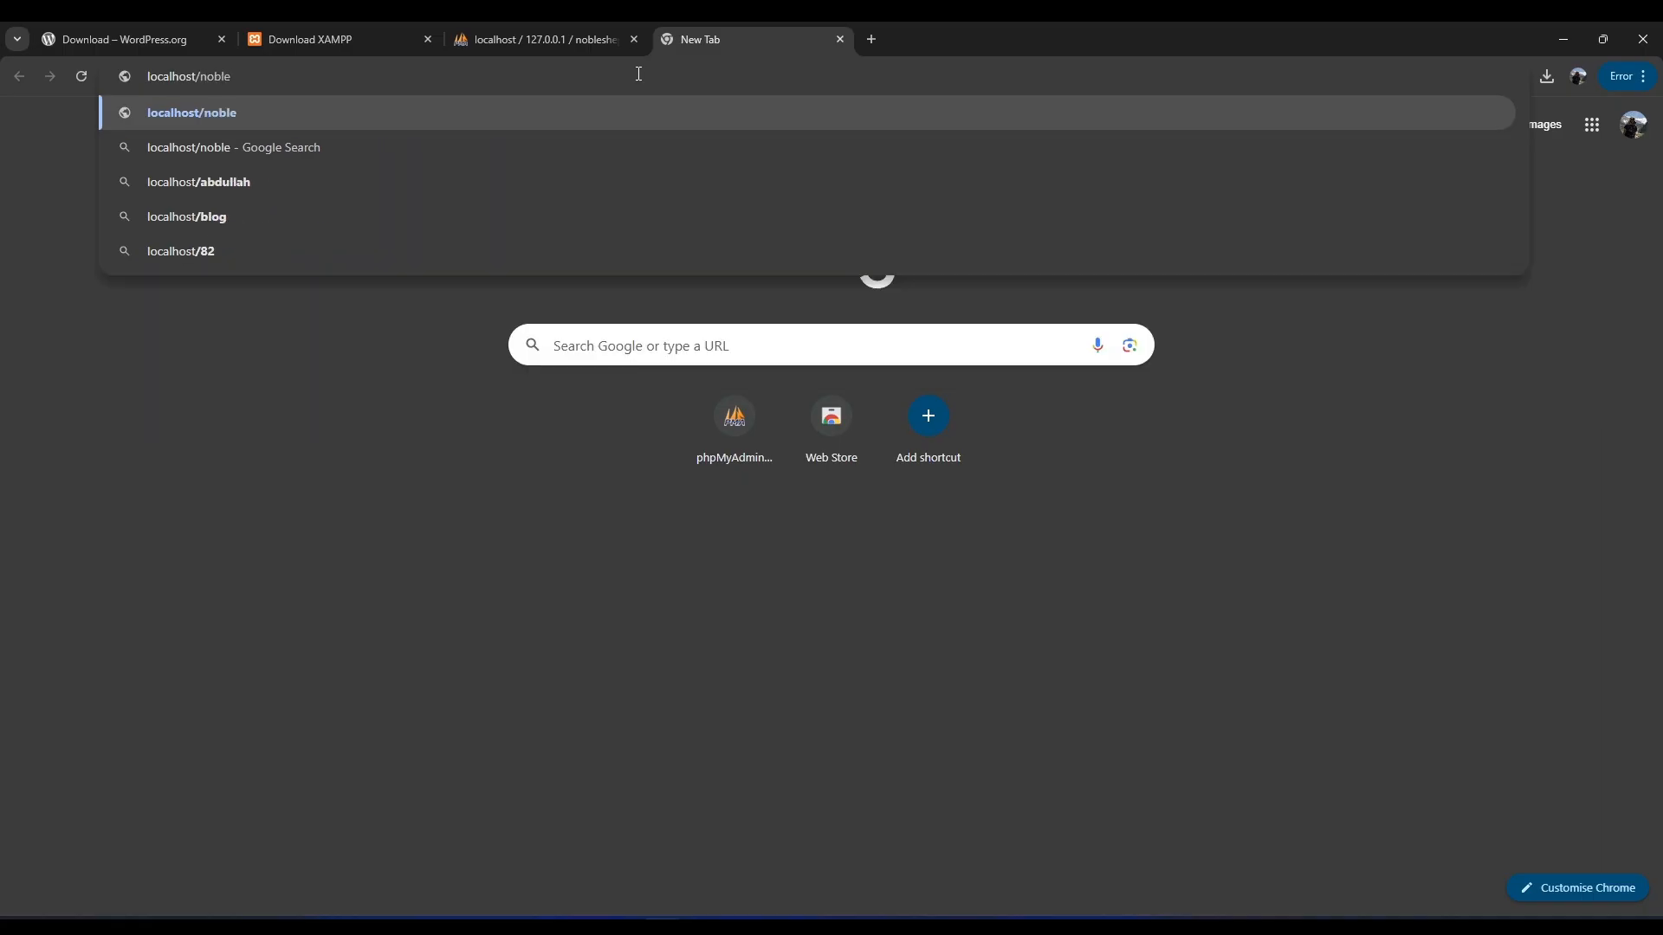
type("shephar")
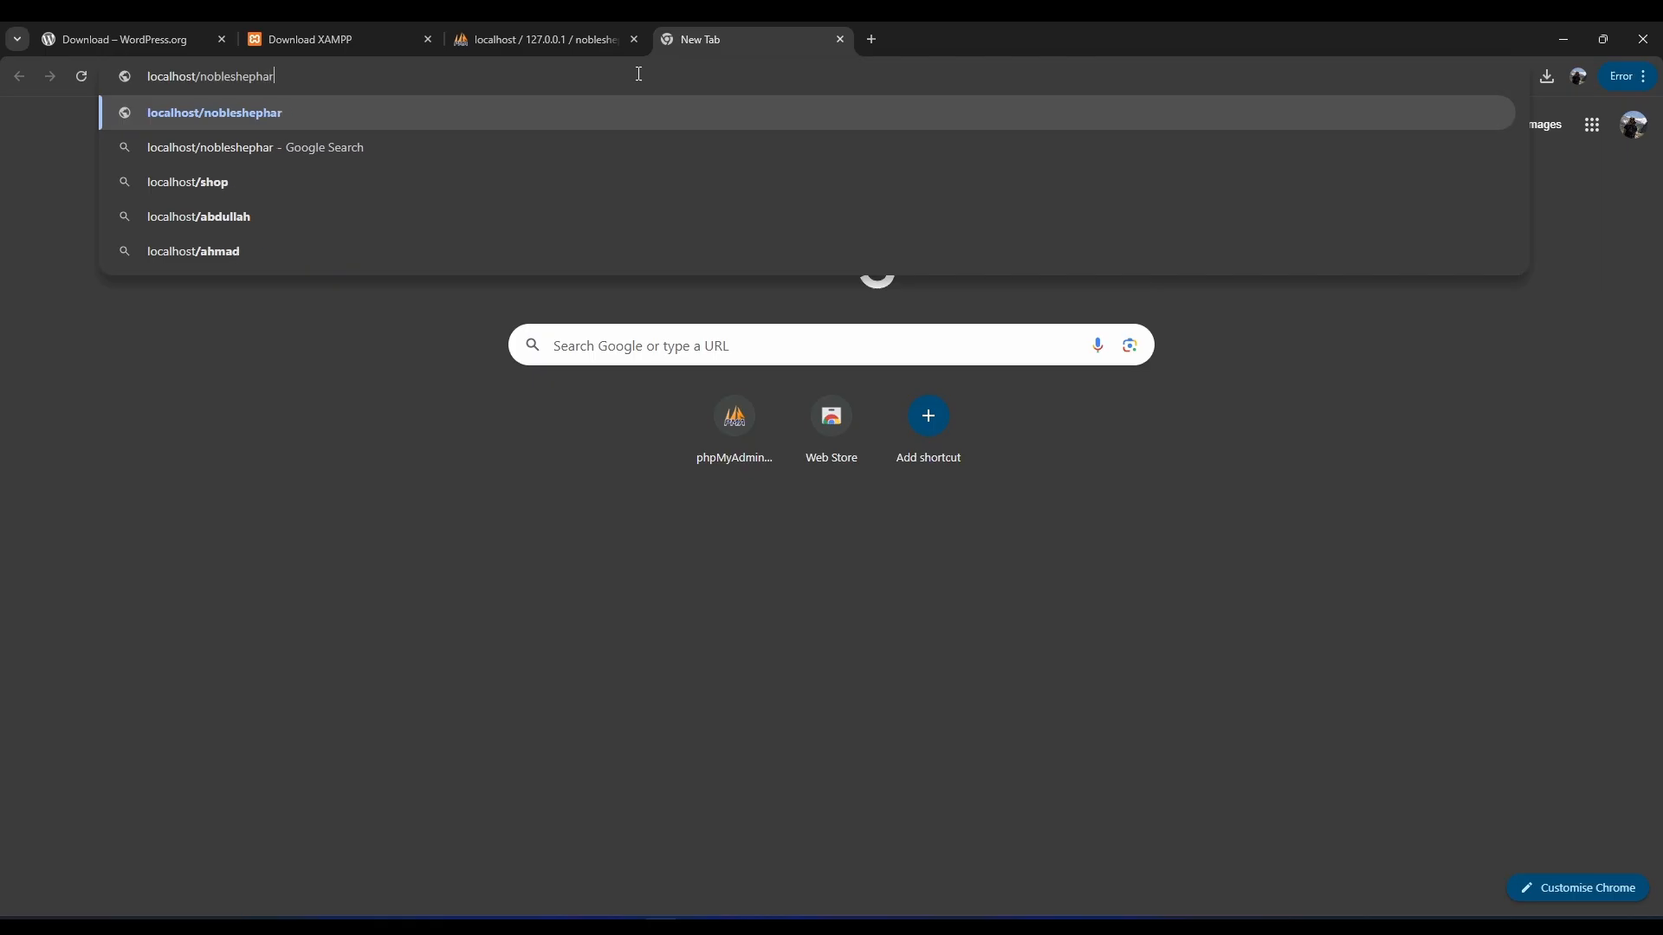
type("ds")
key("Return")
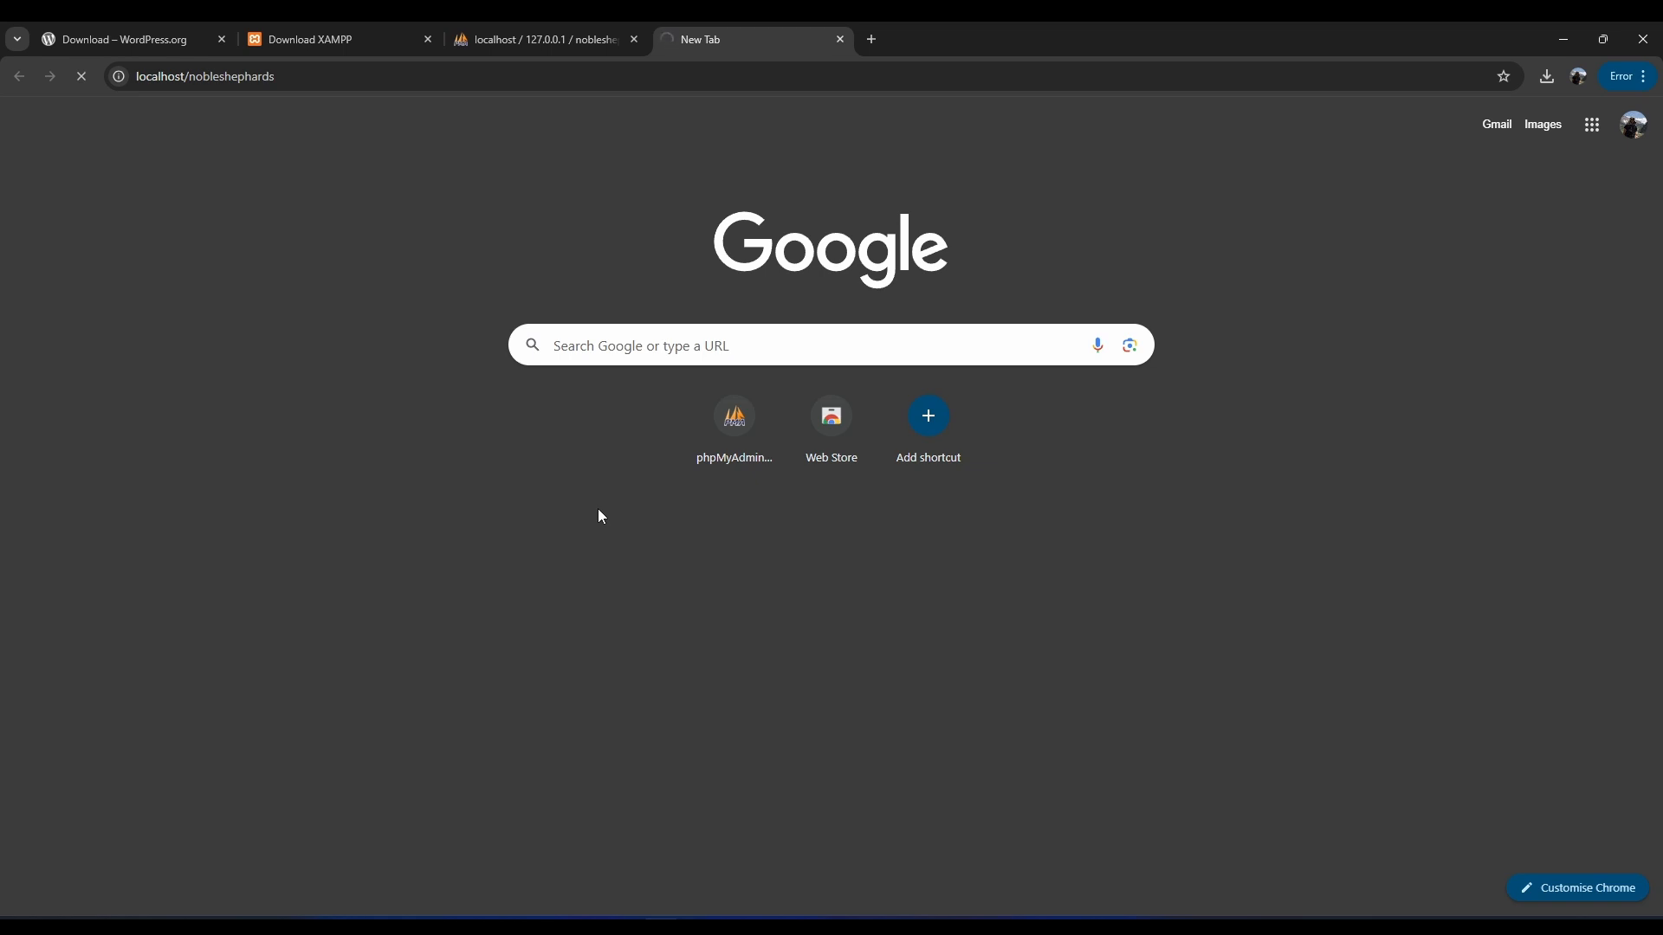
Move the XAMPP Control Panel aside and minimize it.
left_click(1156, 930)
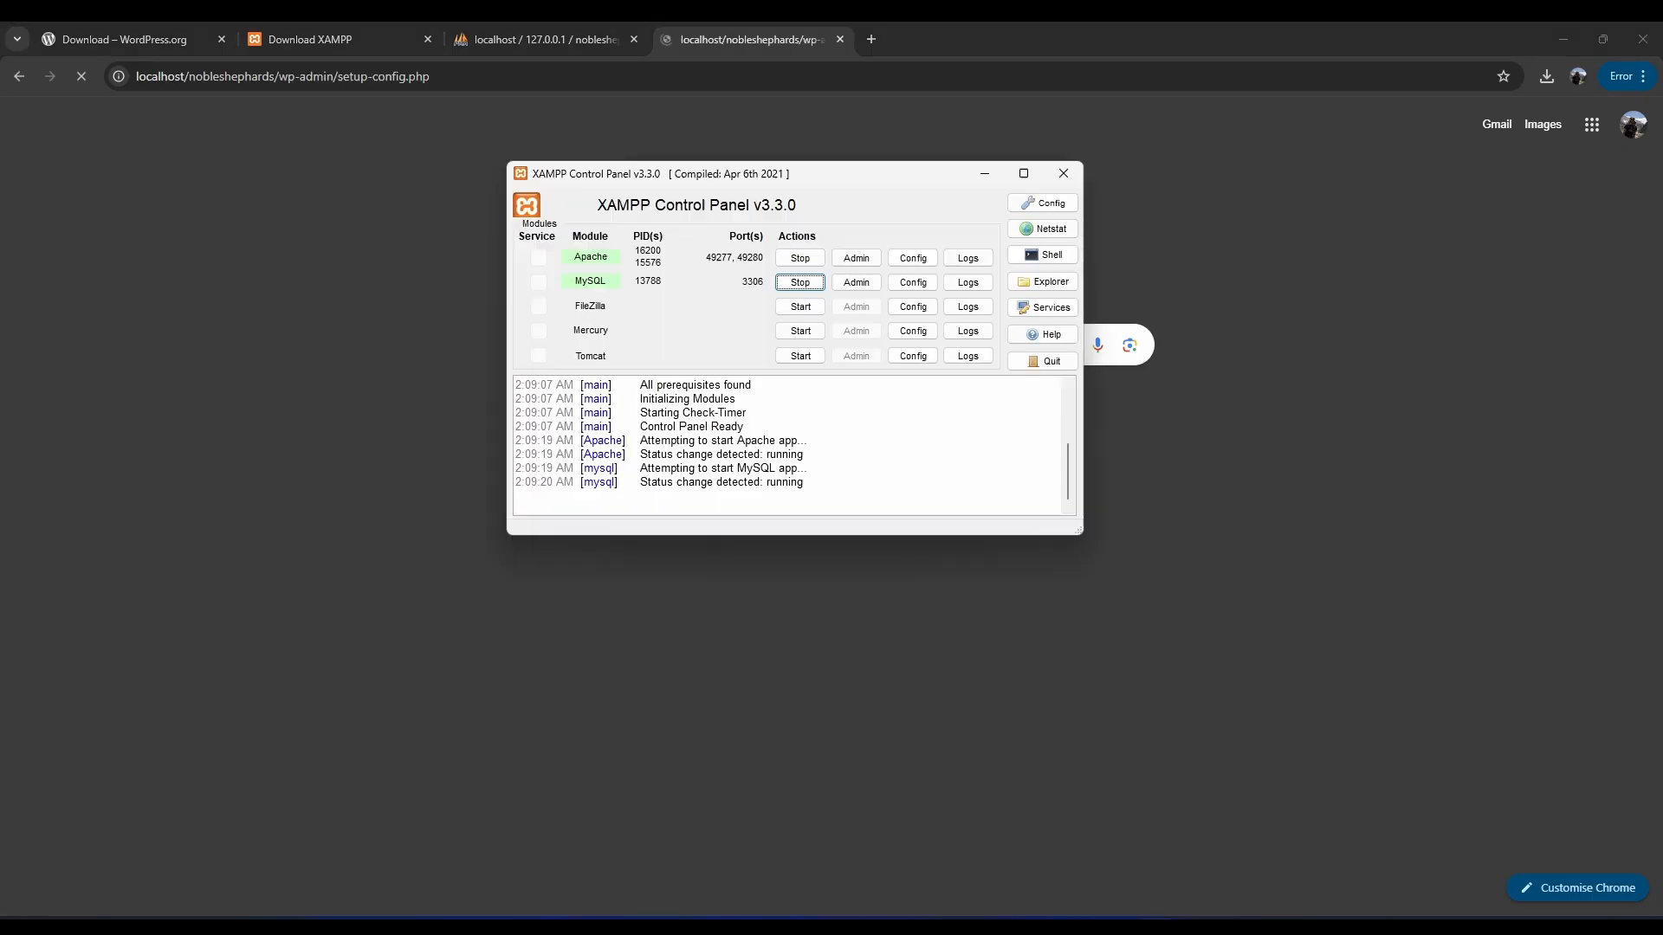
left_click_drag(769, 172, 685, 205)
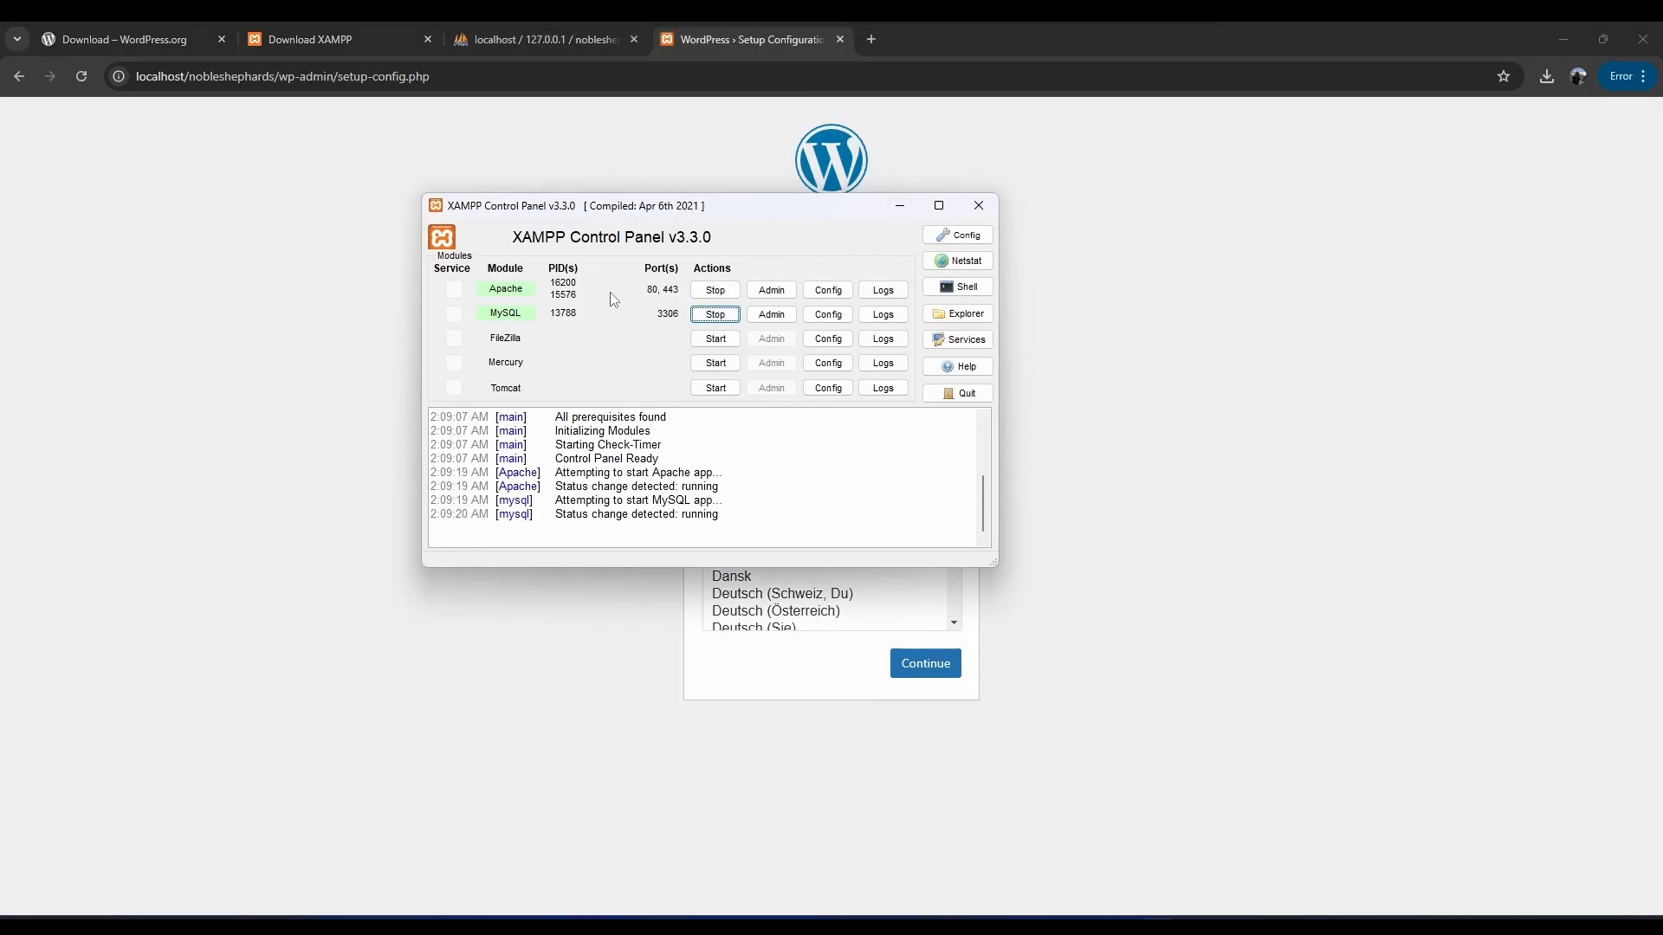
left_click(900, 206)
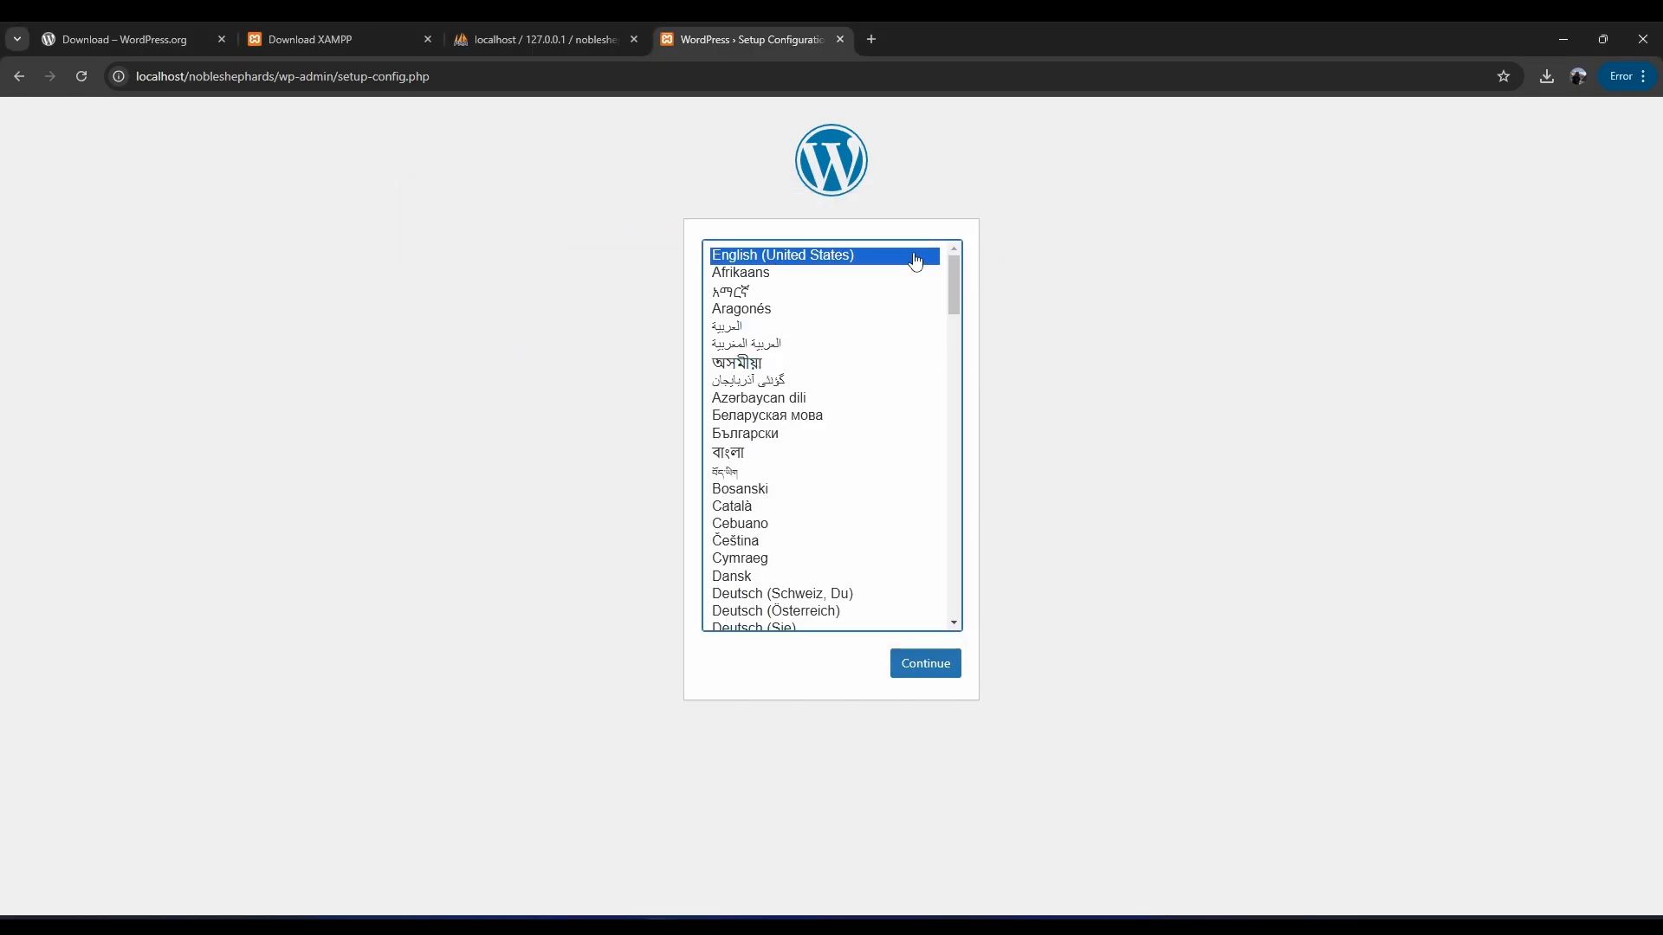
Continue setup in English (United States) past the welcome page.
left_click(923, 663)
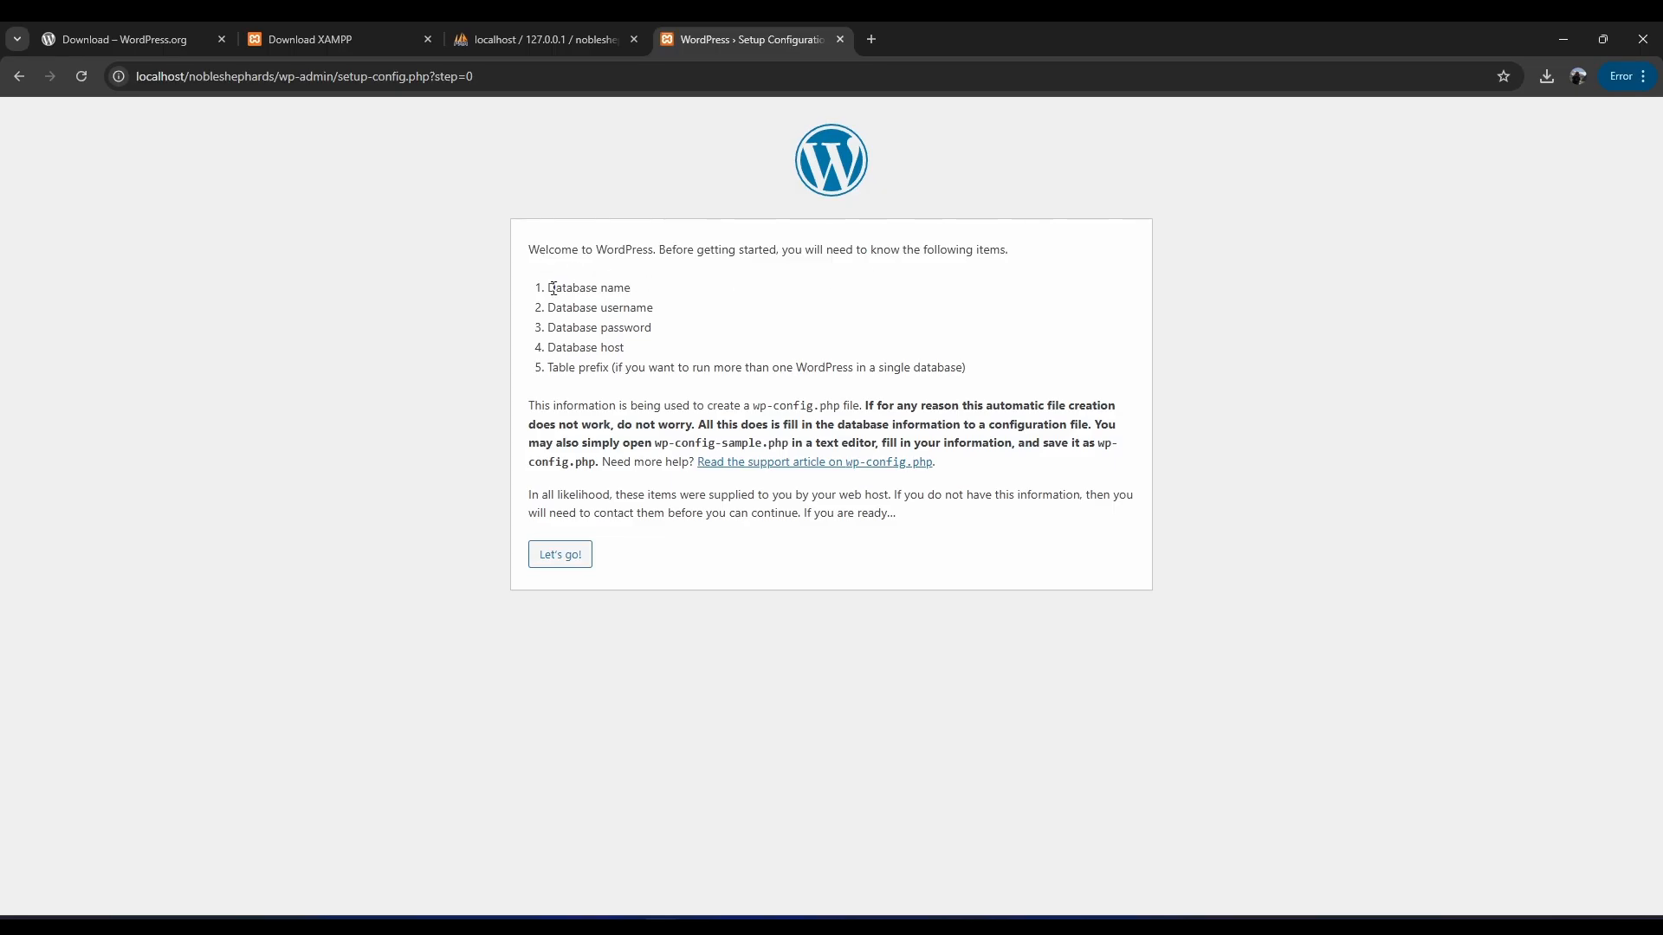
left_click_drag(547, 289, 637, 308)
left_click_drag(607, 328, 632, 330)
left_click_drag(586, 348, 624, 353)
left_click(558, 555)
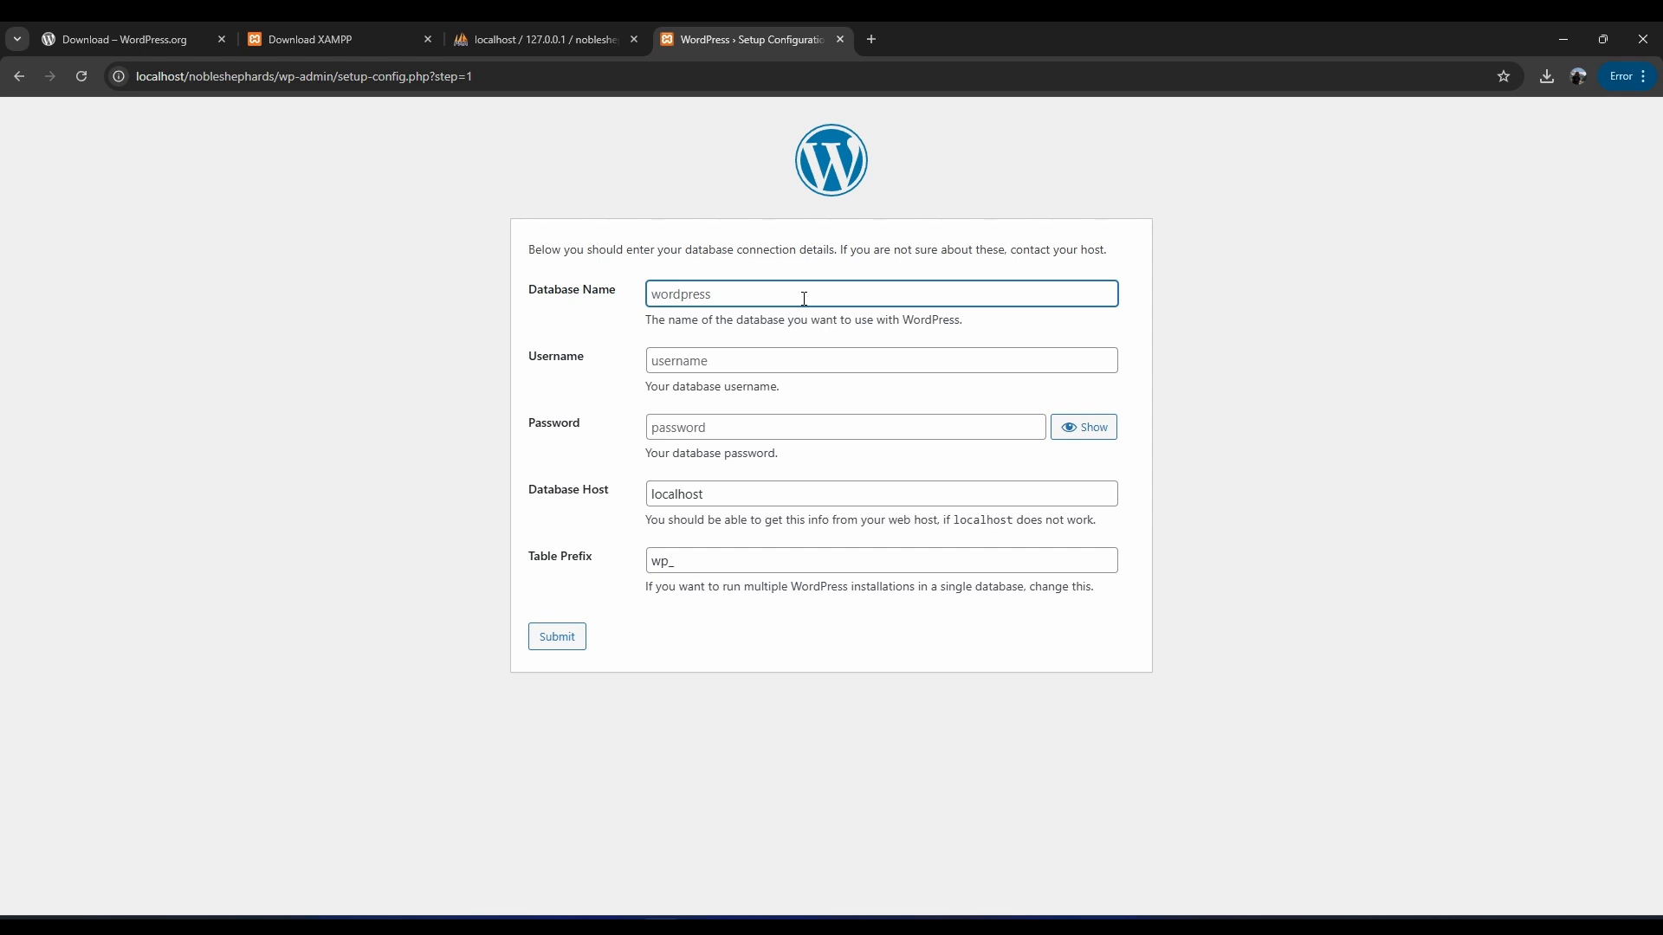
Submit database name nobleshephards with username root and a blank password.
type("nobleshephards")
key("ctrl+a")
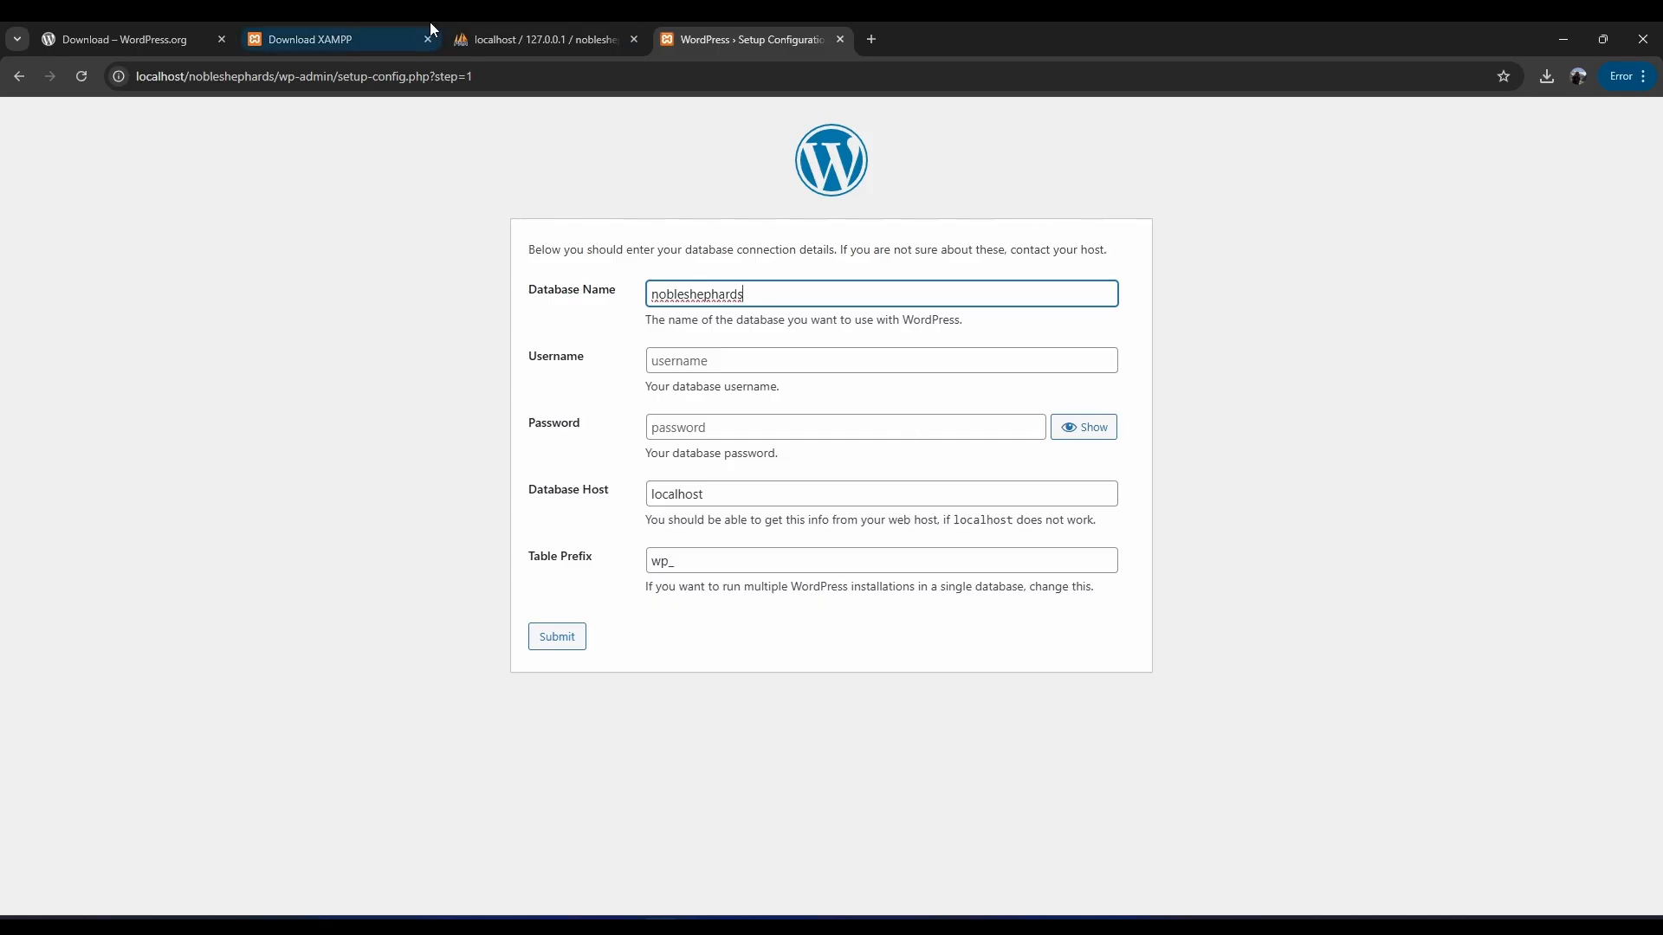
left_click(498, 35)
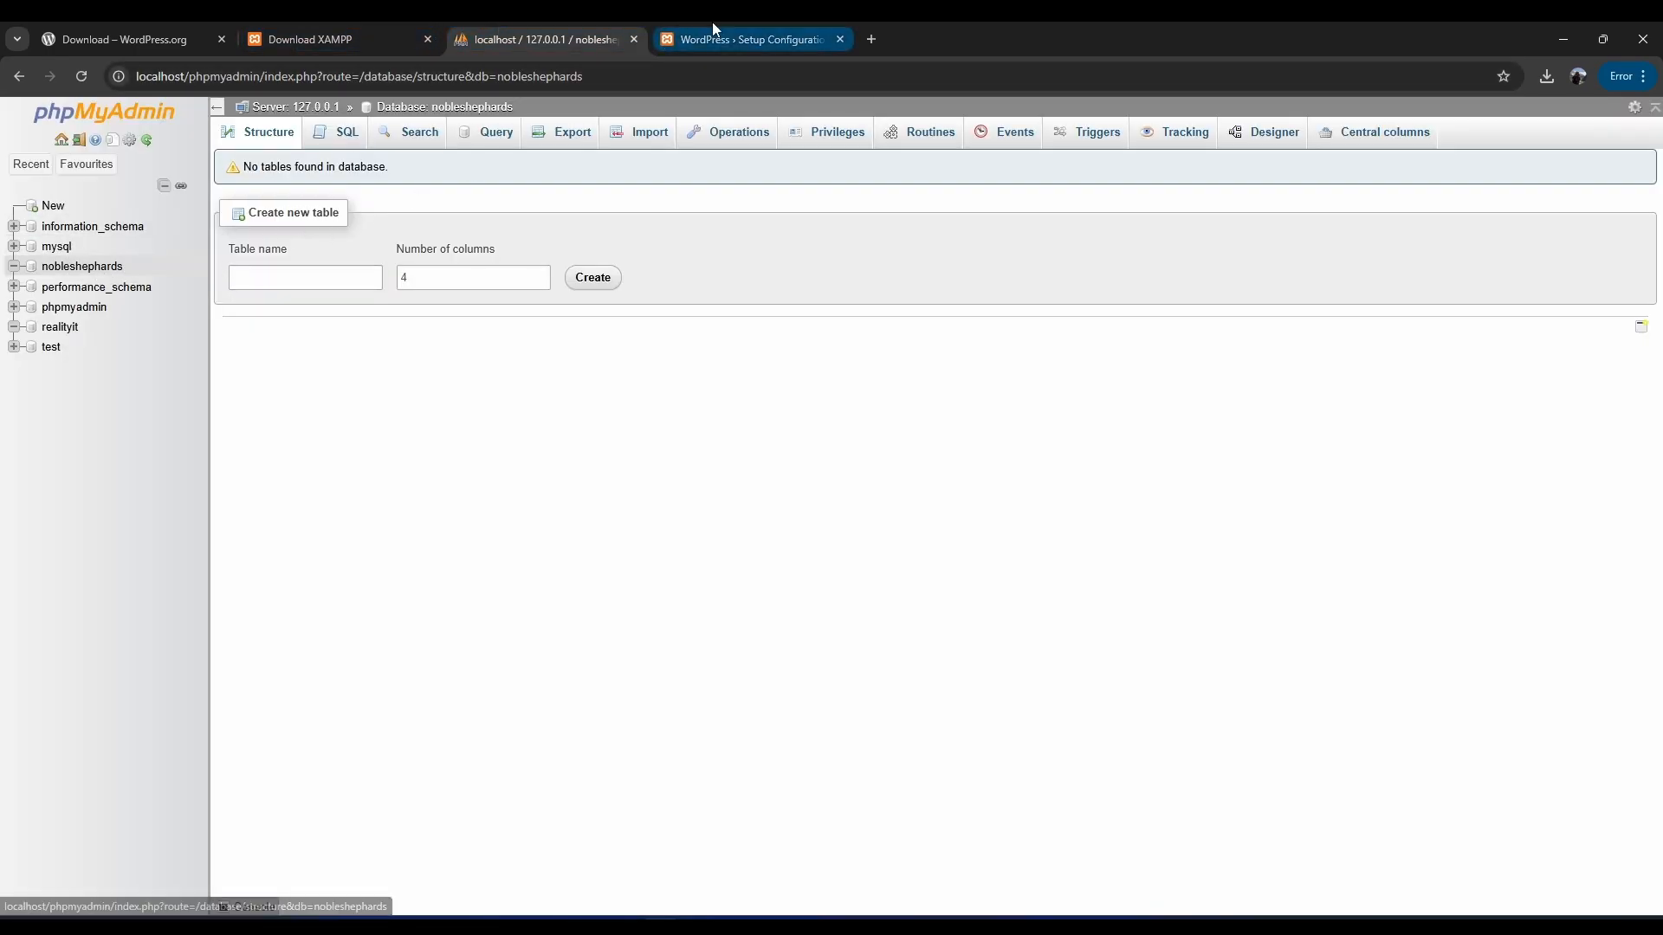
left_click(734, 36)
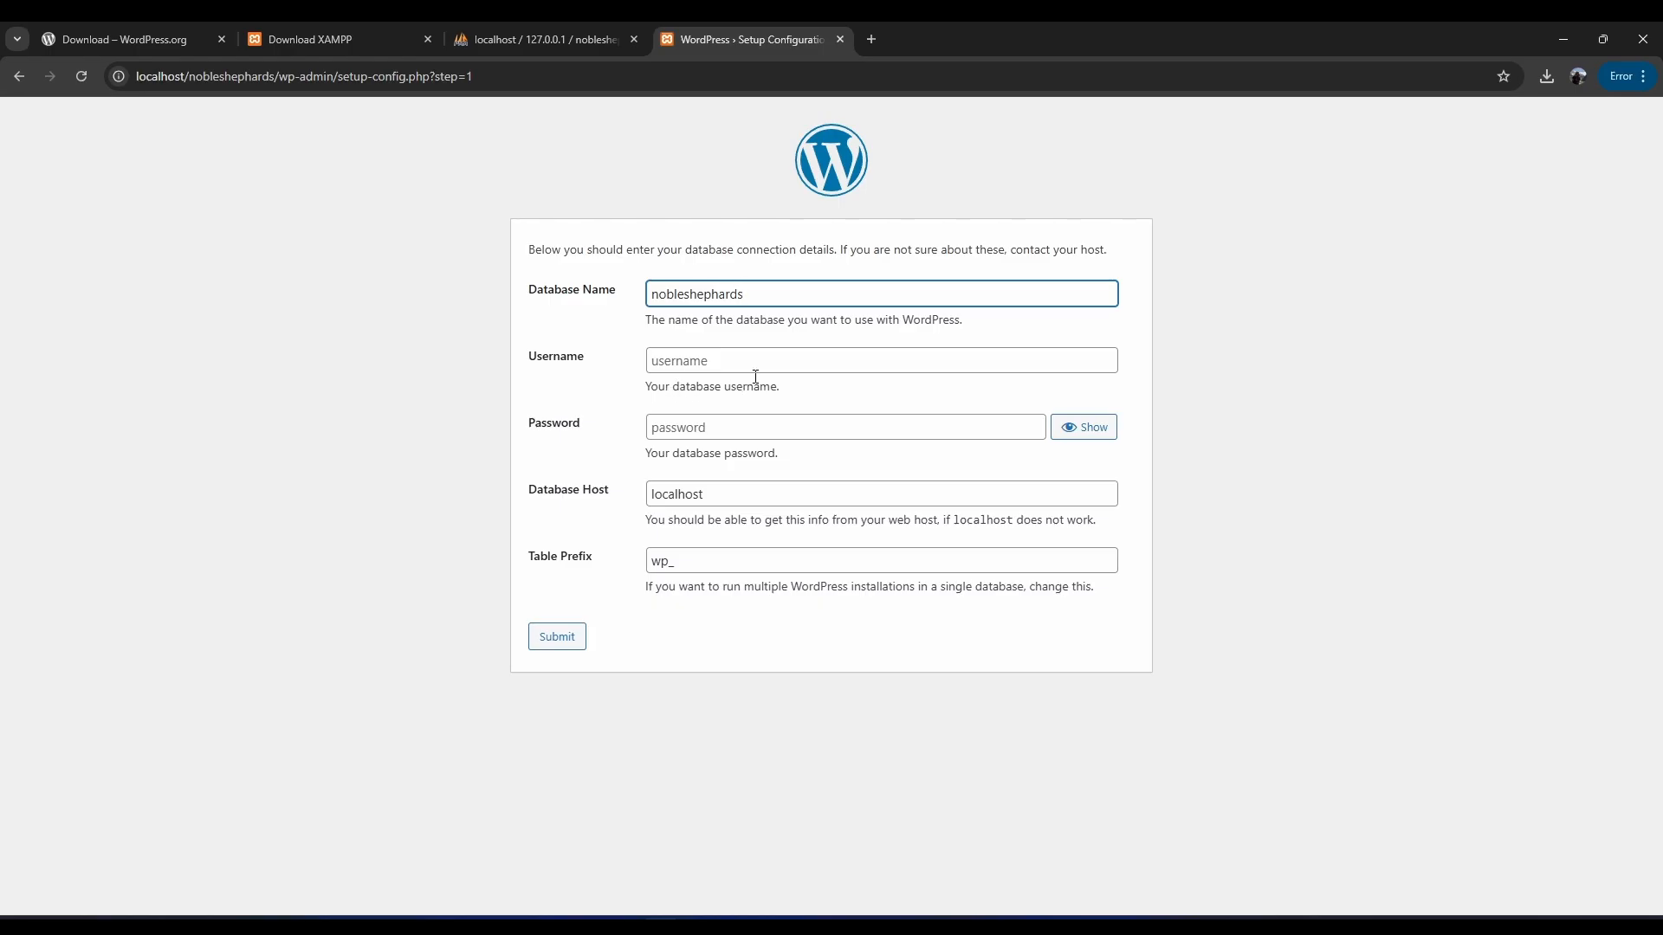
left_click(784, 360)
type("root")
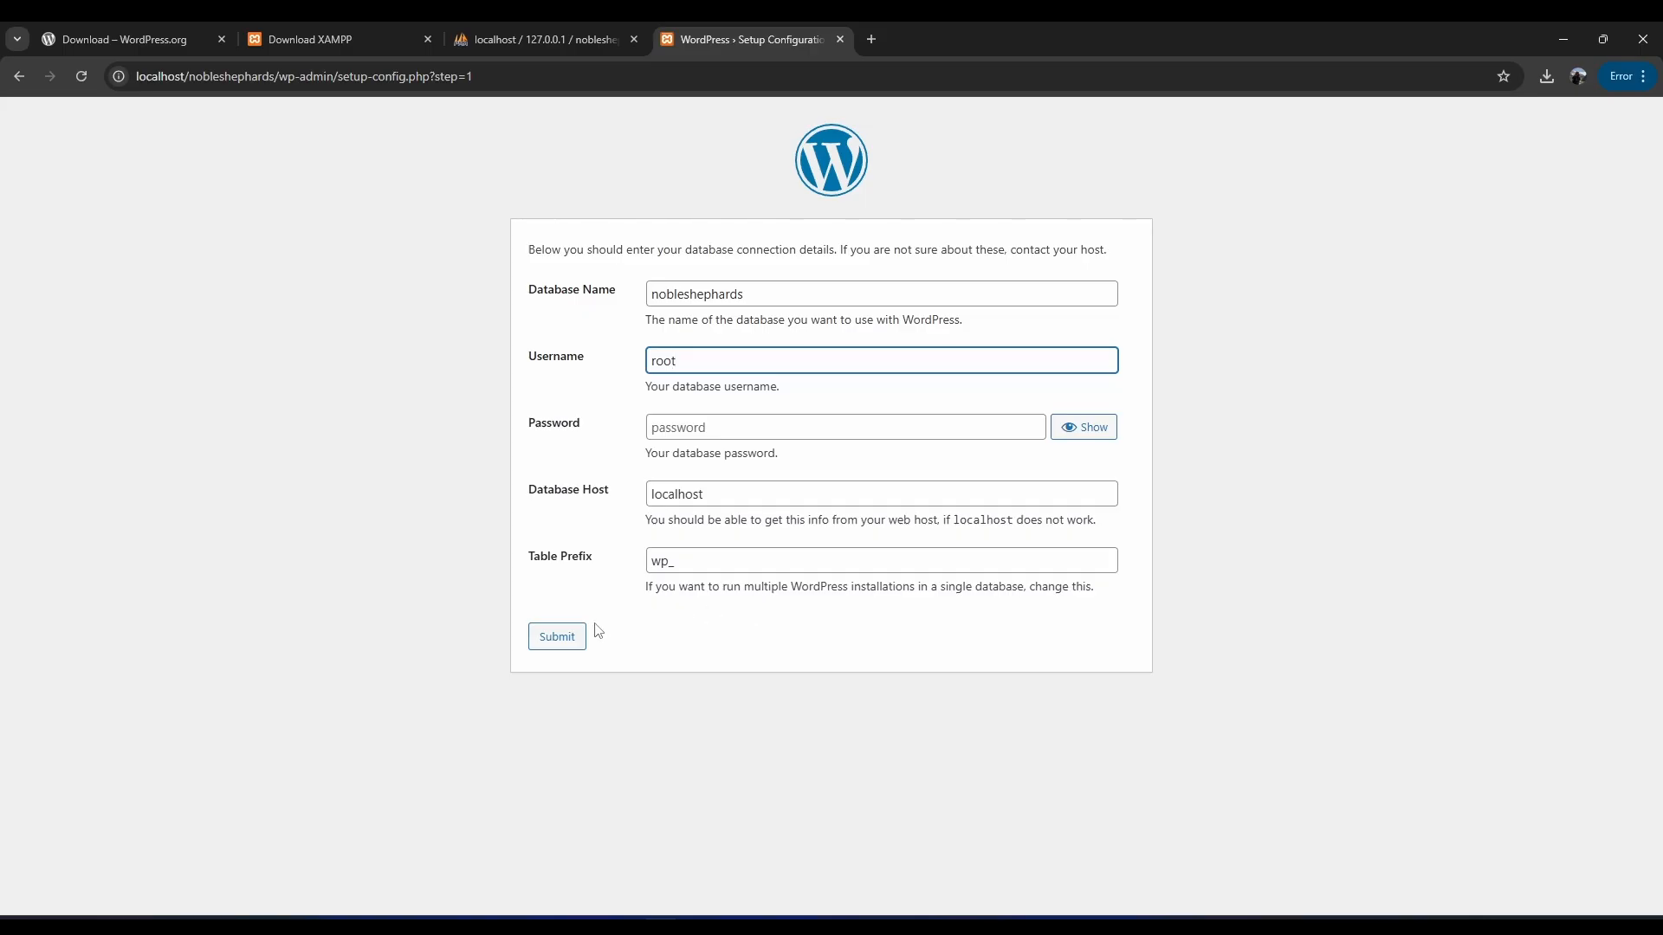
left_click(562, 641)
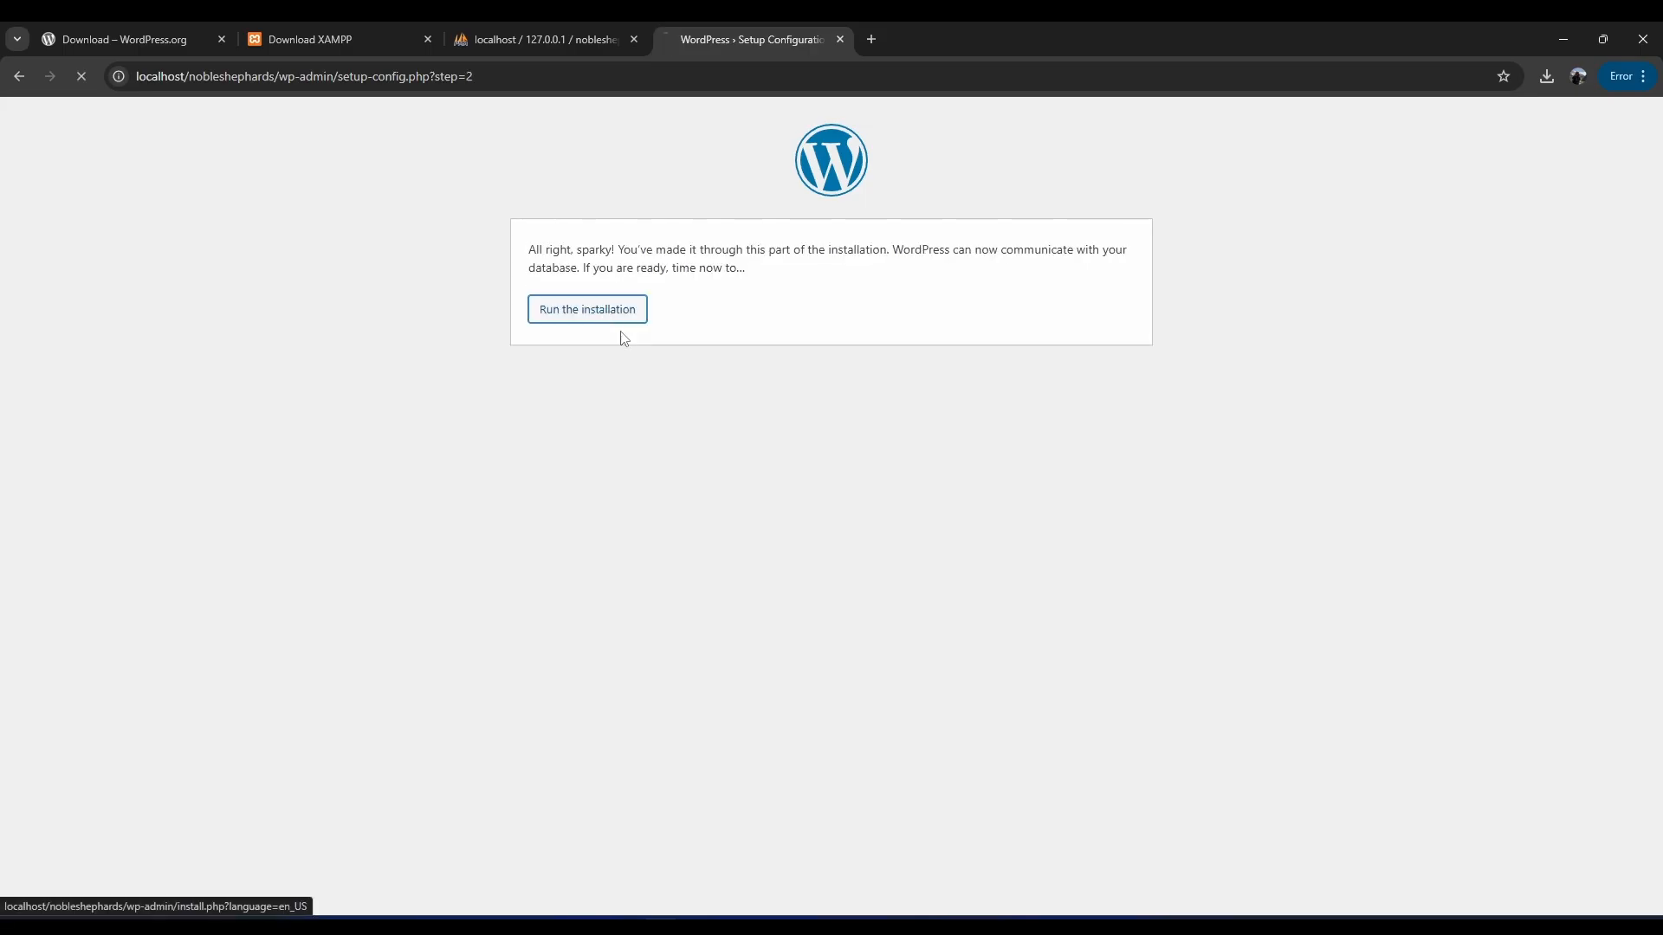
Run the installation and enter the site title NobleShephards.
left_click(619, 319)
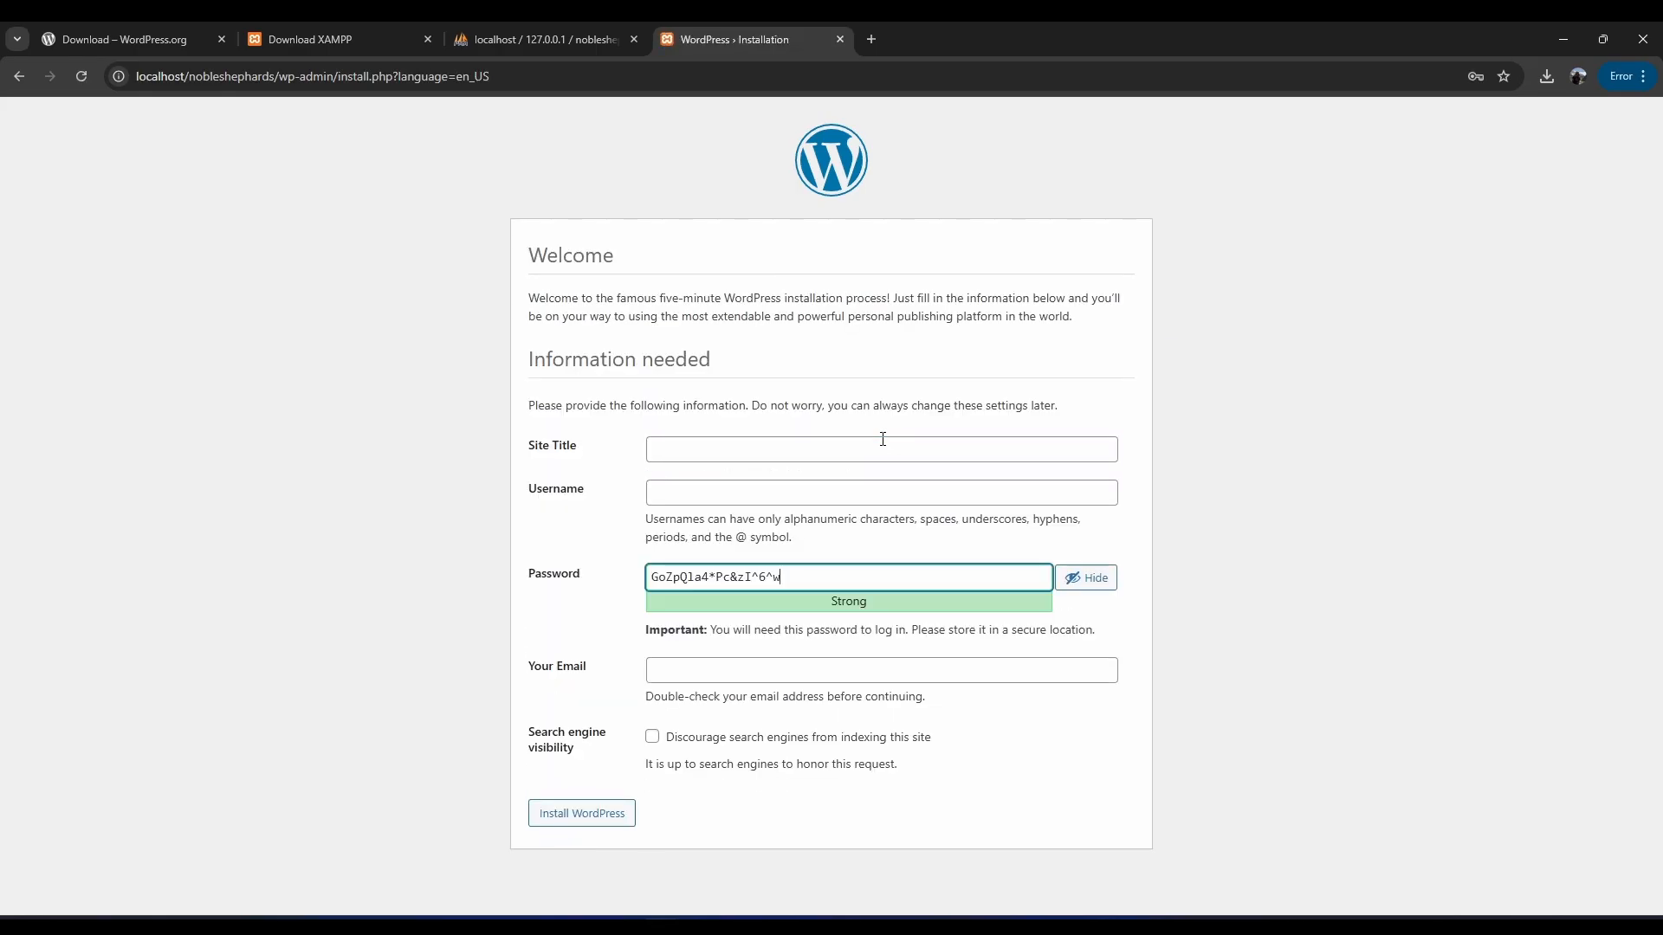
left_click(854, 451)
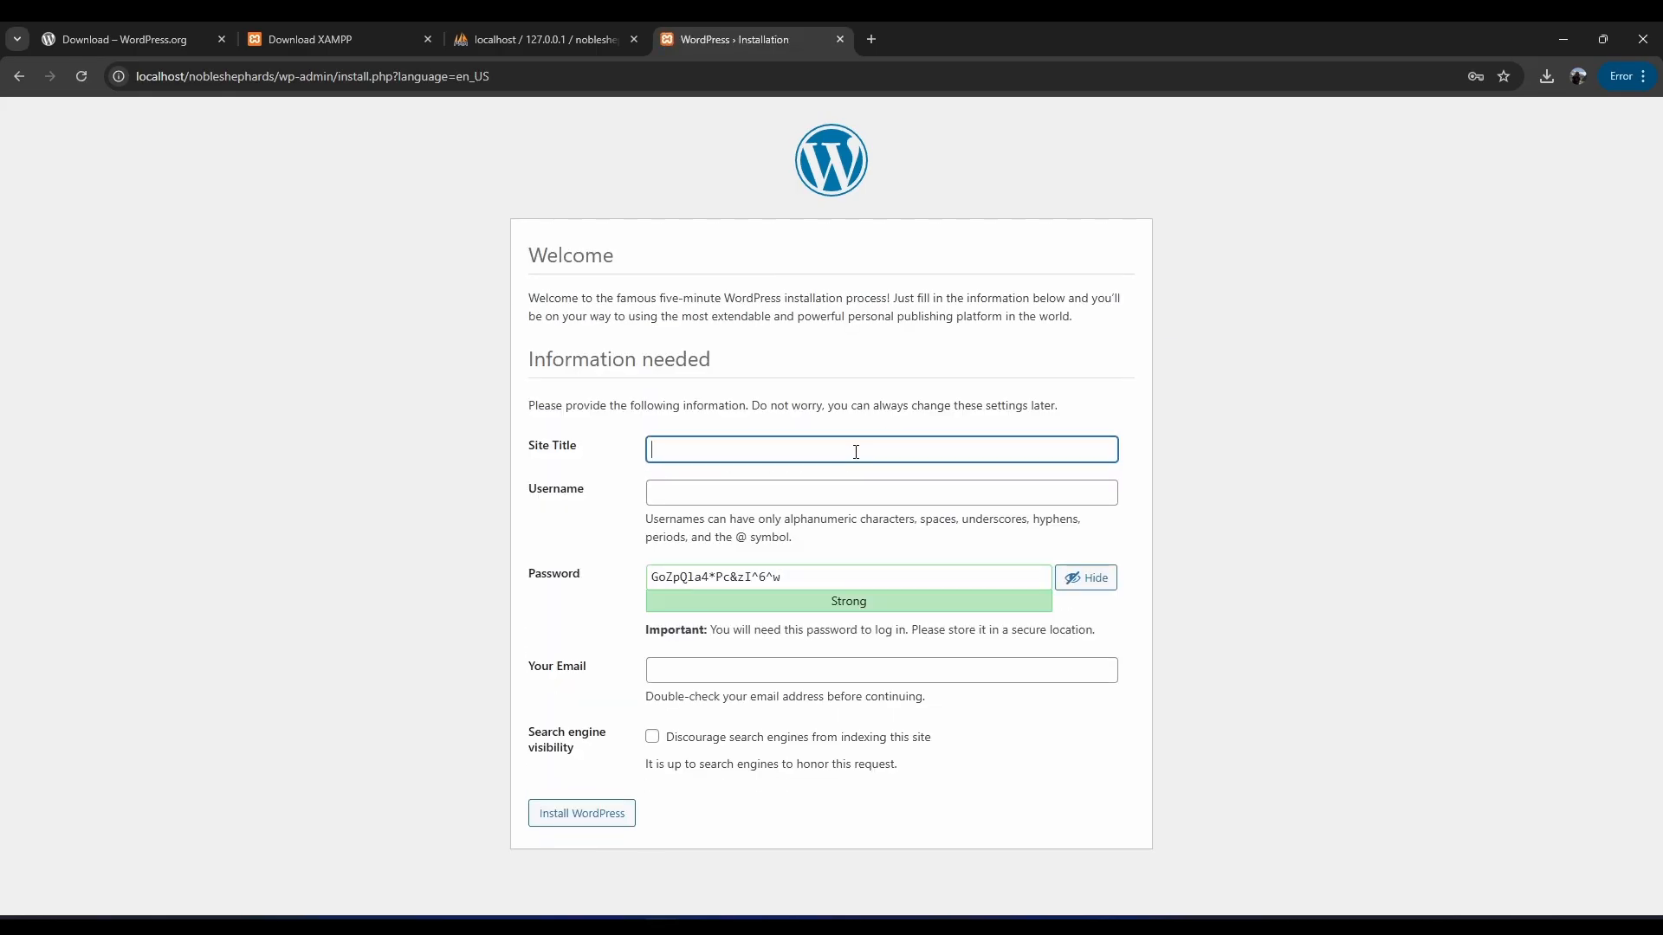
type("Noble")
key("BackSpace")
type("Shephards")
Enter an admin username and a weak password, confirm it, and begin the e-mail.
left_click(830, 496)
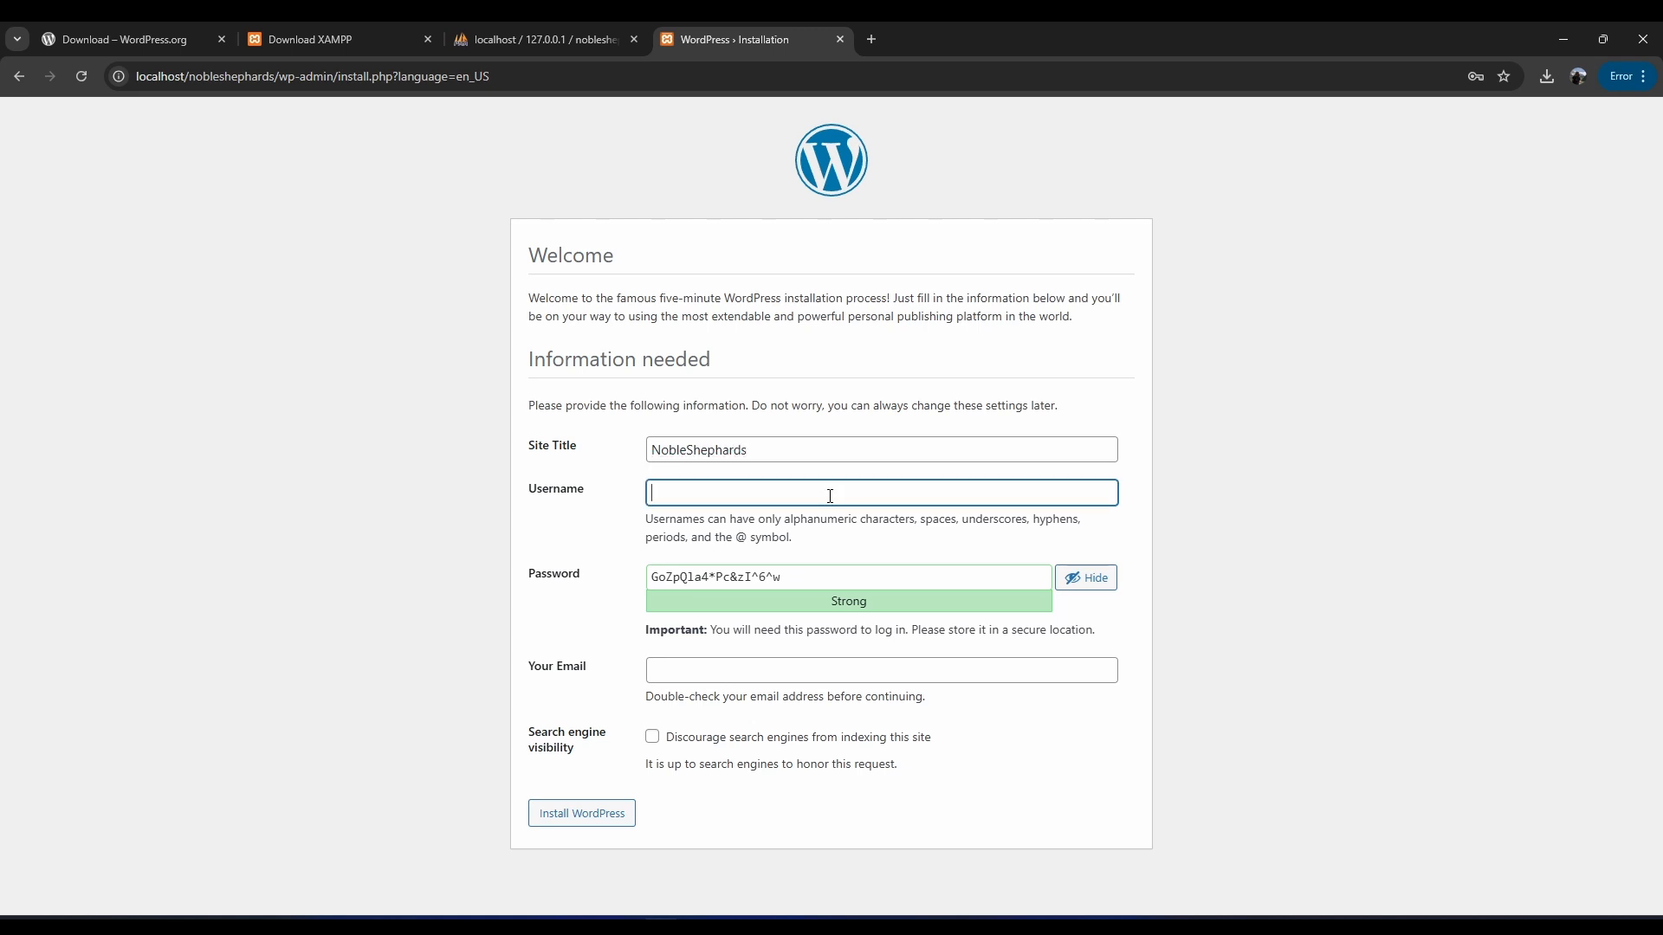
type("admin")
key("Tab")
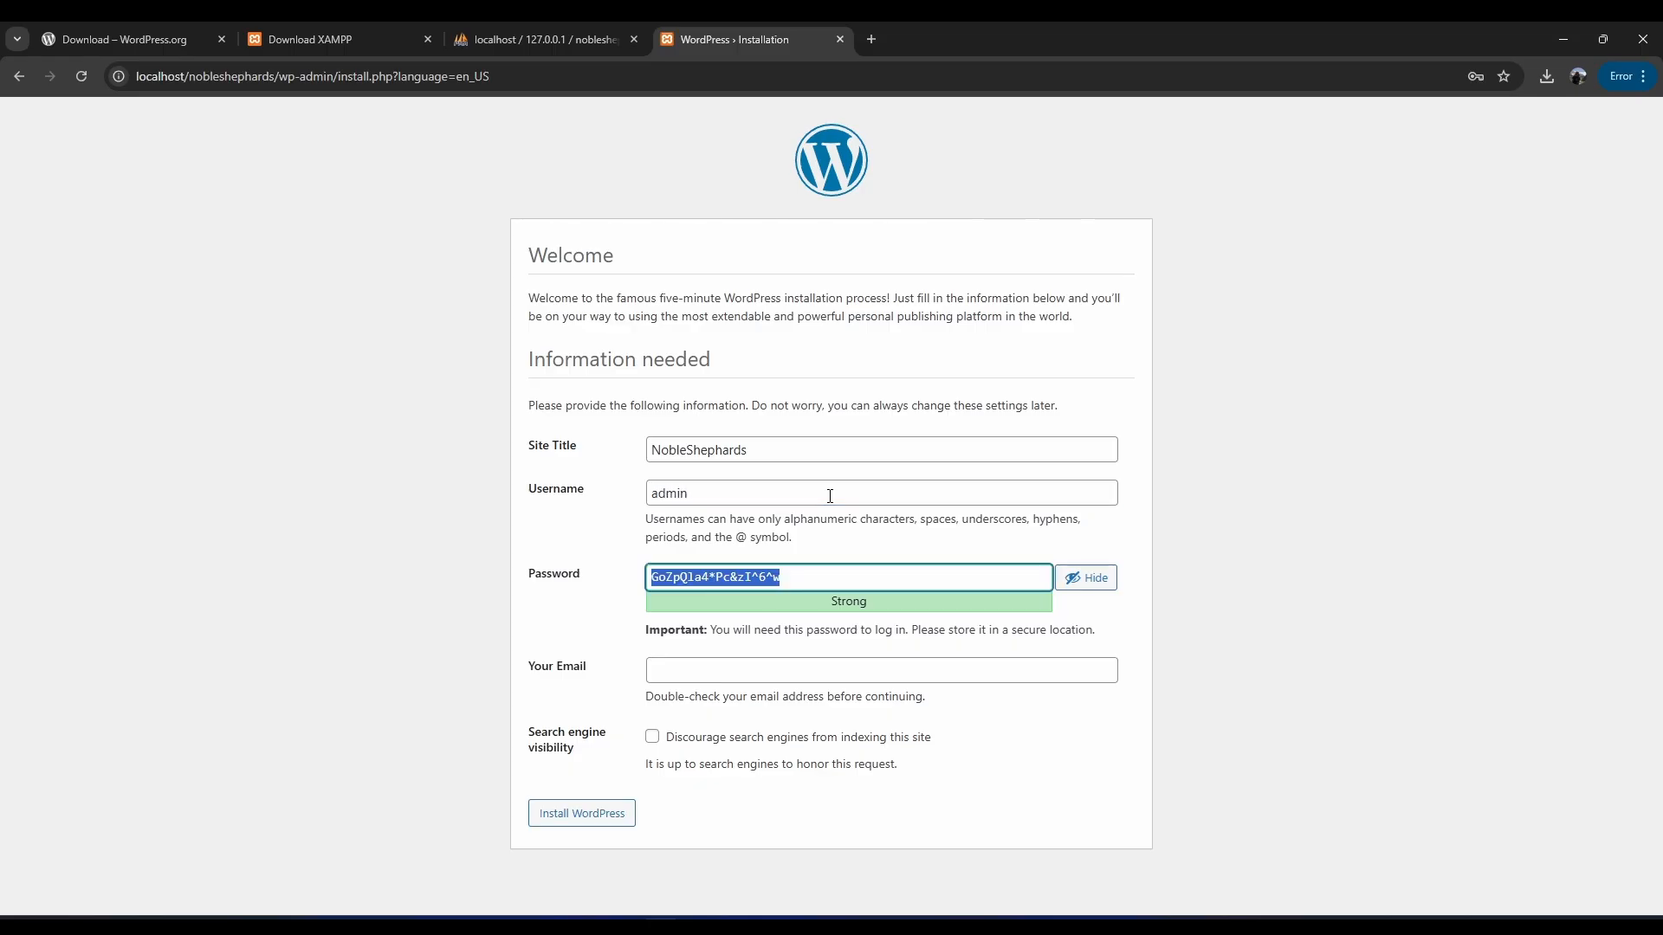
type("wp")
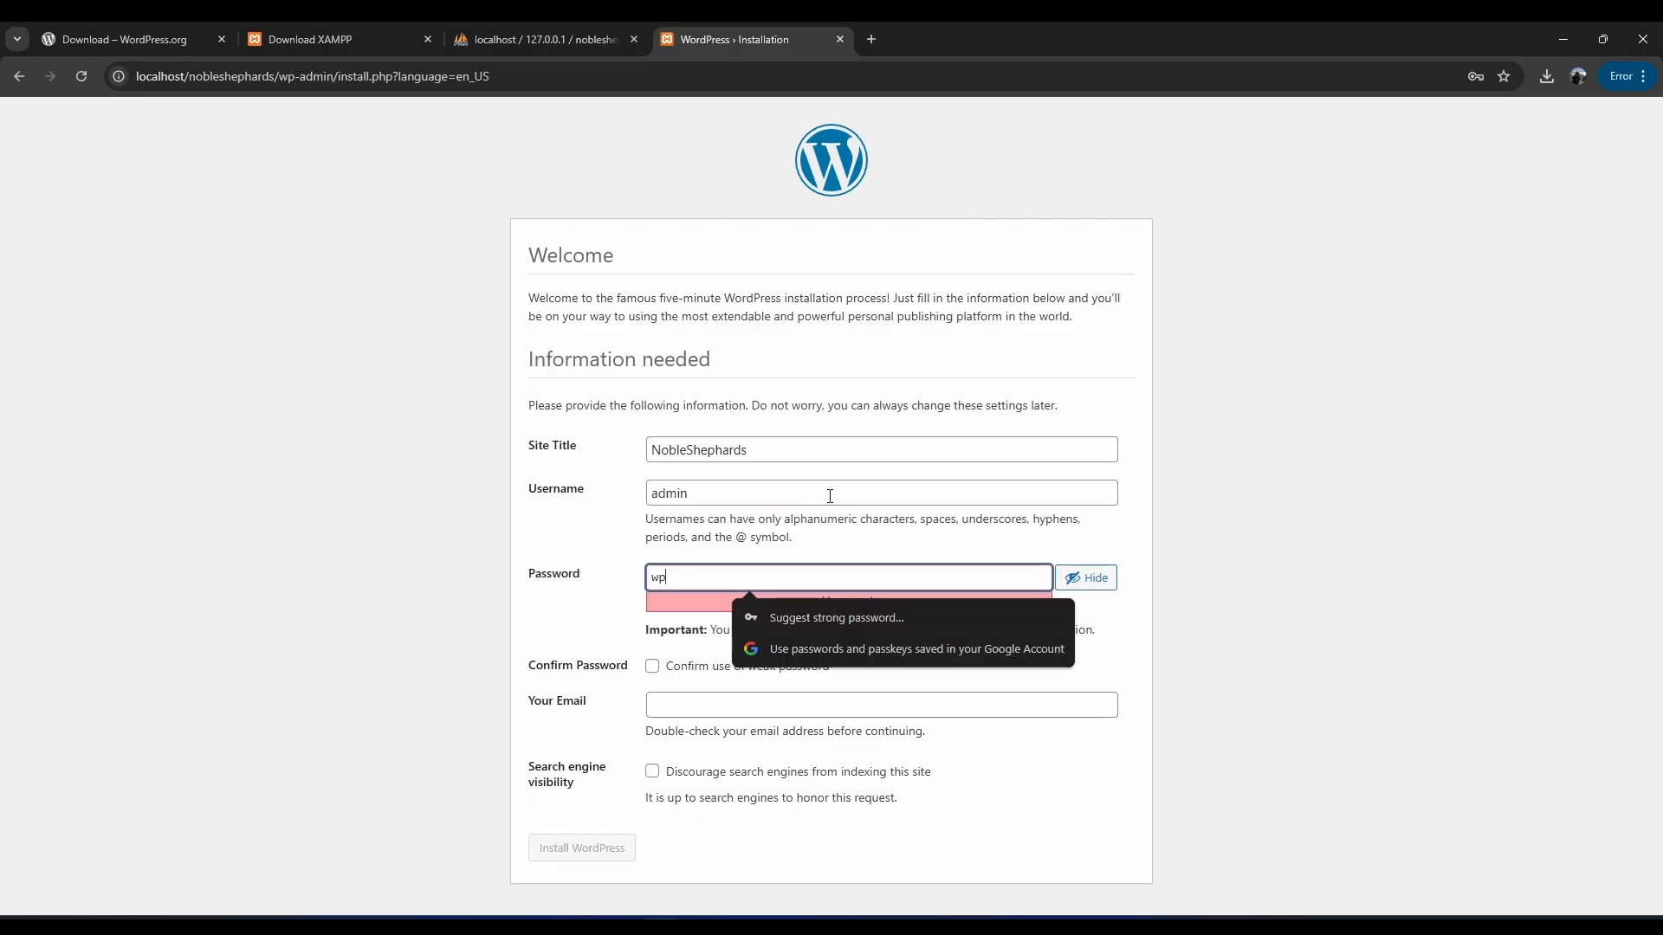
type("dmin123")
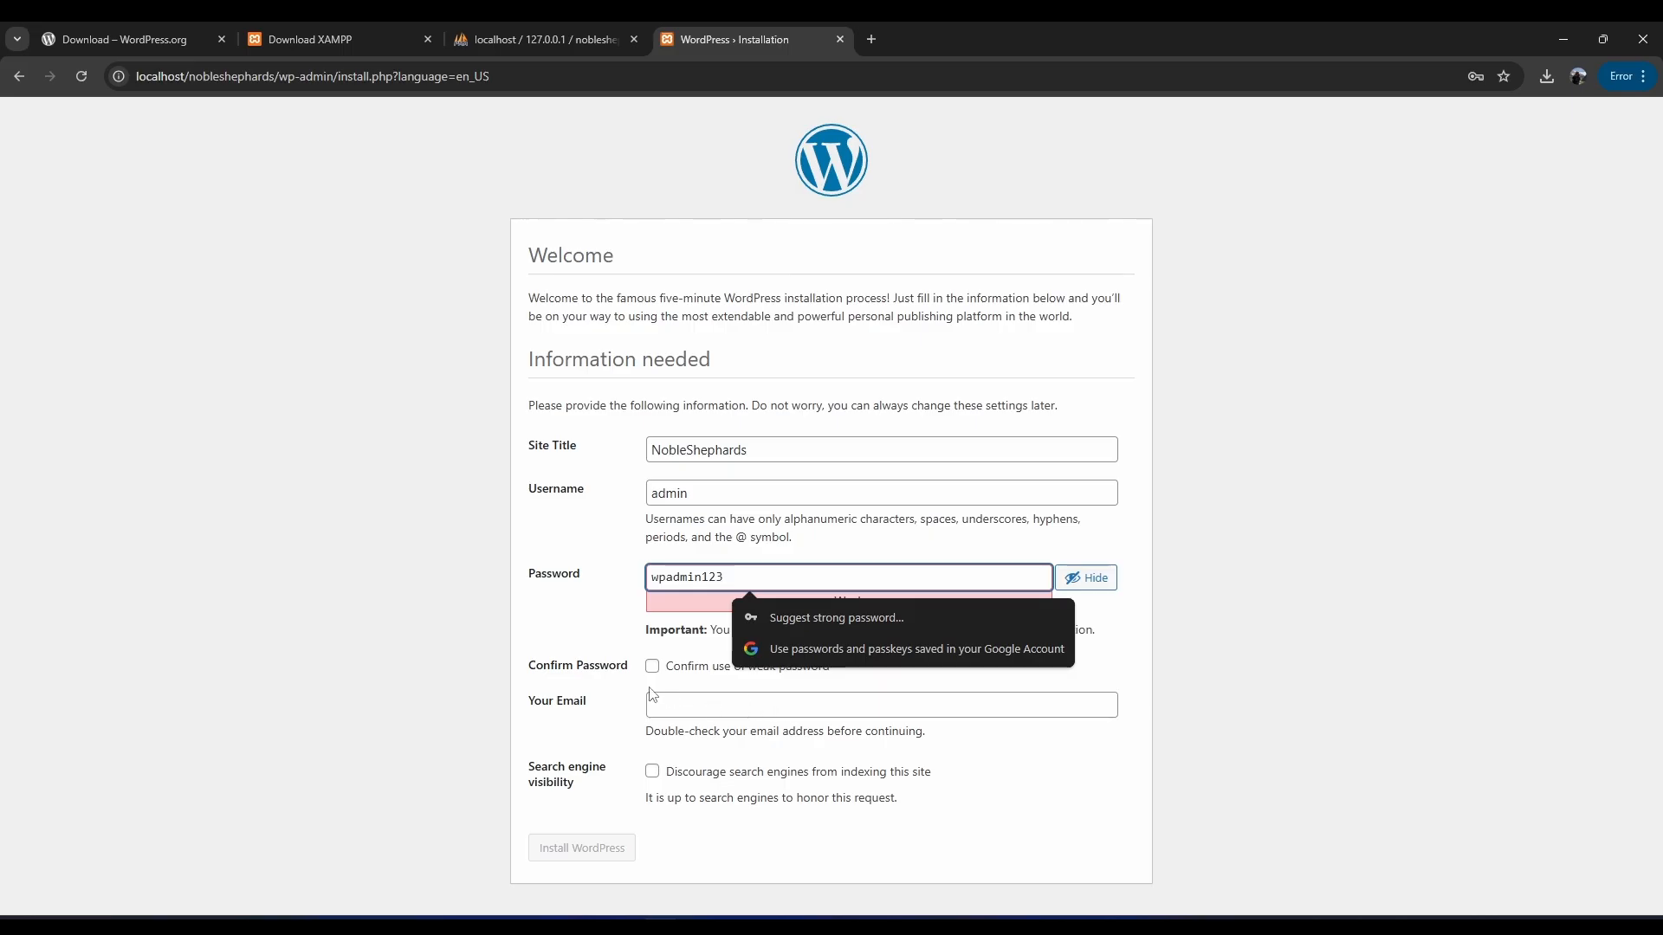
left_click(1267, 668)
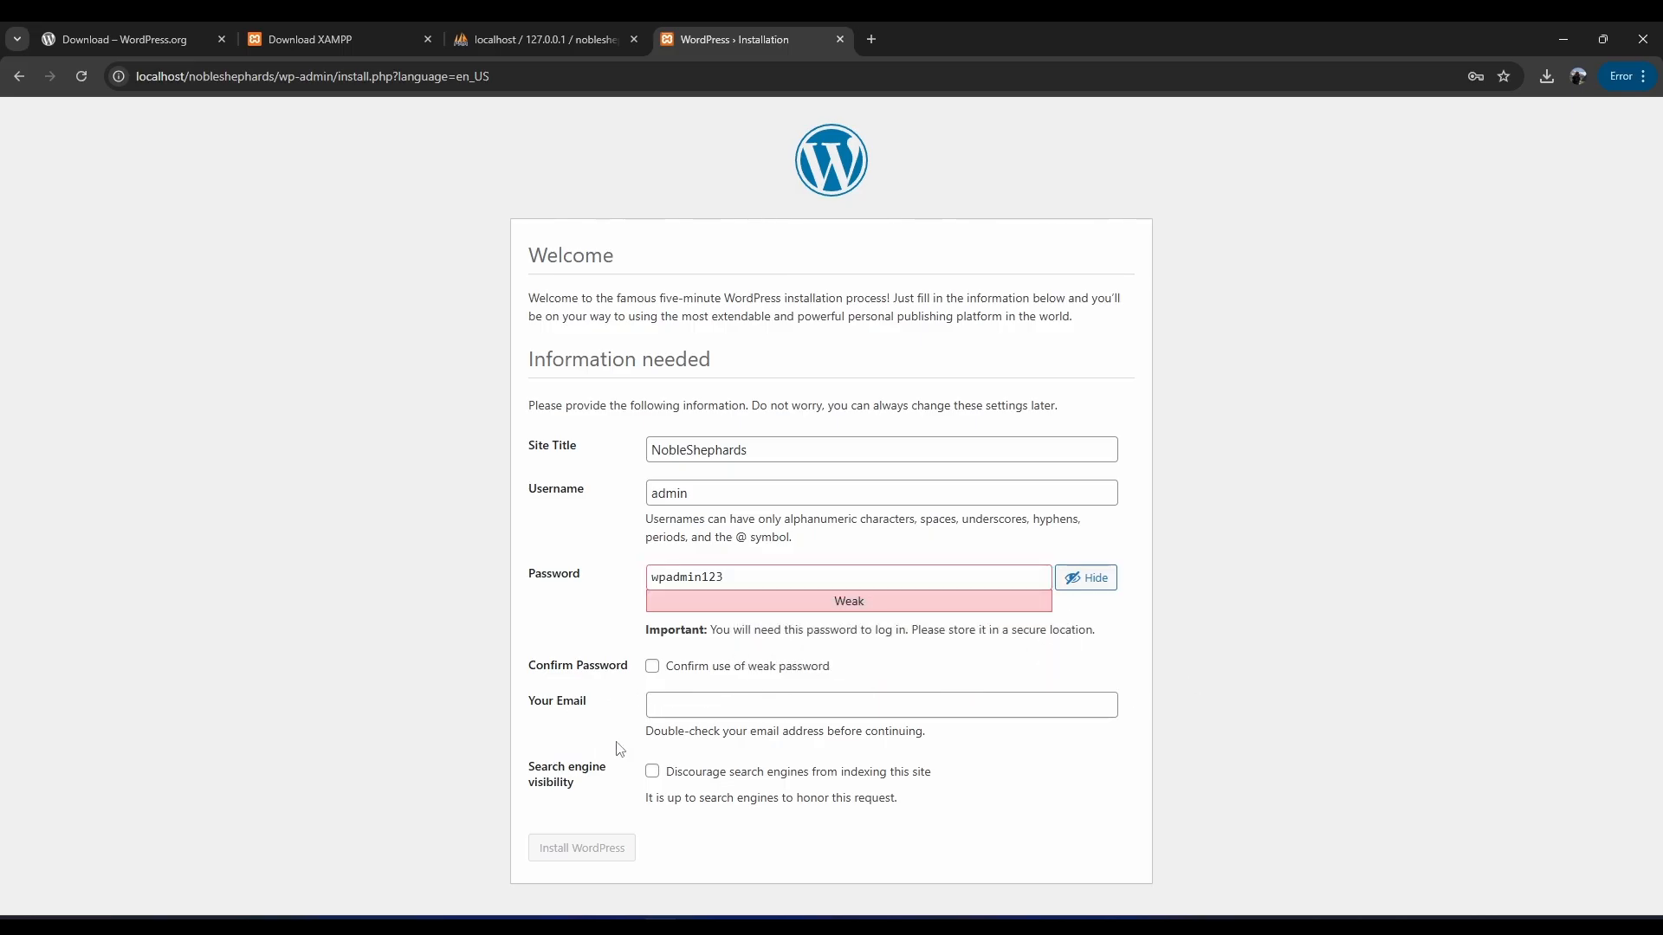
left_click(652, 667)
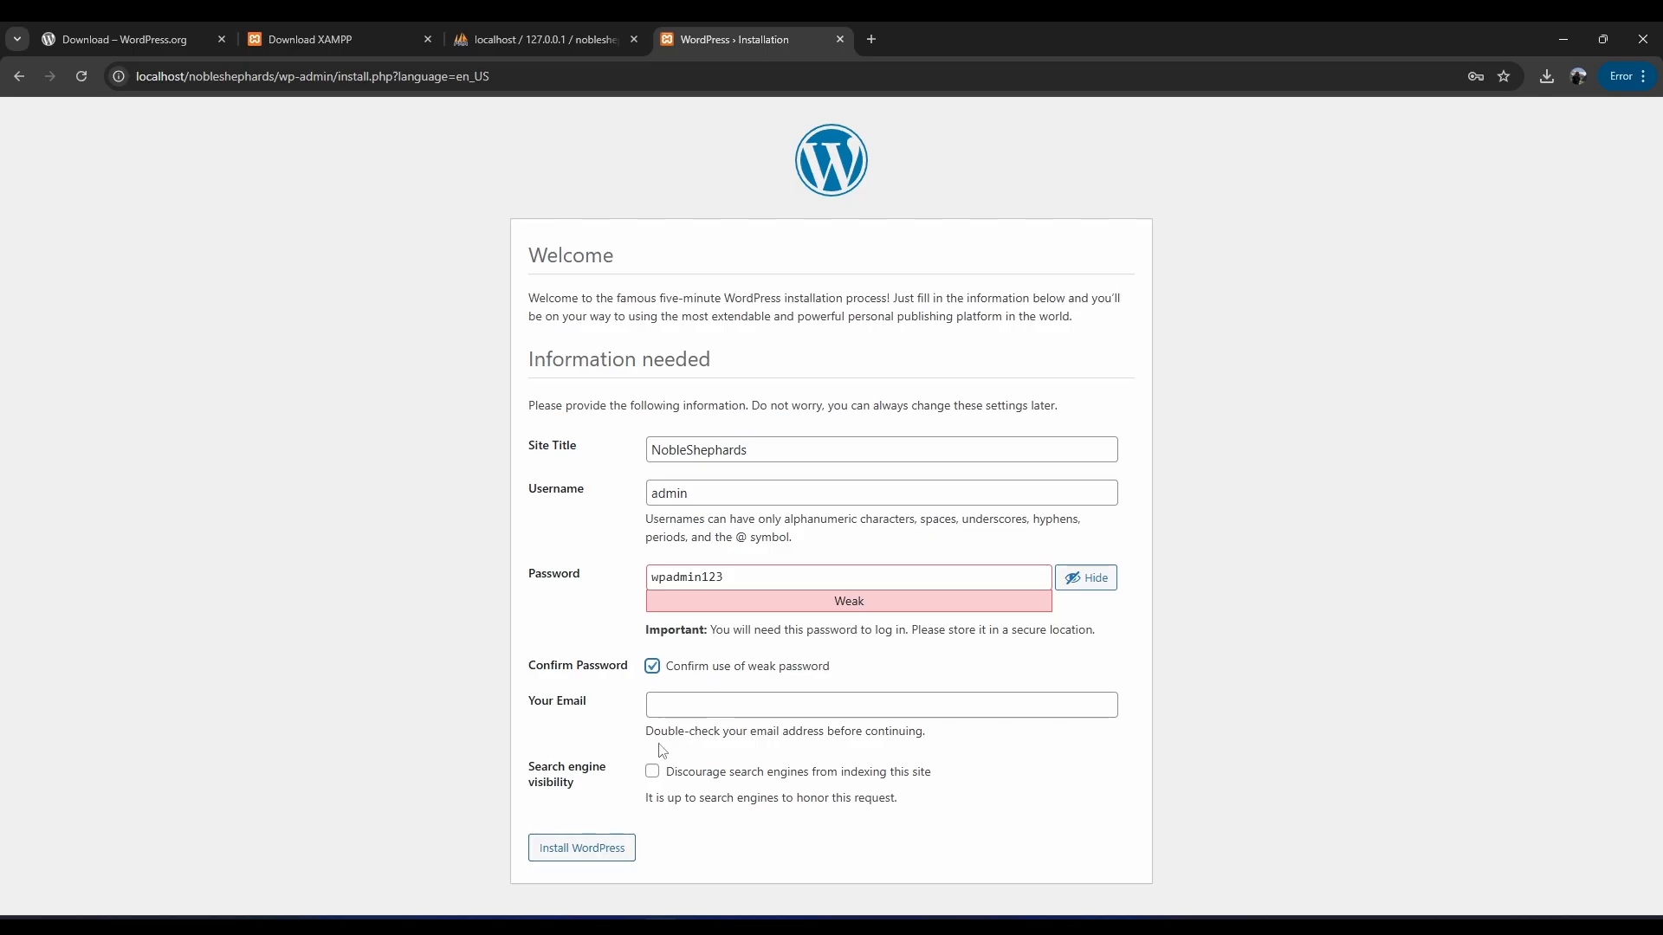
left_click(693, 706)
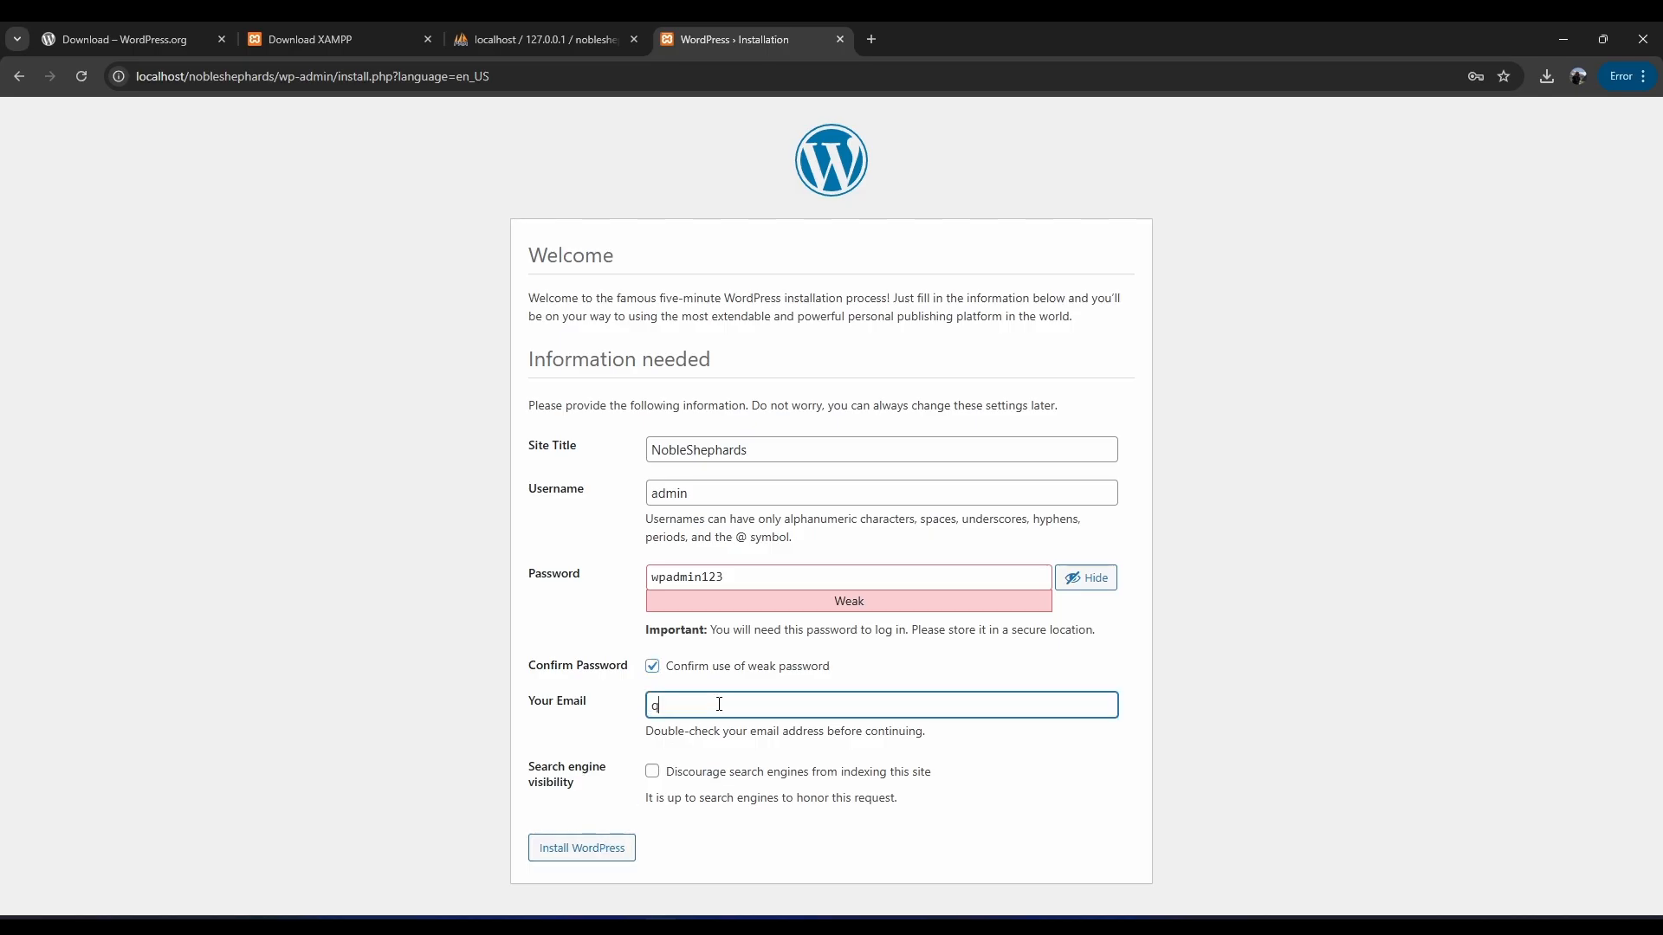
Fix the password, reconfirm weak-password use, complete the Gmail address, and install WordPress.
key("Return")
type("@")
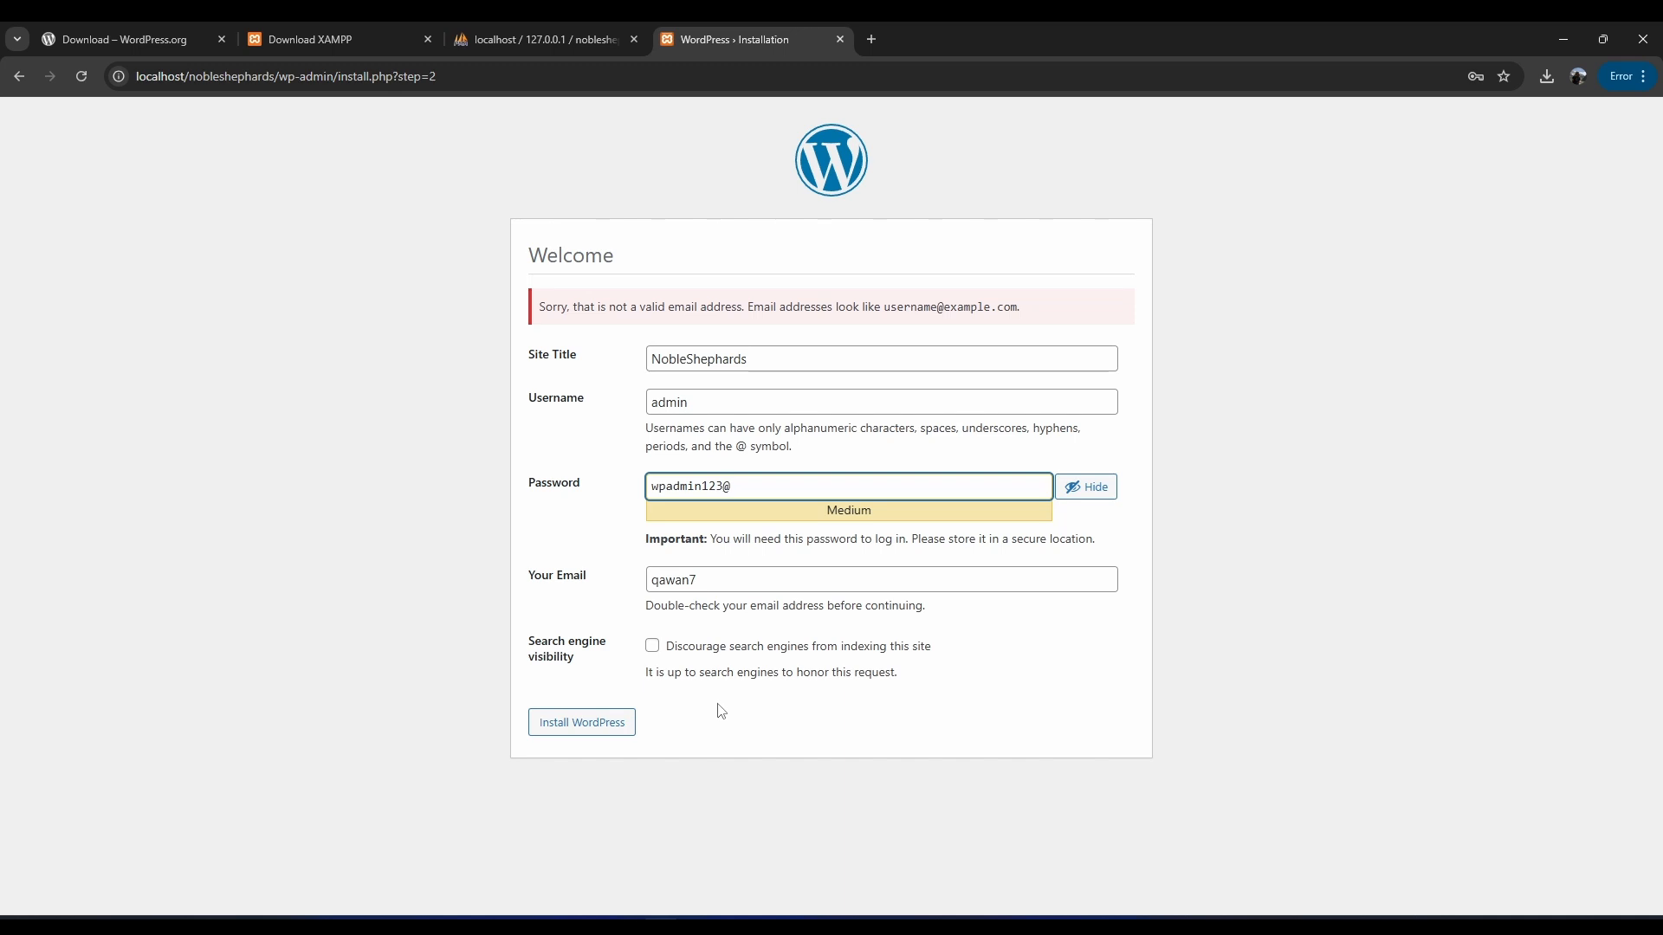
key("BackSpace")
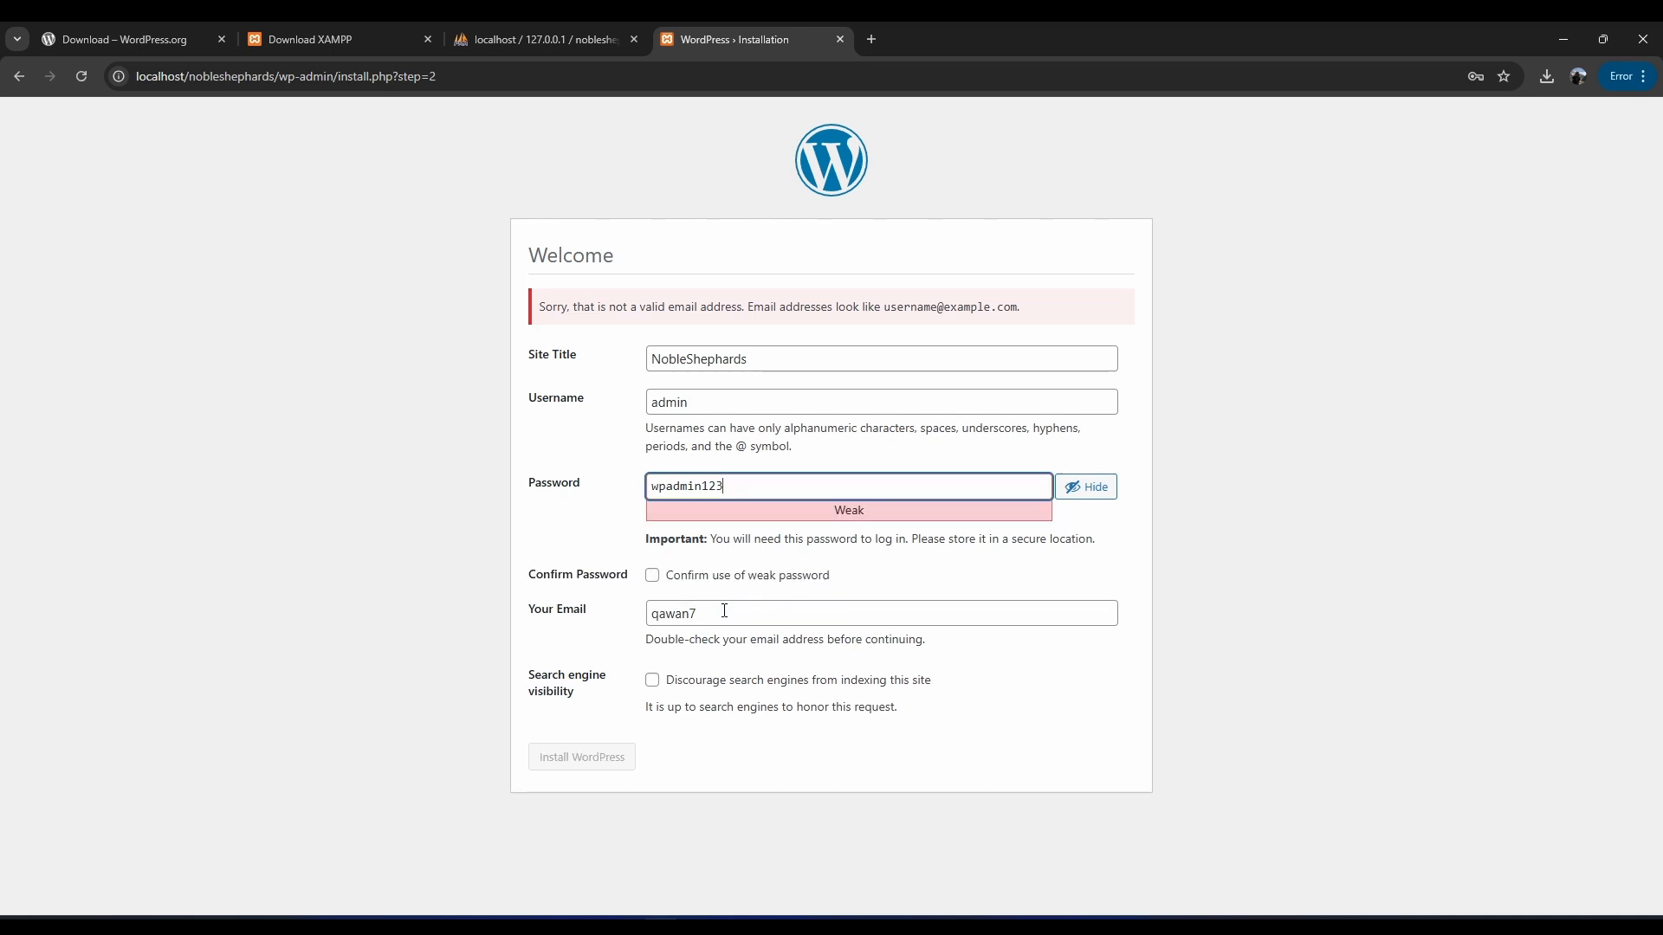
left_click(725, 611)
left_click(652, 575)
left_click(684, 616)
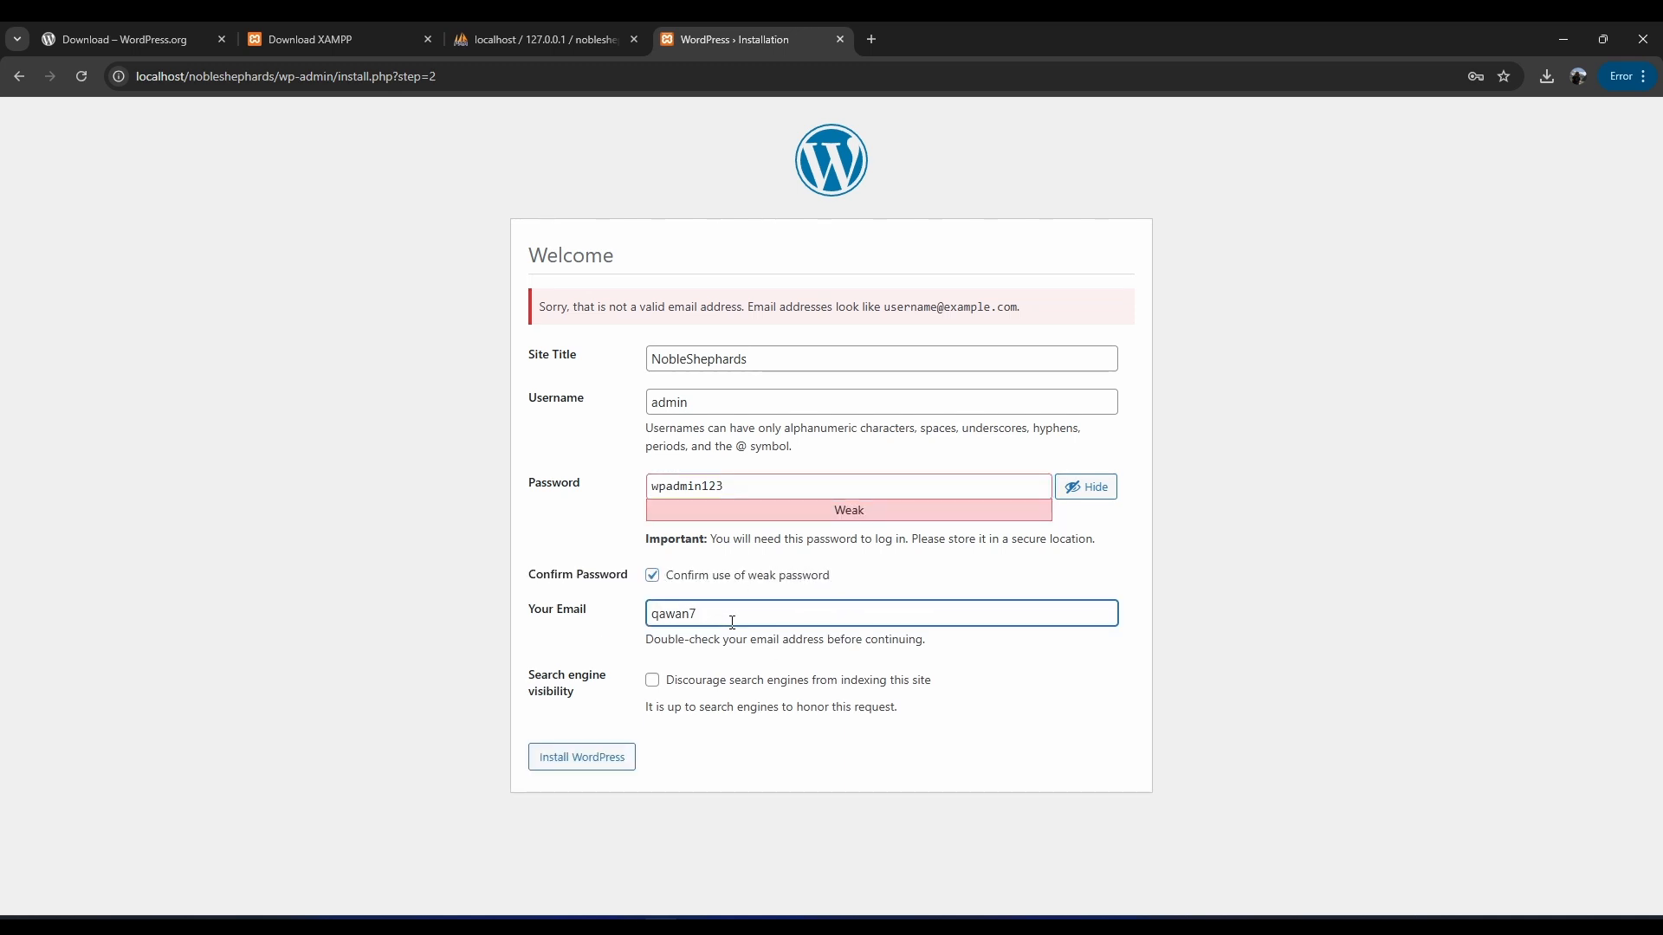
type("@gmail.com")
left_click(580, 760)
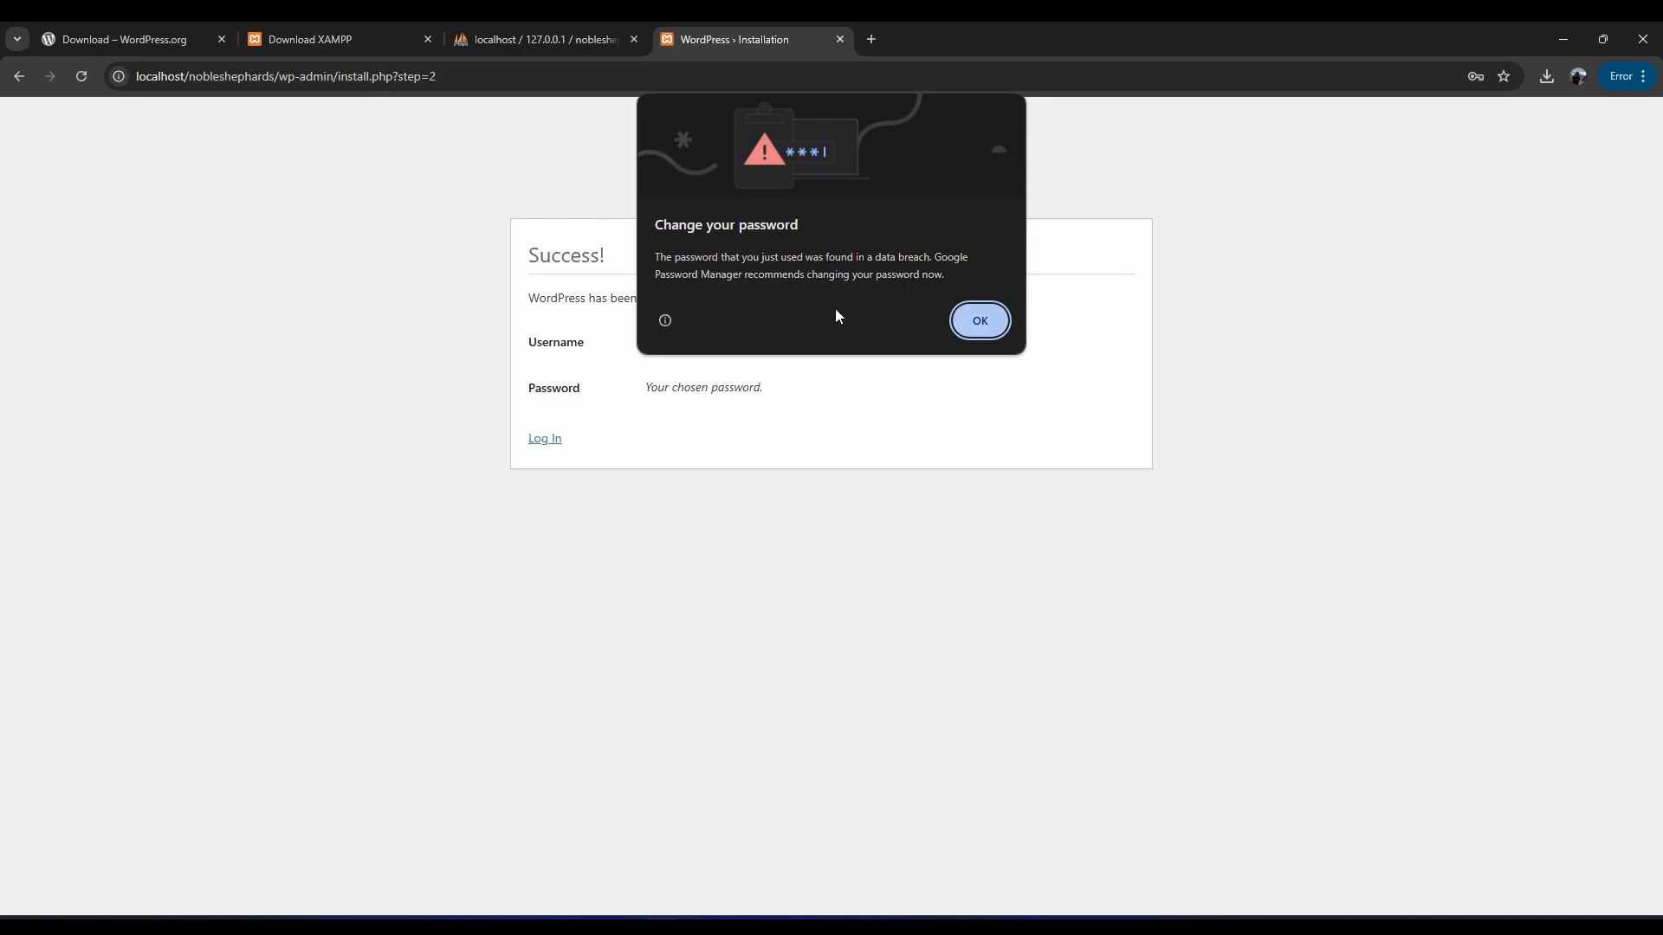
Dismiss Chrome's breach warning and save the admin login on this device only.
left_click(981, 321)
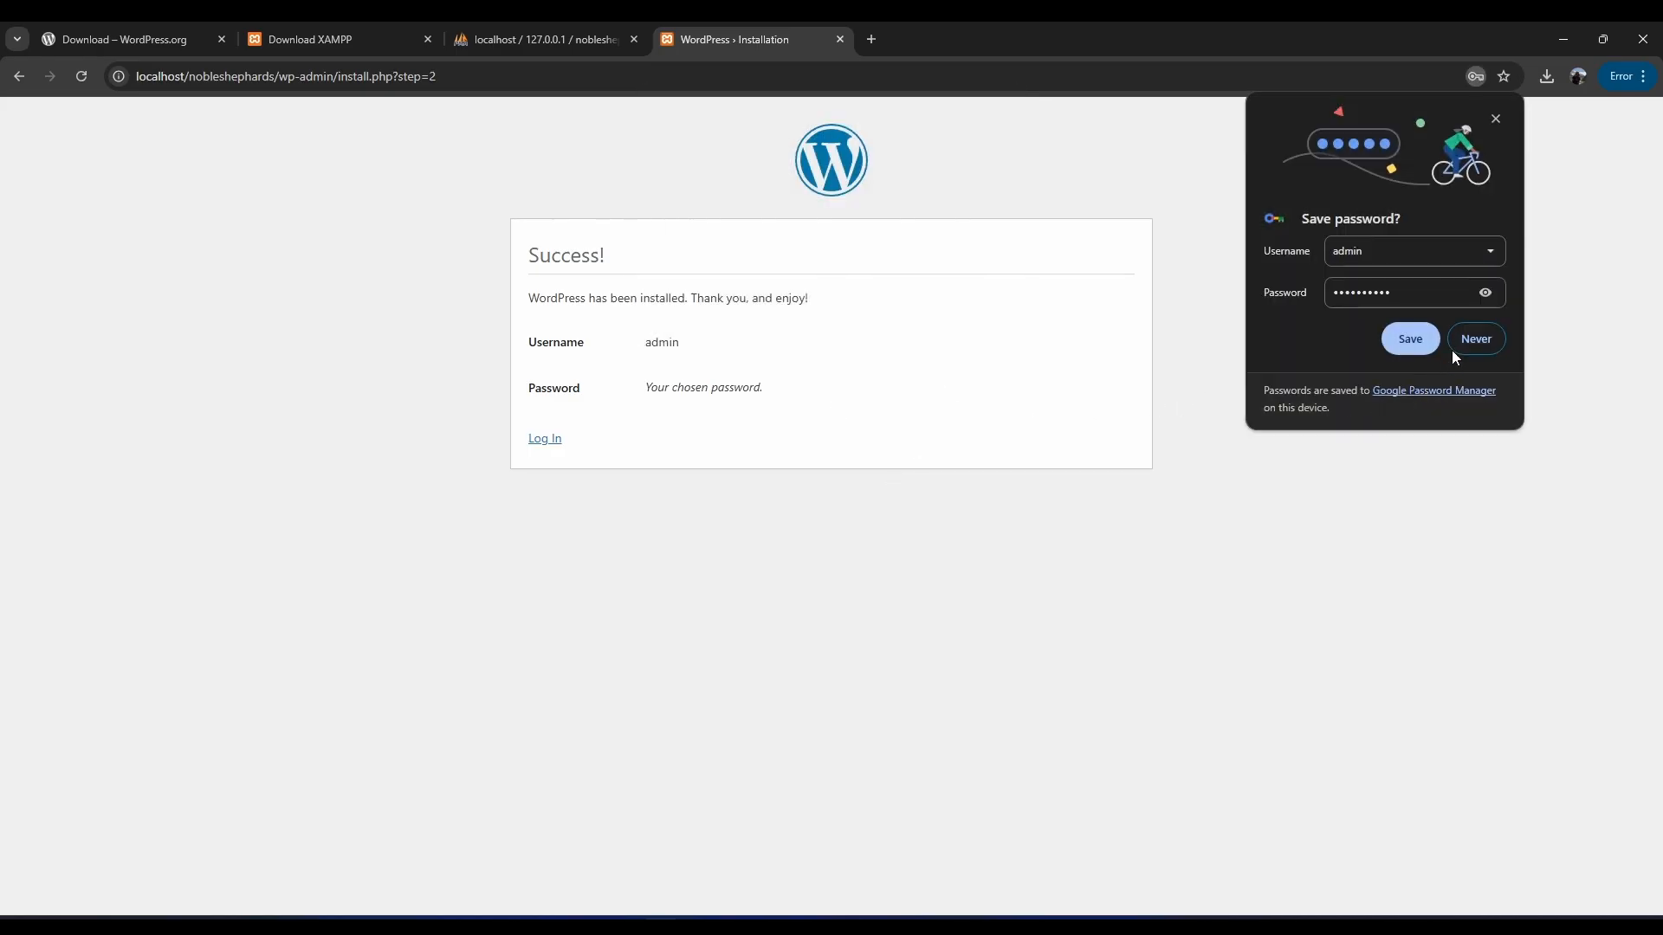
left_click(1410, 339)
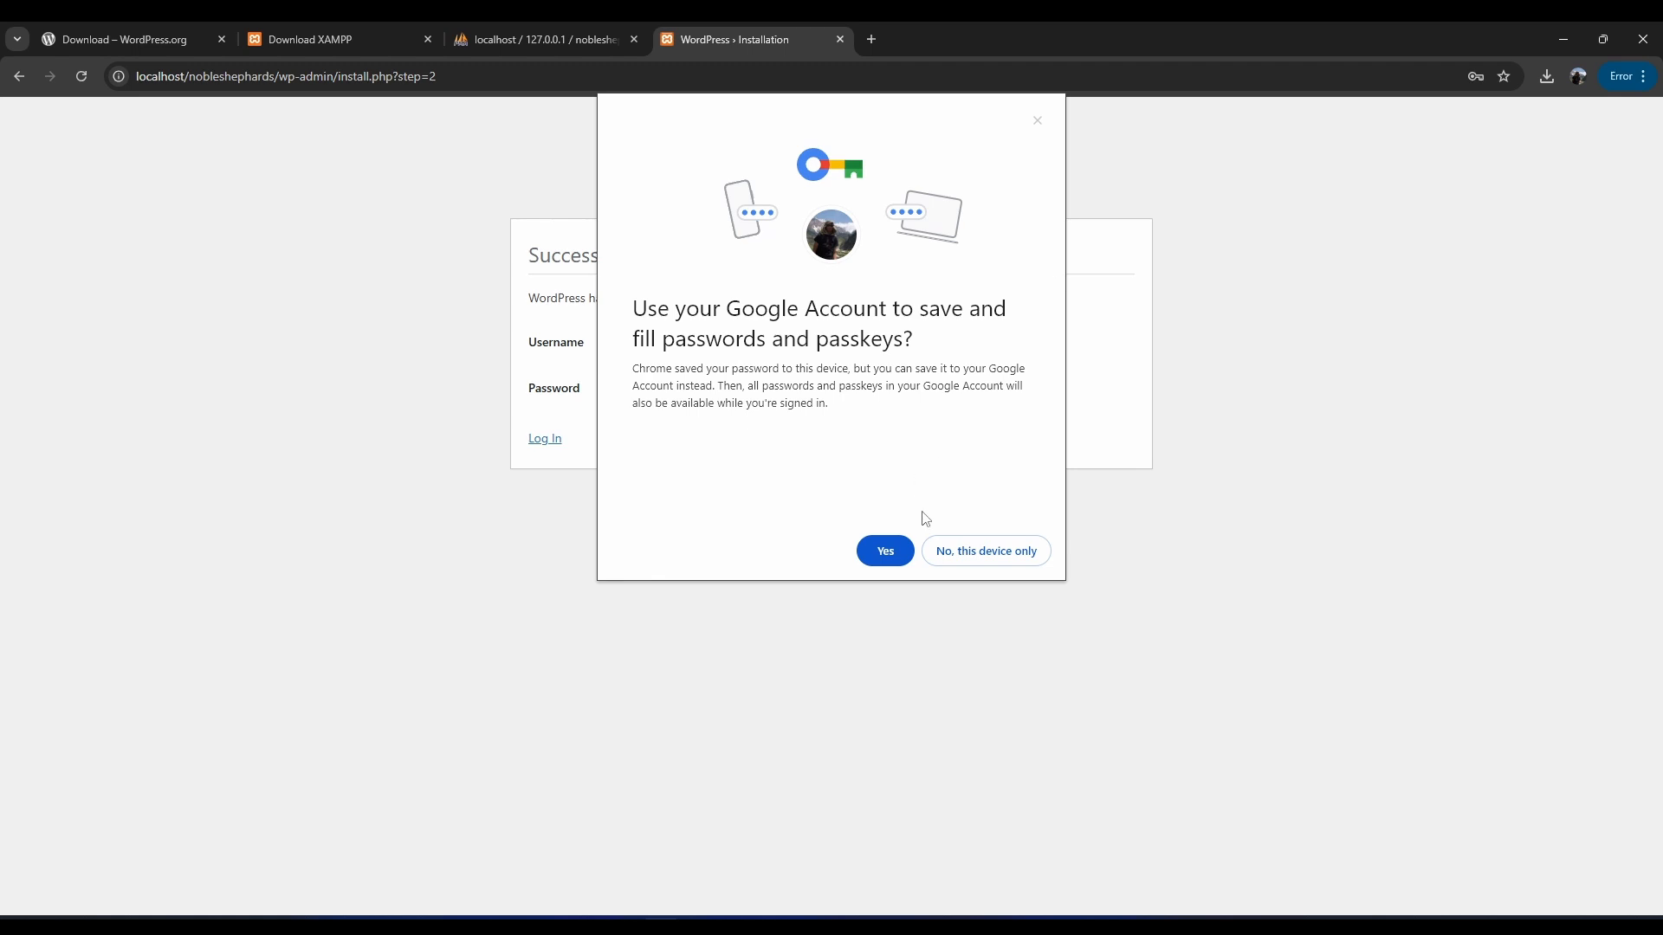
left_click(1022, 561)
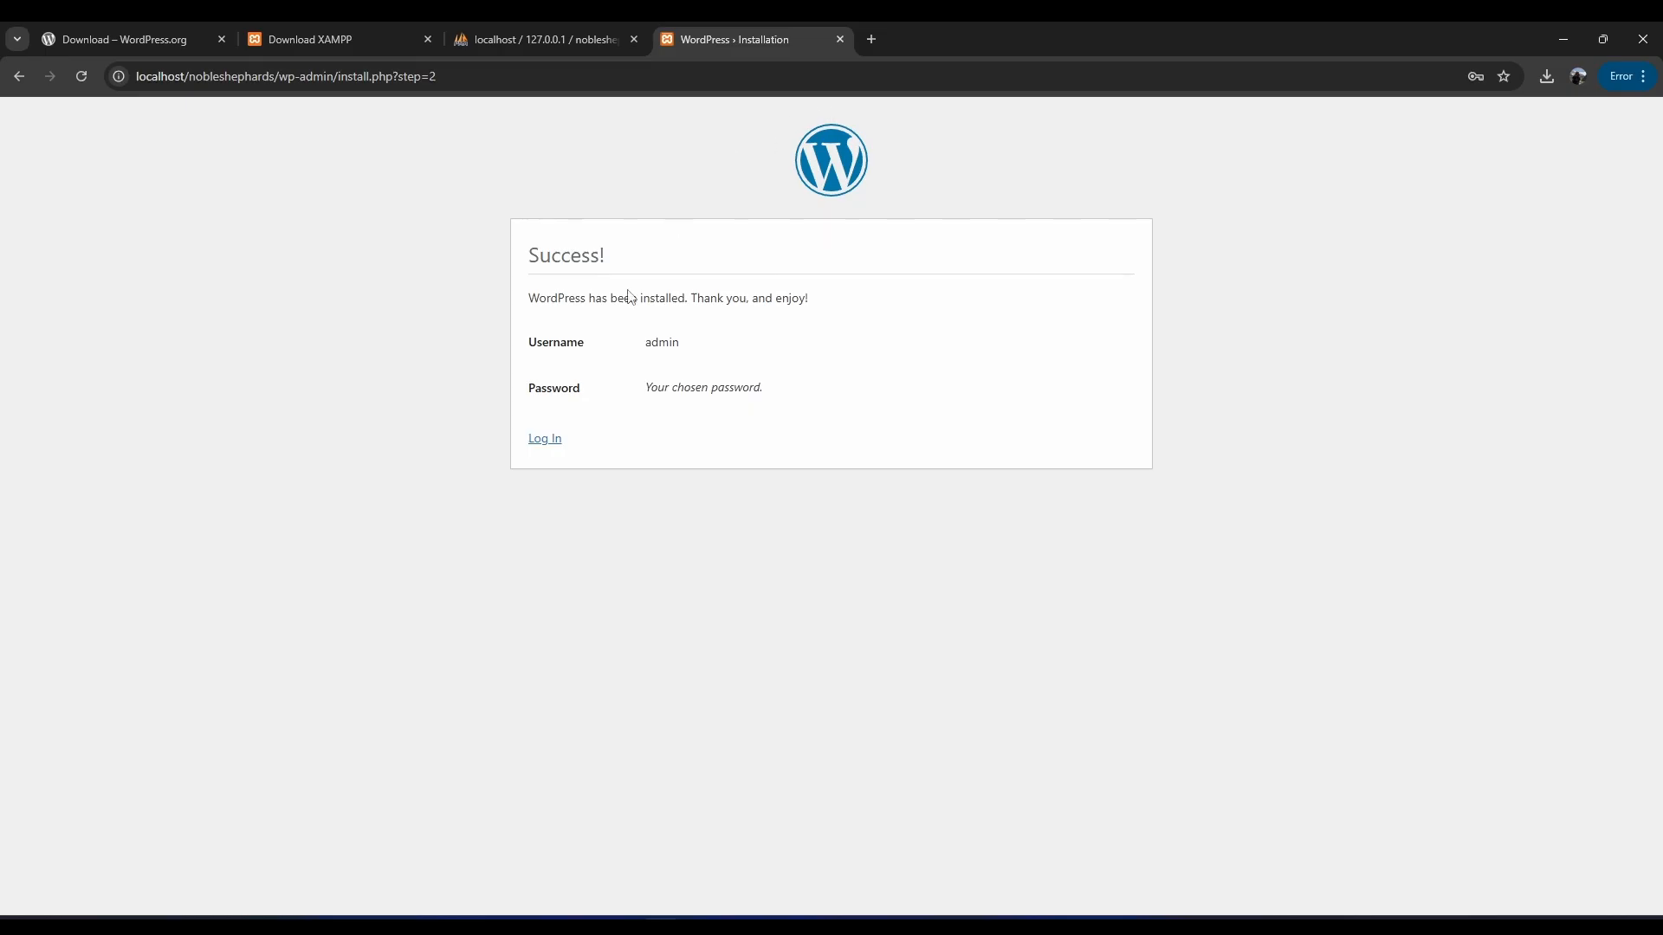
Log in to the NobleShephards WordPress site as admin with Remember Me ticked.
left_click(543, 444)
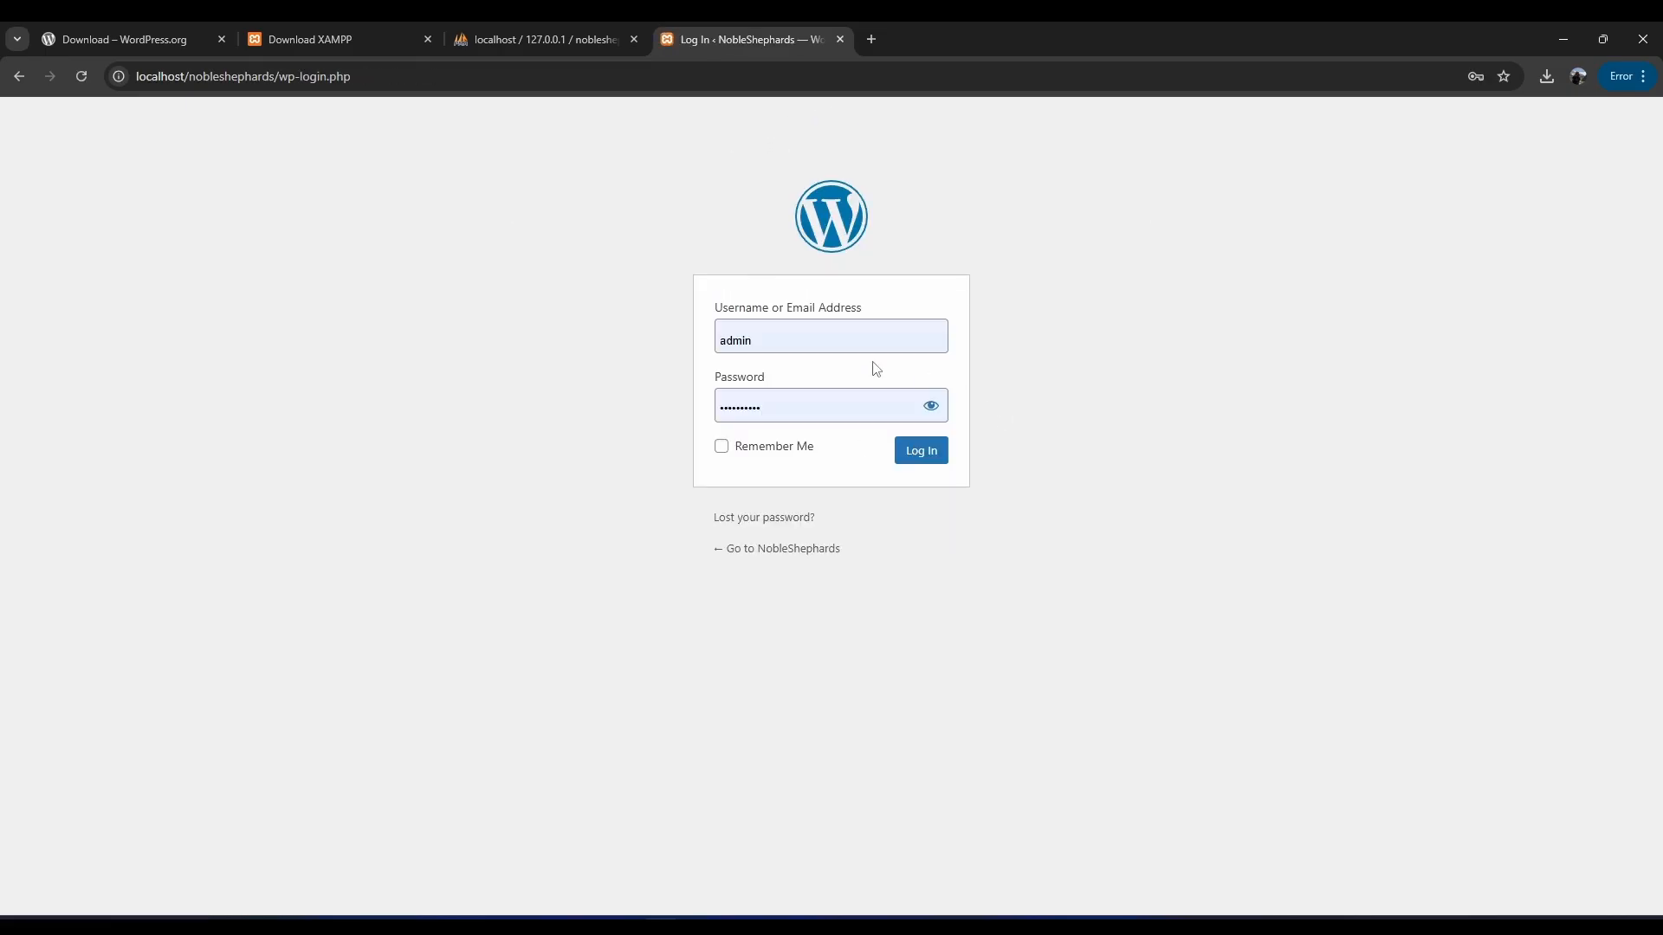
left_click(930, 407)
left_click(721, 447)
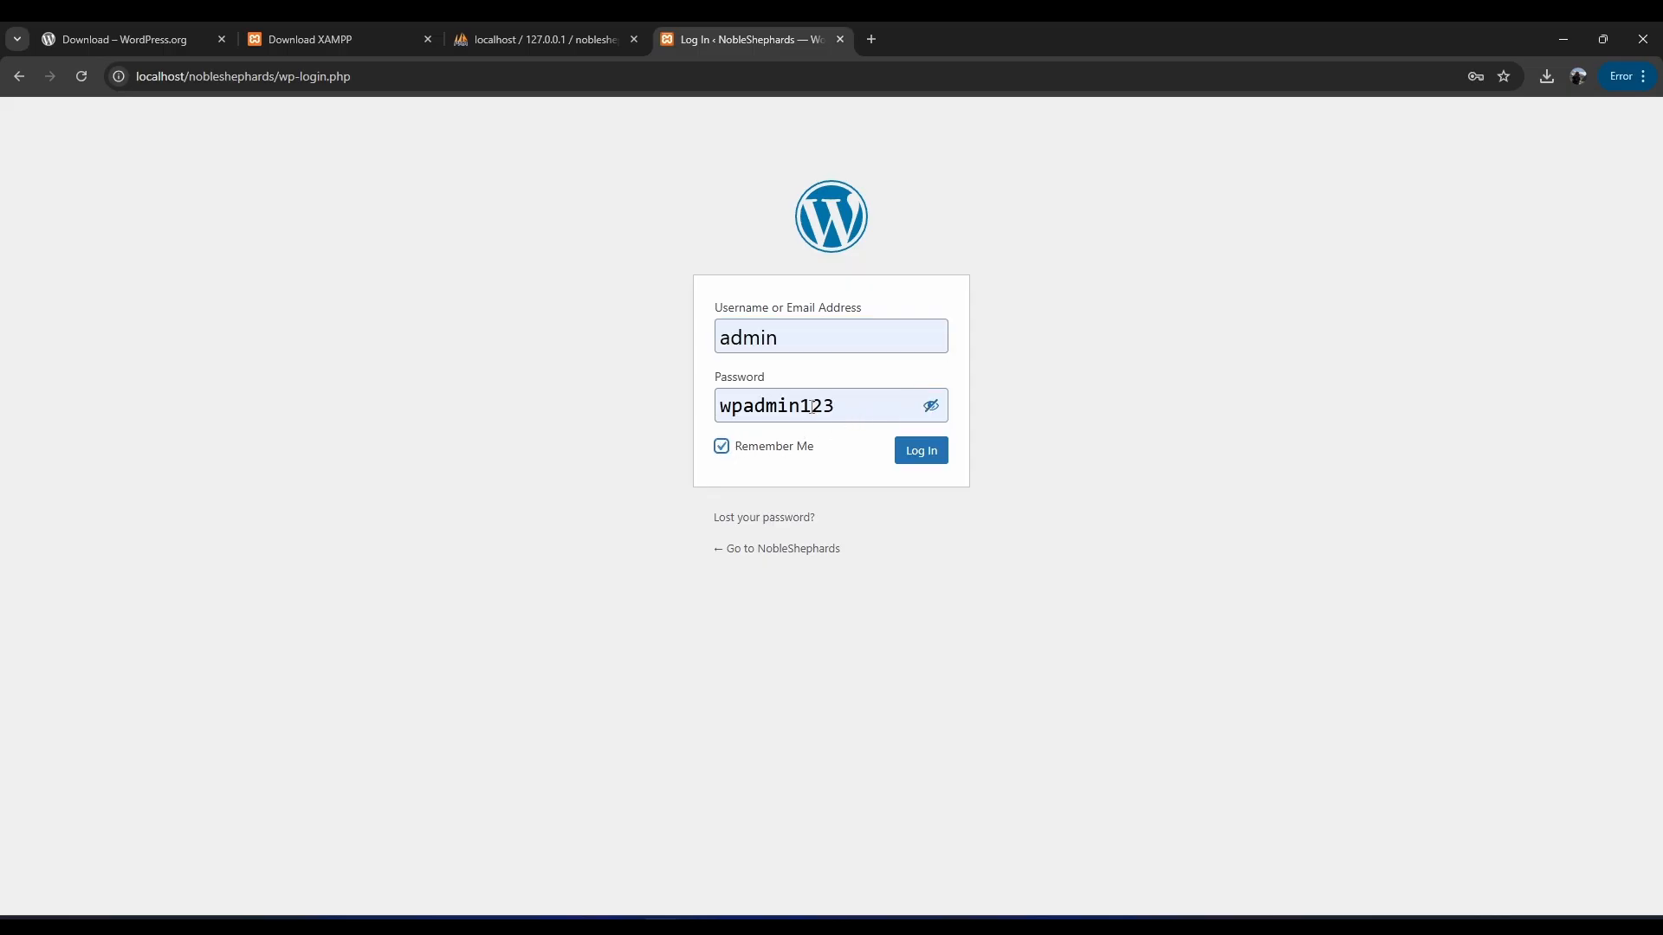
left_click_drag(850, 405, 723, 405)
left_click_drag(785, 338, 683, 338)
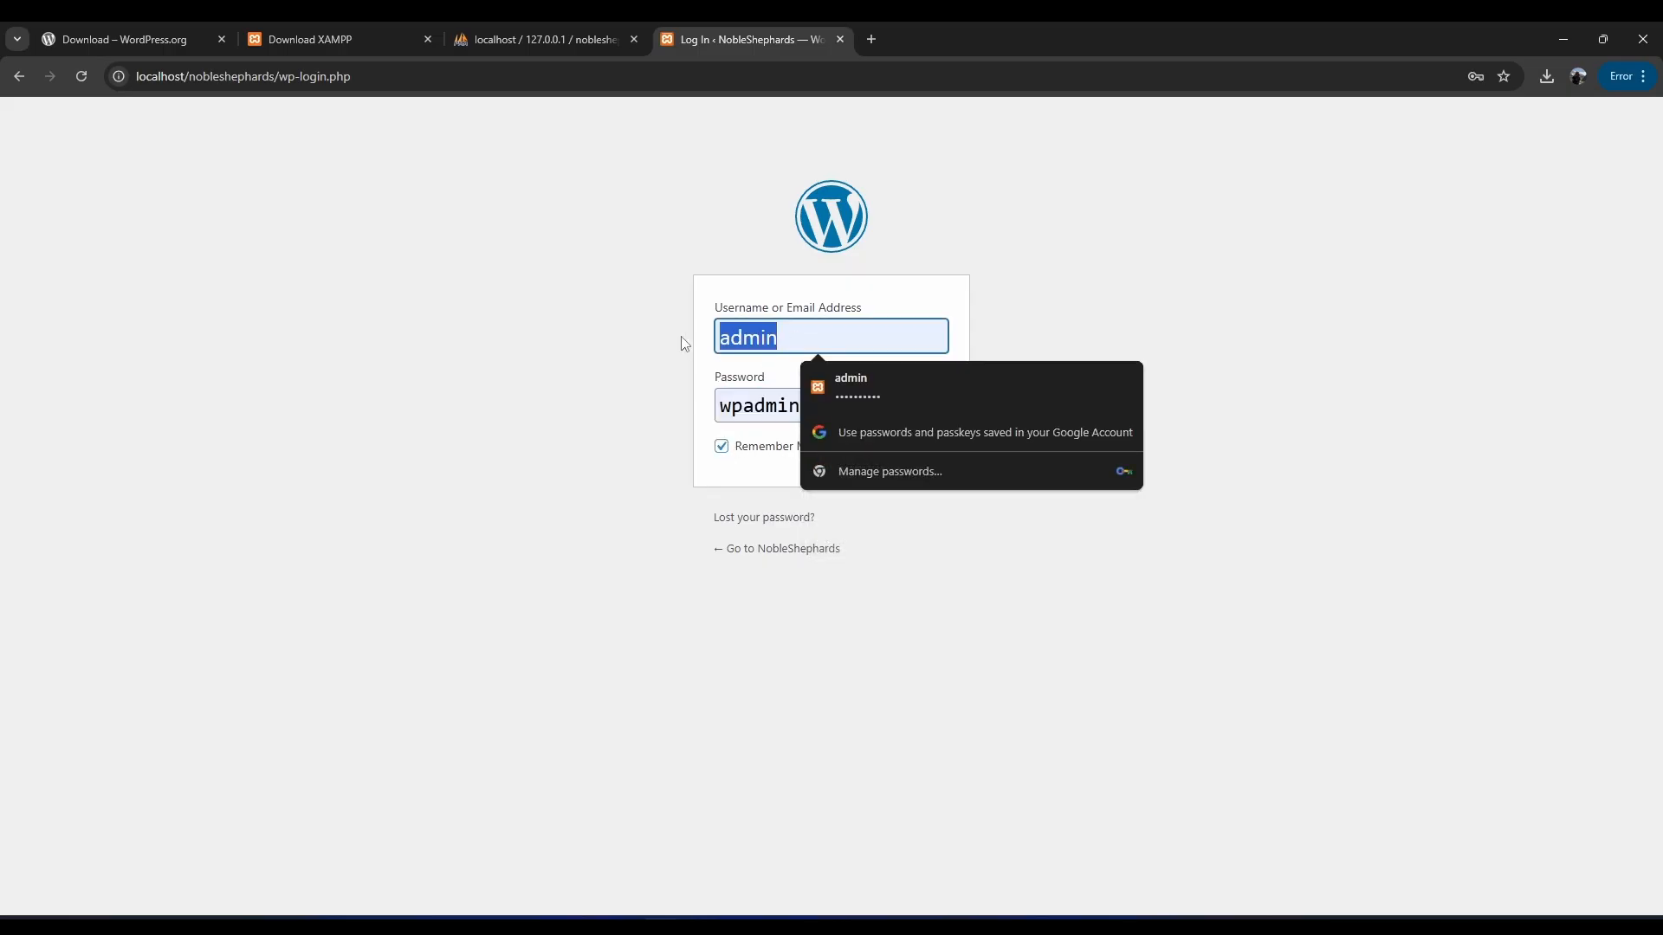
left_click(1091, 551)
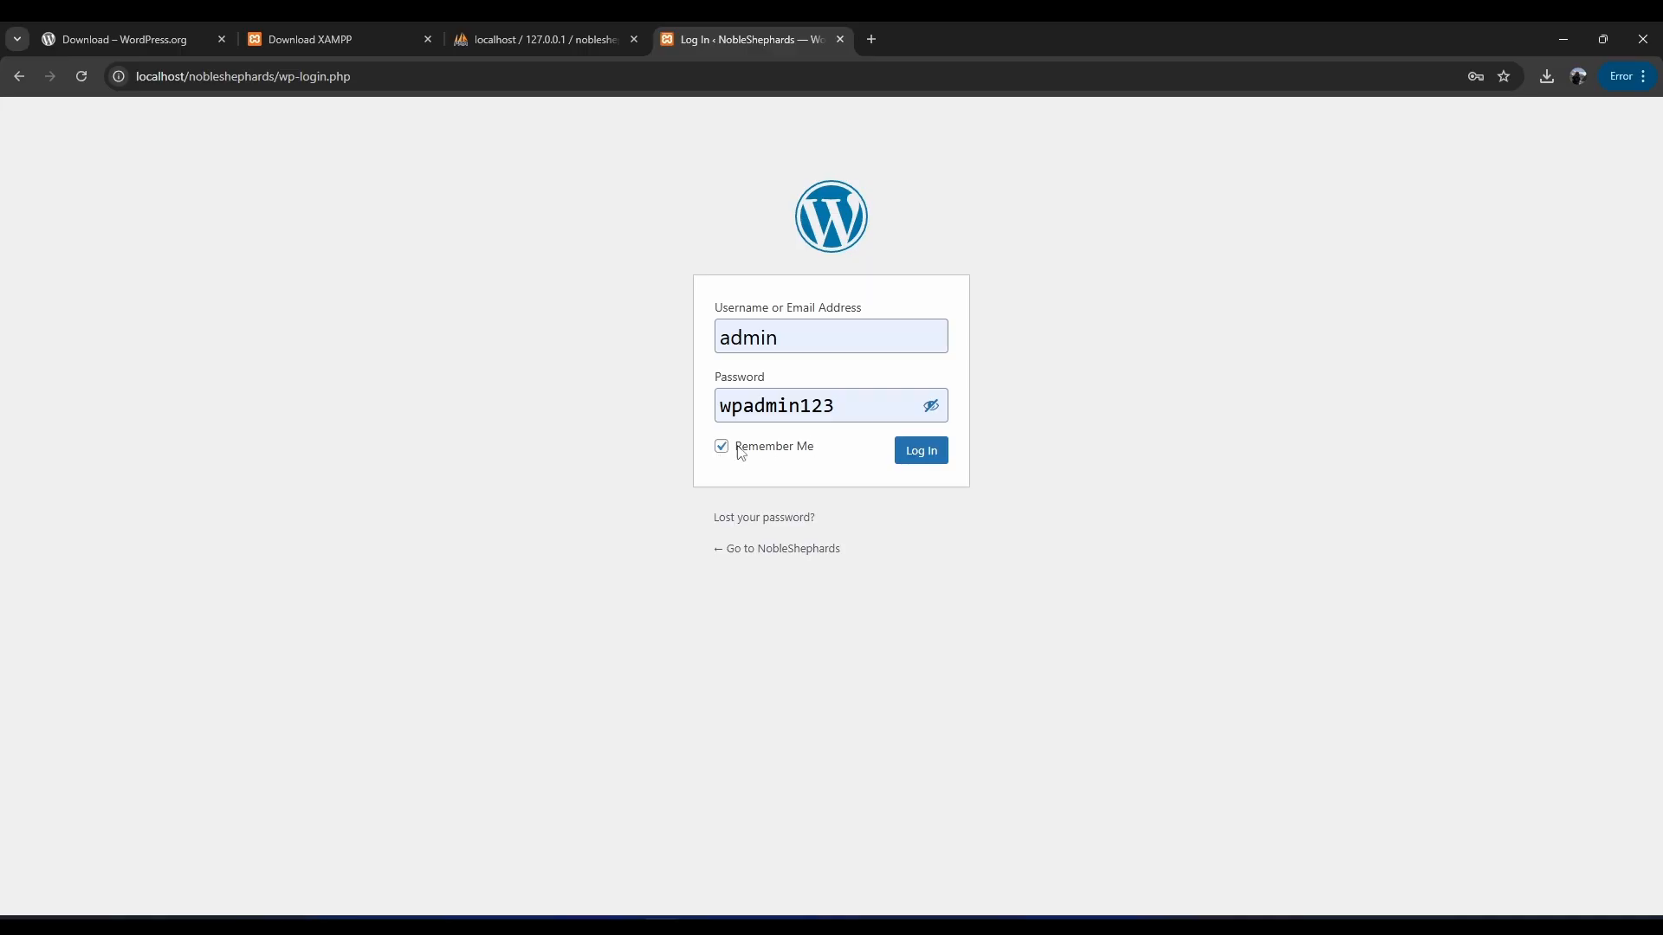
left_click(923, 455)
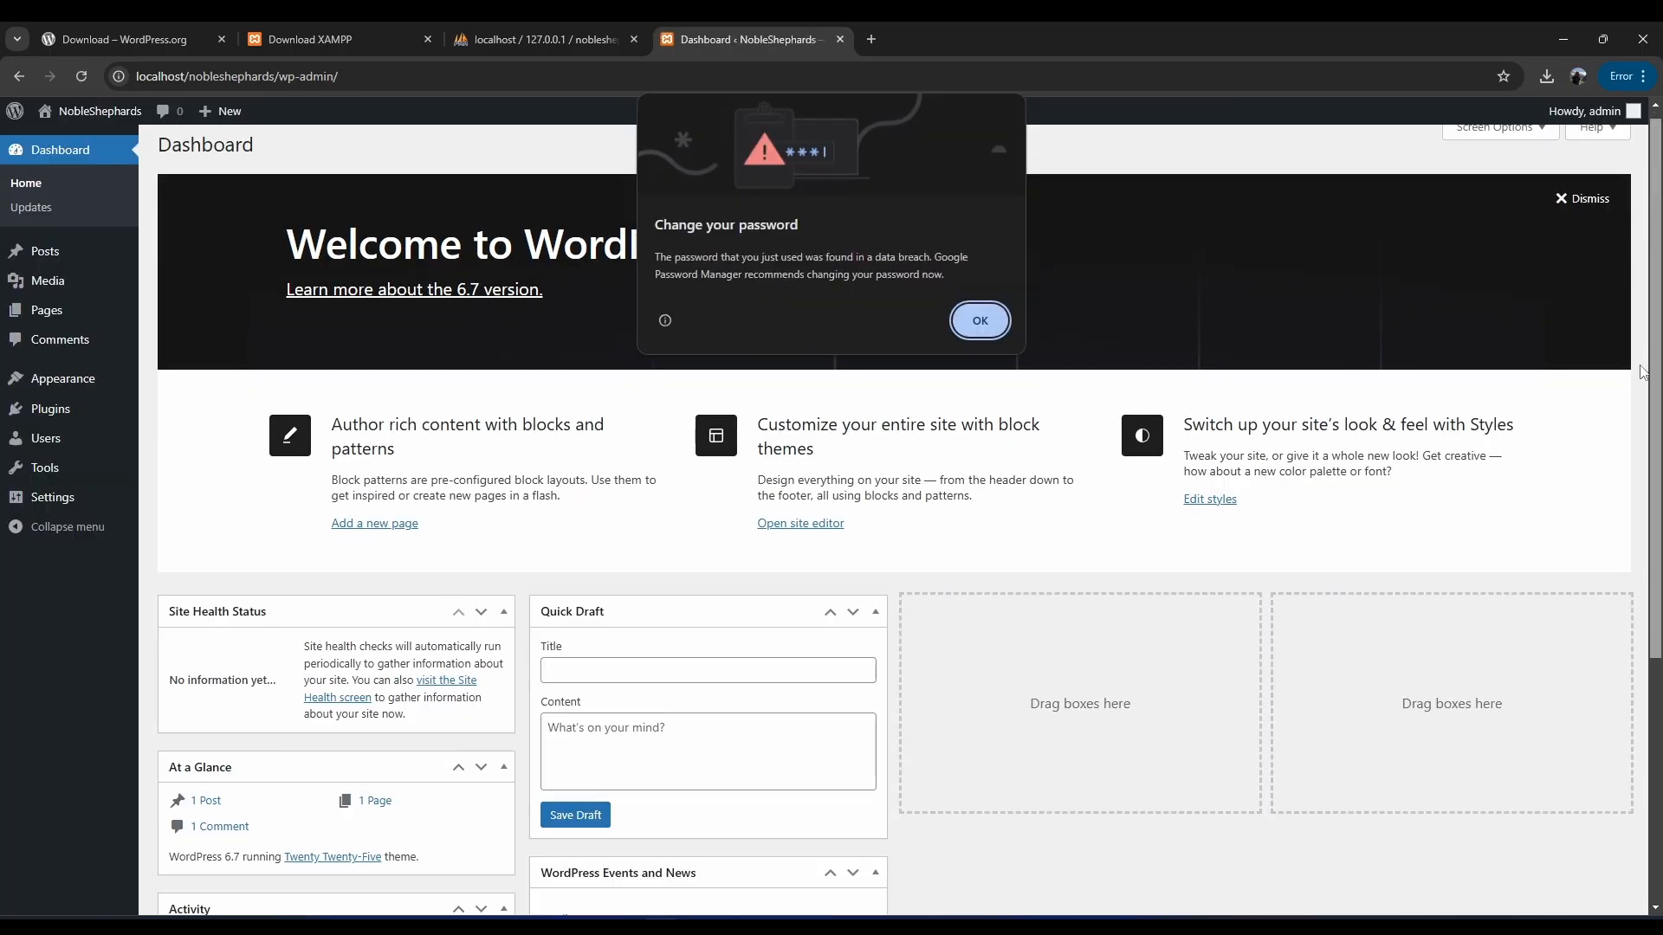
Dismiss Chrome's data-breach password warning over the NobleShephards dashboard.
left_click(978, 316)
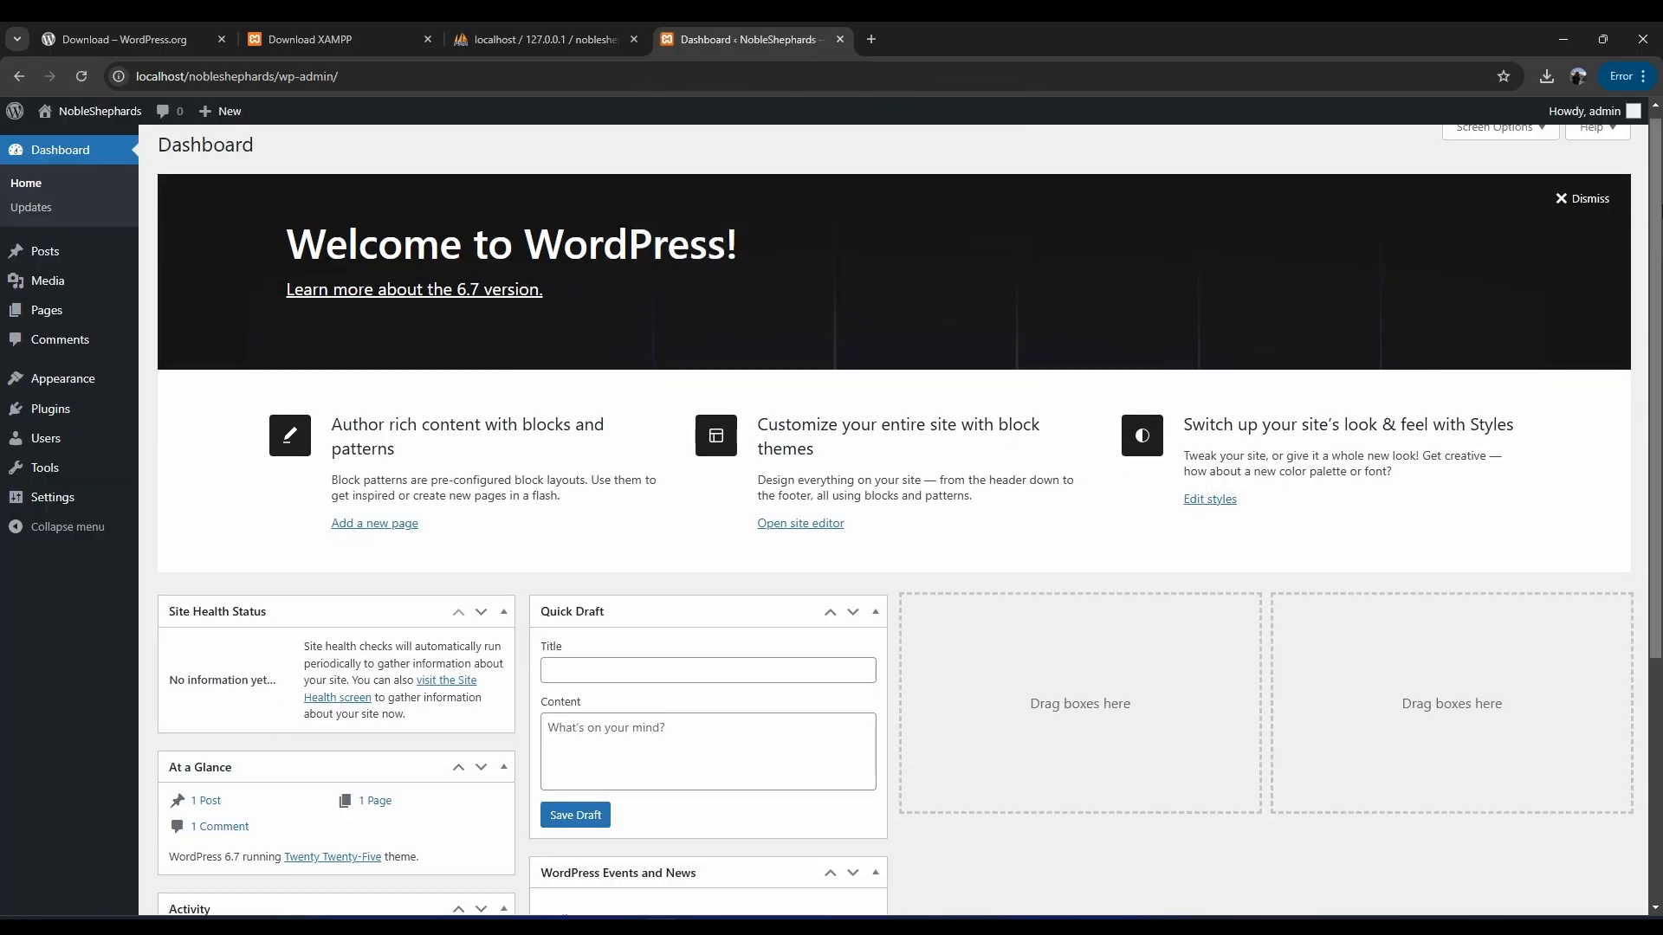
mouse_move(1656, 206)
left_mouse_down()
mouse_move(1657, 437)
mouse_move(1658, 205)
left_mouse_up()
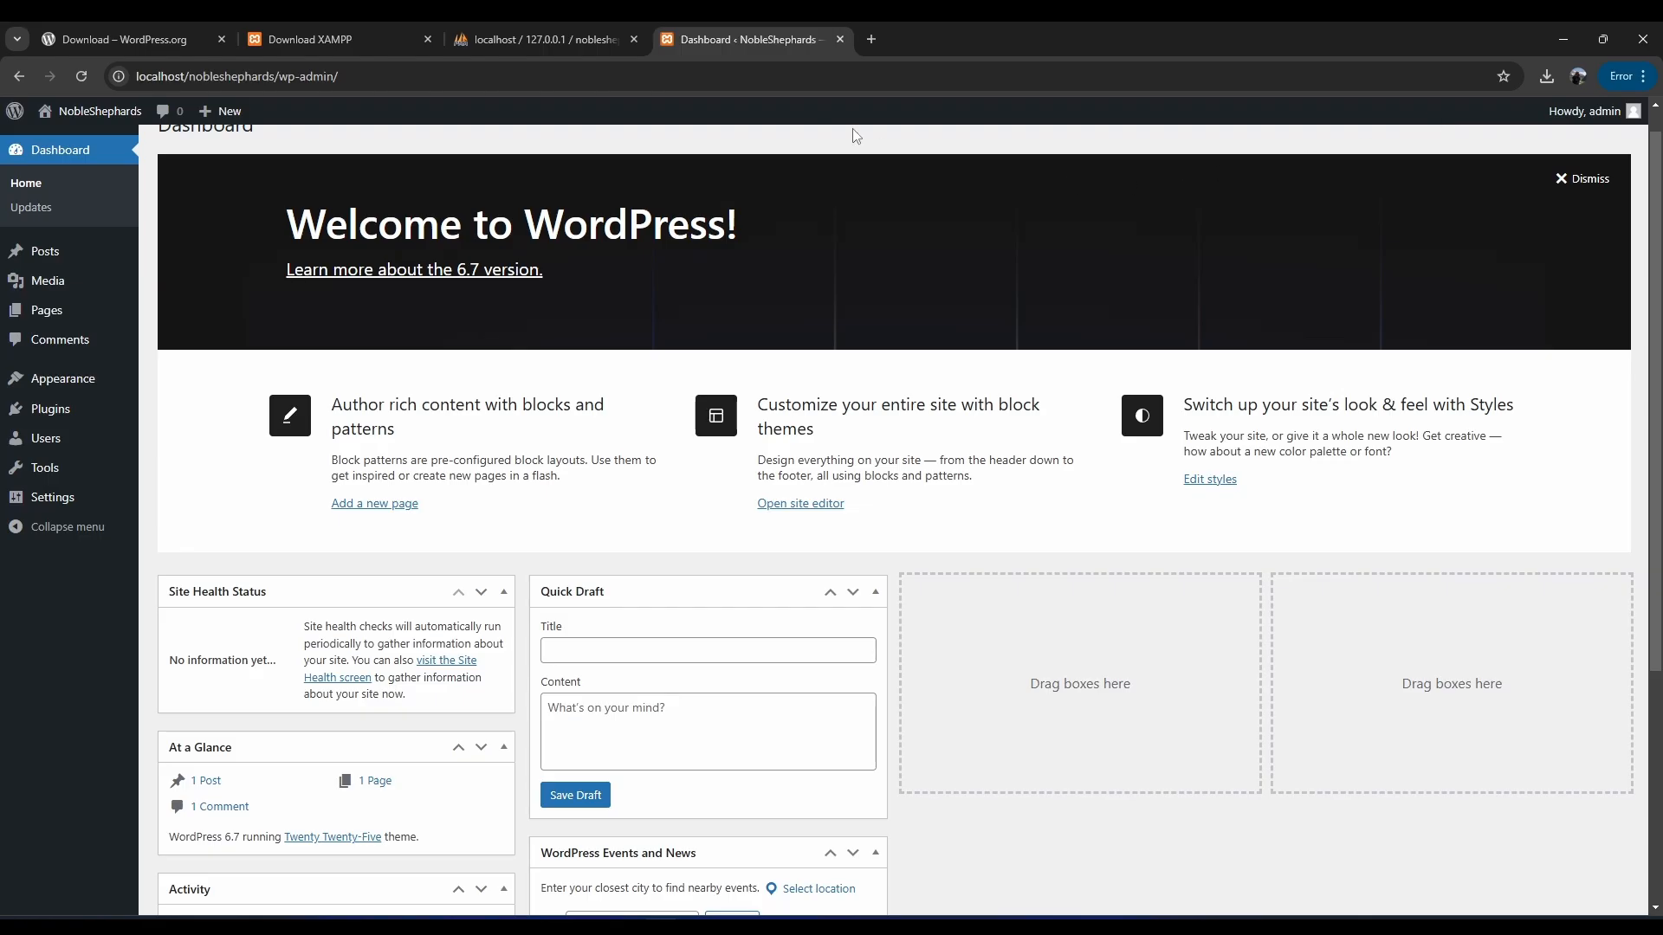
Load localhost/realityit in a new Chrome tab to reach WordPress setup.
left_click(874, 39)
left_click(795, 71)
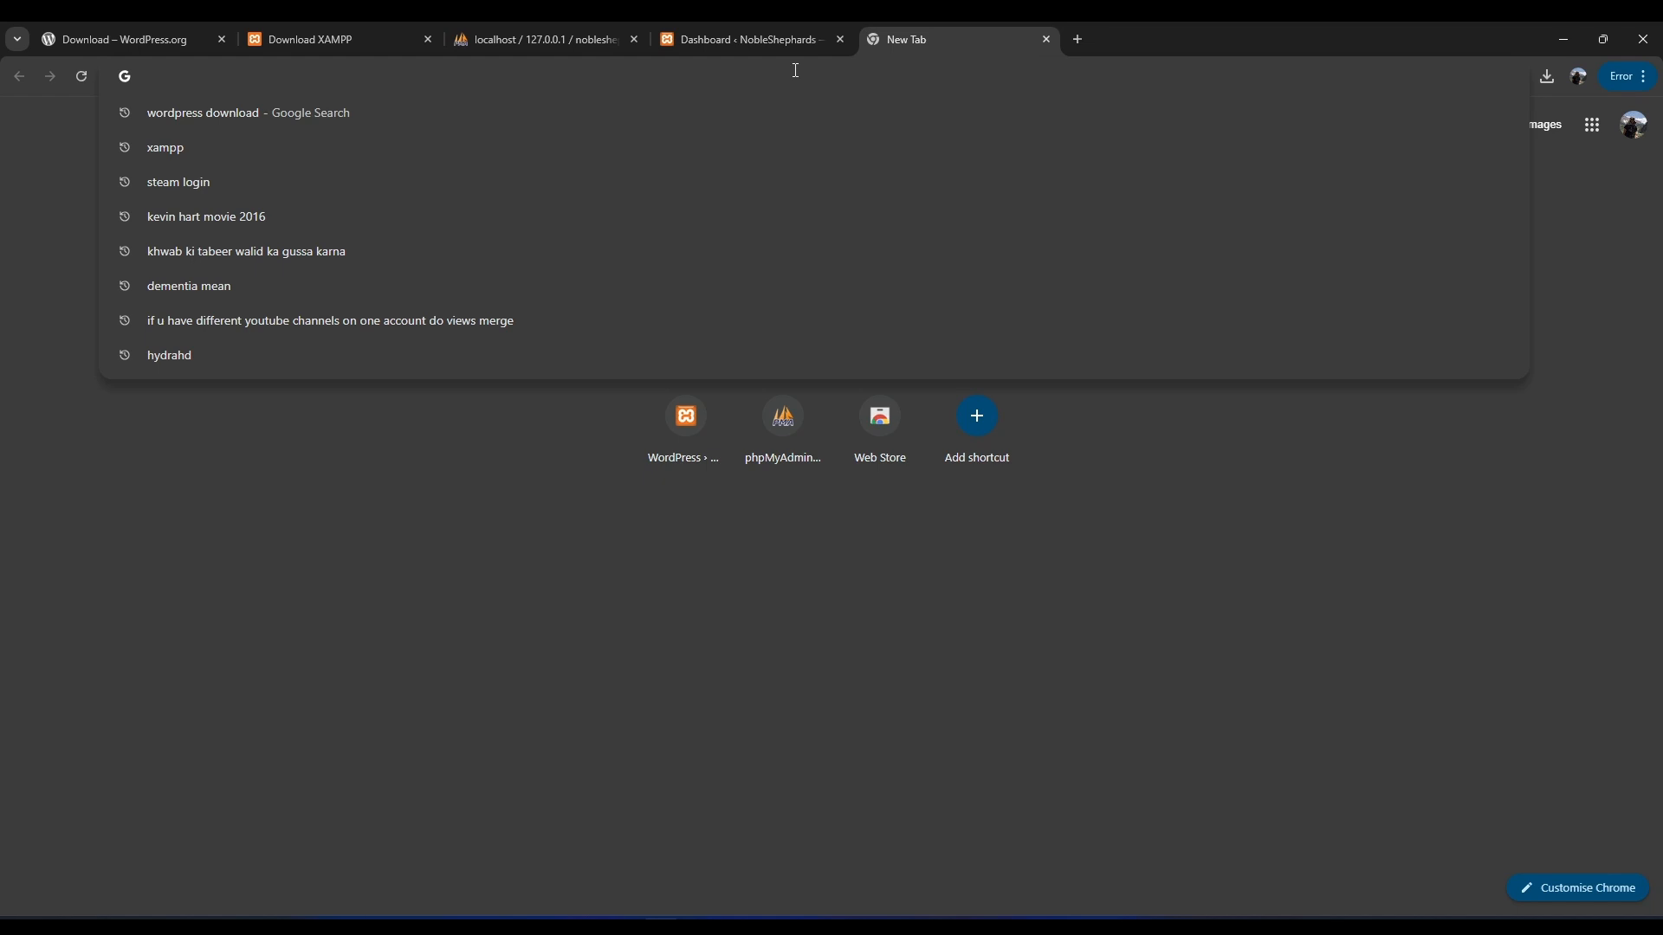
type("localhost/")
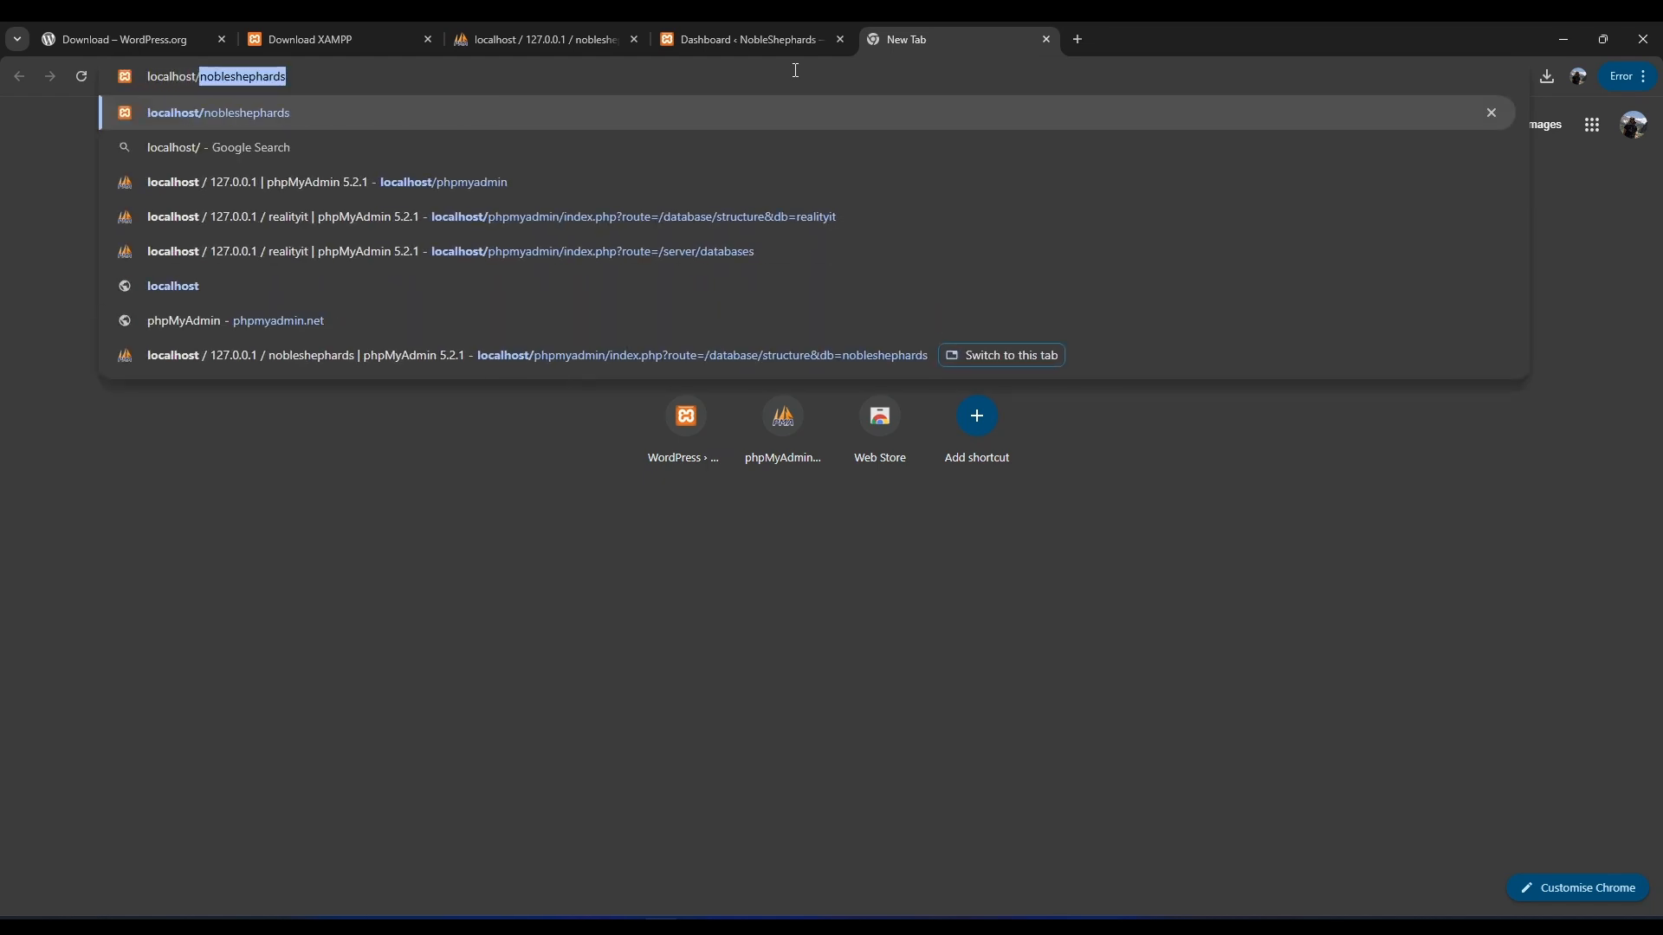
type("realityi")
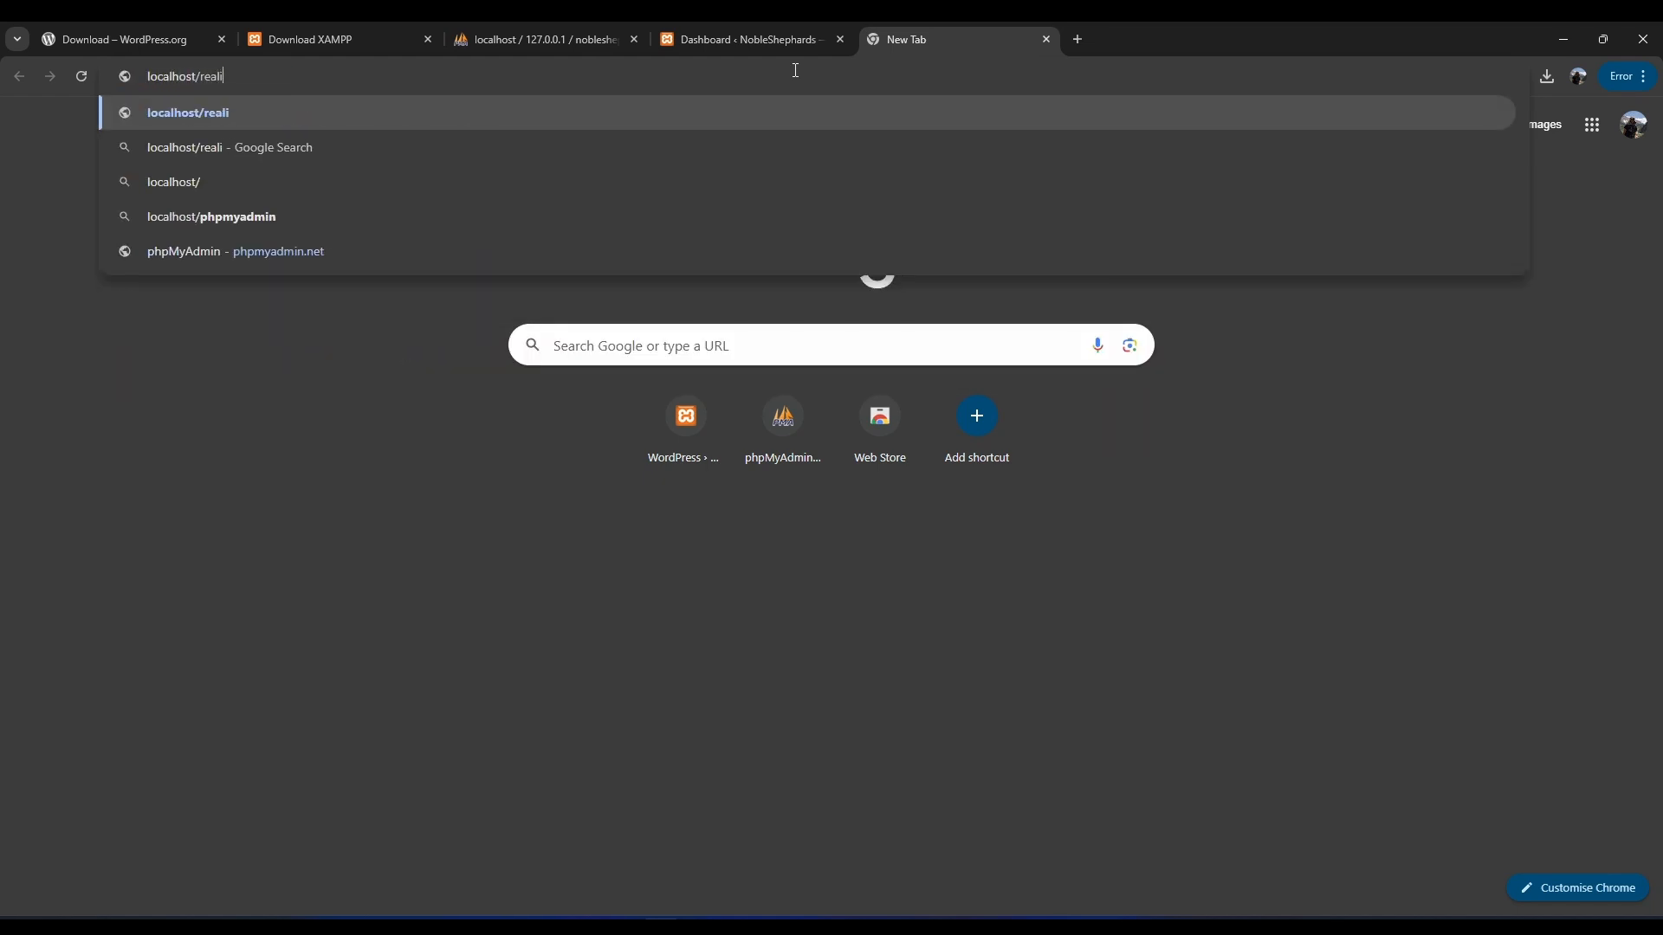
type("t")
key("Return")
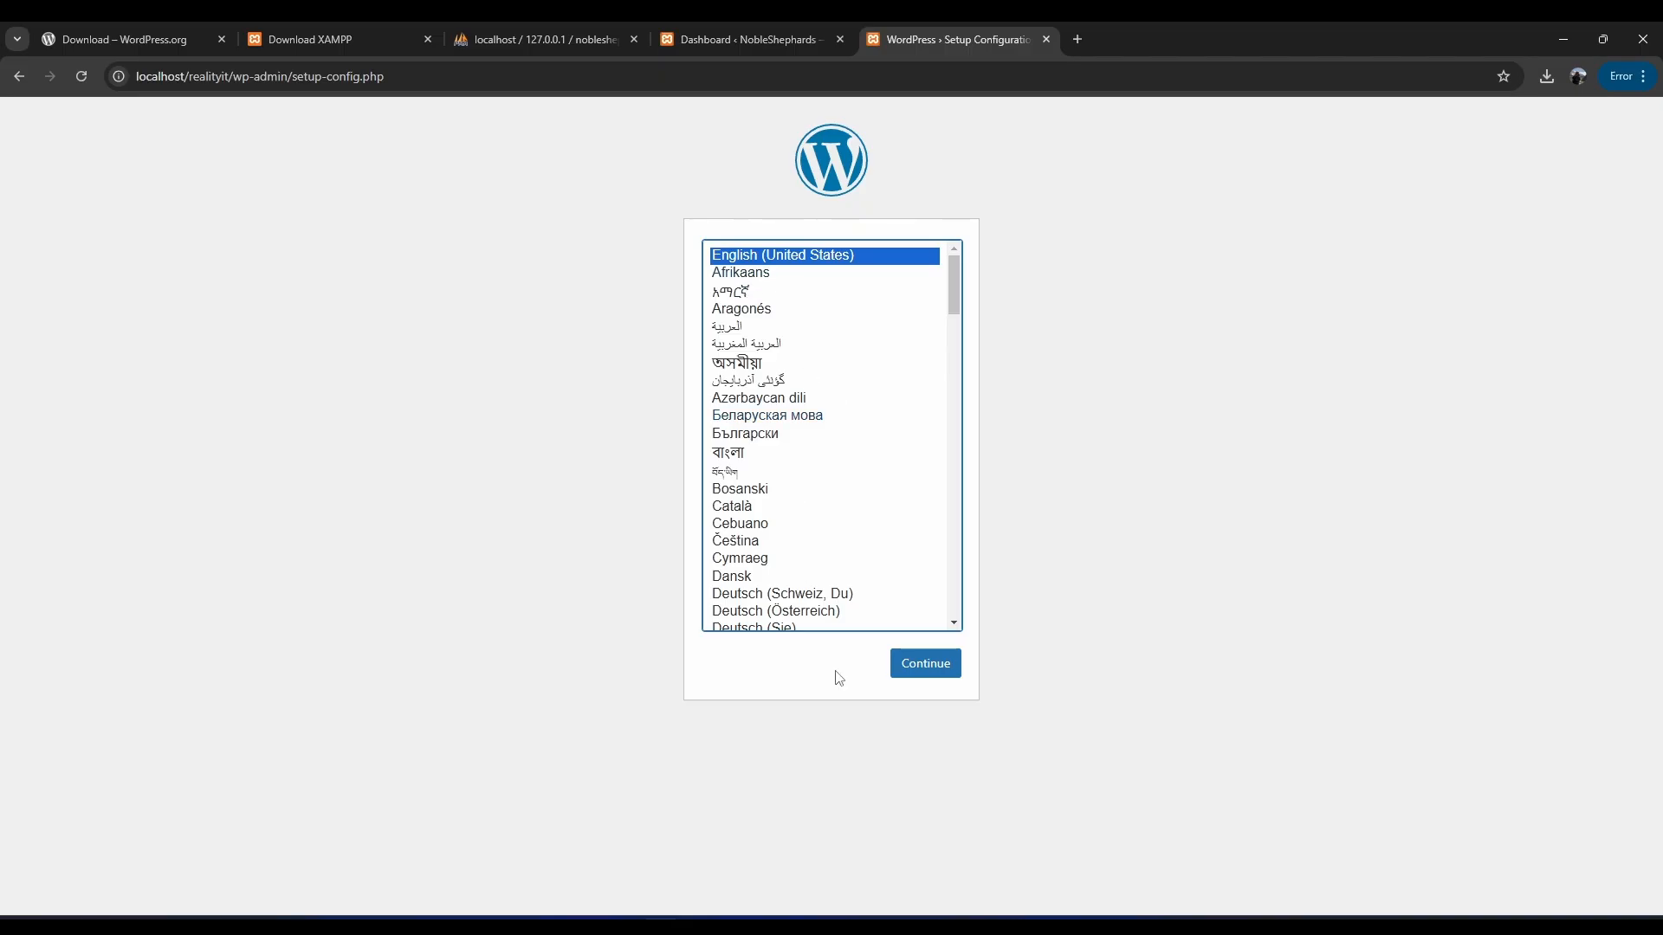
Continue setup in English and submit the database form with the realityit database name.
left_click(934, 672)
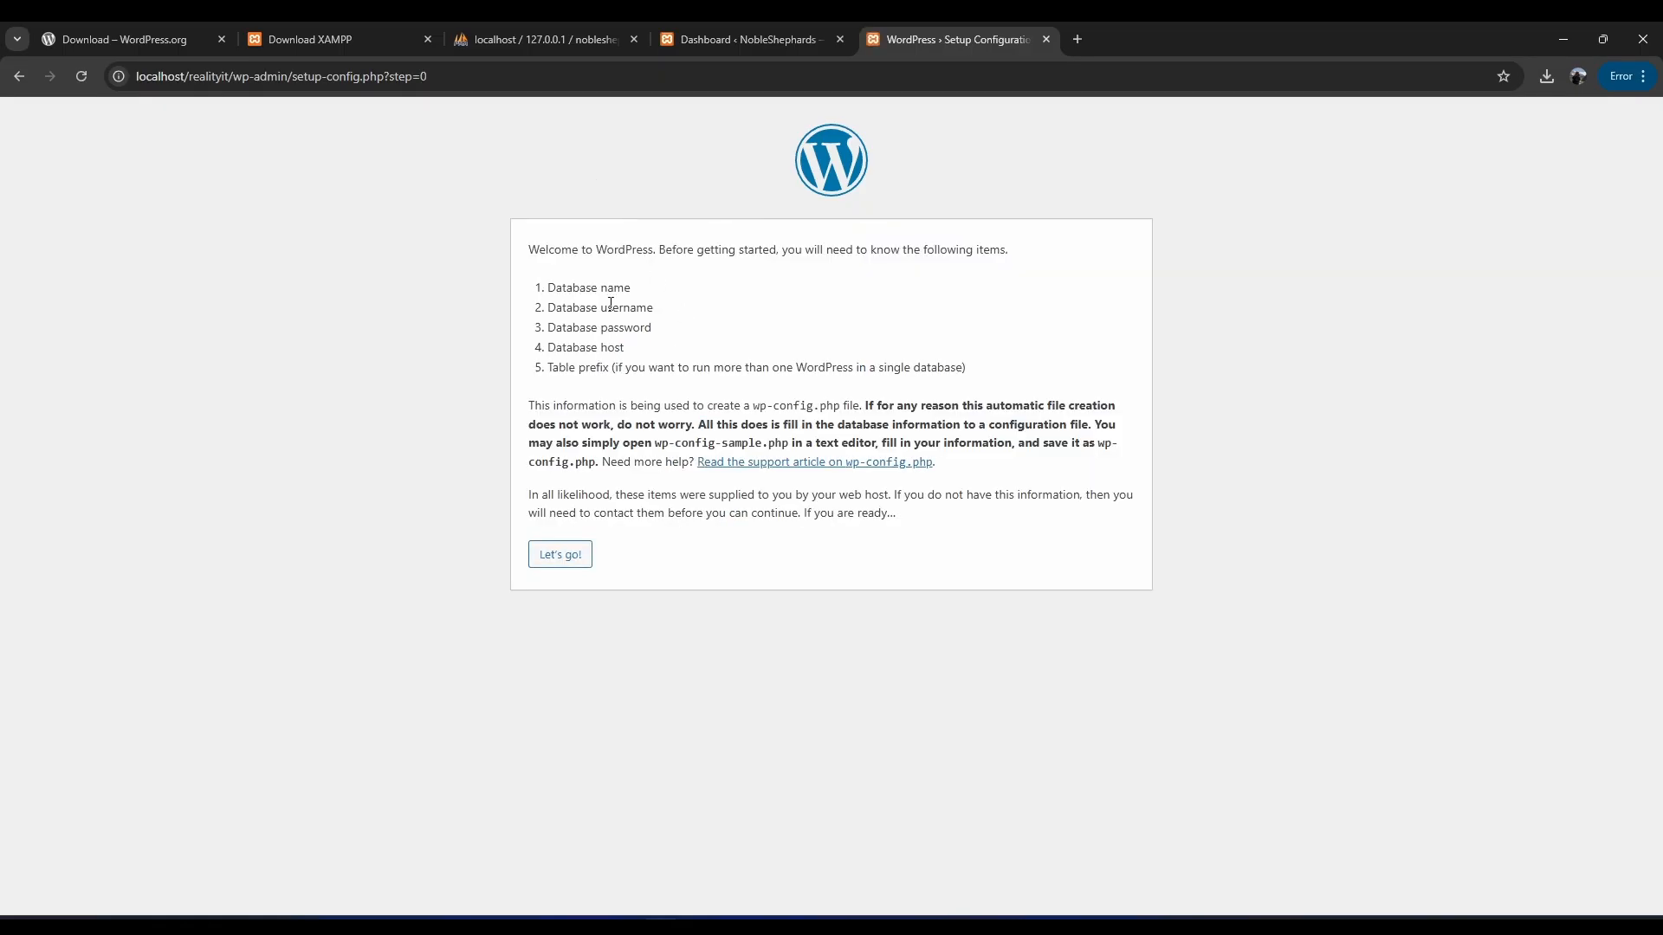
left_click(560, 555)
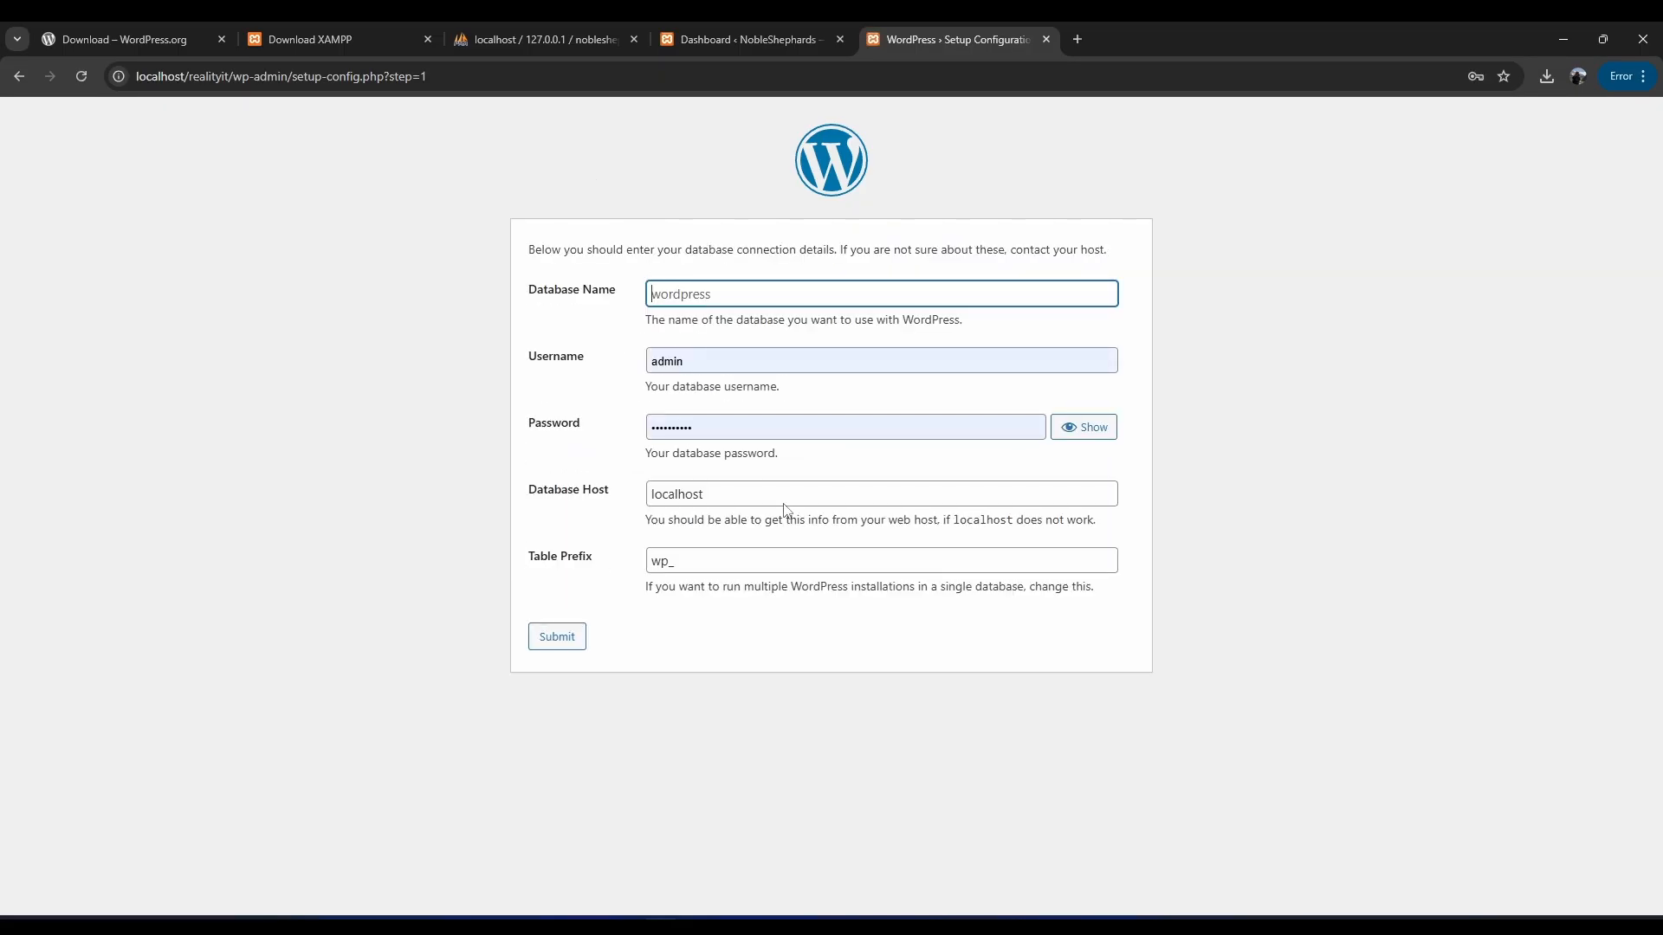
left_click(726, 291)
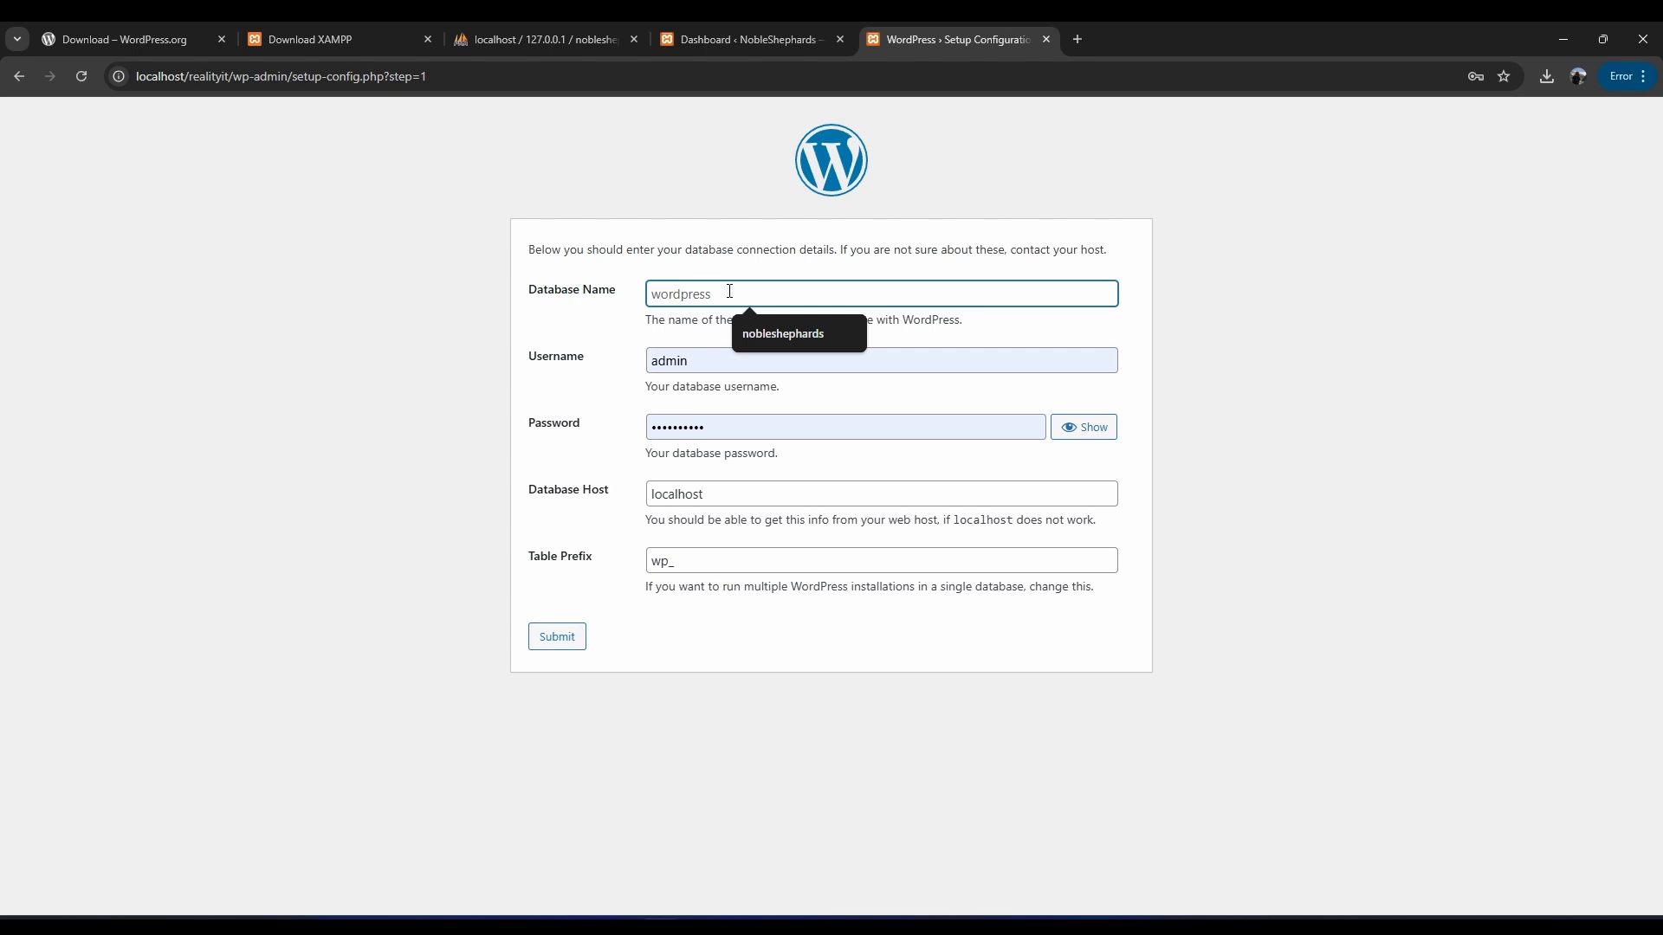
type("realityit")
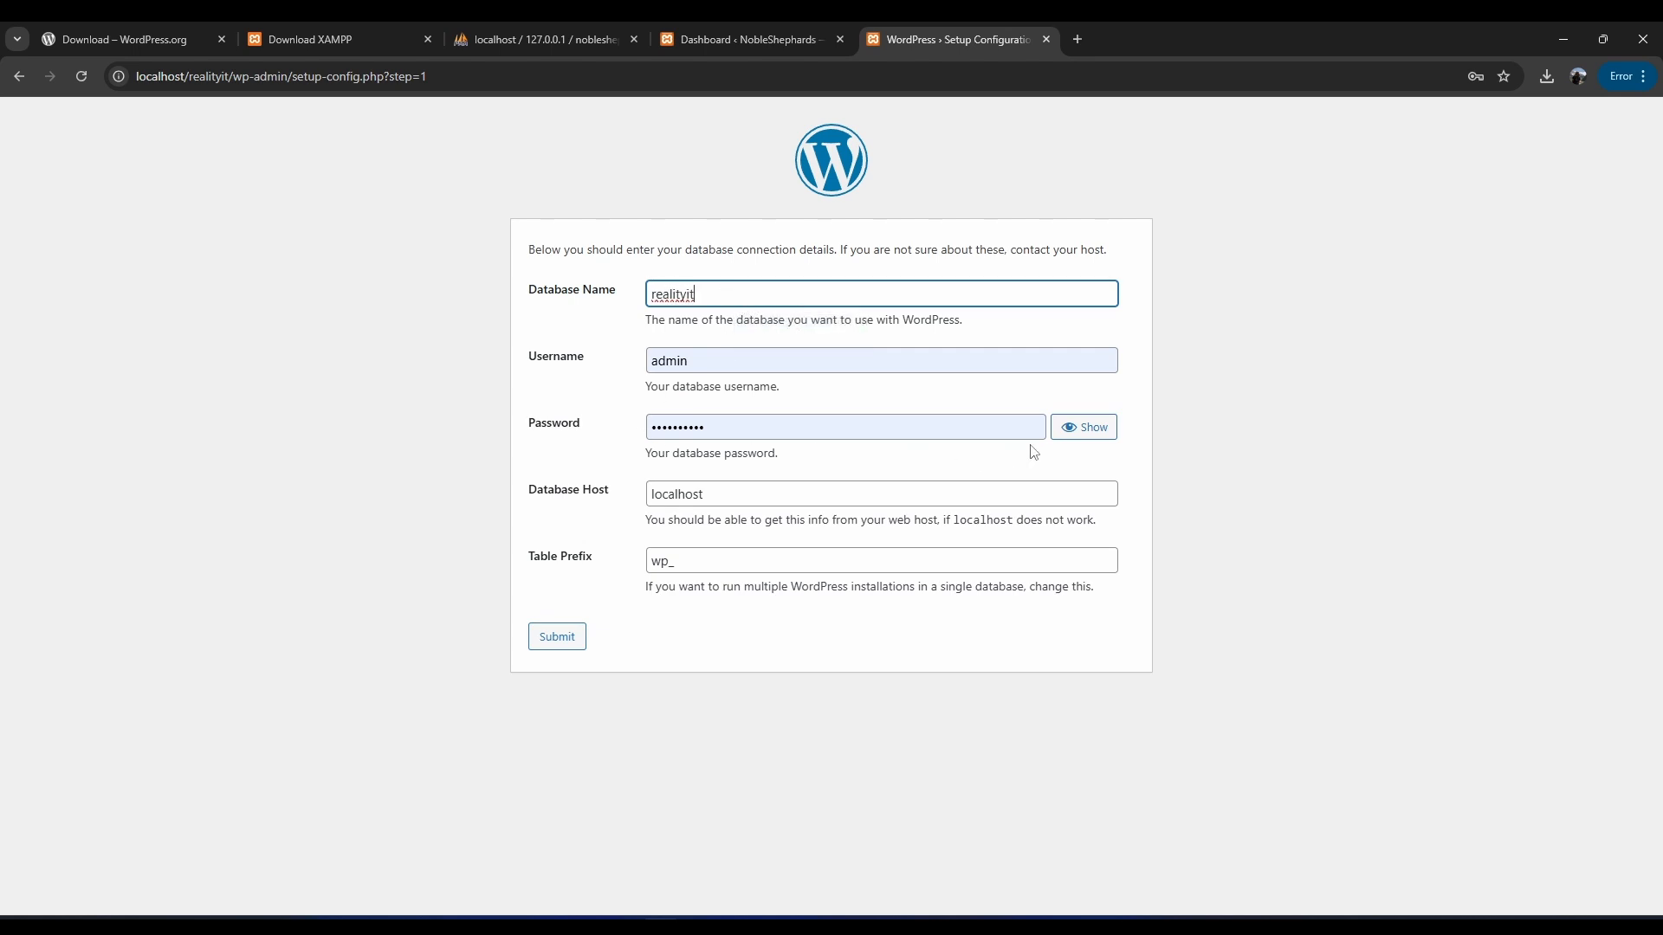
left_click(1073, 428)
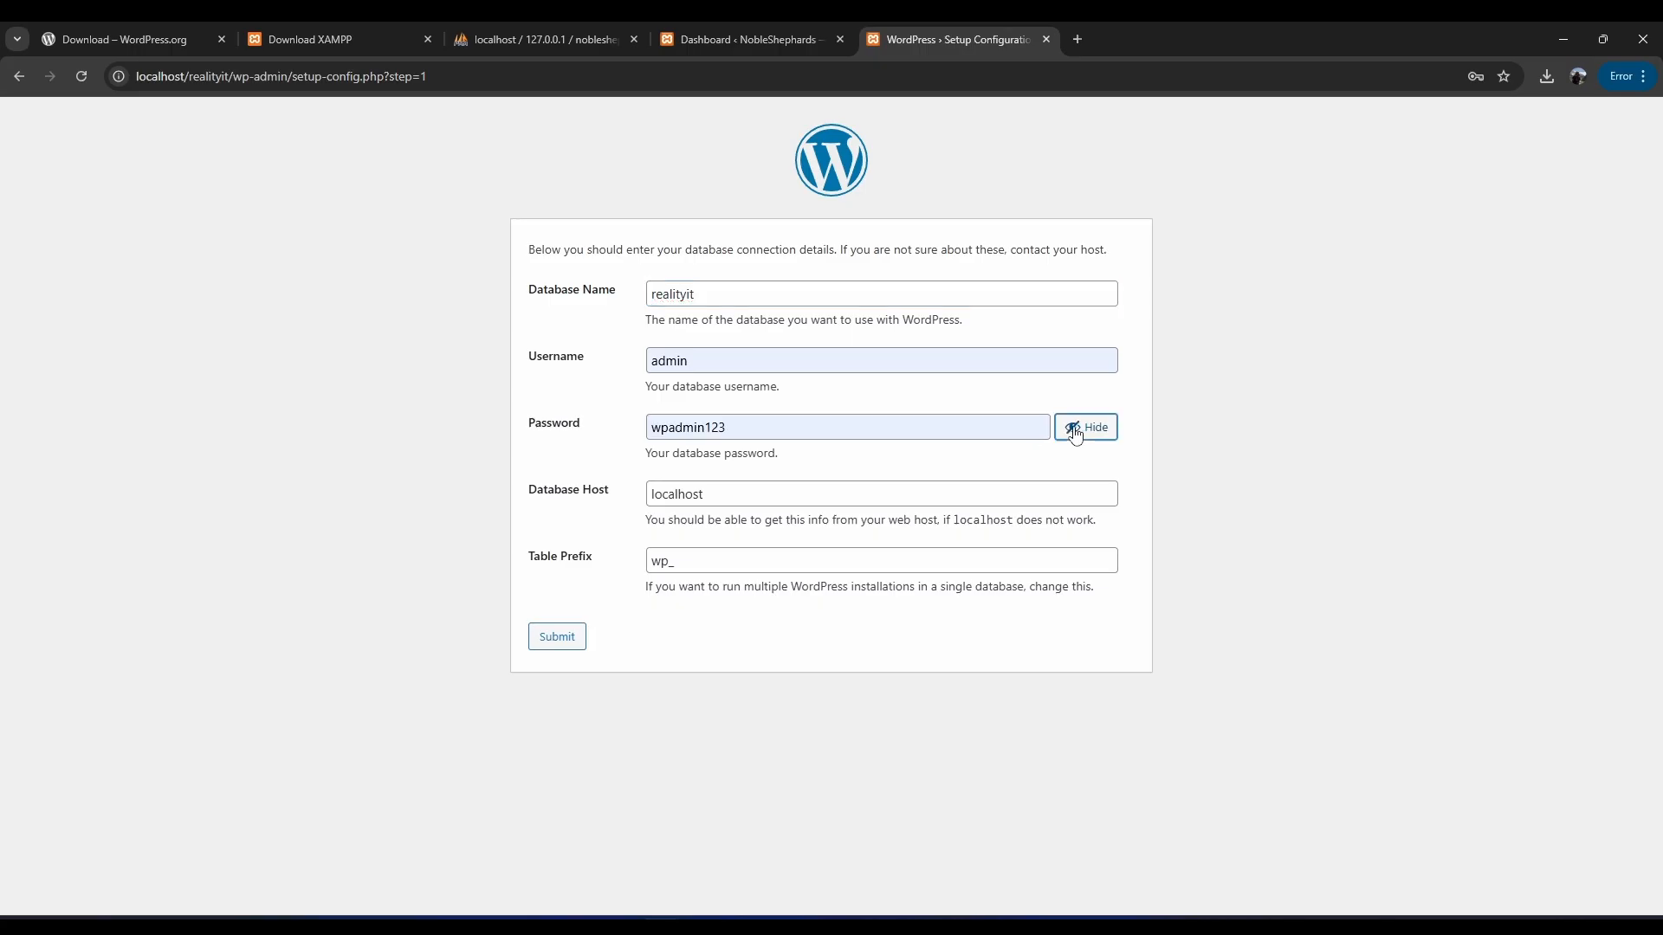
left_click(555, 640)
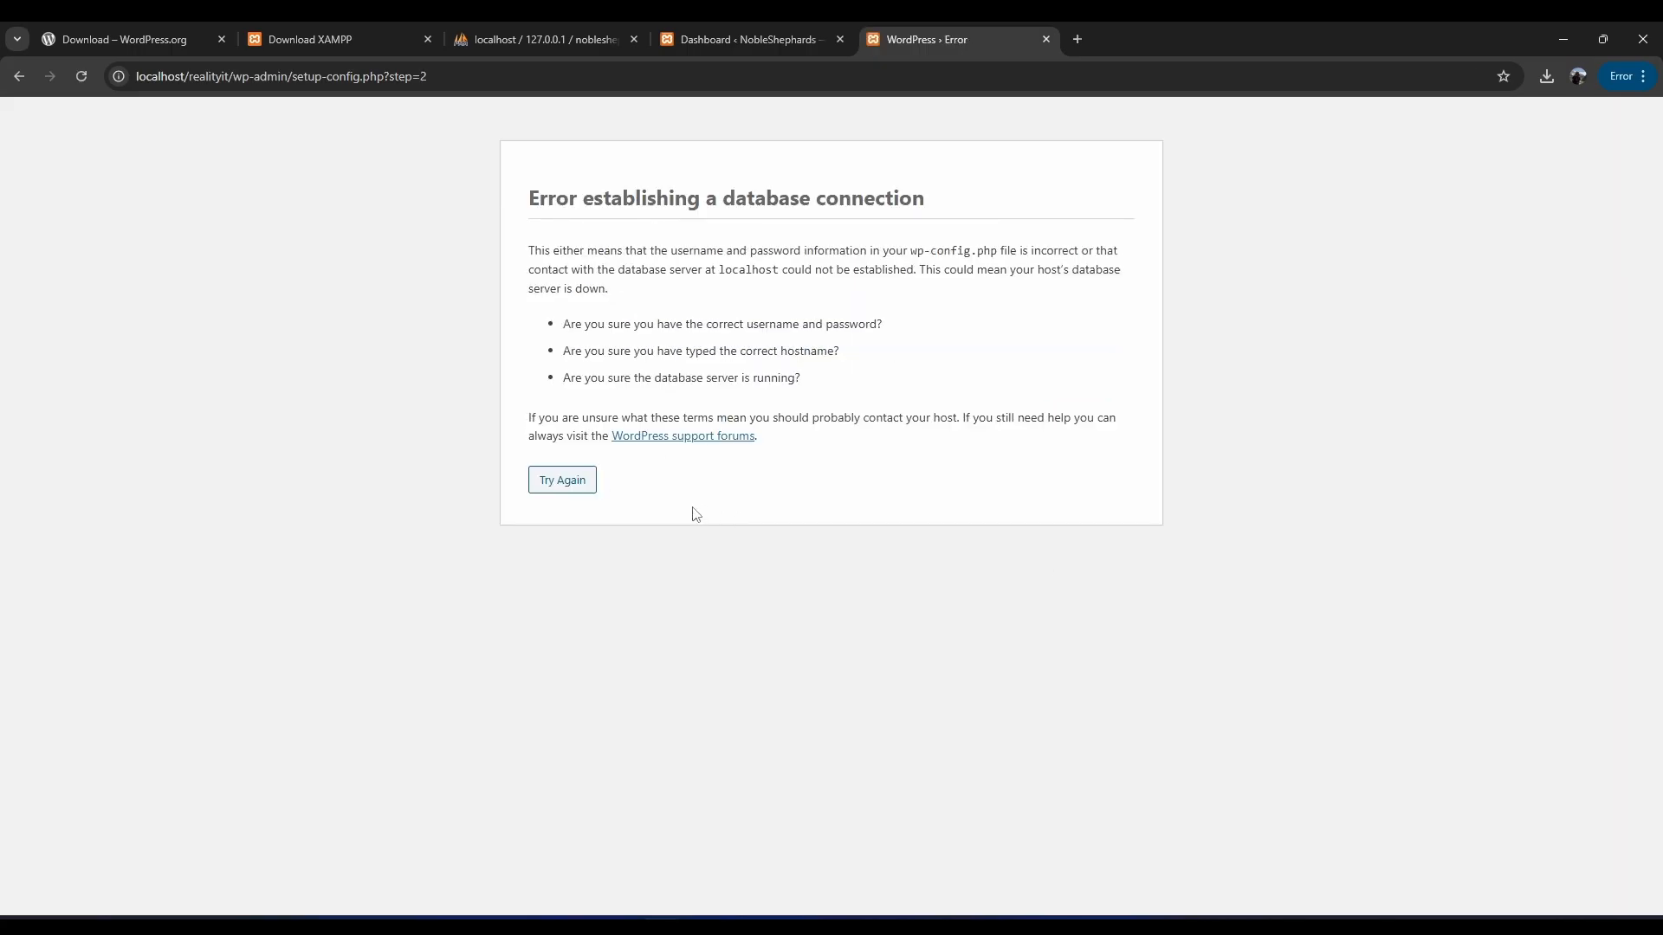
Retry the database details with username root and an empty password.
left_click(569, 480)
left_click_drag(730, 428, 582, 432)
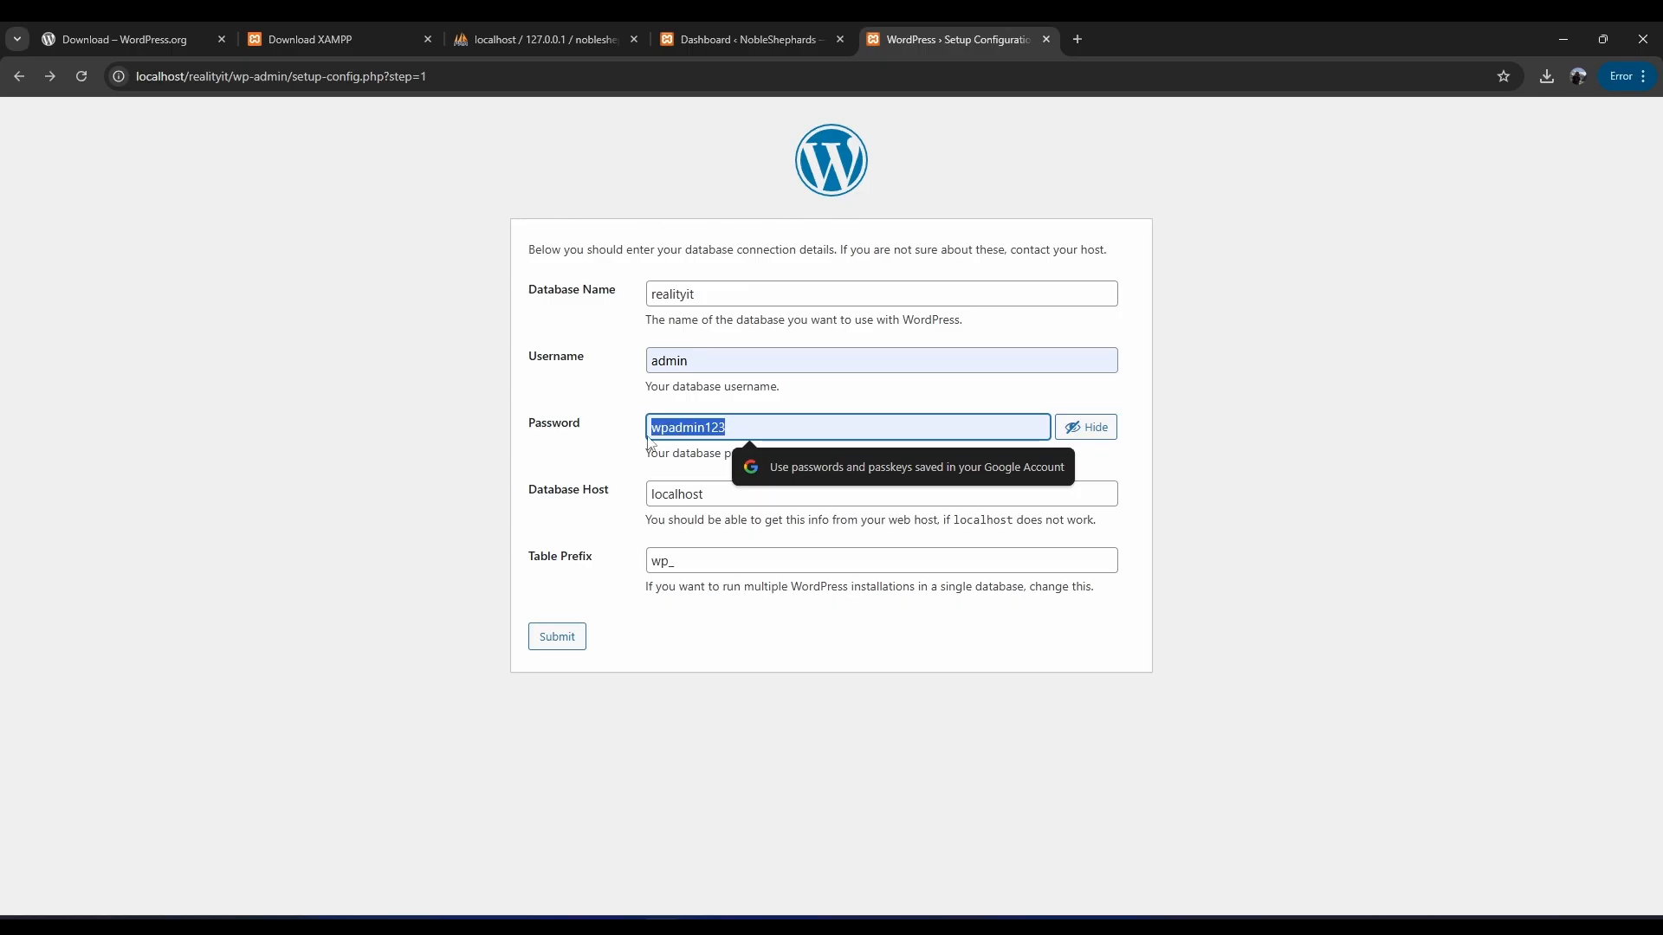
left_click(752, 427)
left_click(693, 362)
left_click_drag(693, 361, 549, 364)
type("root")
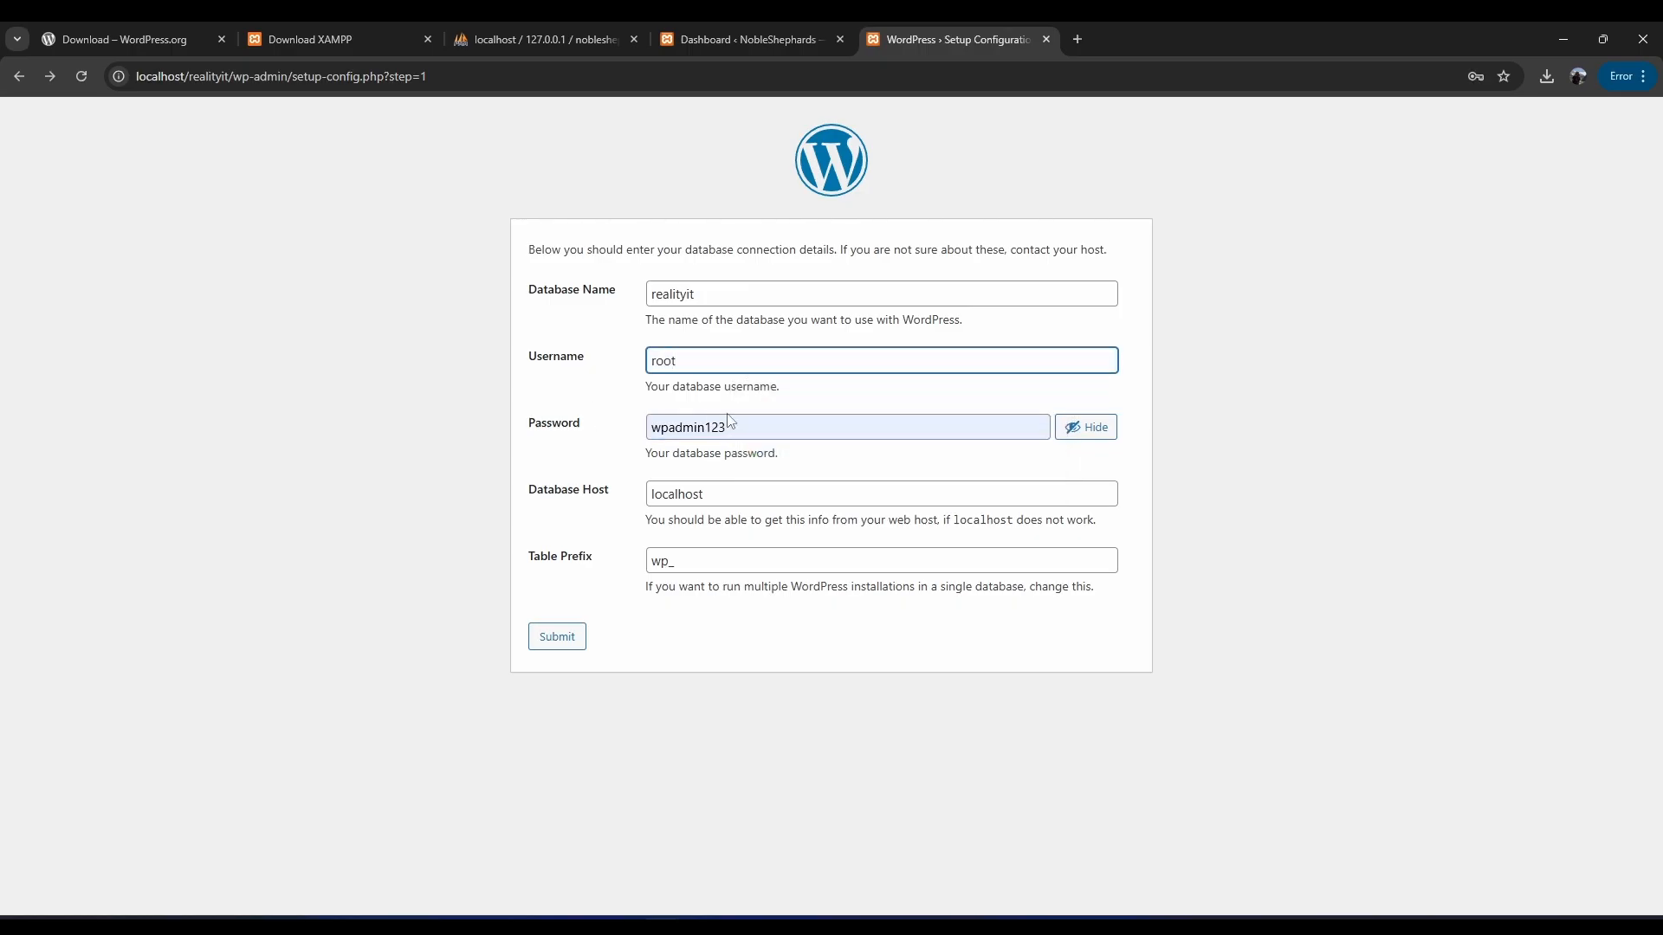
left_click_drag(730, 426, 633, 426)
key("BackSpace")
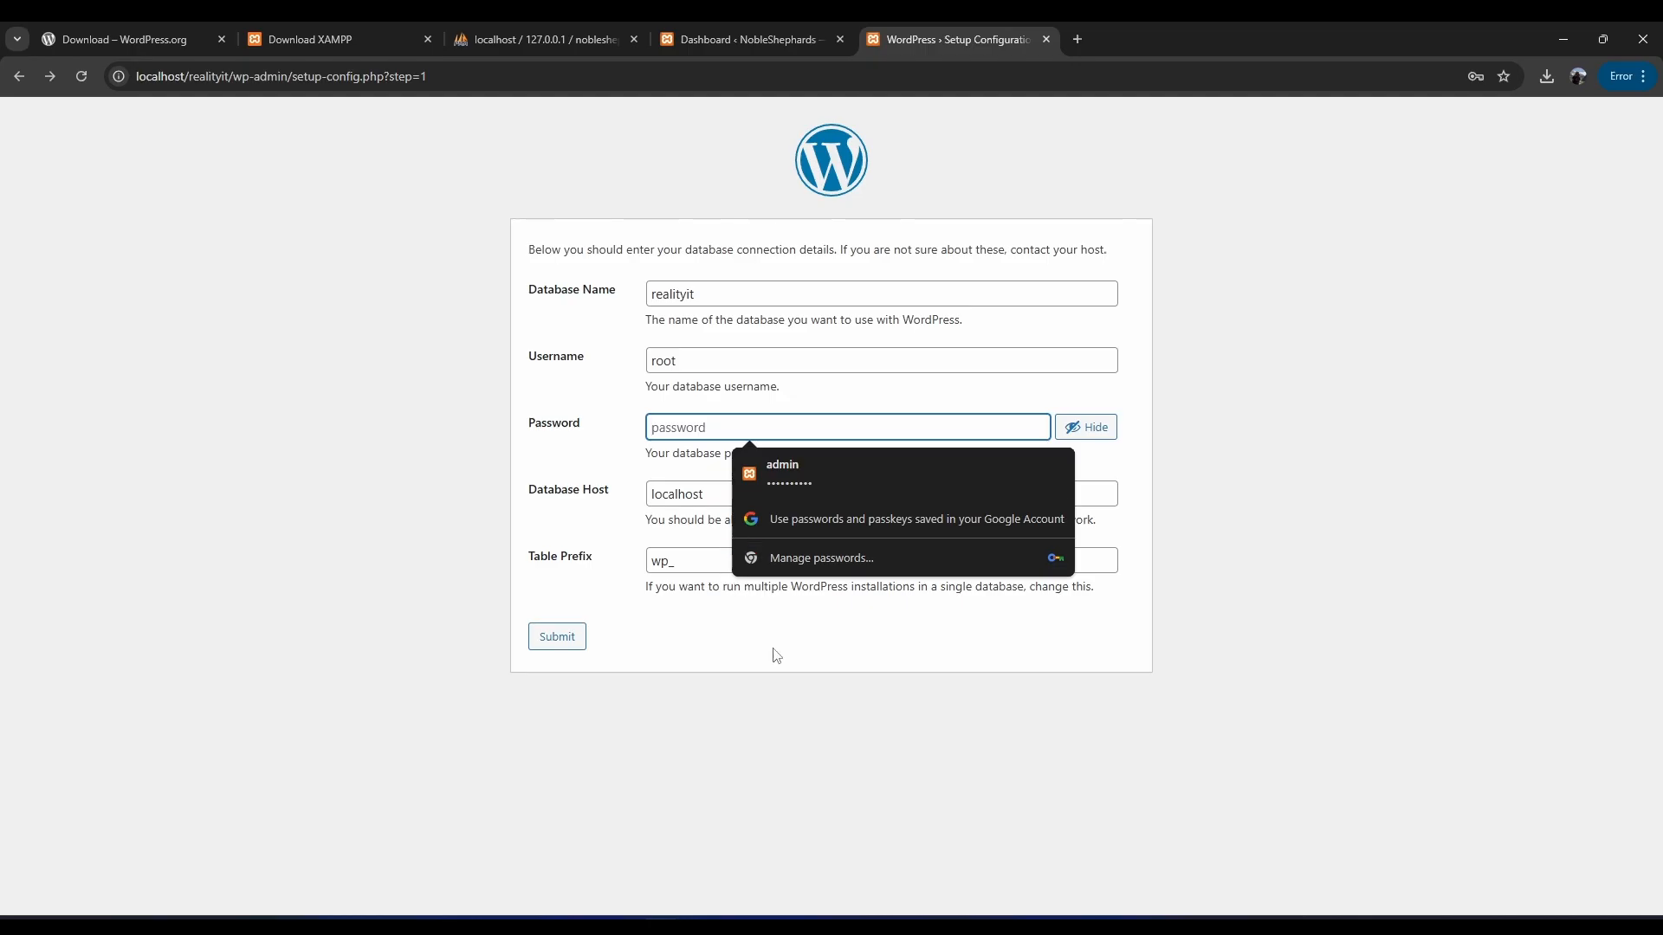
left_click(557, 637)
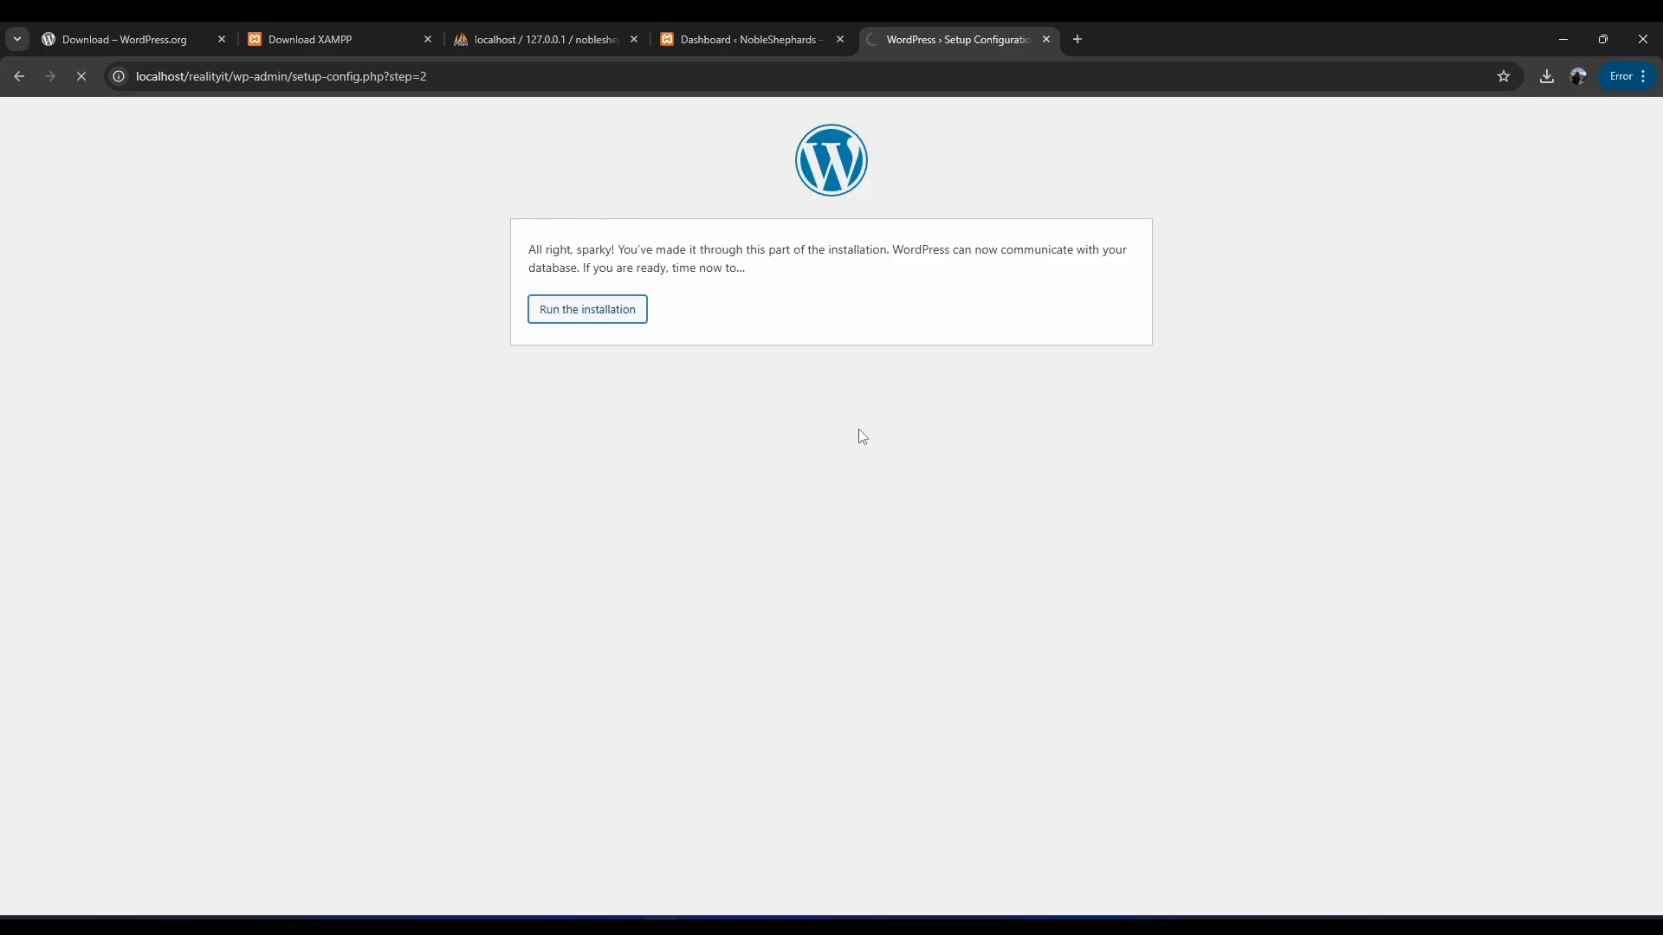
Enter site title 'Reality', username admin and the admin password.
left_click(767, 447)
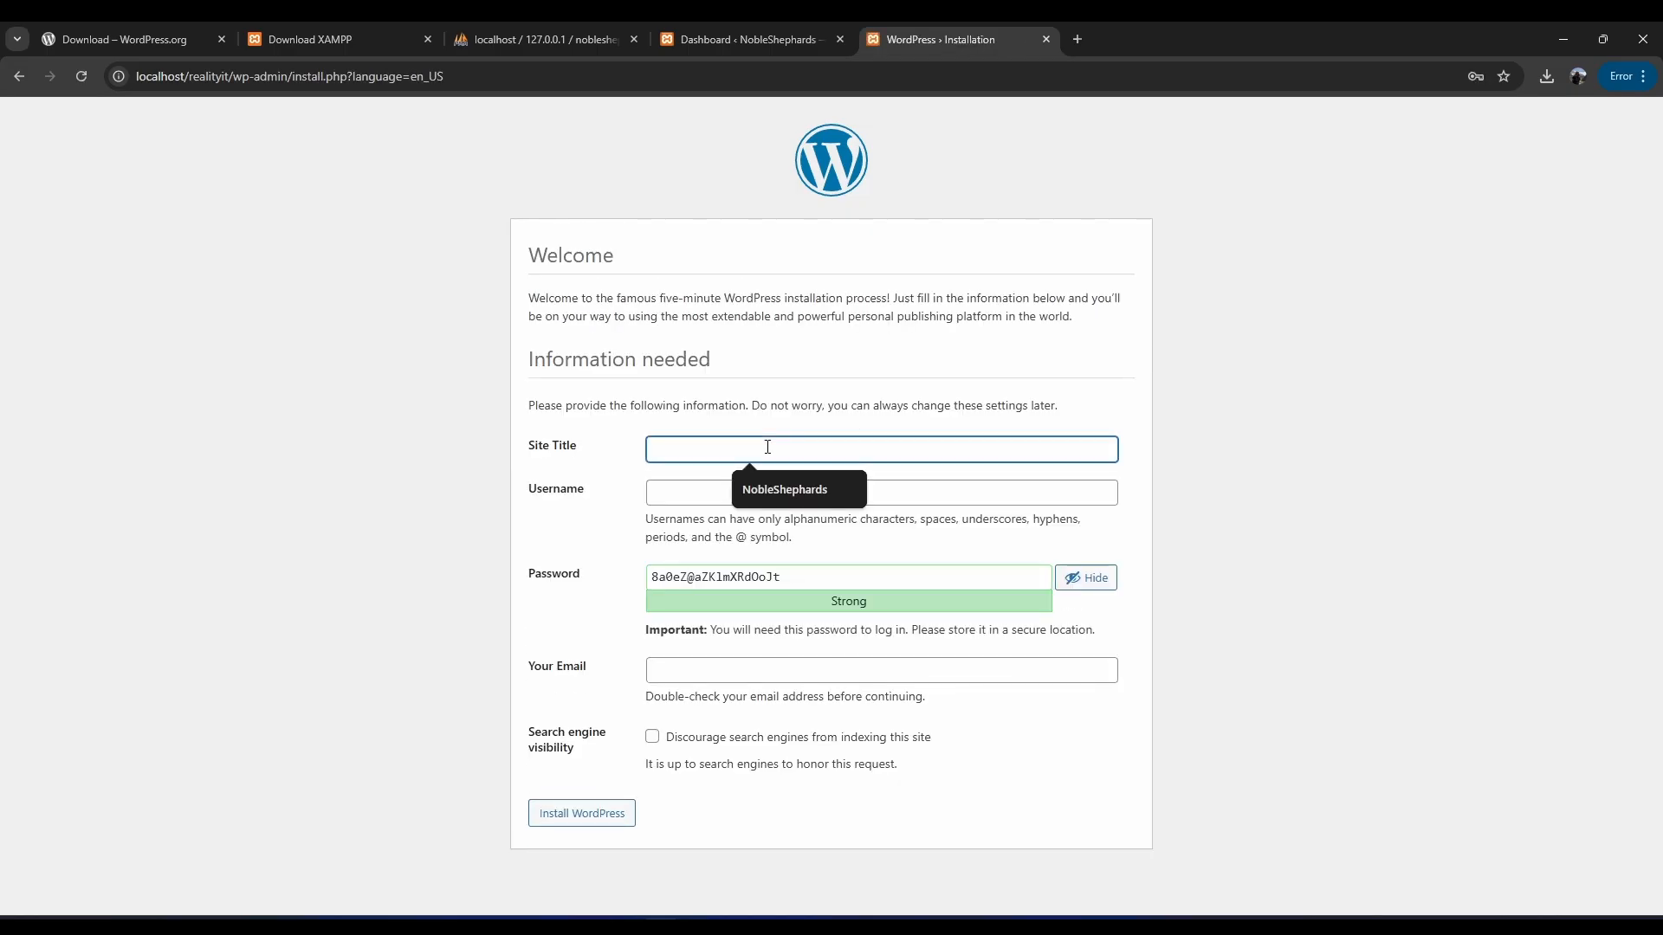
type("RealityIT")
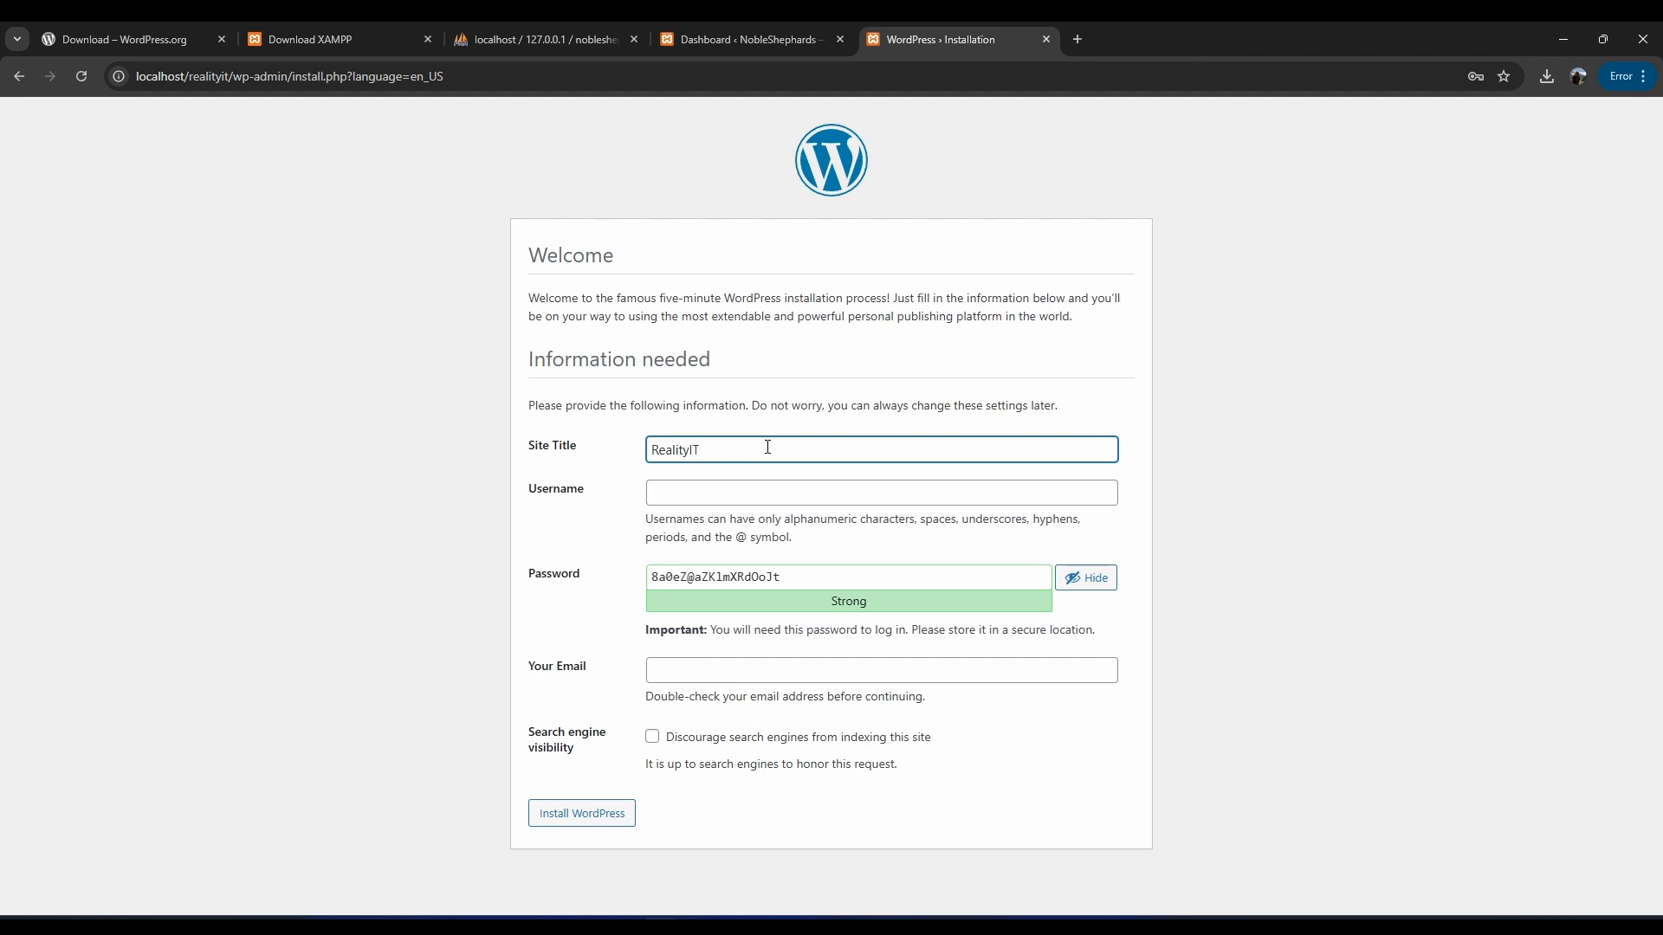
key("Tab")
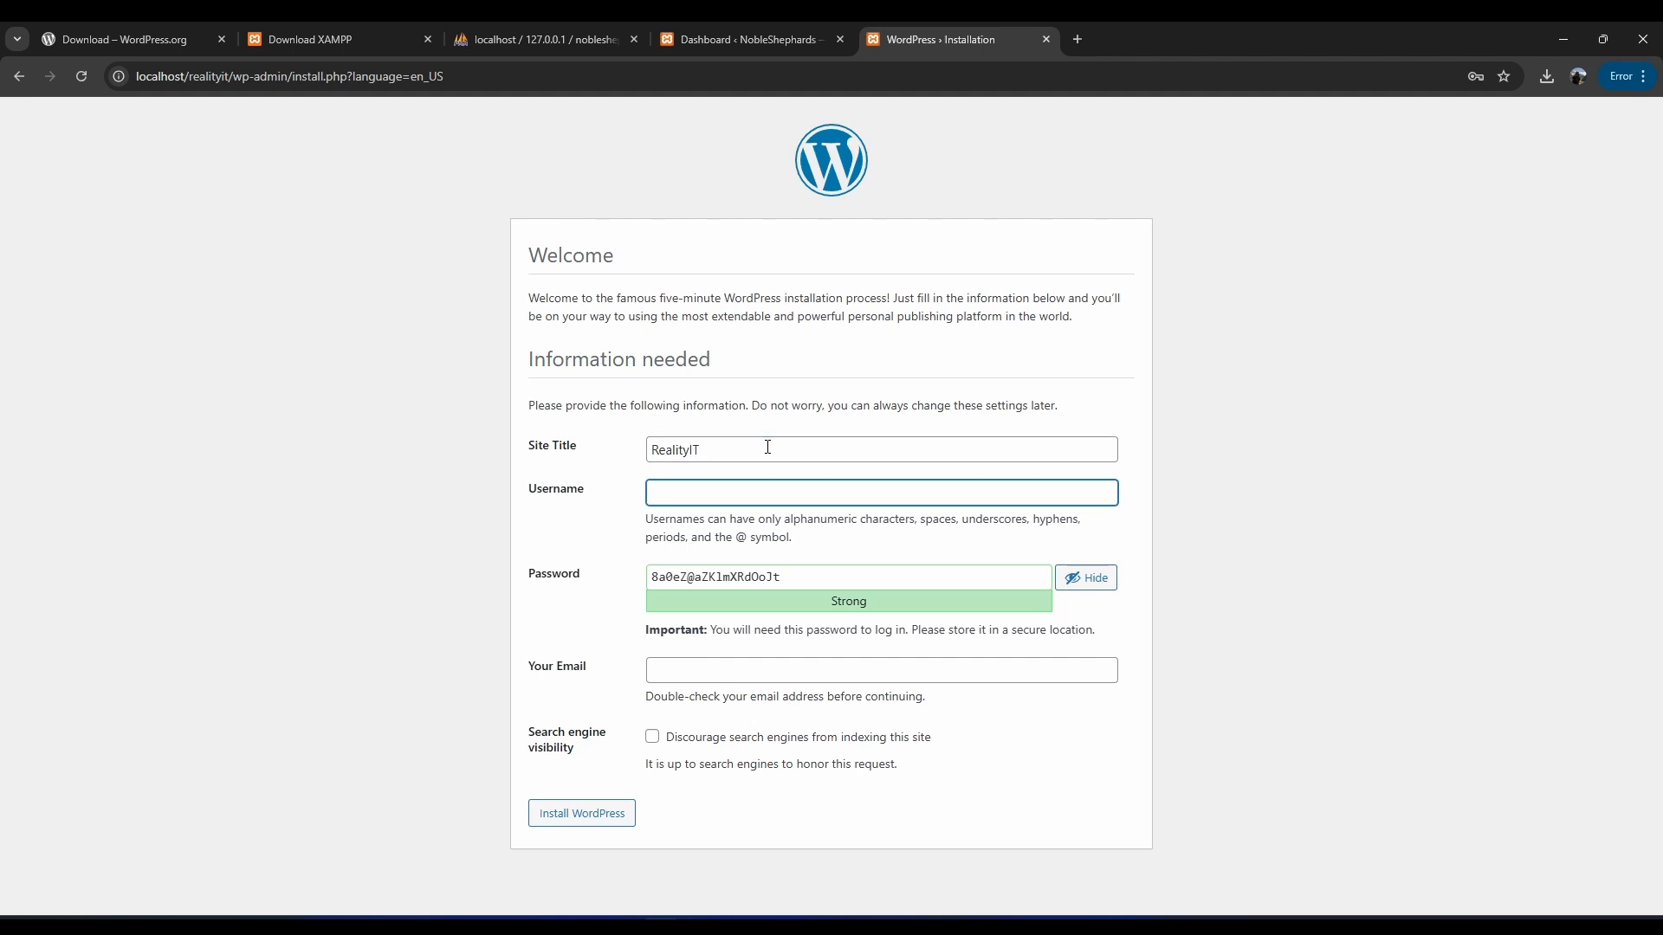
type("admin")
key("Tab")
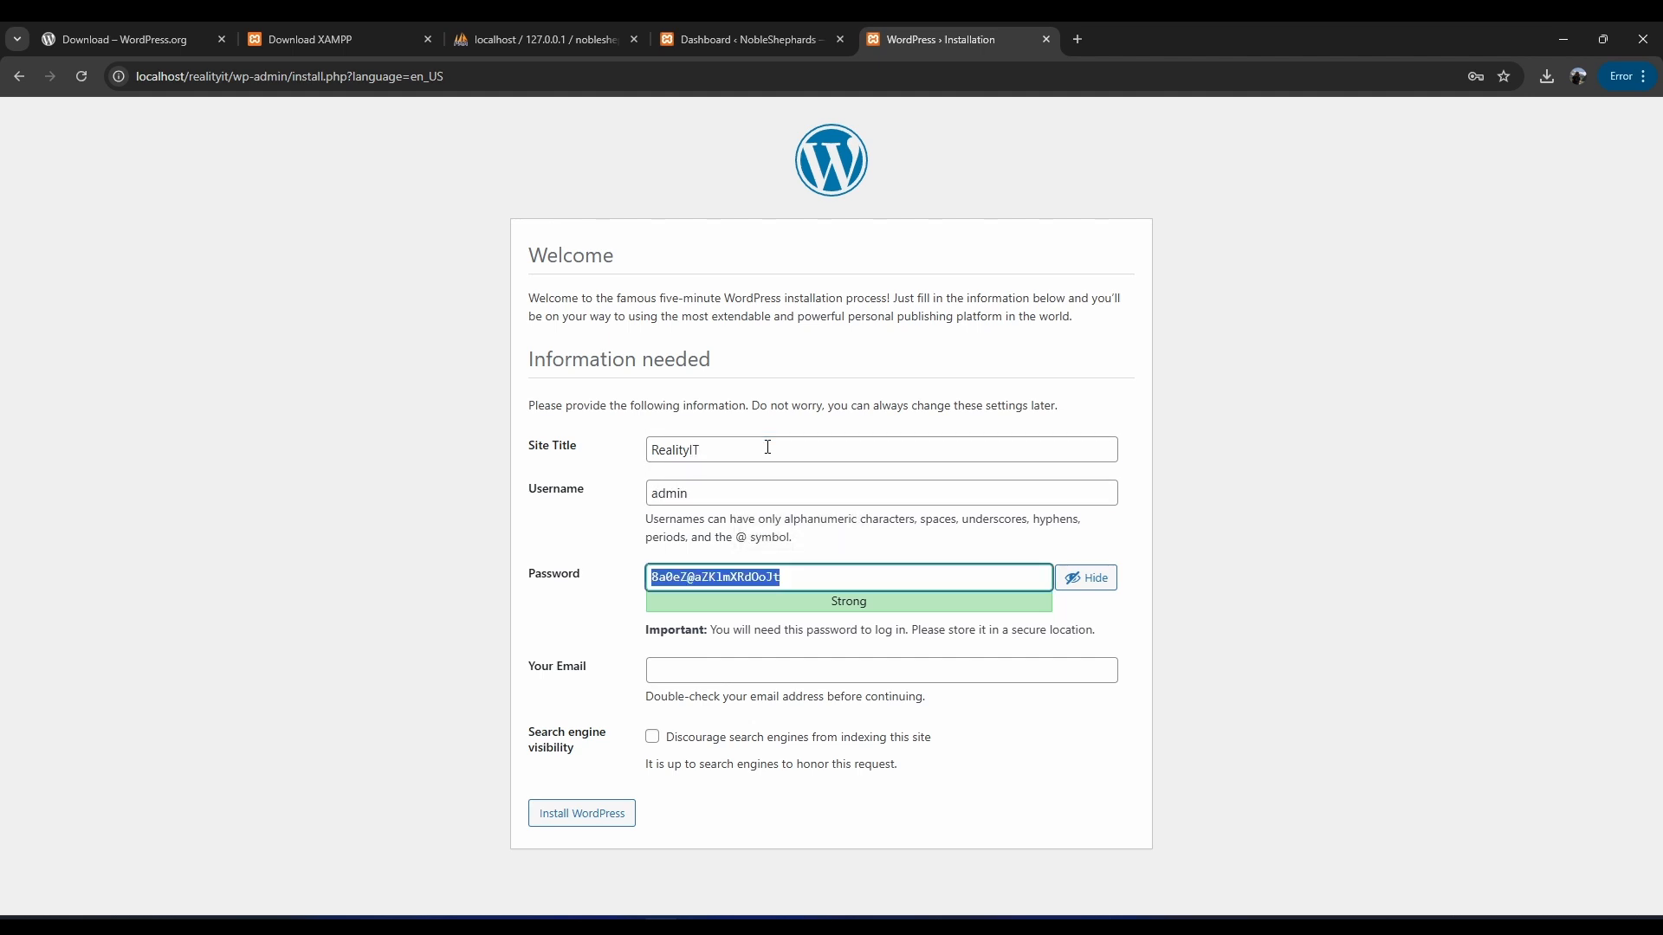
type("wpadmion")
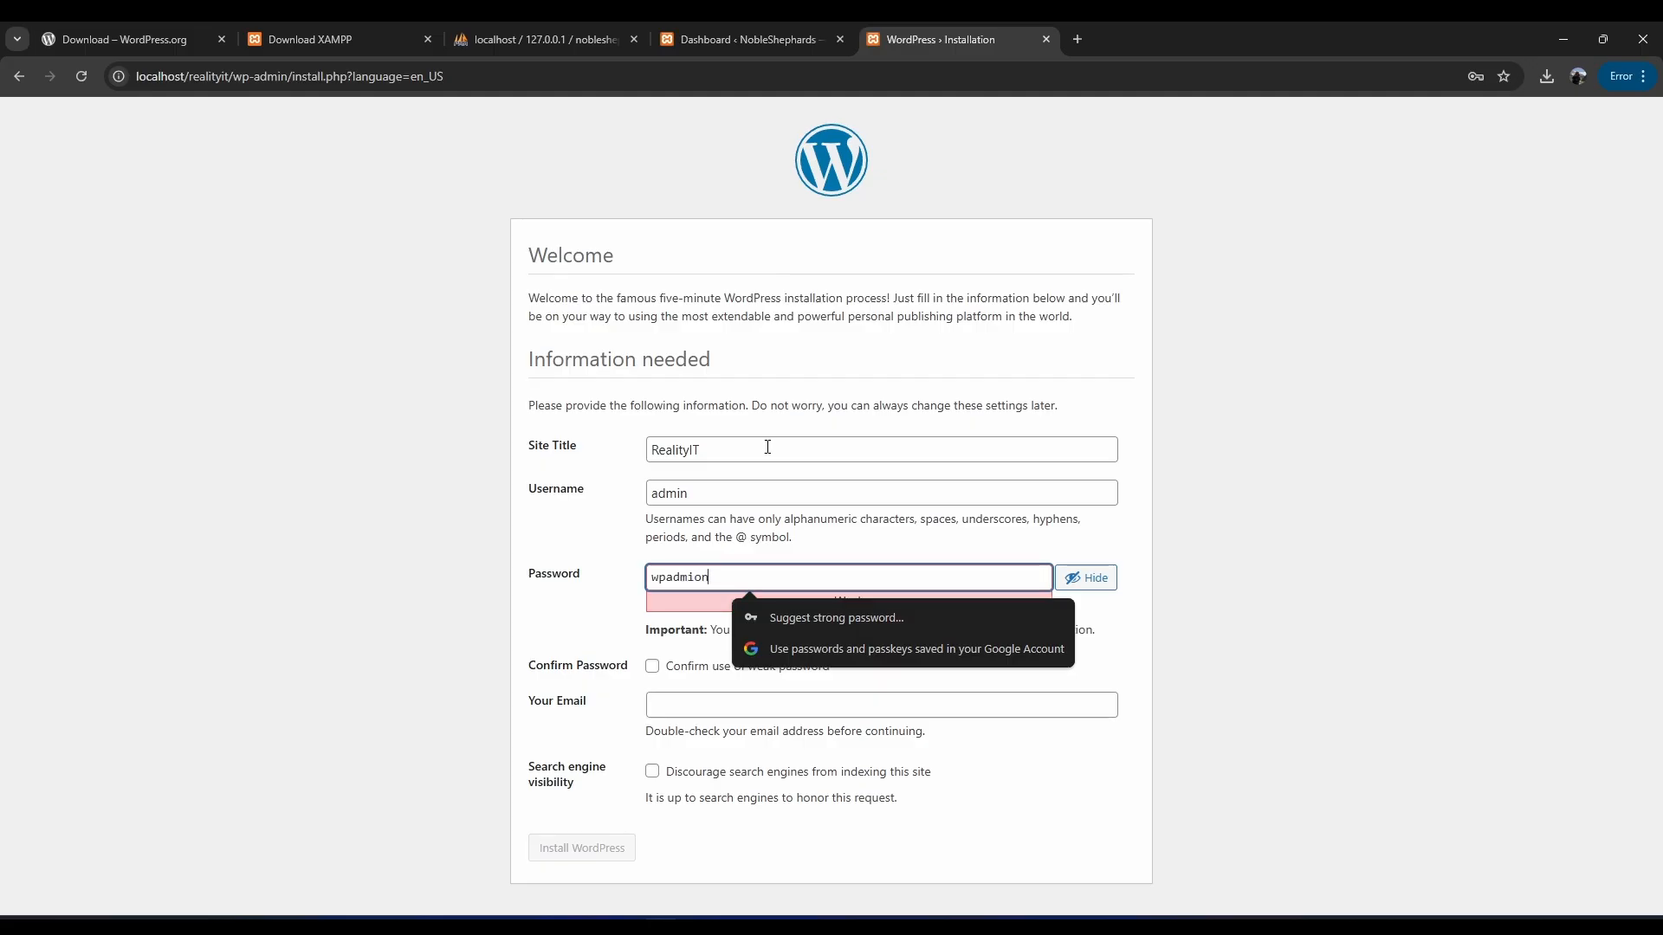
key("BackSpace")
key("BackSpace")
type("n123")
Confirm the weak password, fill the saved e-mail, install WordPress, and dismiss the breach warning.
left_click(652, 666)
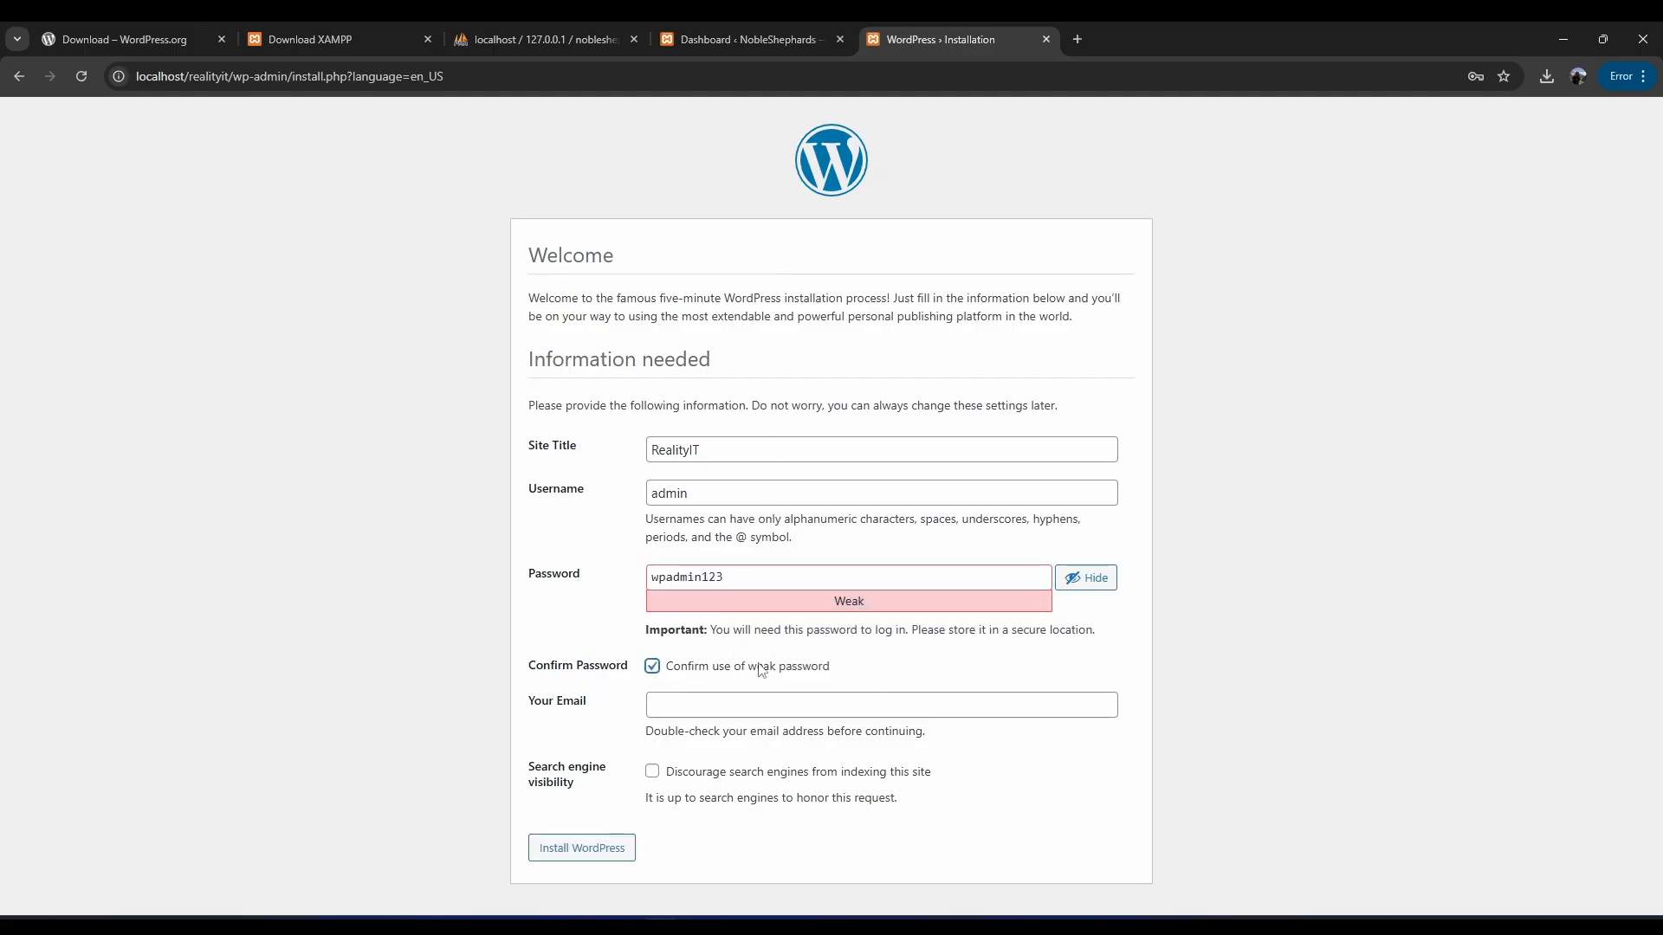
left_click(682, 704)
left_click(785, 767)
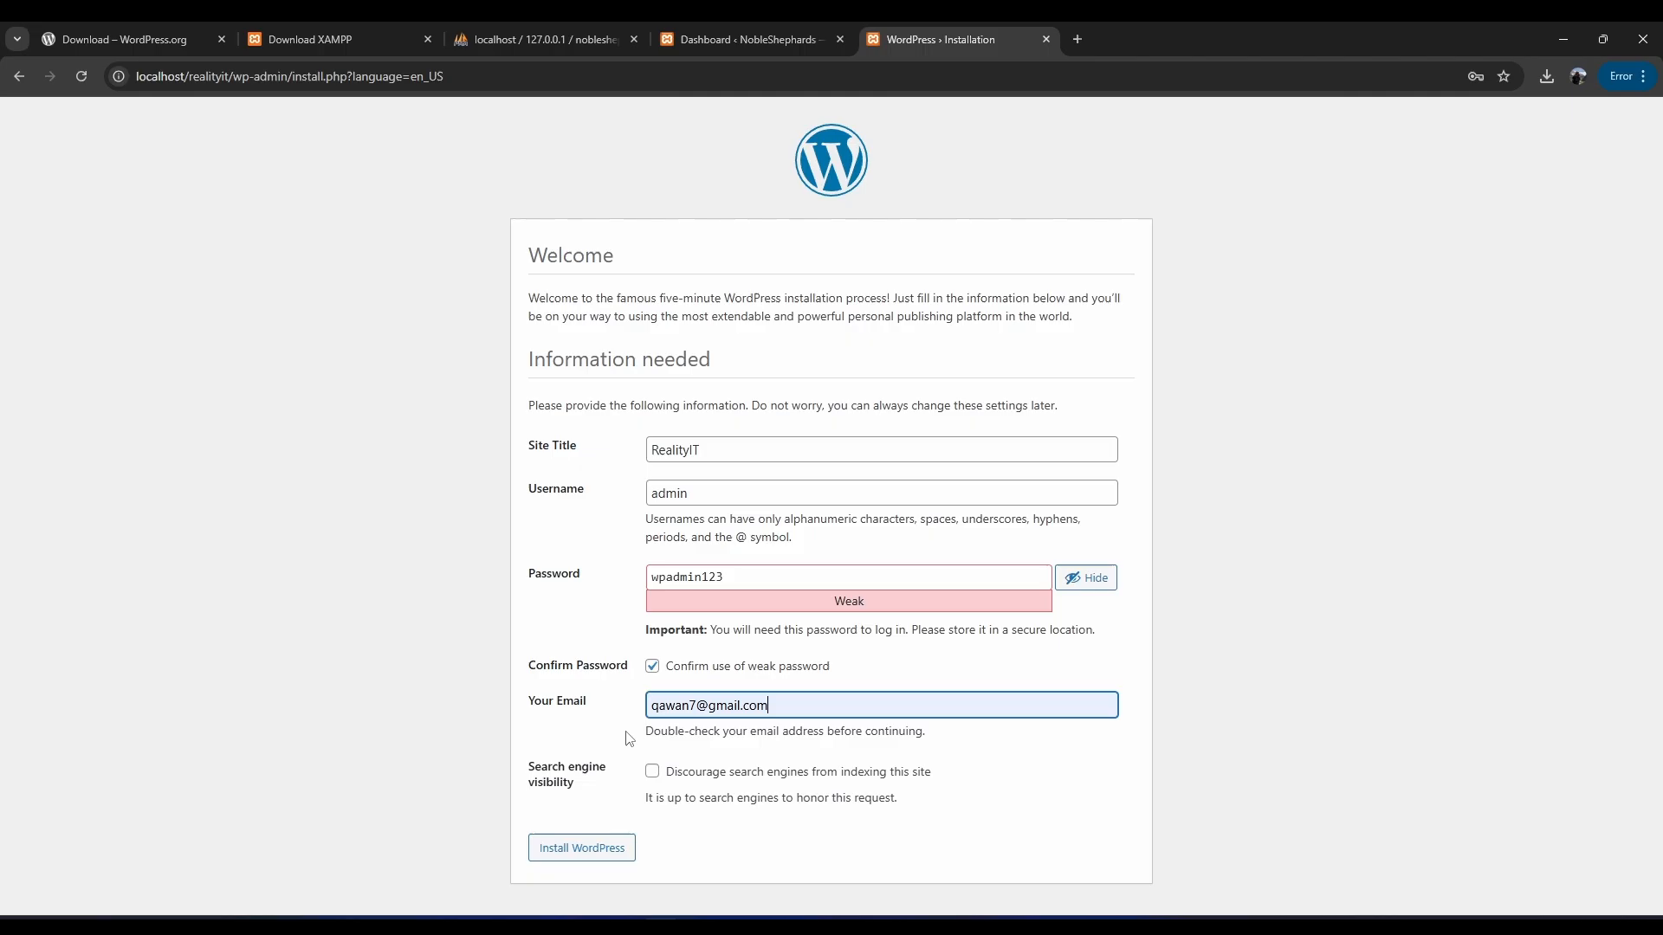
left_click(580, 848)
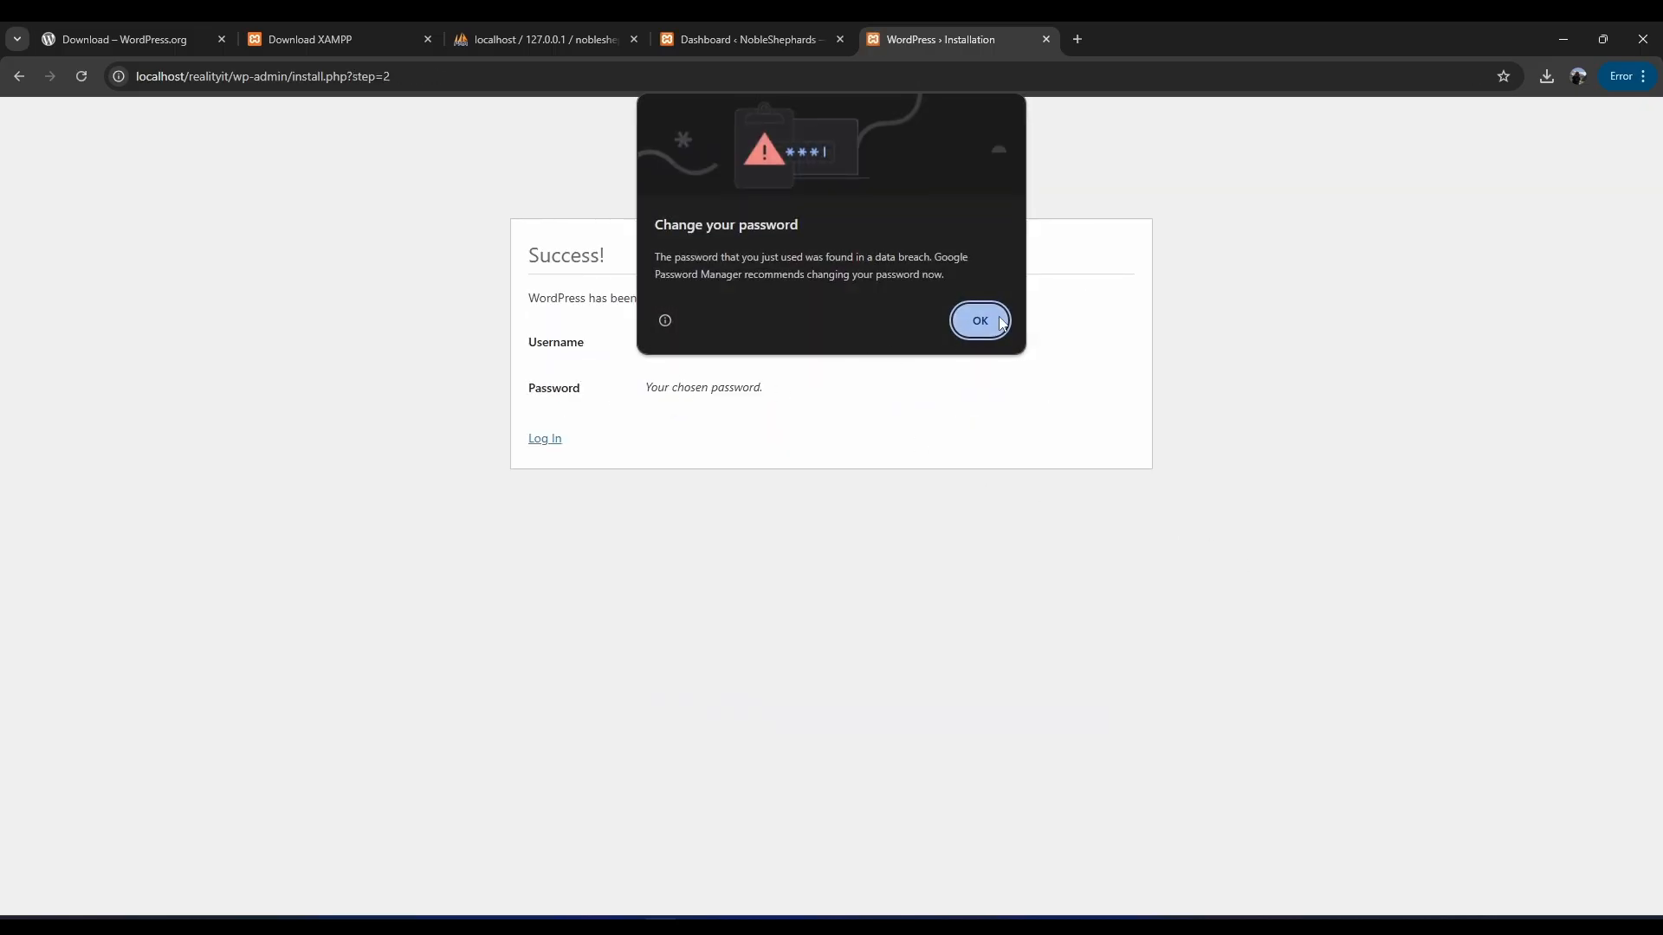
left_click(979, 317)
Log in to the RealityIT WordPress site as admin with Remember Me ticked.
left_click(559, 439)
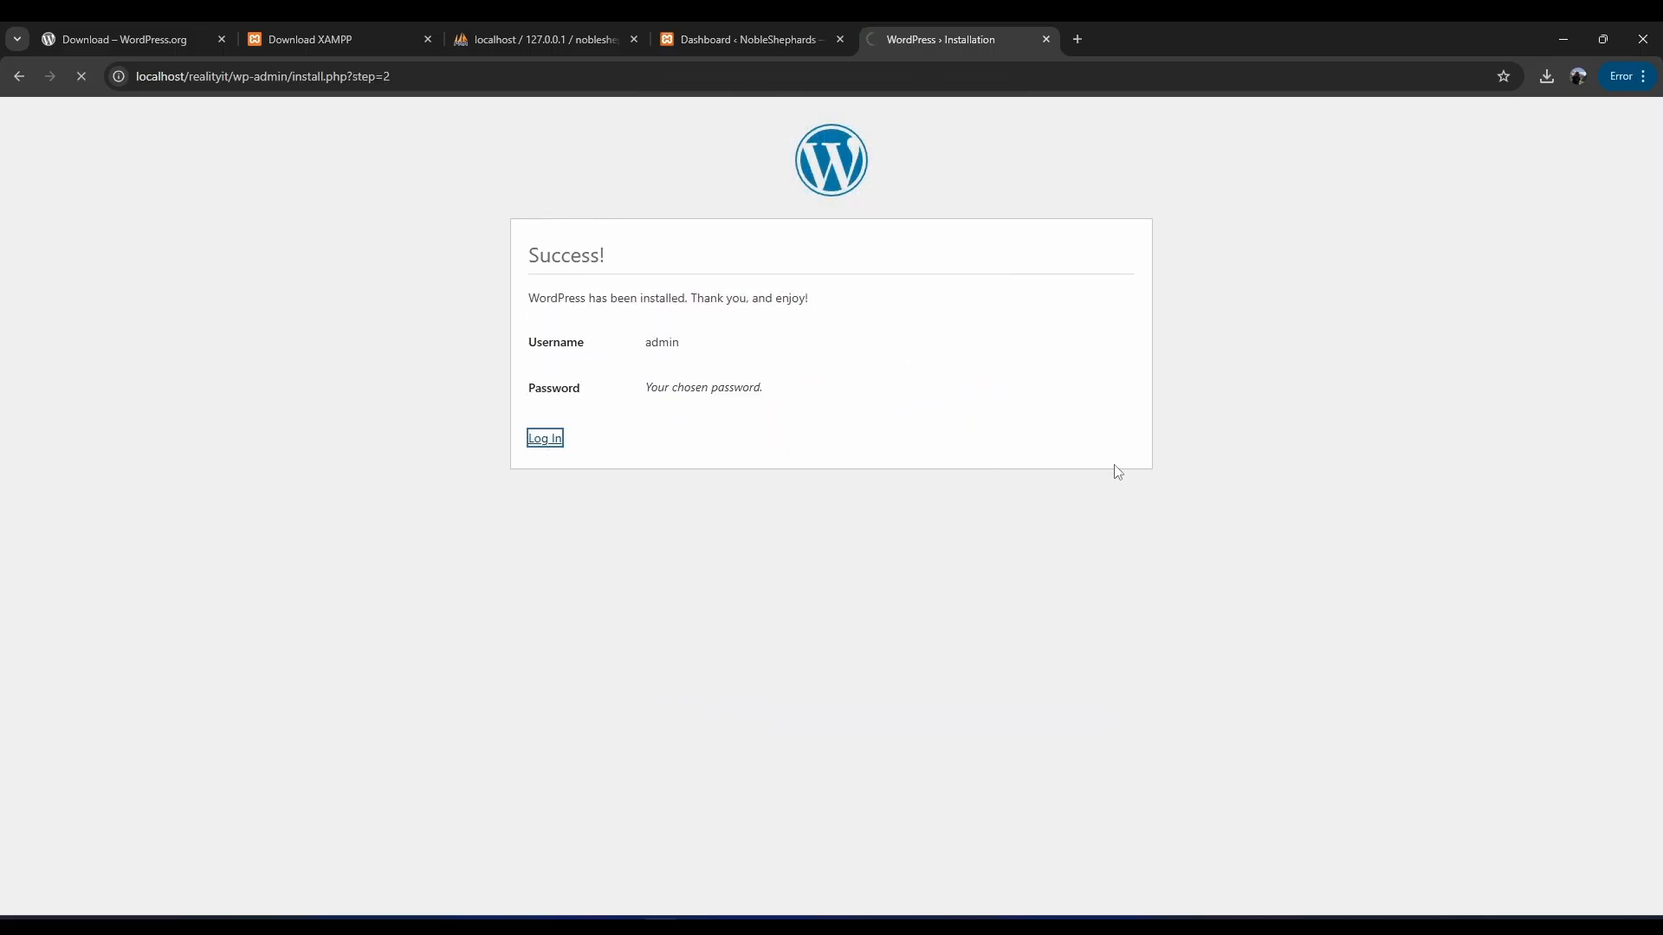
left_click(721, 446)
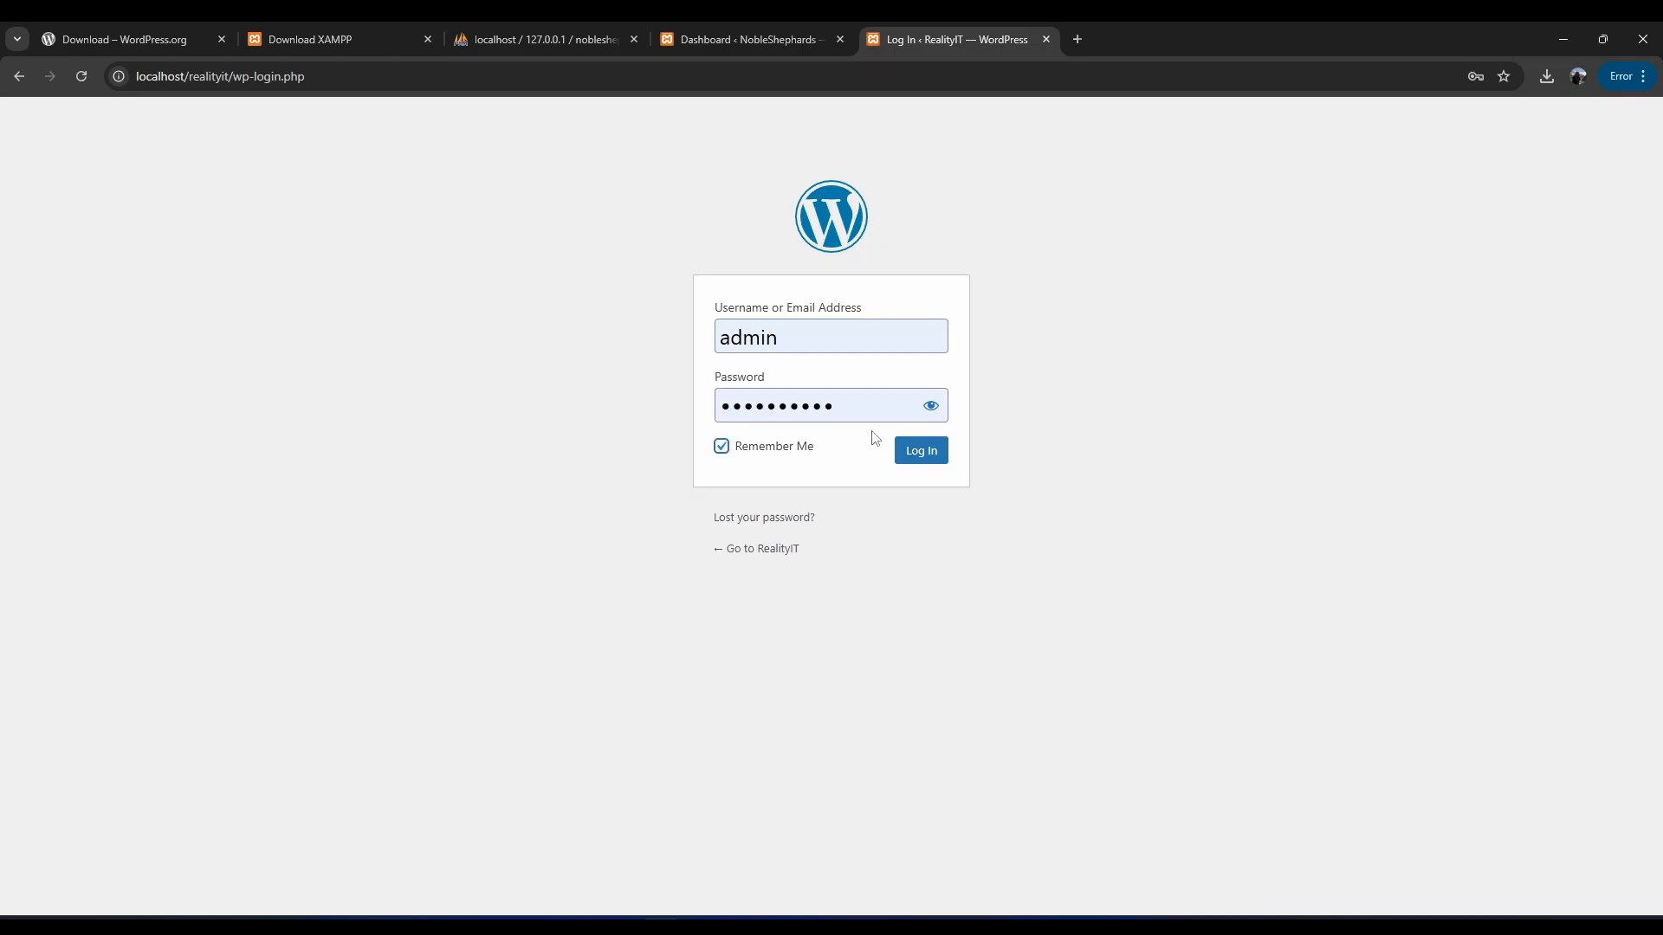
left_click(931, 406)
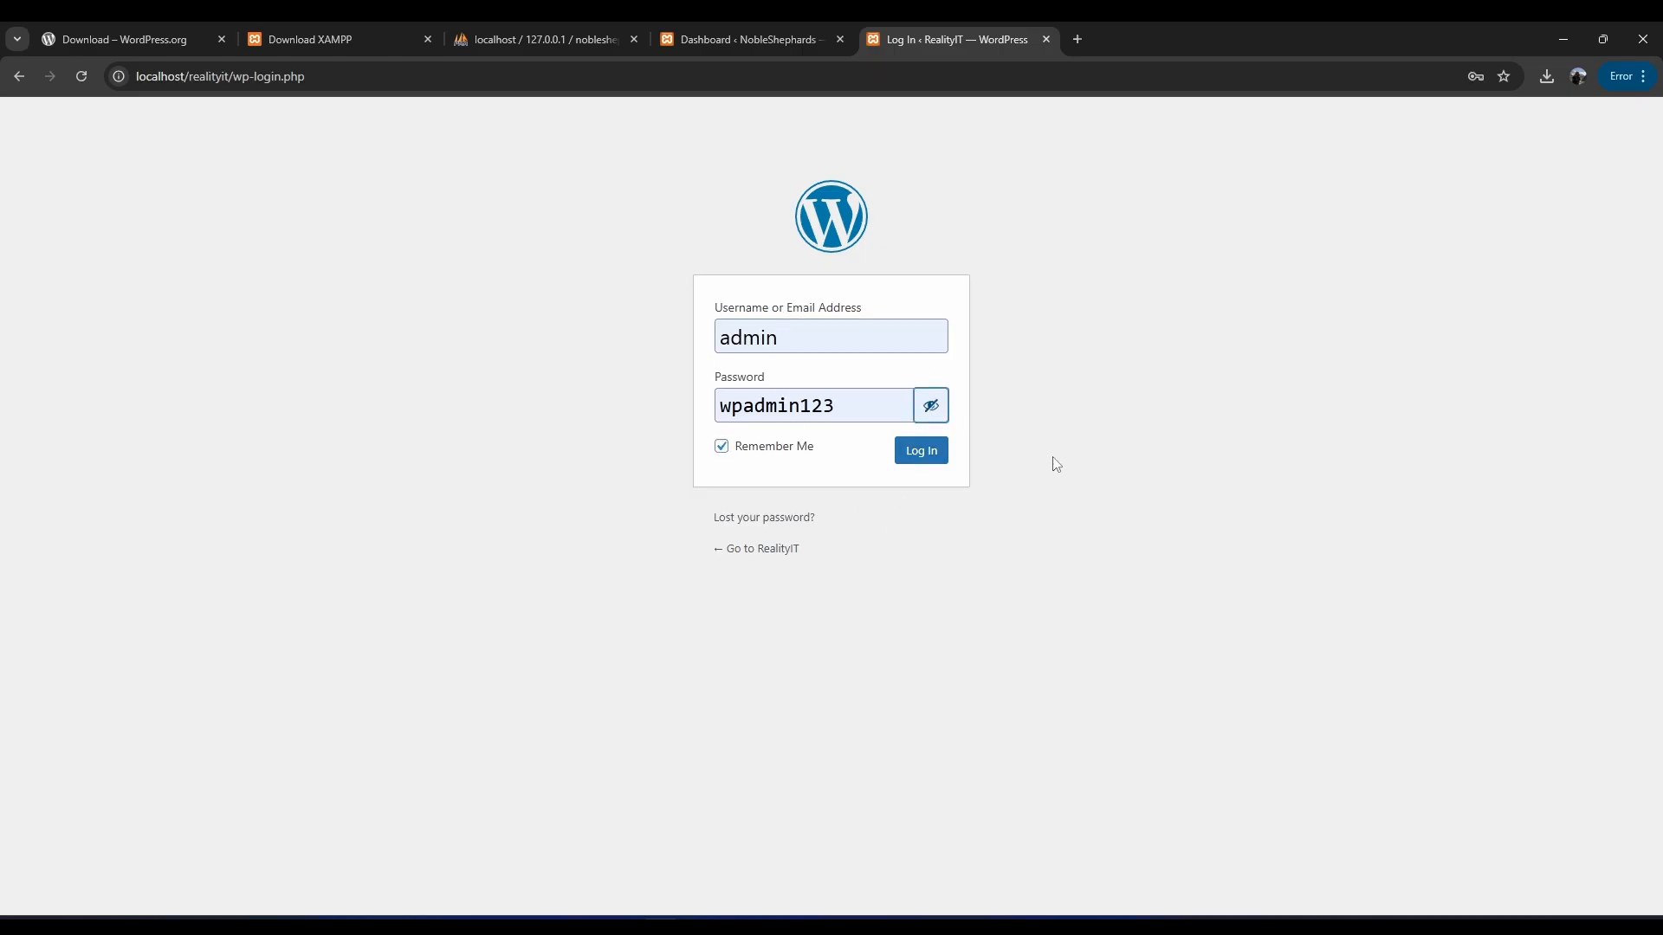
left_click(921, 454)
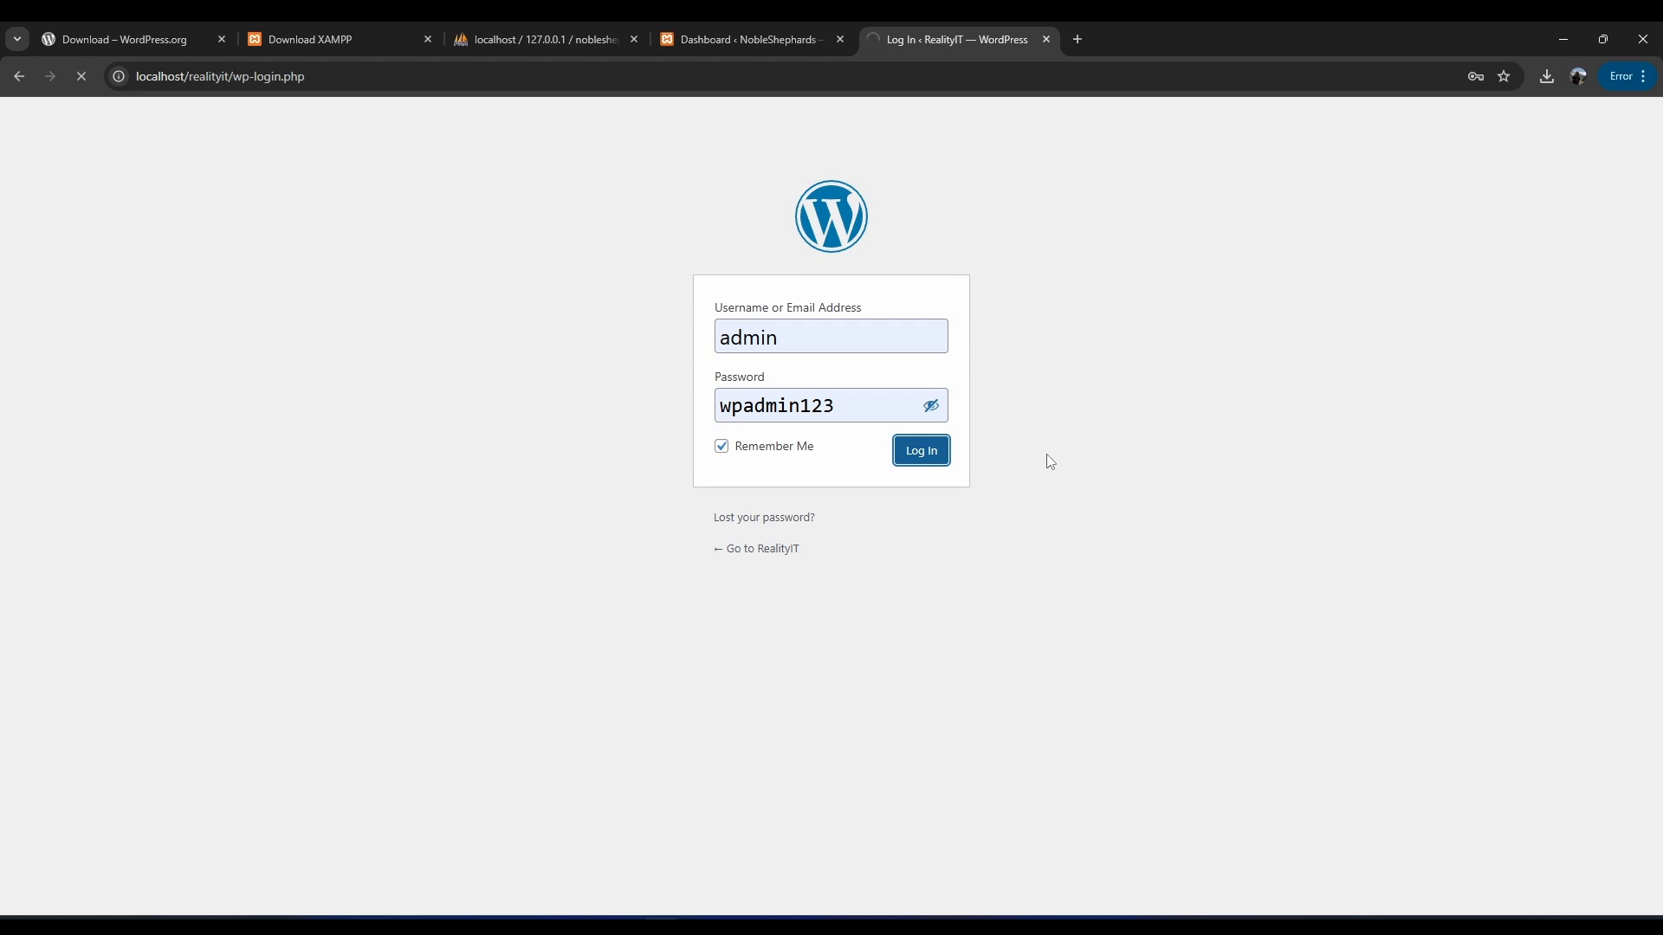
Check the RealityIT and NobleShephards tabs, then bring up the XAMPP Control Panel.
left_click(958, 24)
left_click(748, 23)
left_click(914, 22)
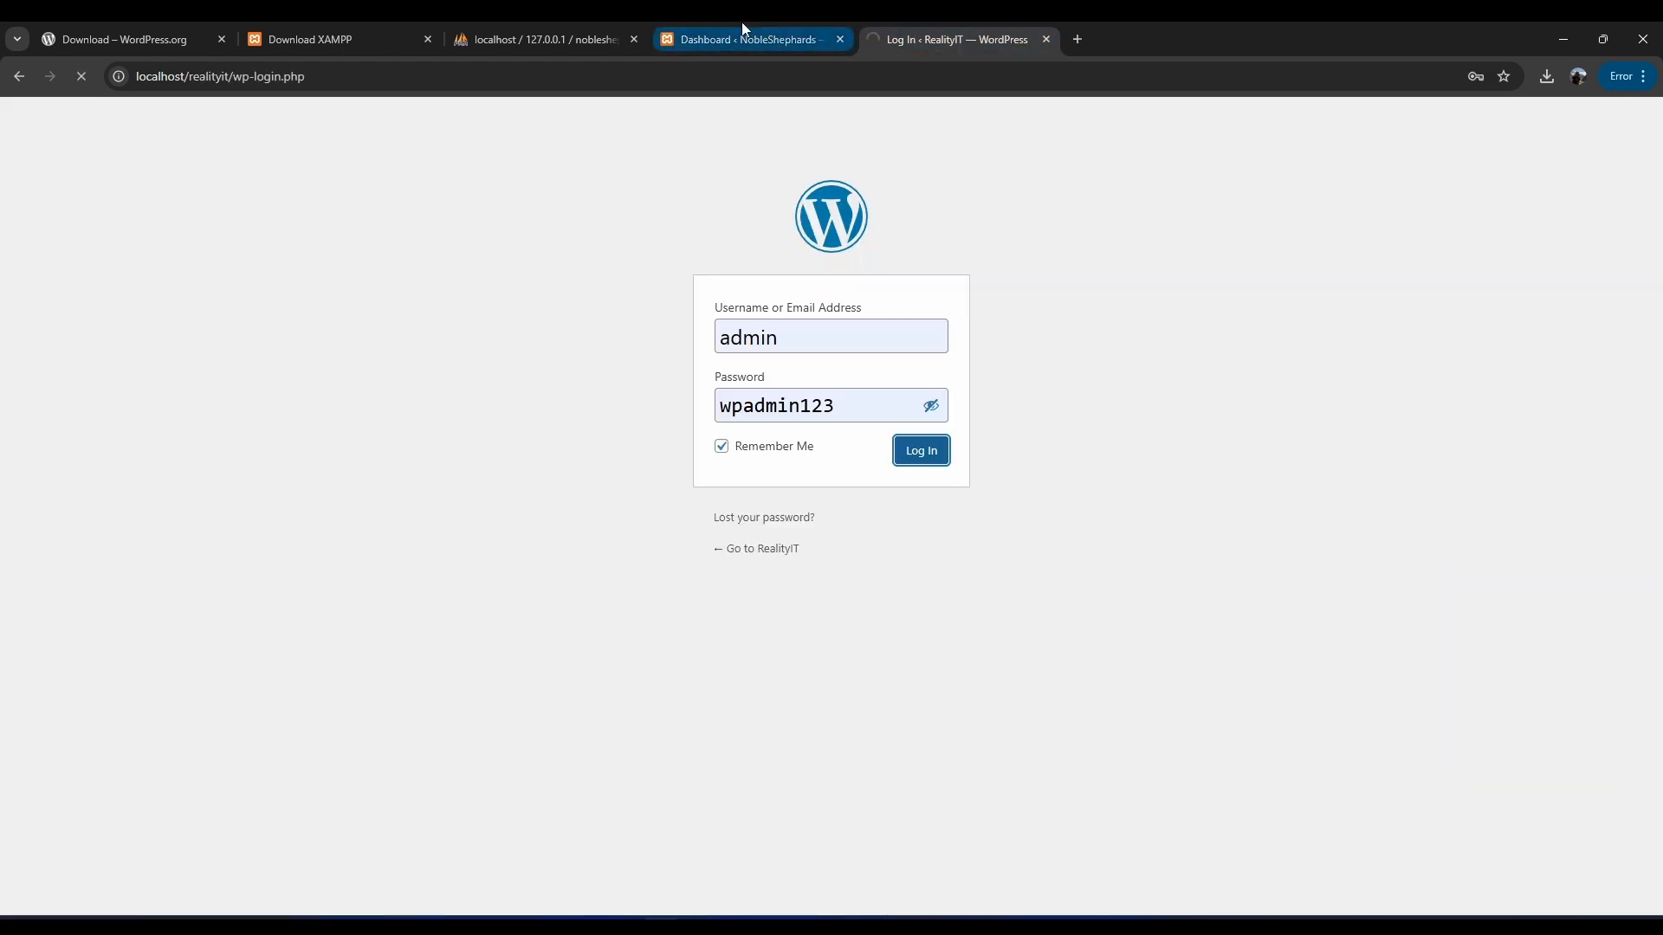
left_click(741, 22)
left_click(910, 23)
left_click(1168, 915)
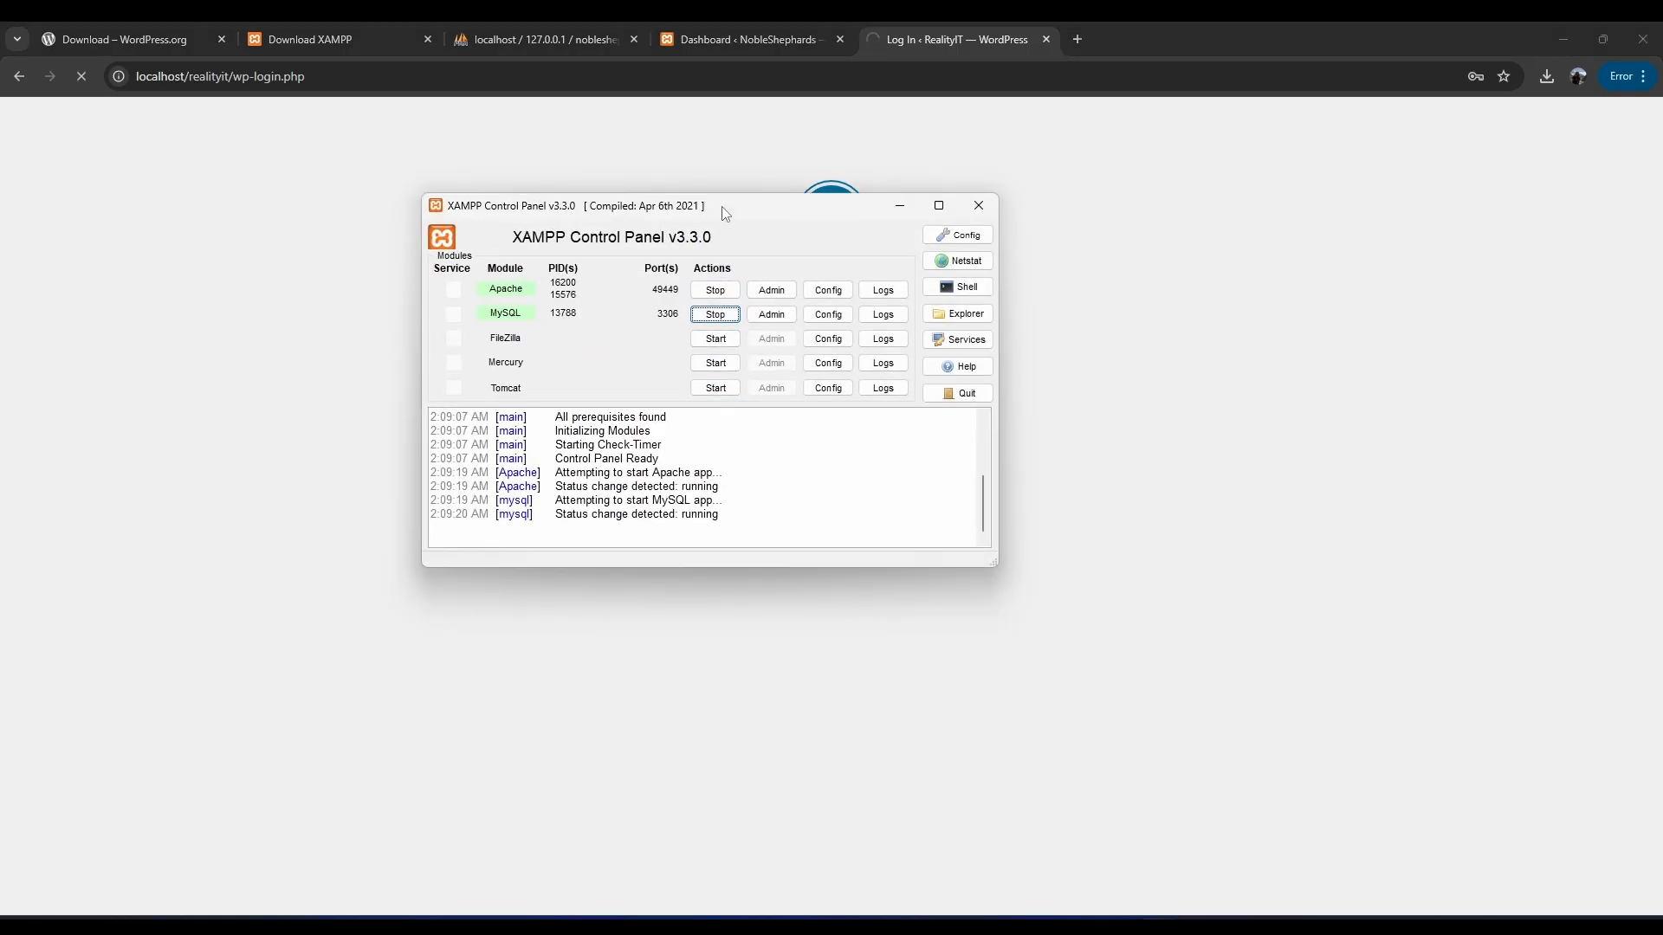
Check phpMyAdmin, switch to the RealityIT dashboard, and dismiss the password-breach warning.
mouse_move(726, 214)
left_mouse_down()
mouse_move(775, 223)
mouse_move(752, 225)
left_mouse_up()
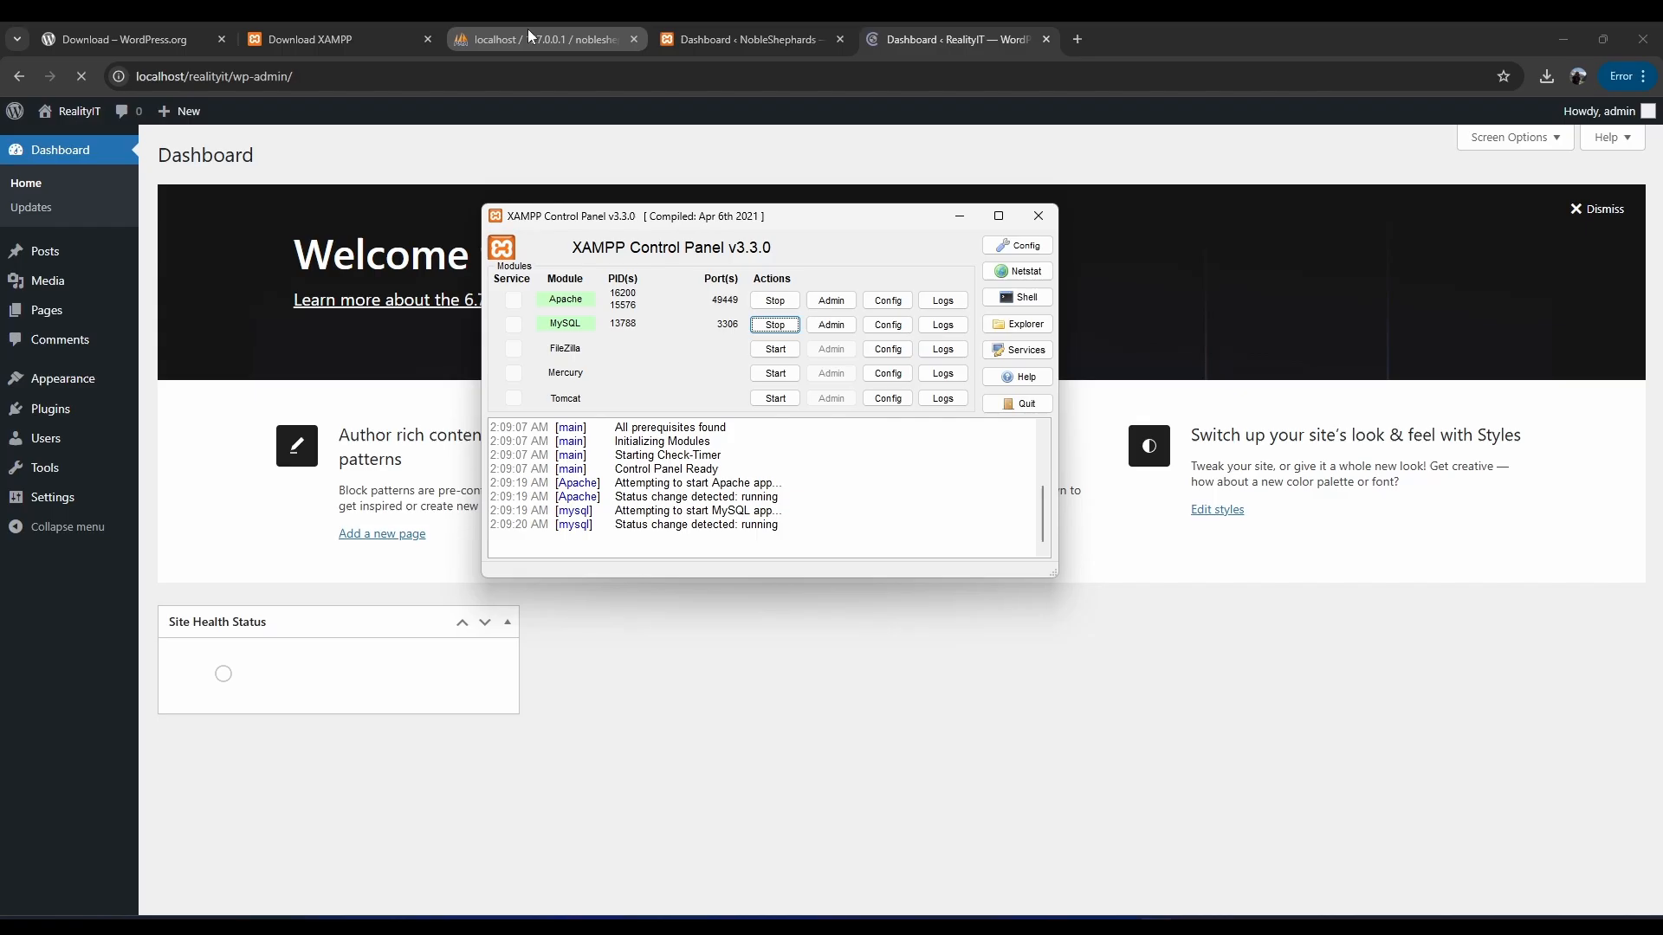
left_click(529, 33)
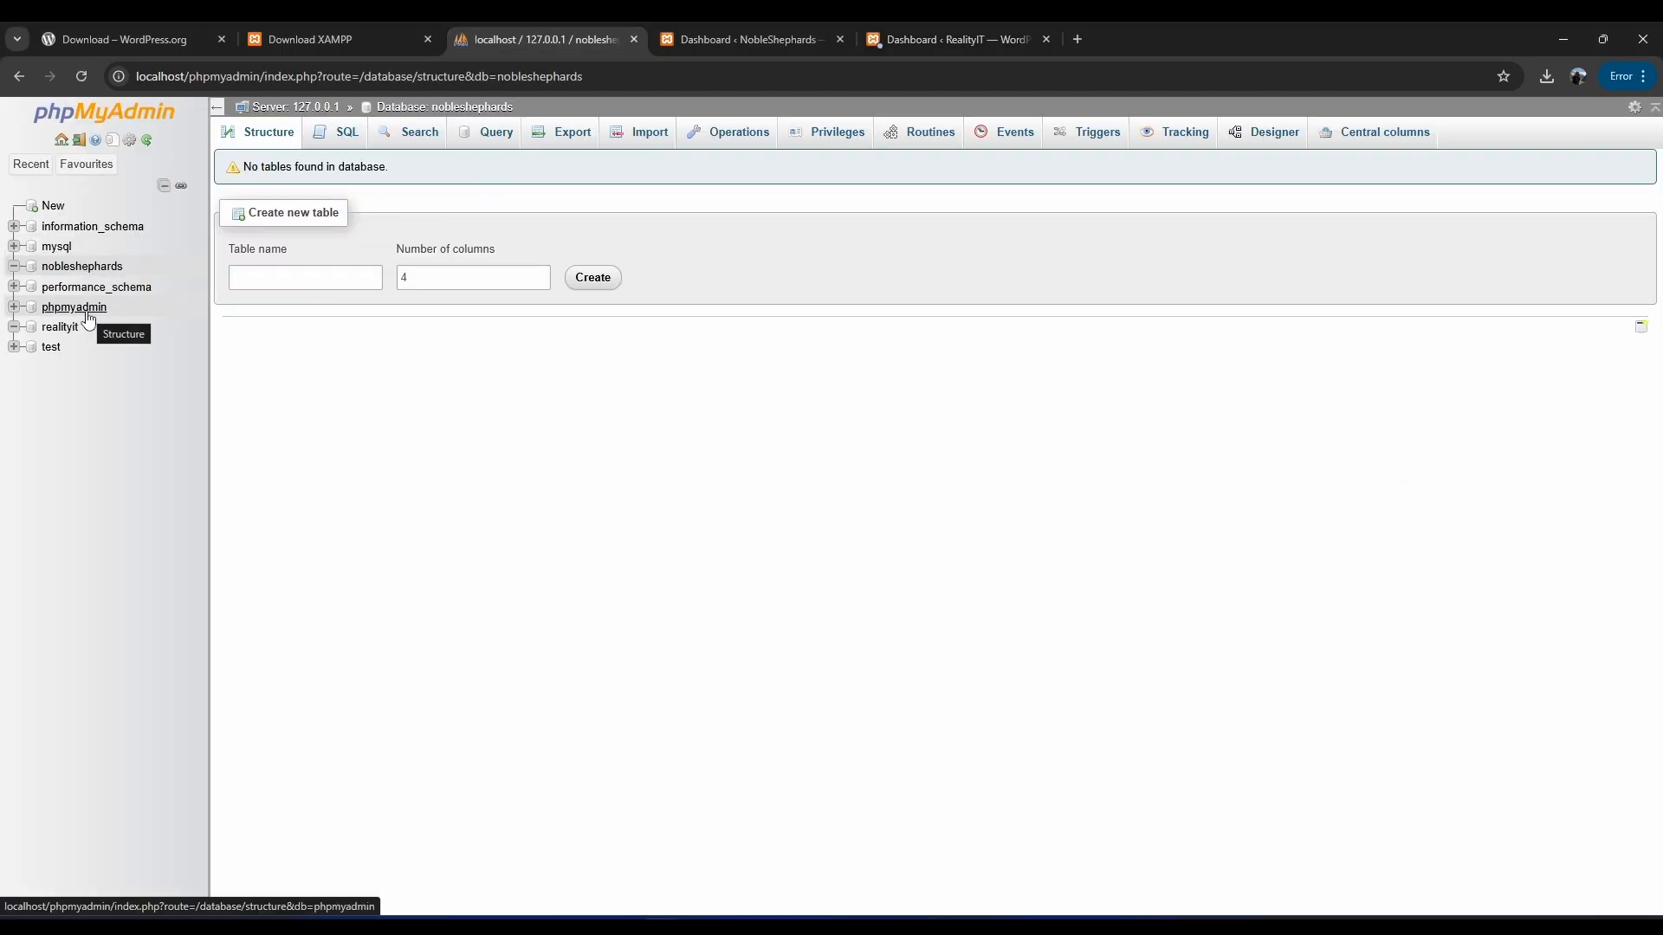
left_click(750, 39)
left_click(949, 39)
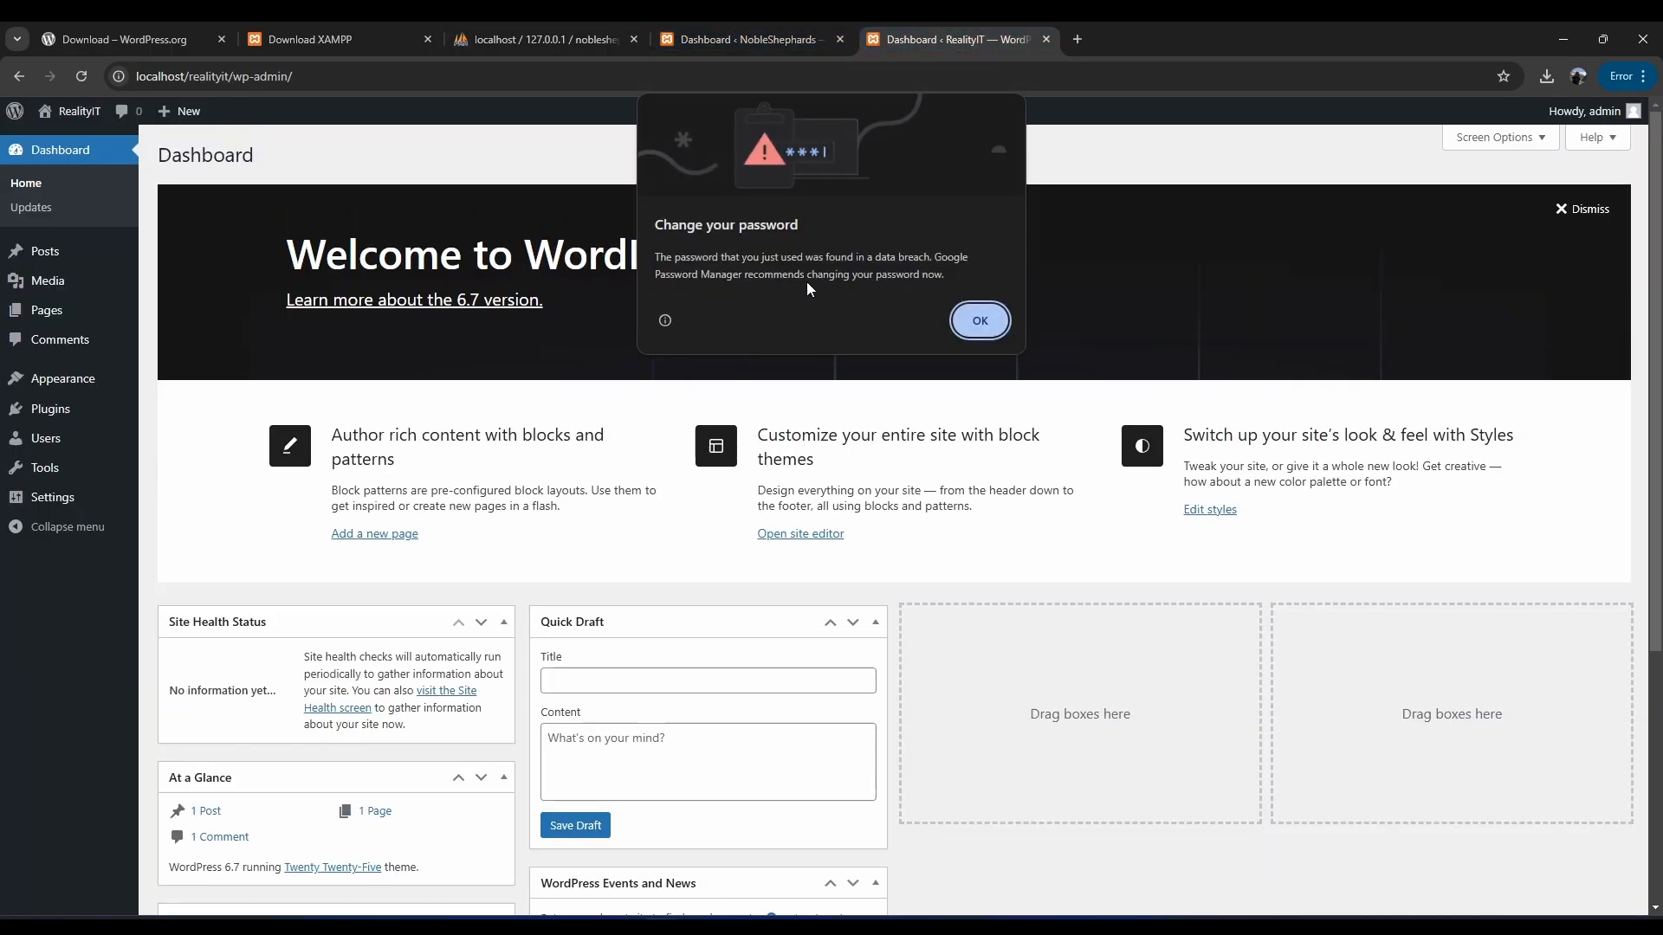
left_click(970, 321)
Compare both dashboards, leave NobleShephards in front, and bring up the htdocs Explorer window.
left_click(780, 39)
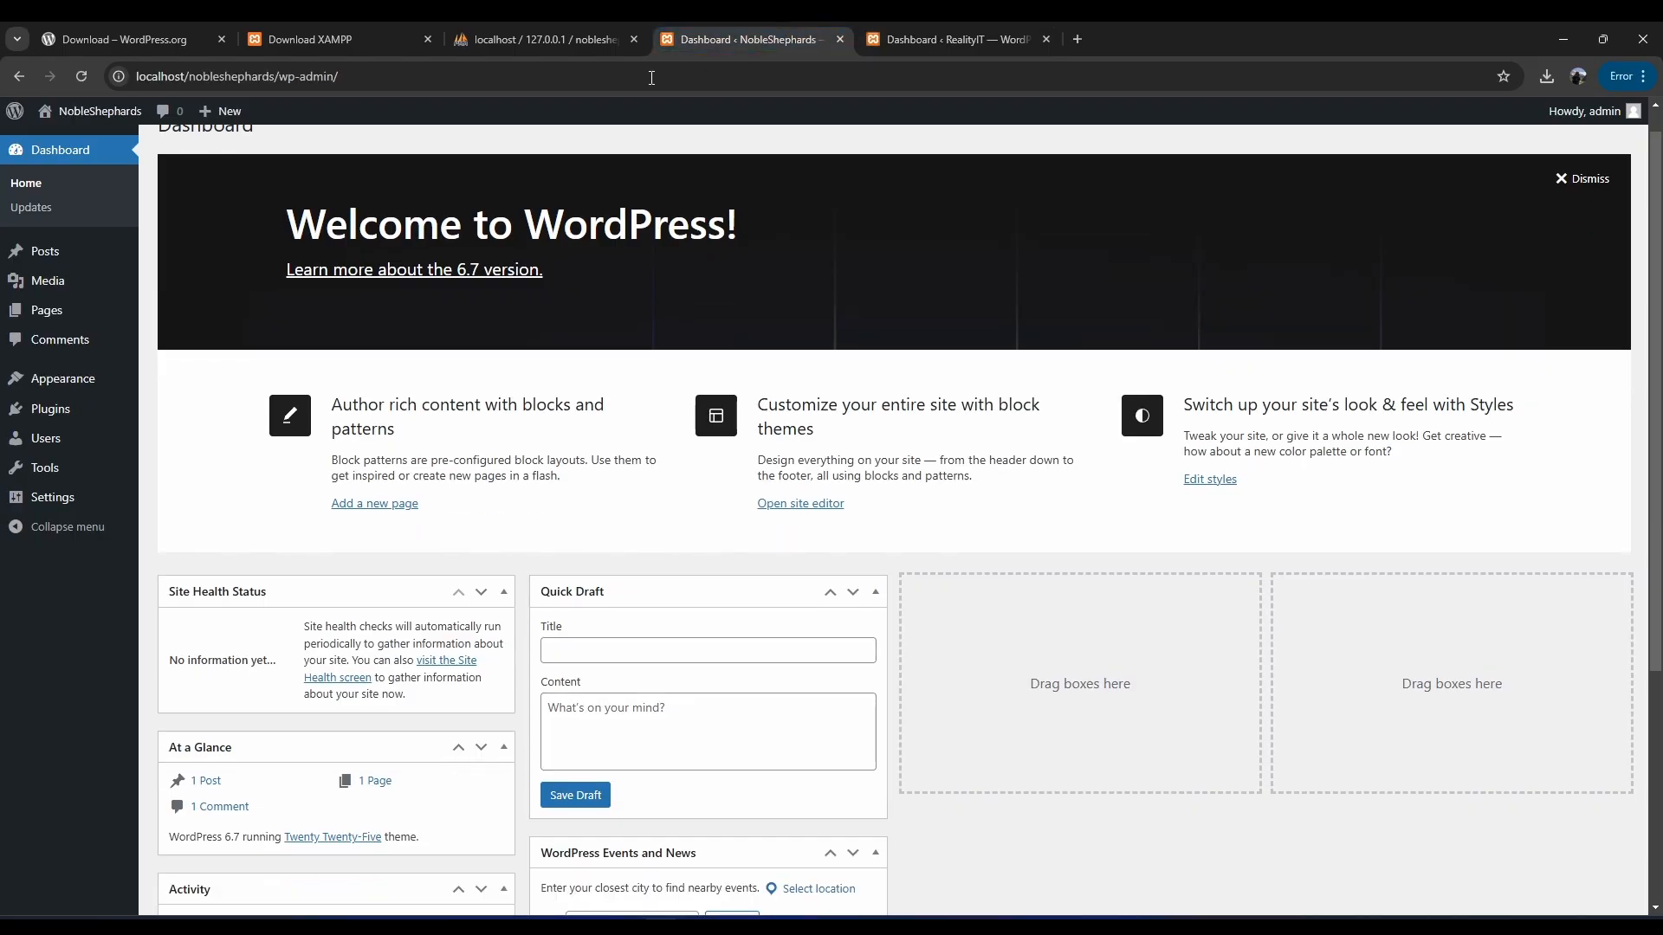
left_click(912, 25)
left_click(743, 26)
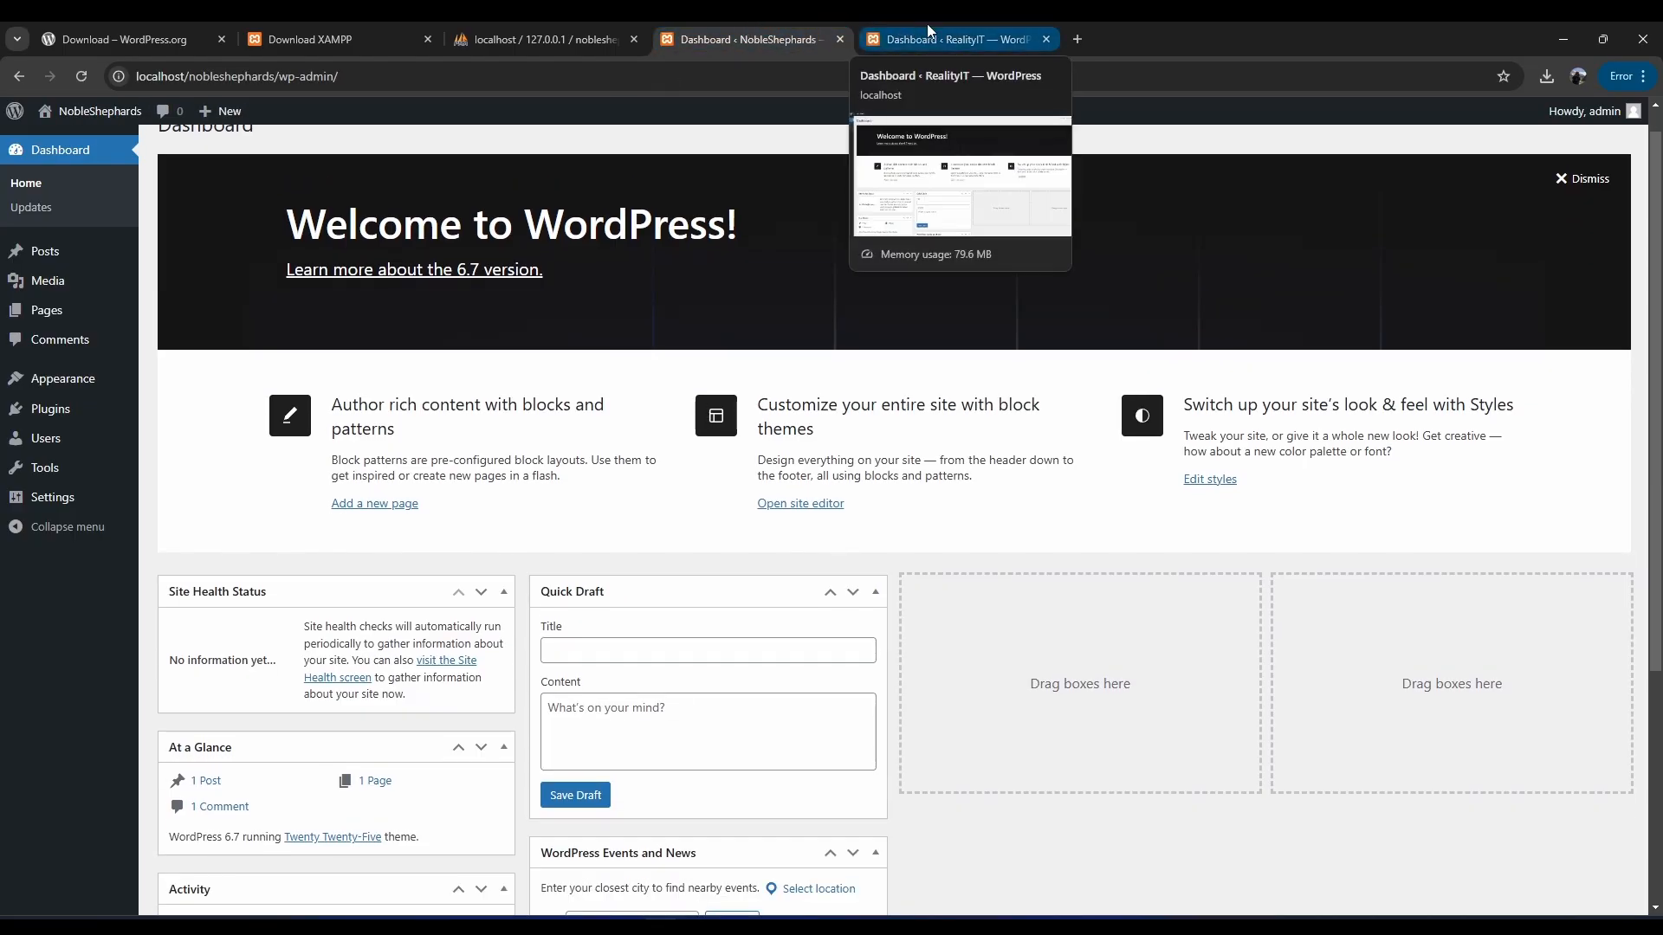
left_click(927, 23)
left_click(737, 22)
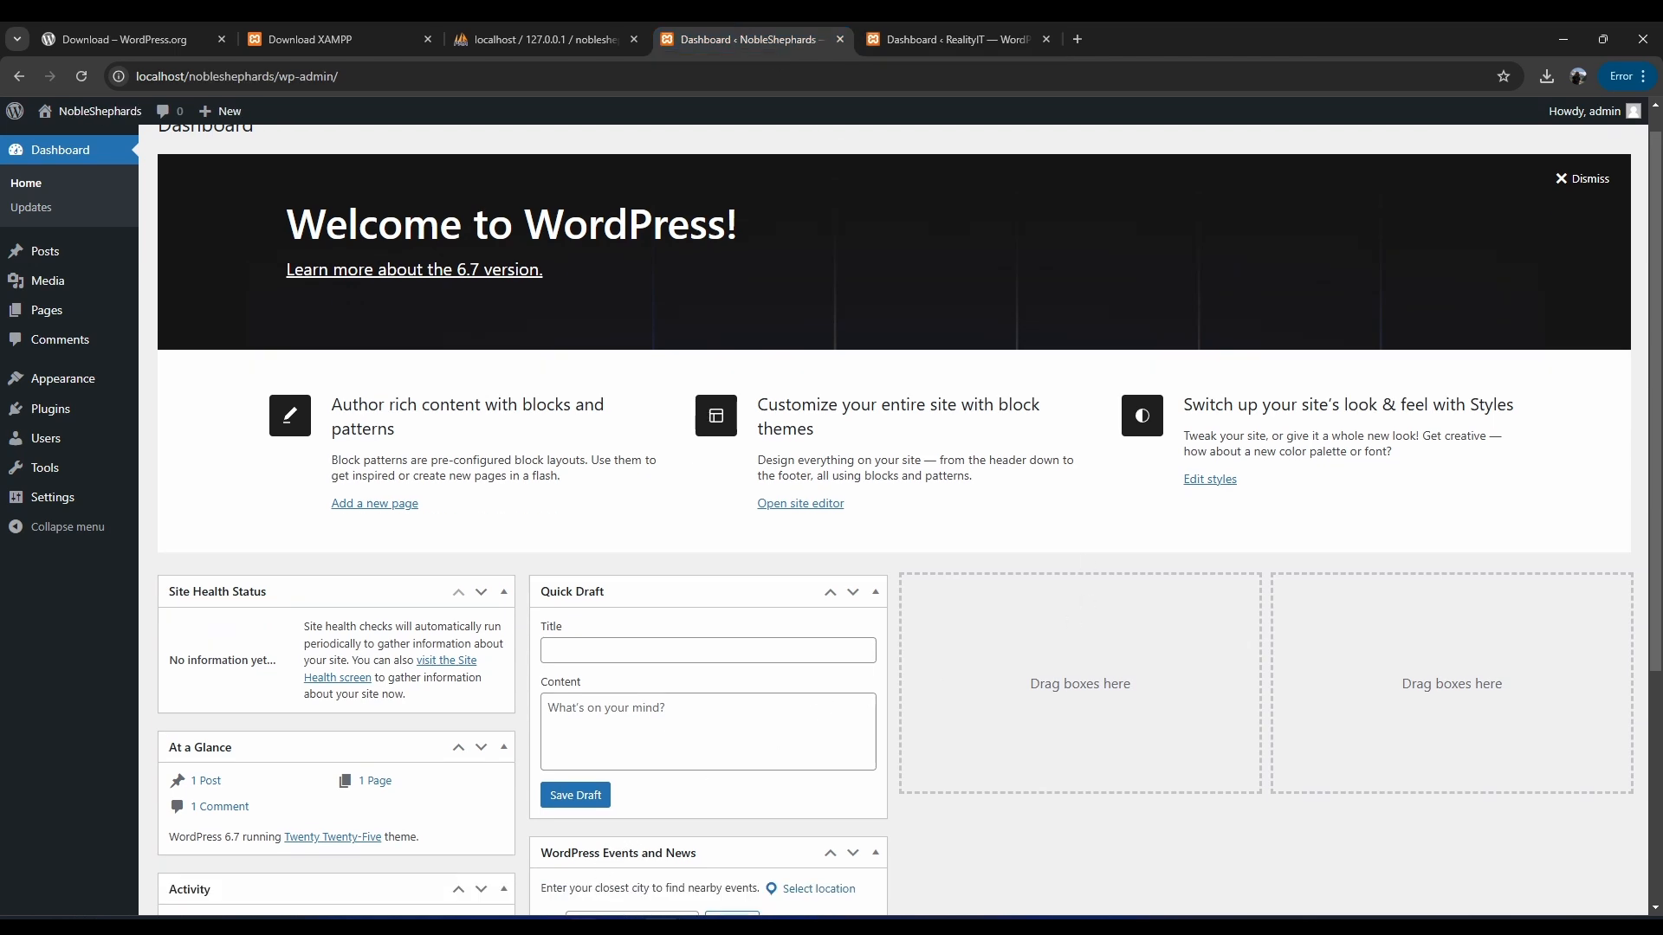
left_click(583, 927)
Inspect the realityit and nobleshephards folders in htdocs, then minimize File Explorer.
left_click(653, 852)
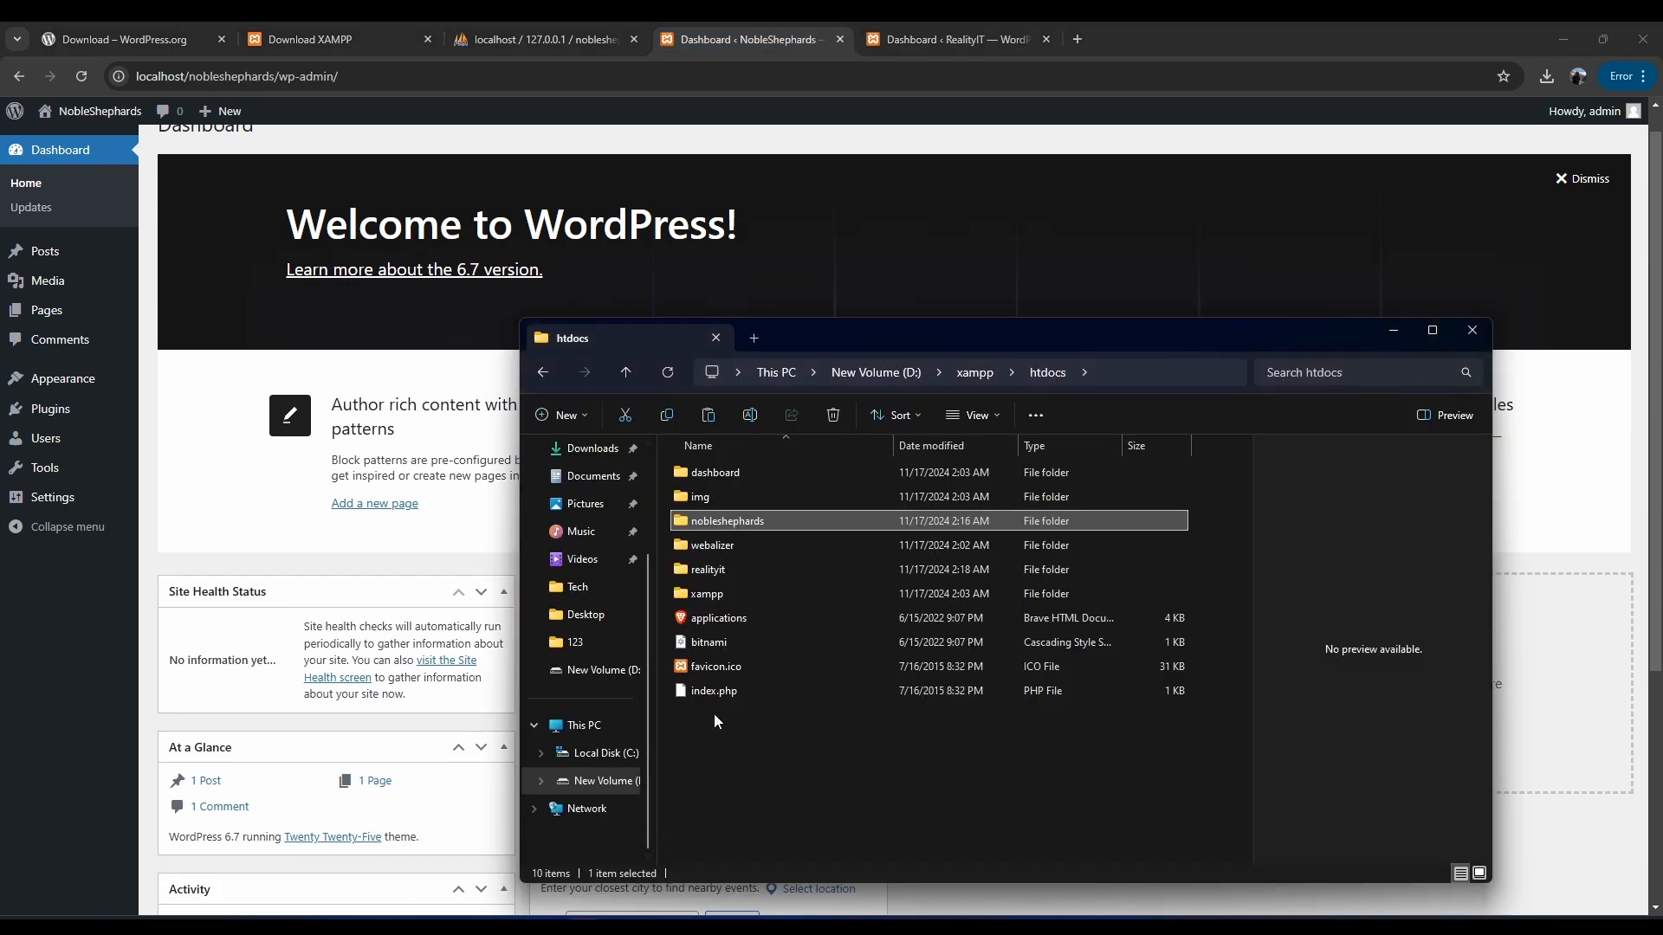
left_click(715, 573)
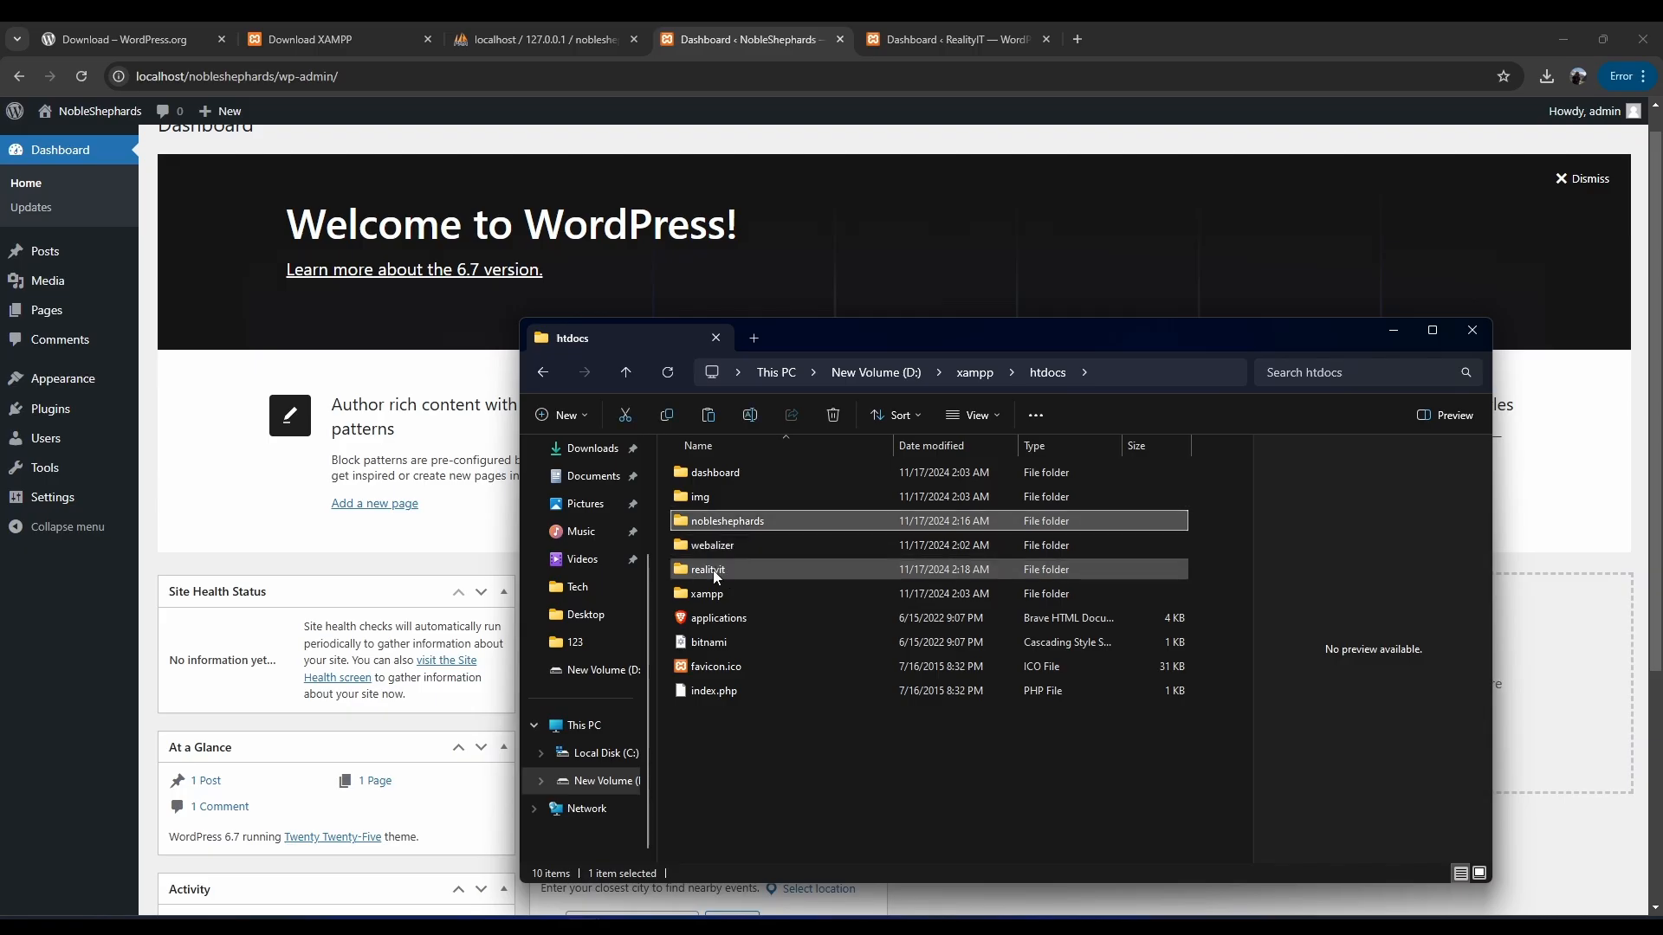
left_click(727, 523)
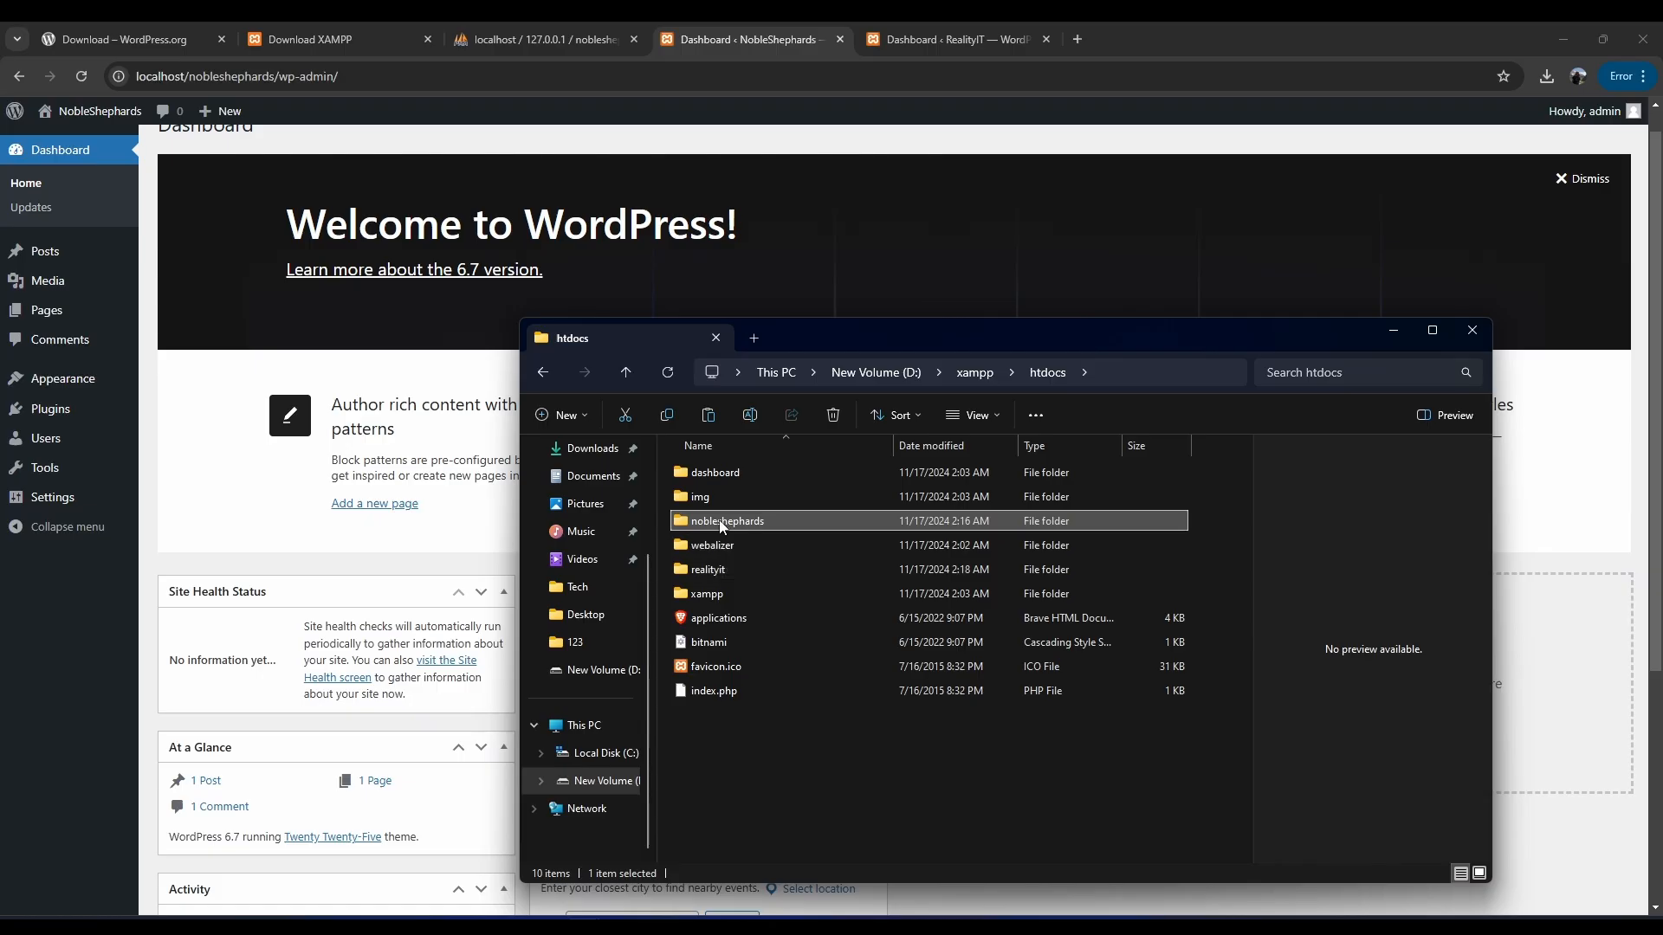
double_click(722, 528)
scroll(798, 582, "down", 1)
scroll(798, 580, "up", 1)
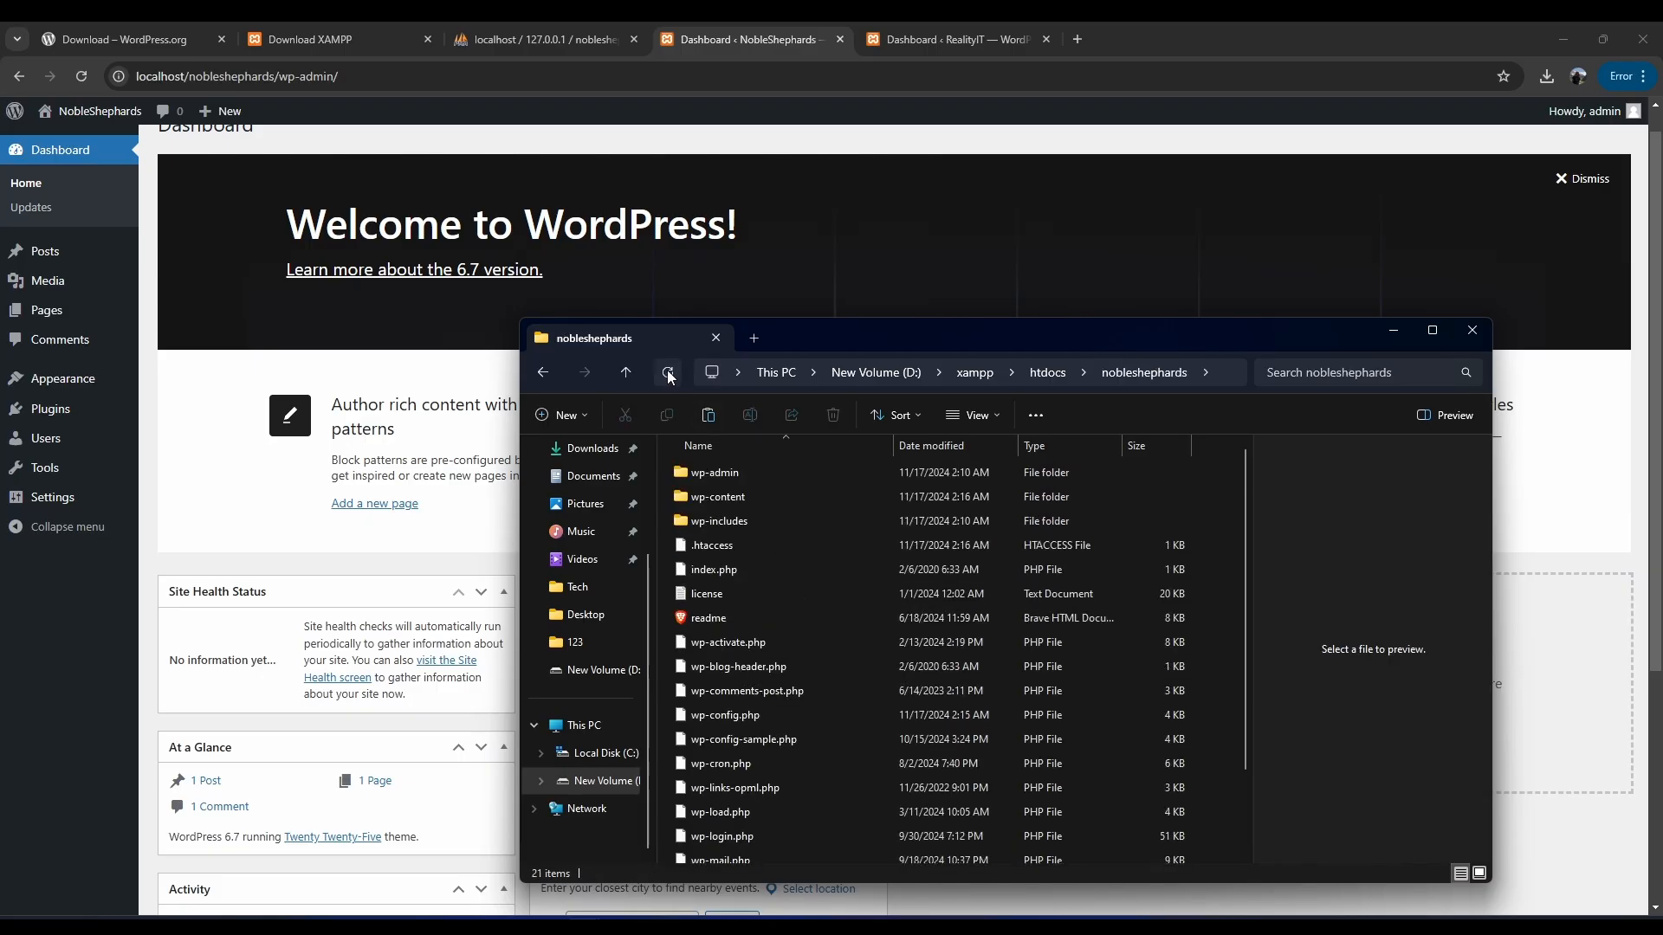
left_click(625, 372)
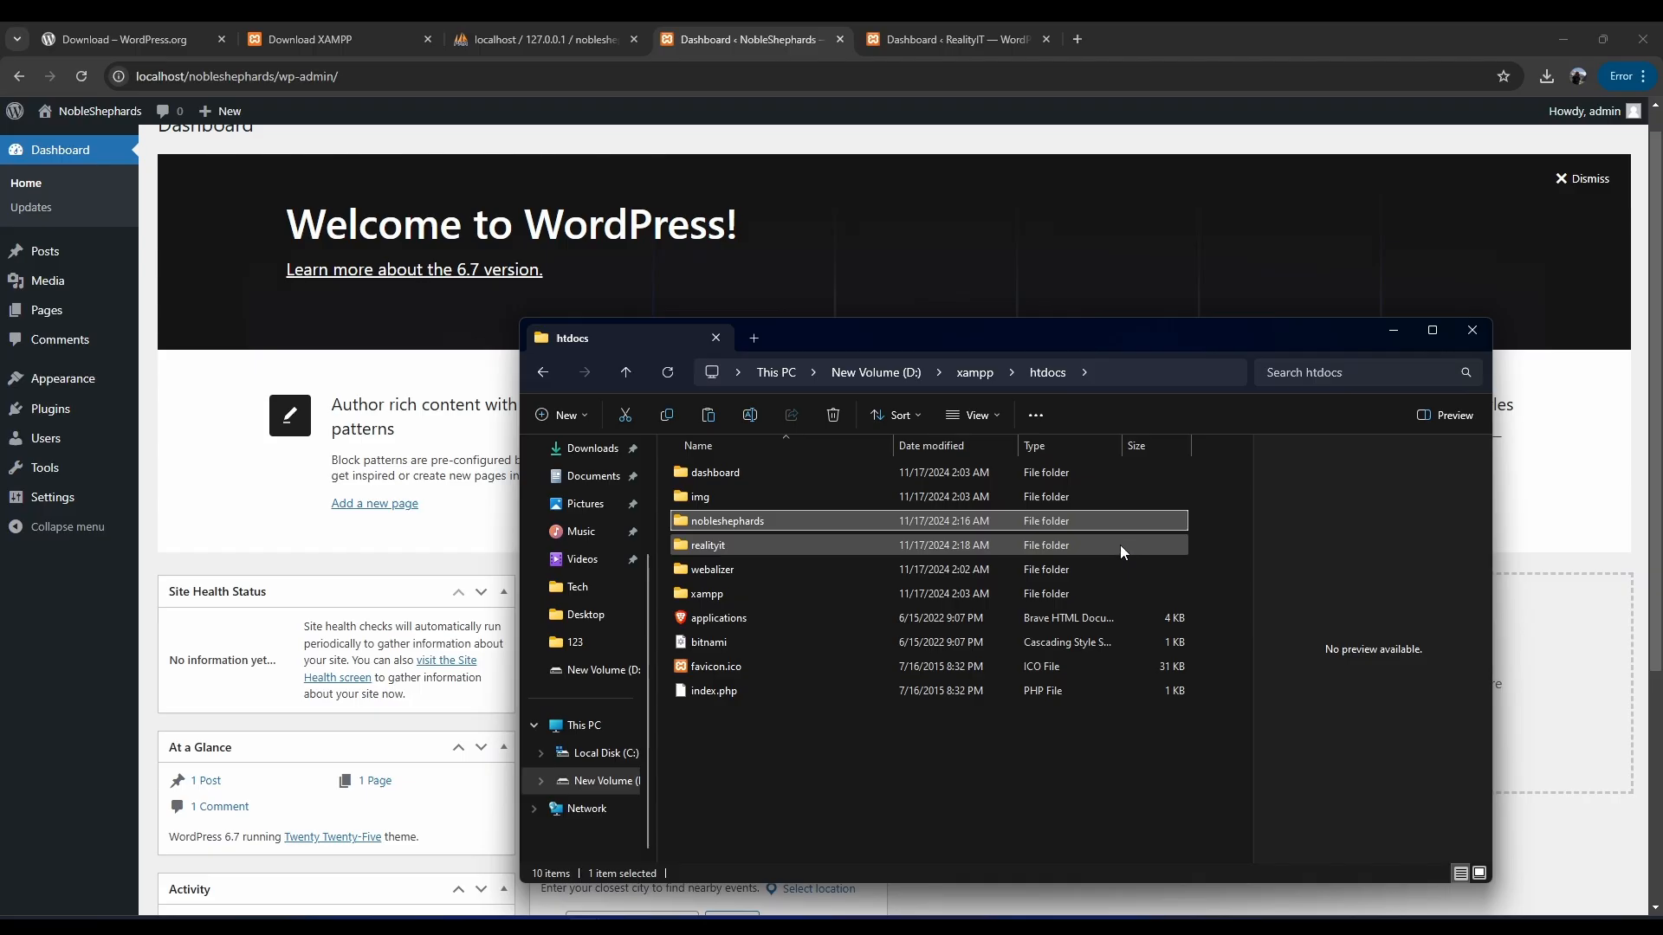
left_click(1394, 331)
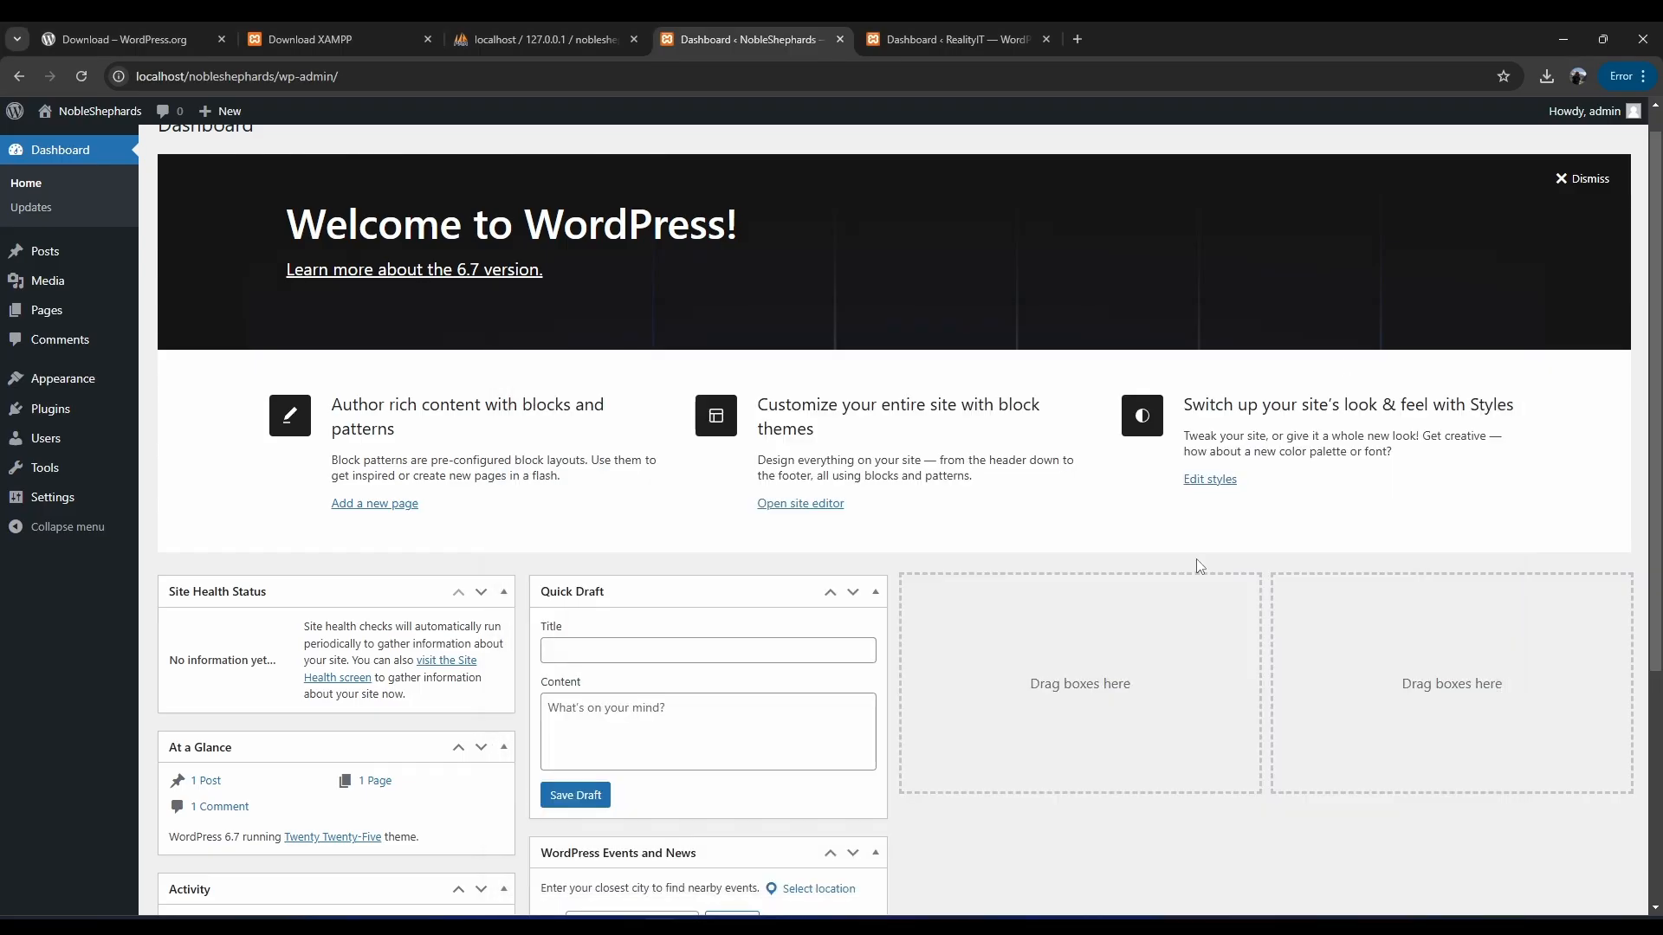
left_click(849, 928)
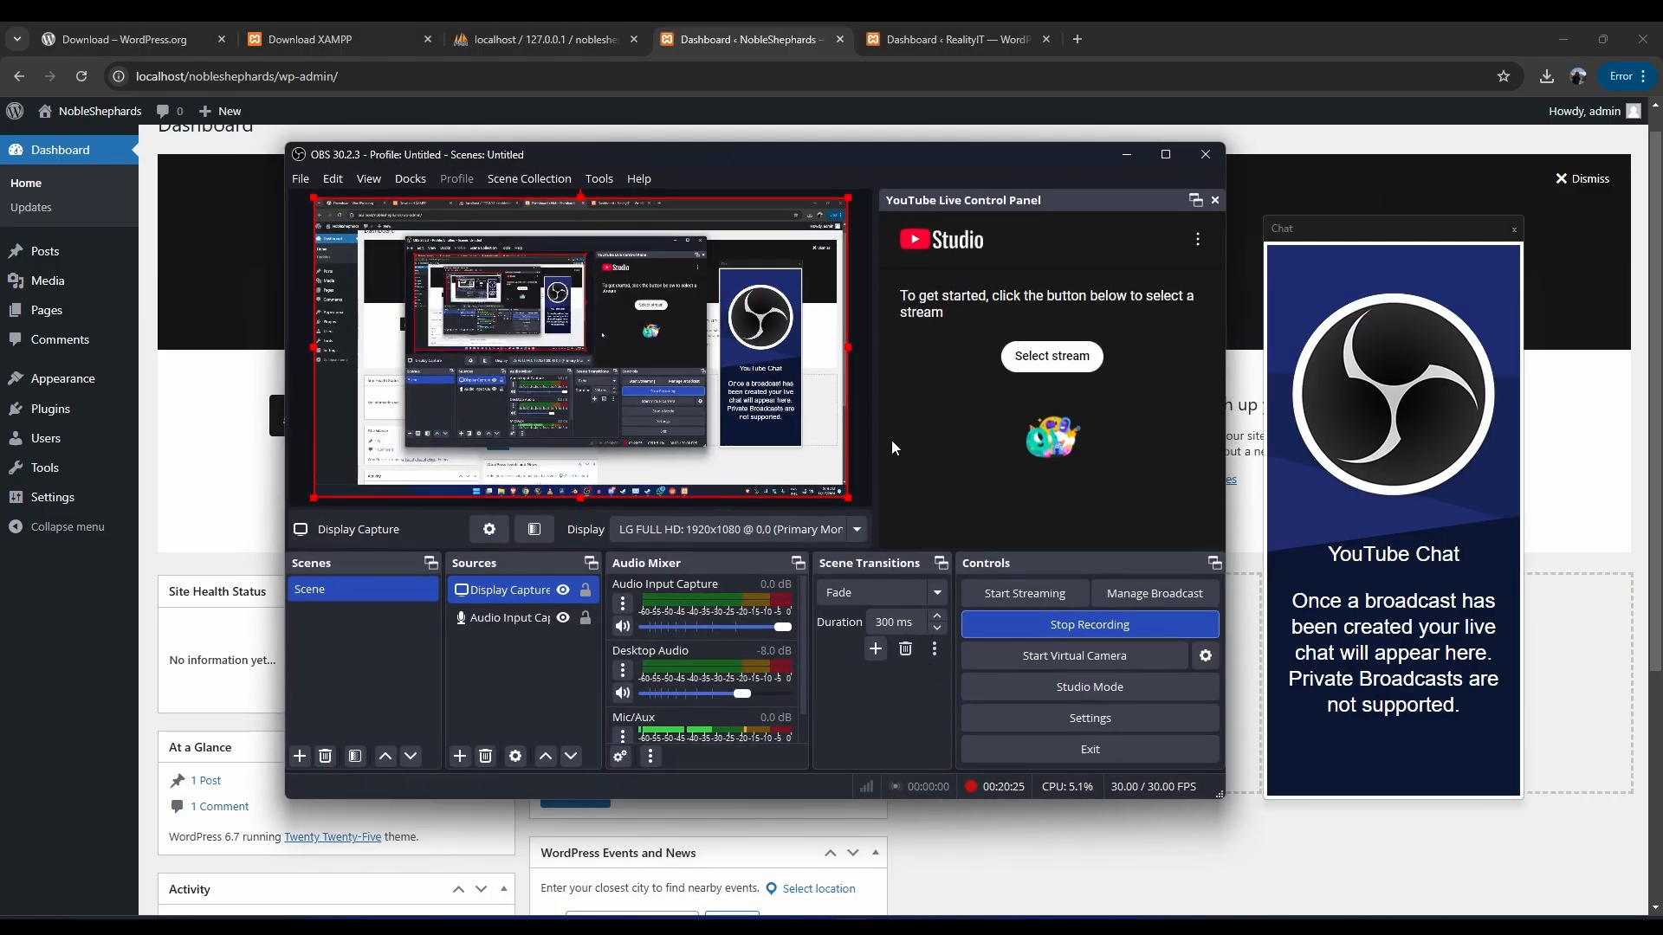